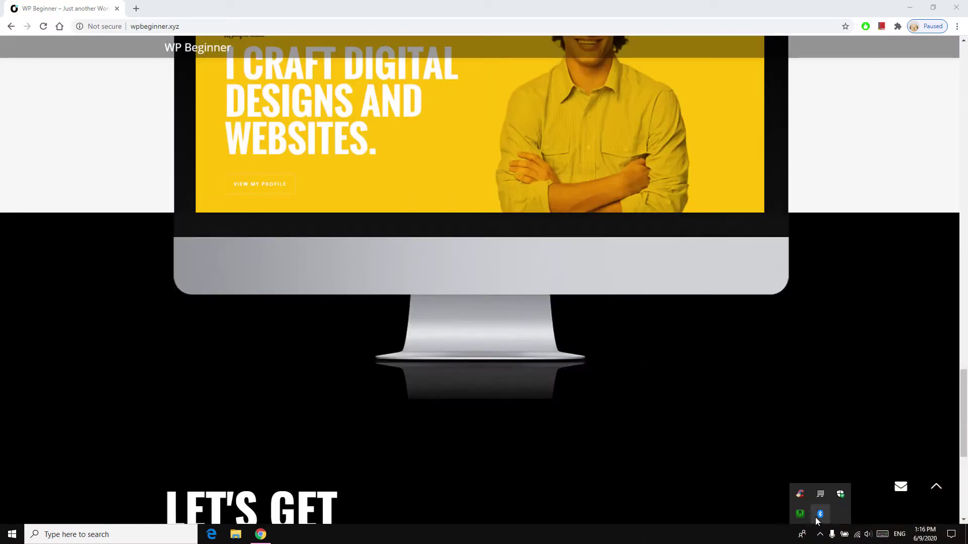
Step: Return to the wpbeginner.xyz website in the browser and scroll through the page
left_click(677, 468)
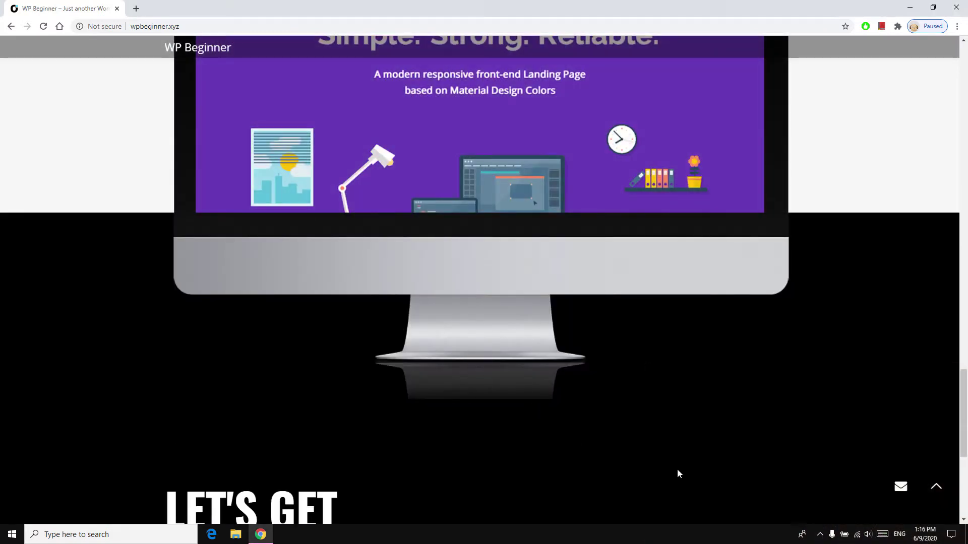
scroll(681, 468, "up", 6)
scroll(684, 468, "up", 15)
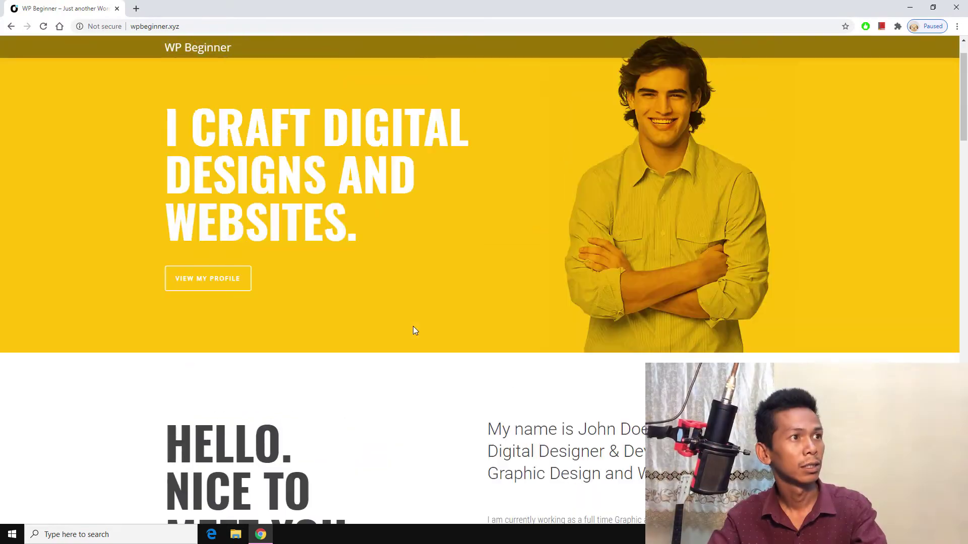
scroll(351, 232, "down", 16)
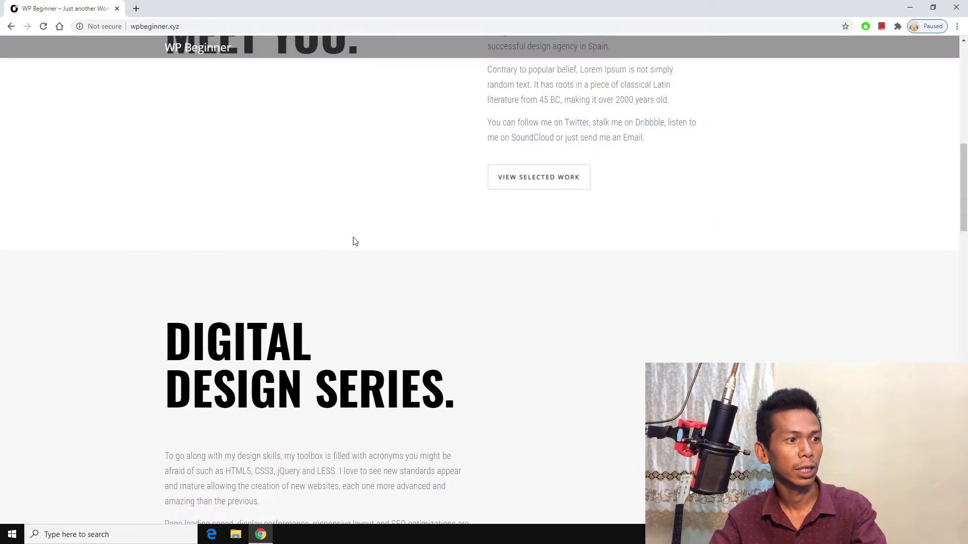
scroll(355, 241, "up", 16)
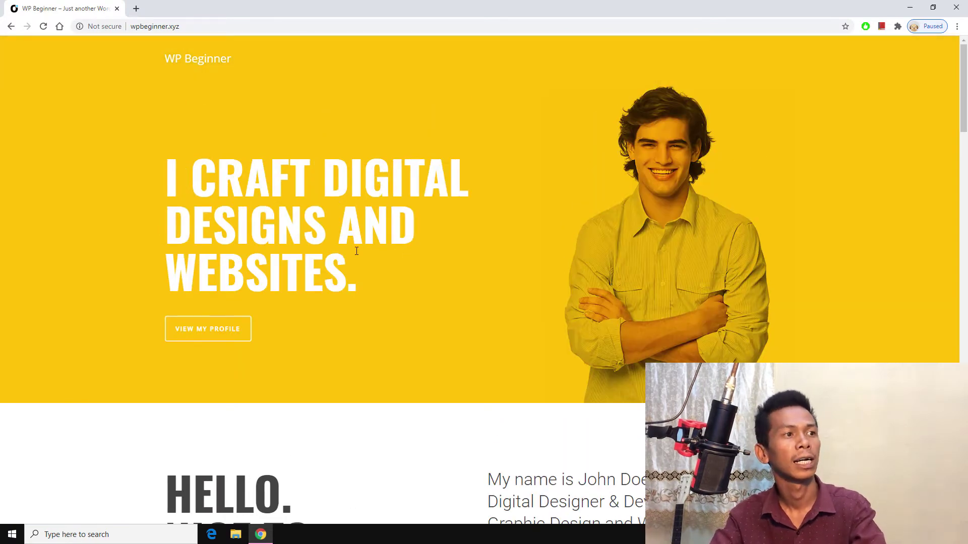
scroll(356, 250, "down", 3)
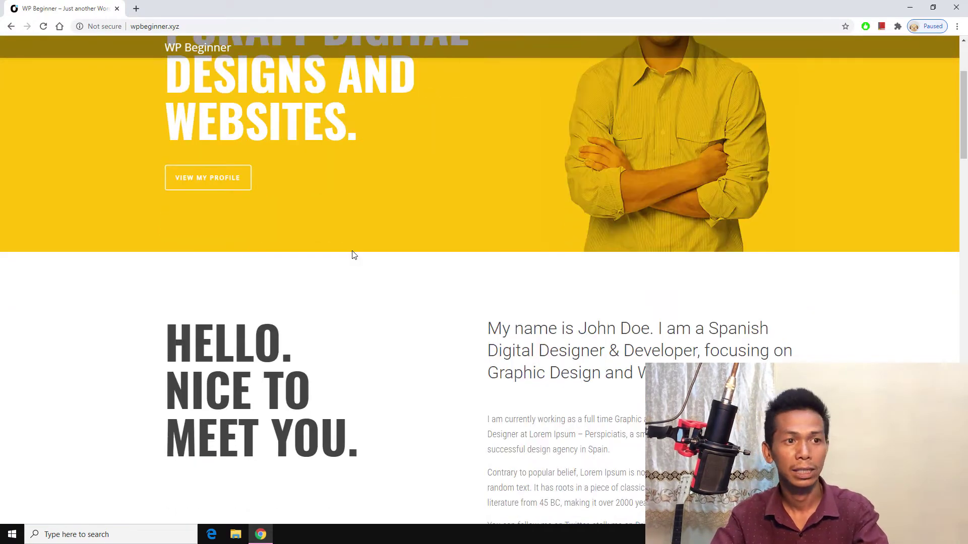
scroll(357, 254, "up", 3)
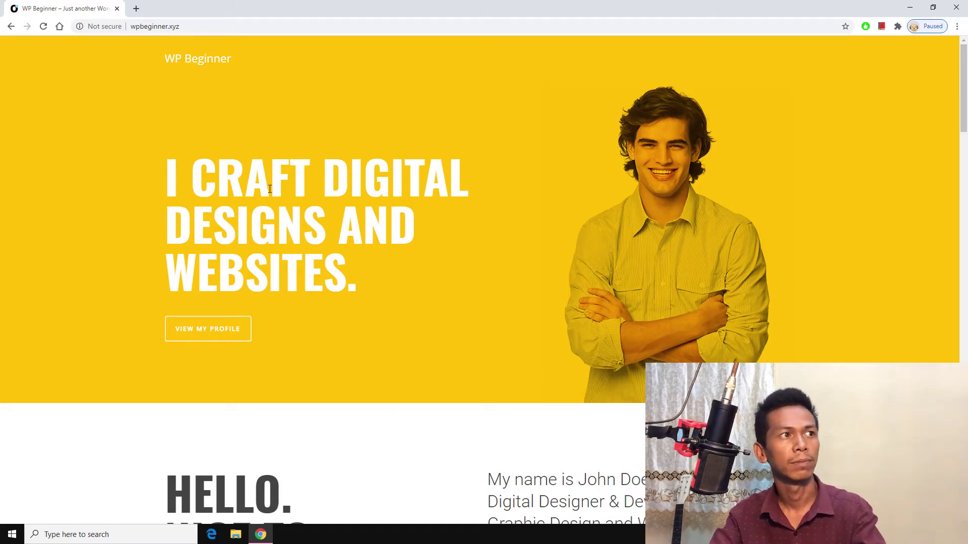
Step: Load wpbeginner.xyz/wp-admin from the address bar
left_click(240, 26)
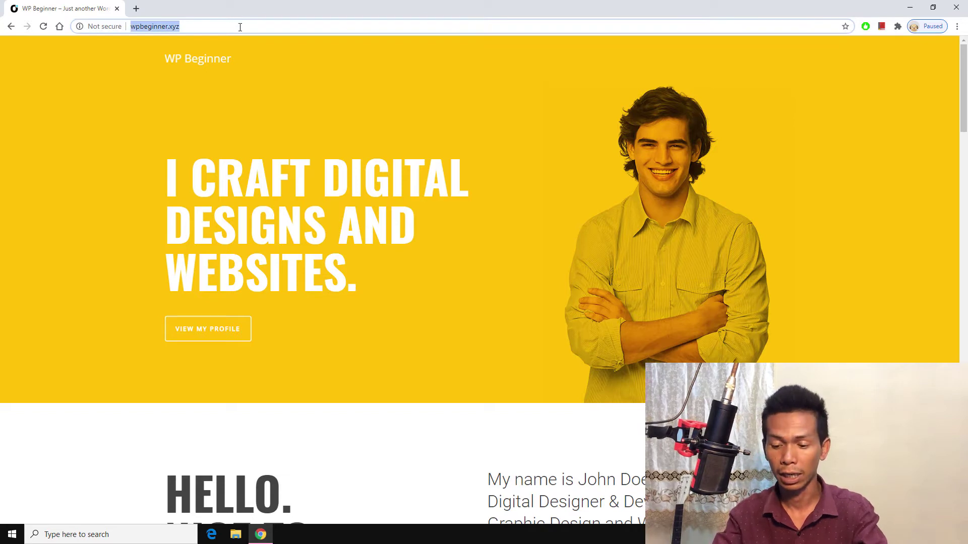
left_click(240, 26)
type("/w")
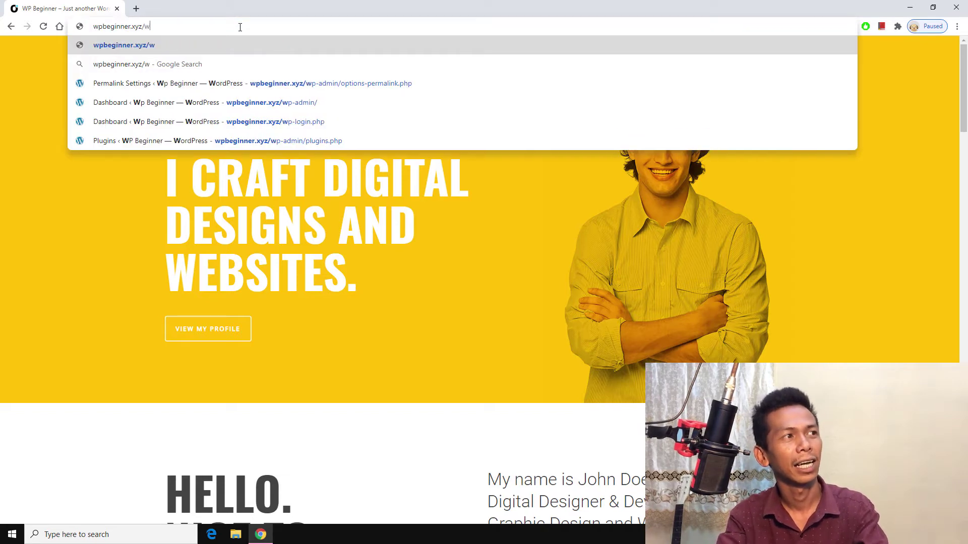
type("[-a")
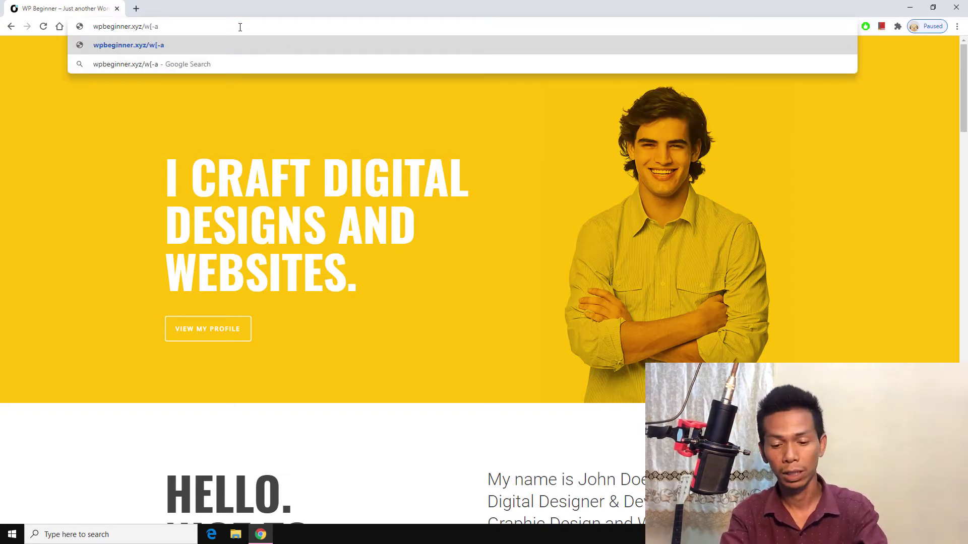
key("BackSpace")
key("BackSpace")
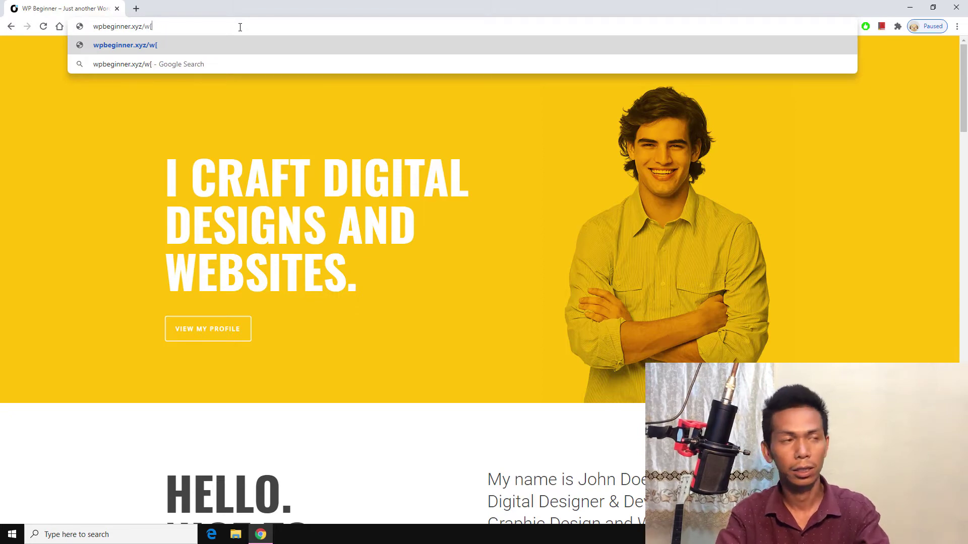
key("BackSpace")
type("p-a")
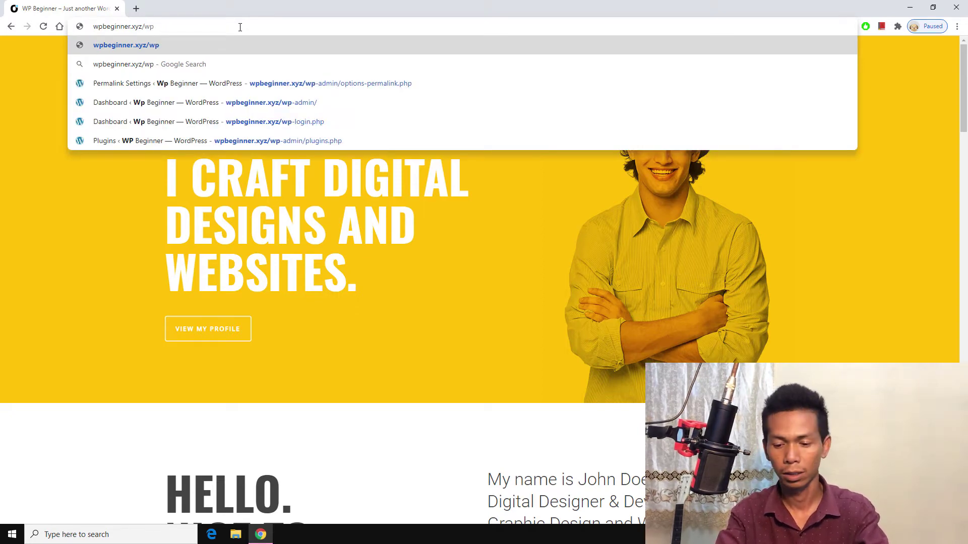
type("dmin")
key("Return")
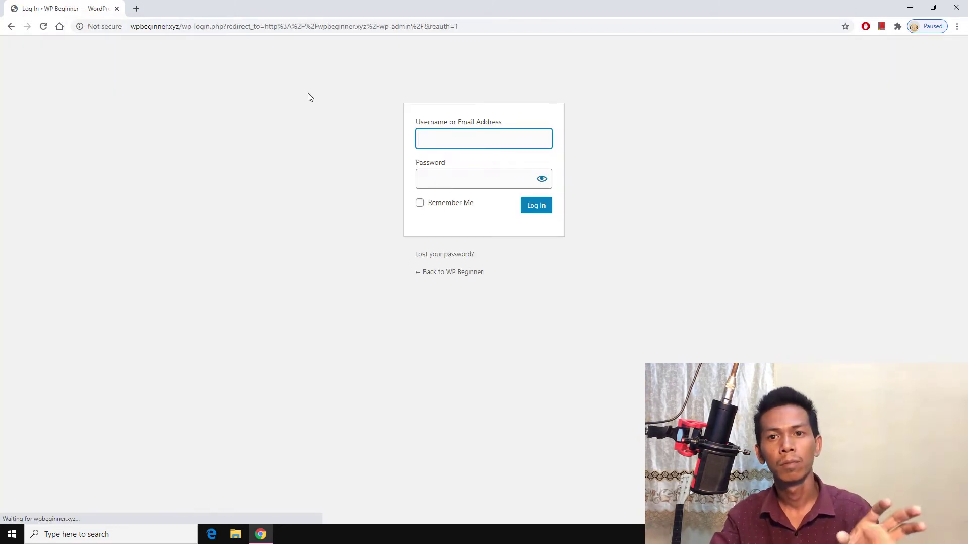
Step: Sign in with the saved admin username and the account password
left_click(445, 138)
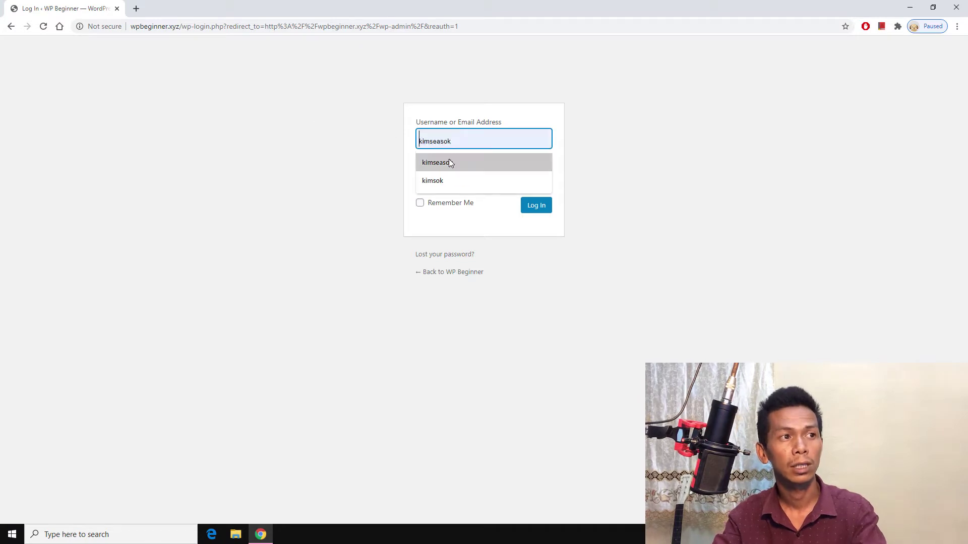
left_click(448, 159)
left_click(452, 174)
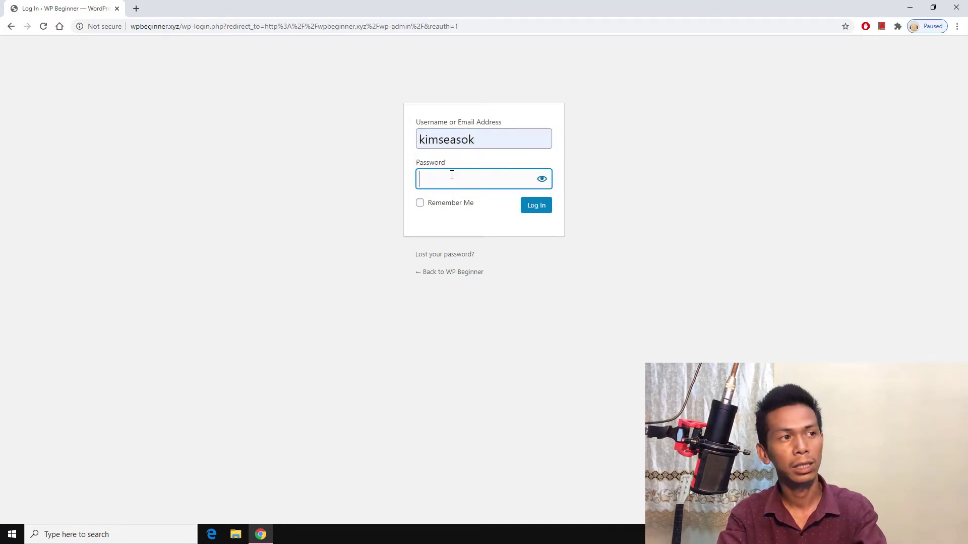
type("•")
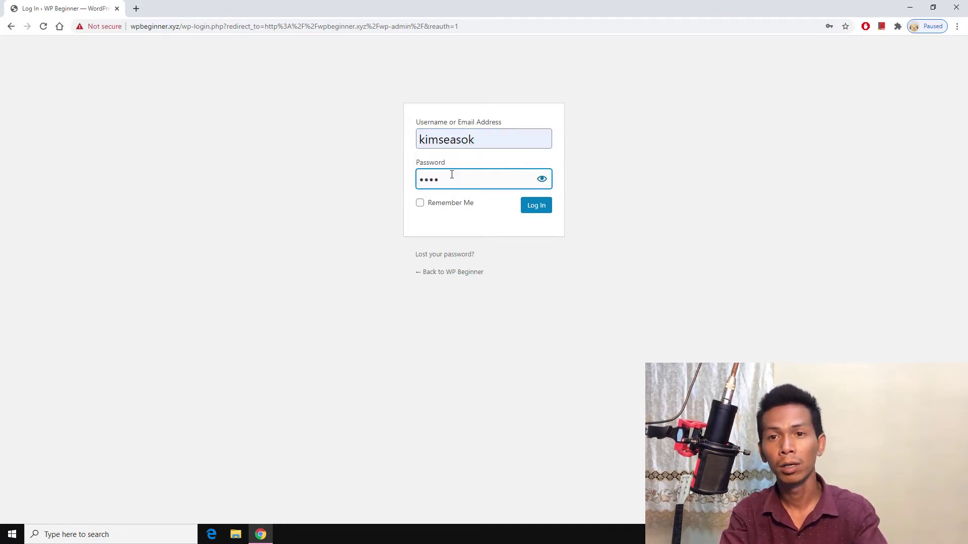
type("•••••••")
key("Return")
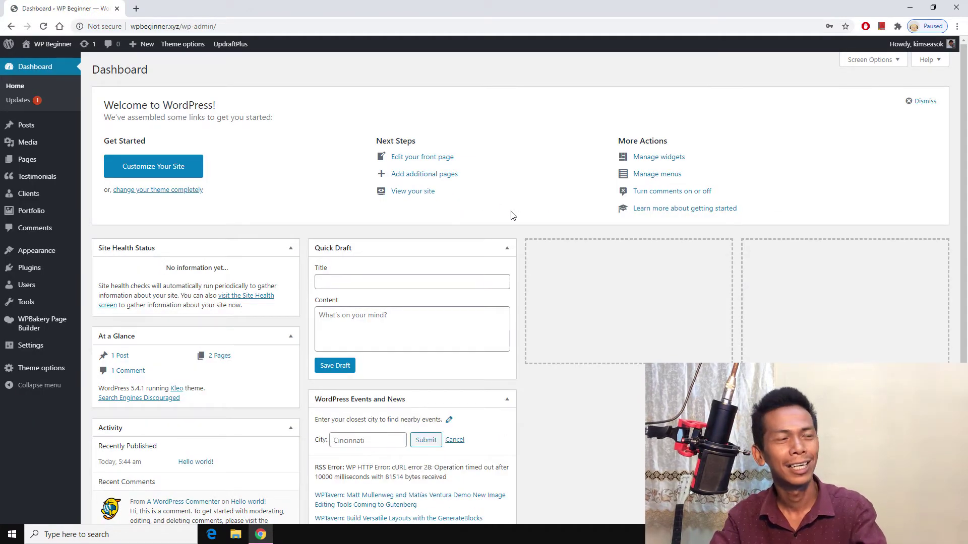
Step: Dismiss the Welcome to WordPress panel, leaving Site Health, At a Glance, Activity, Quick Draft and News
left_click(927, 101)
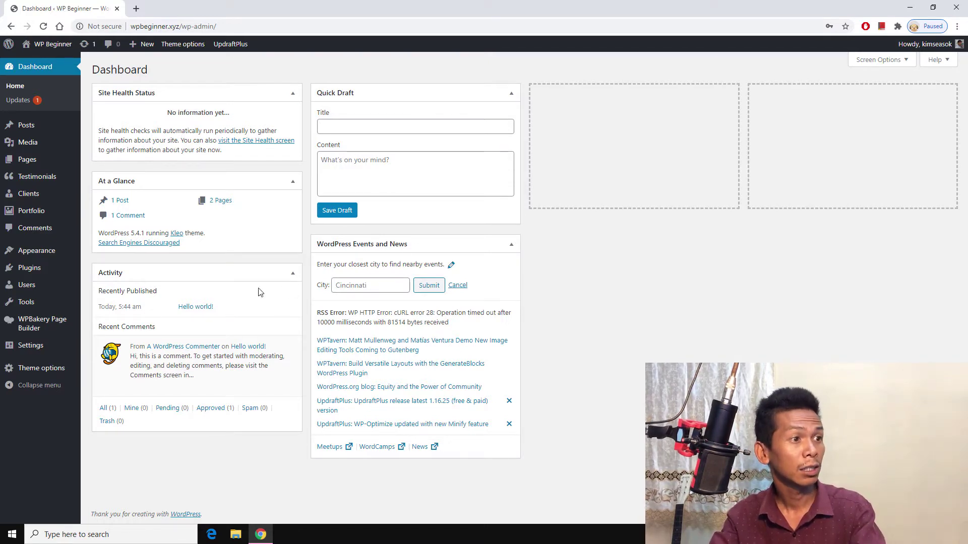
Step: Open the wpbeginner.xyz live site in a new browser tab
right_click(44, 61)
left_click(70, 66)
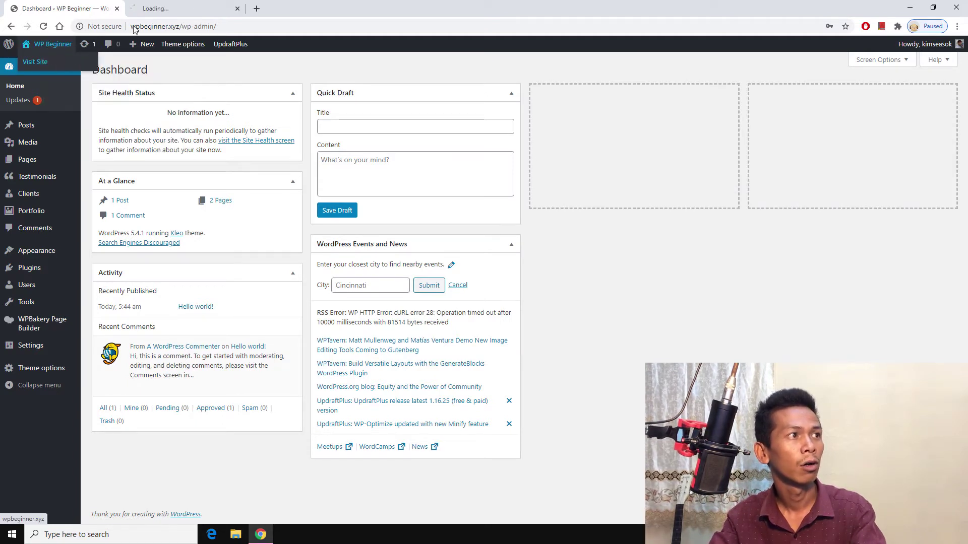
left_click(181, 8)
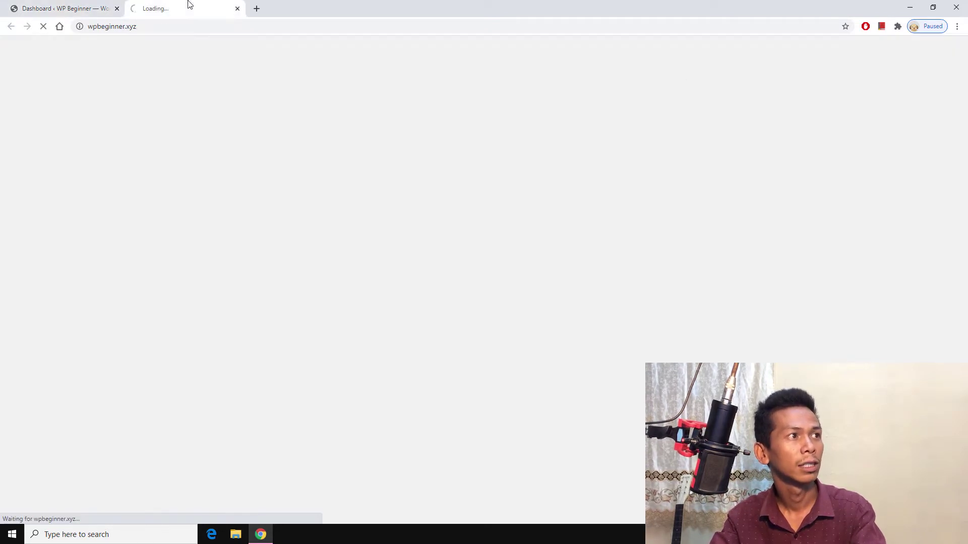
left_click(257, 8)
type("vultr.com")
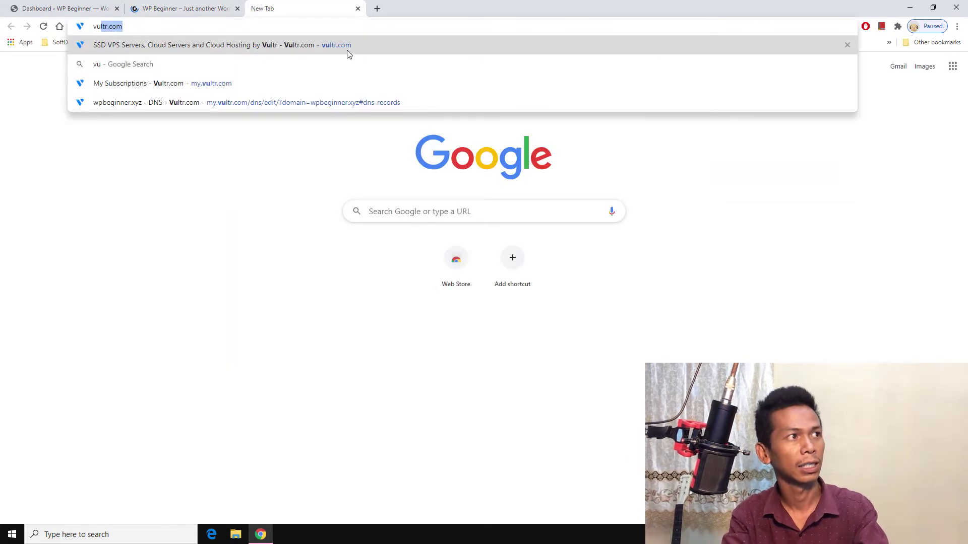
key("Return")
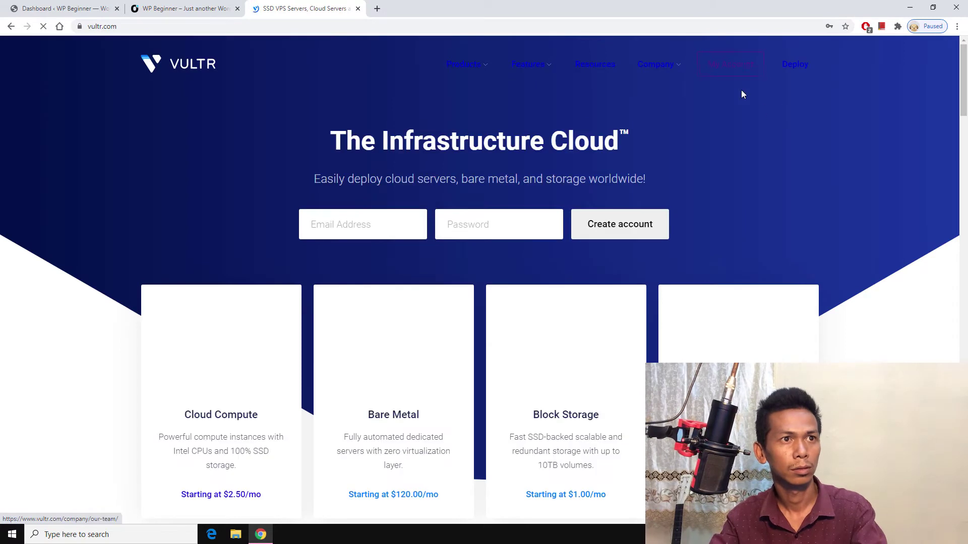
left_click(726, 65)
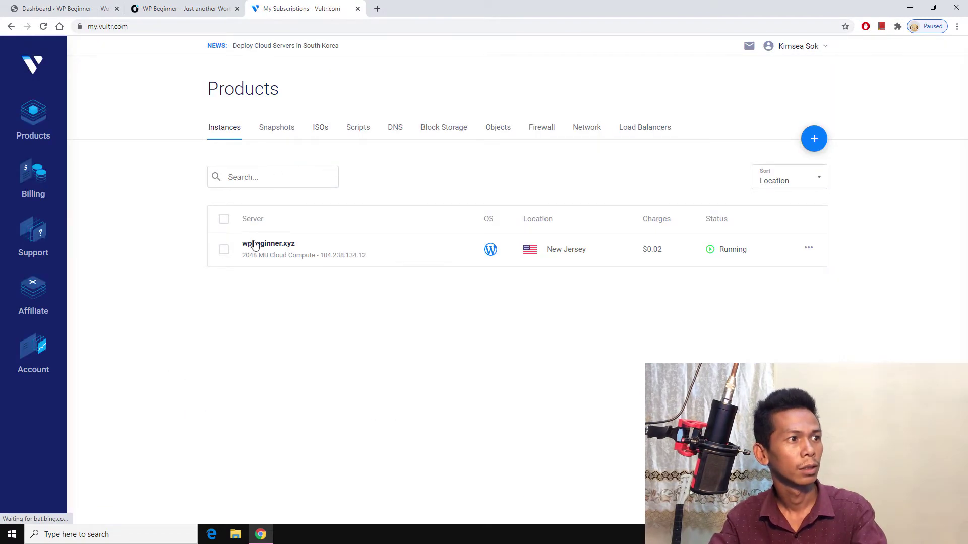
left_click(317, 239)
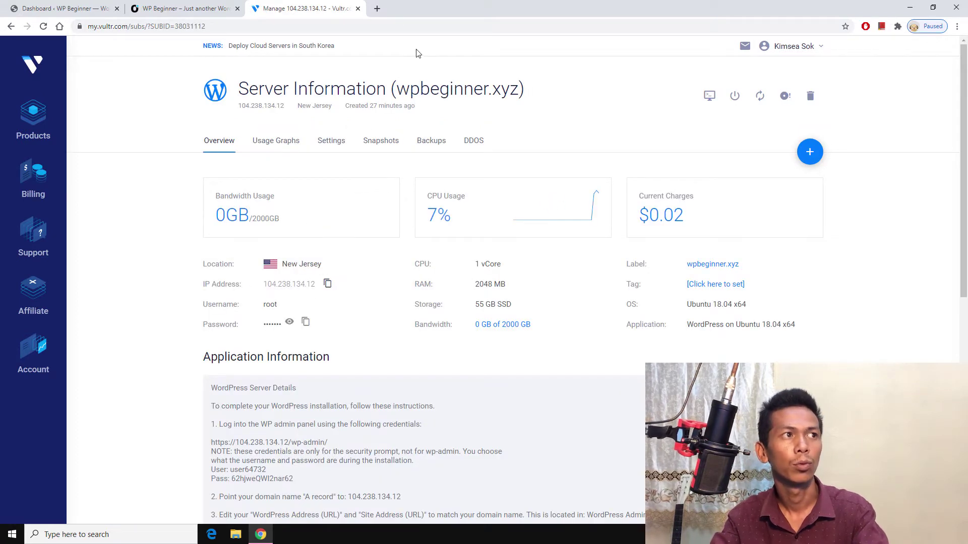
Step: Check that the server IP 104.238.134.12 serves a fresh WordPress site, then close that tab
left_click(377, 9)
type("104.238.134.12")
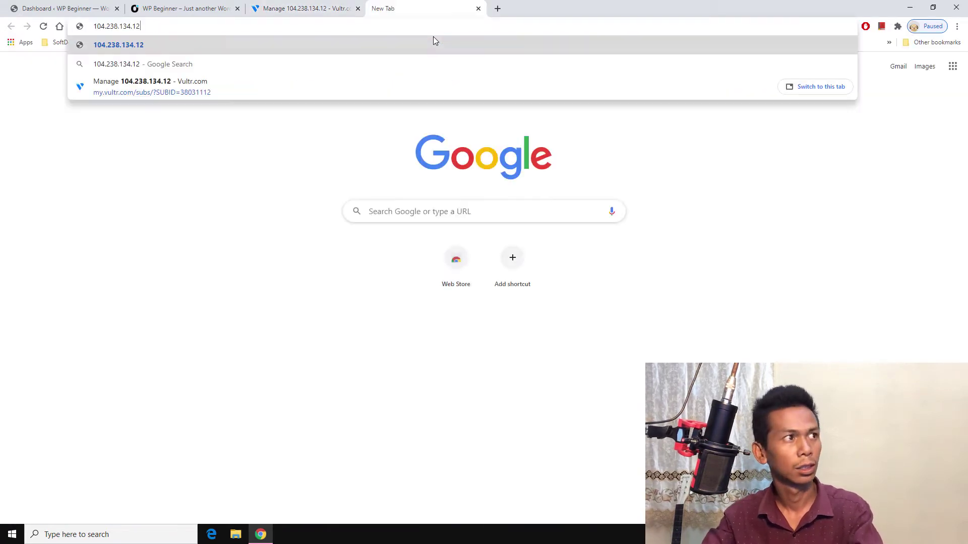
key("Return")
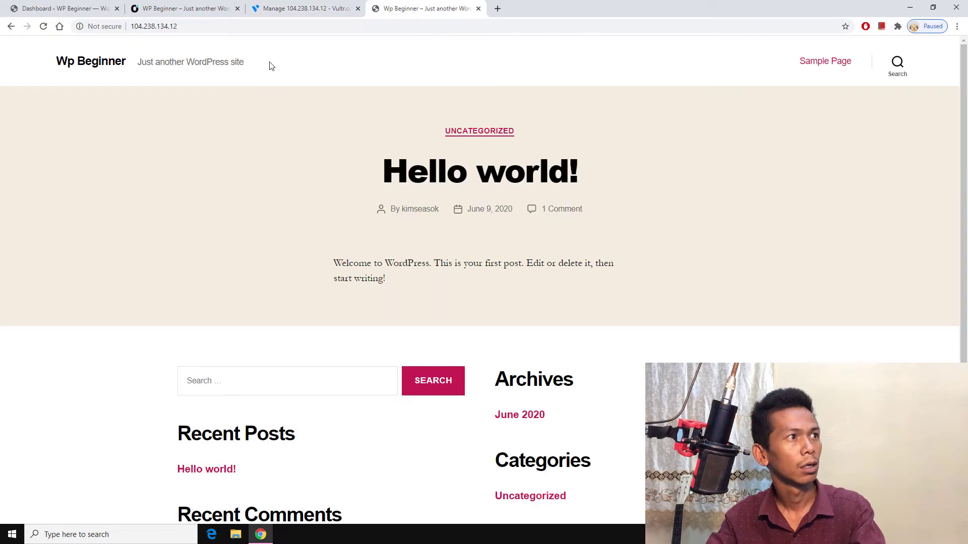
scroll(433, 96, "down", 4)
scroll(432, 119, "up", 4)
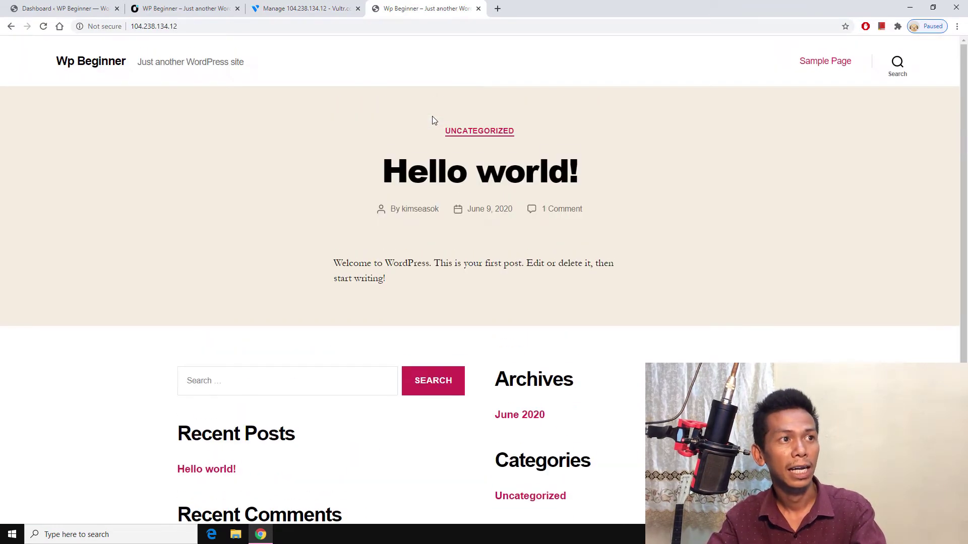
scroll(432, 116, "down", 1)
scroll(431, 116, "up", 1)
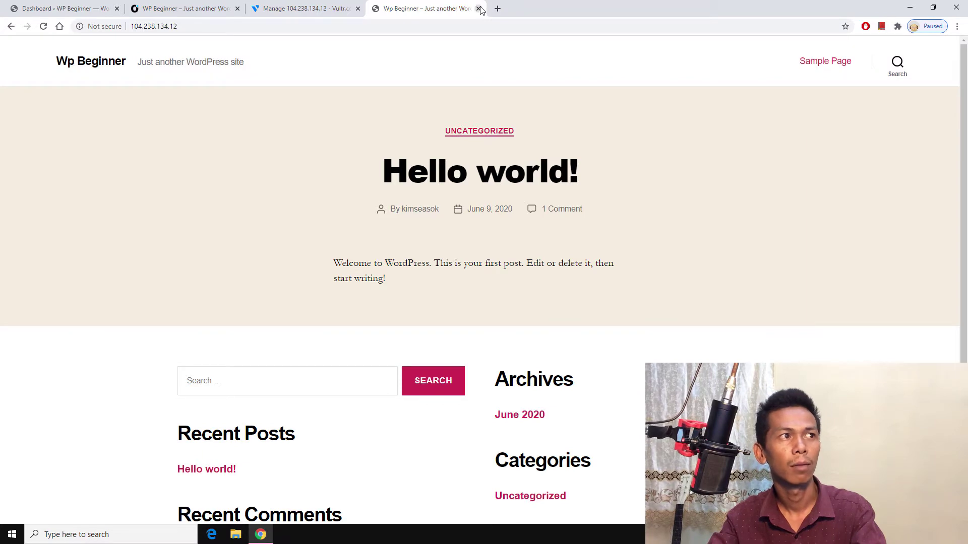
left_click(478, 9)
left_click(138, 534)
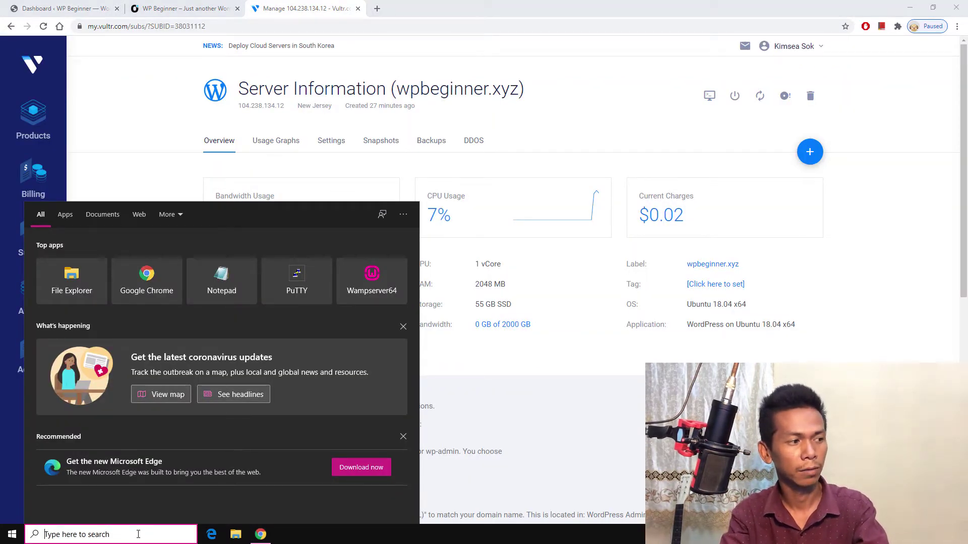
Step: Launch Notepad as administrator and open the hosts file, showing All Files
type("note")
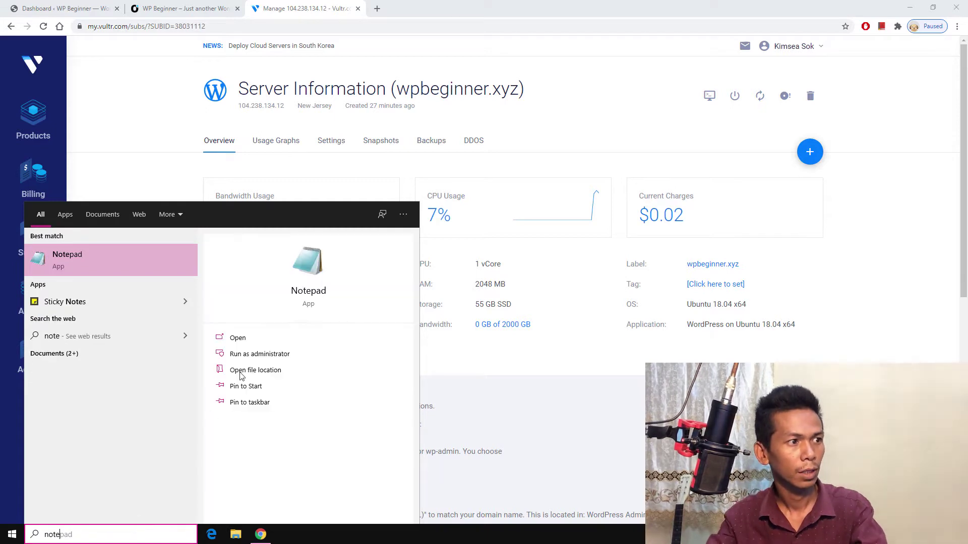
left_click(252, 354)
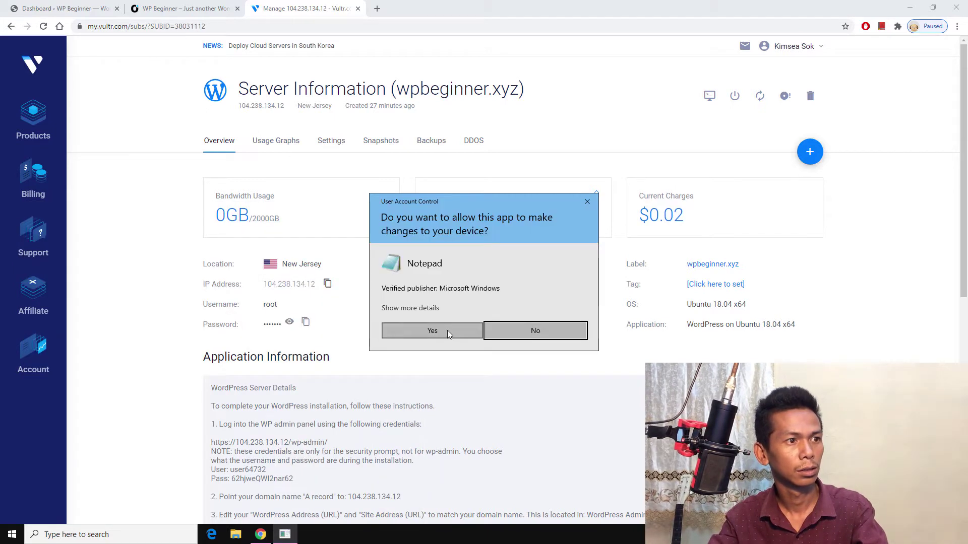
left_click(446, 330)
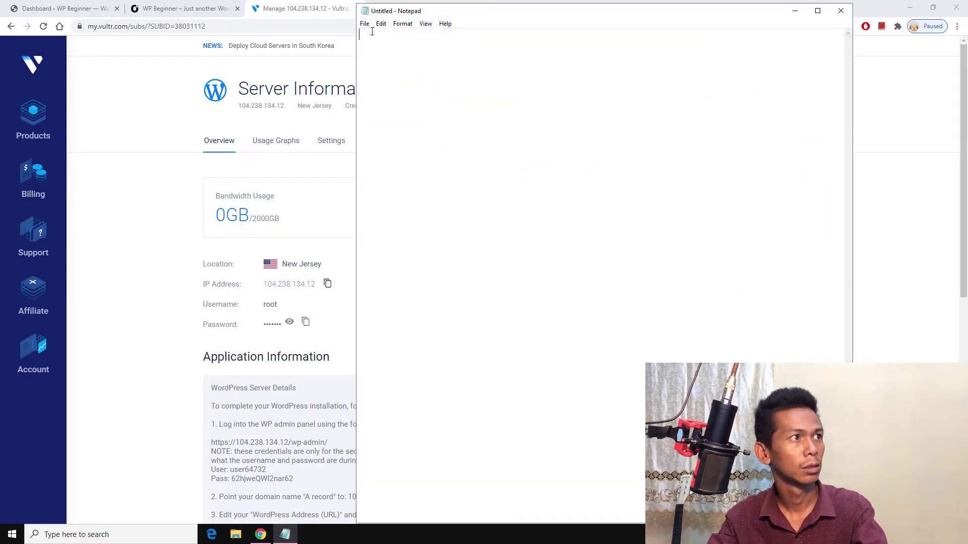
left_click(365, 24)
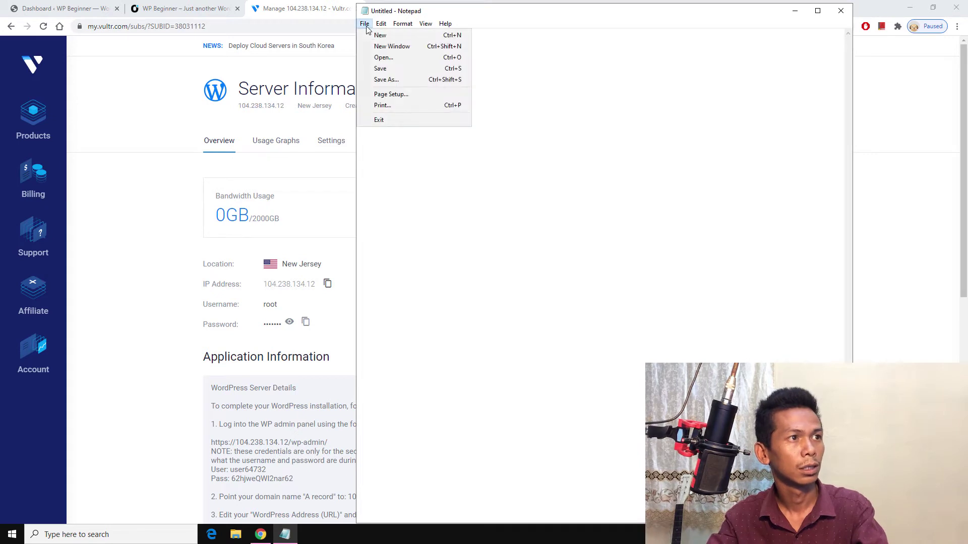
left_click(375, 58)
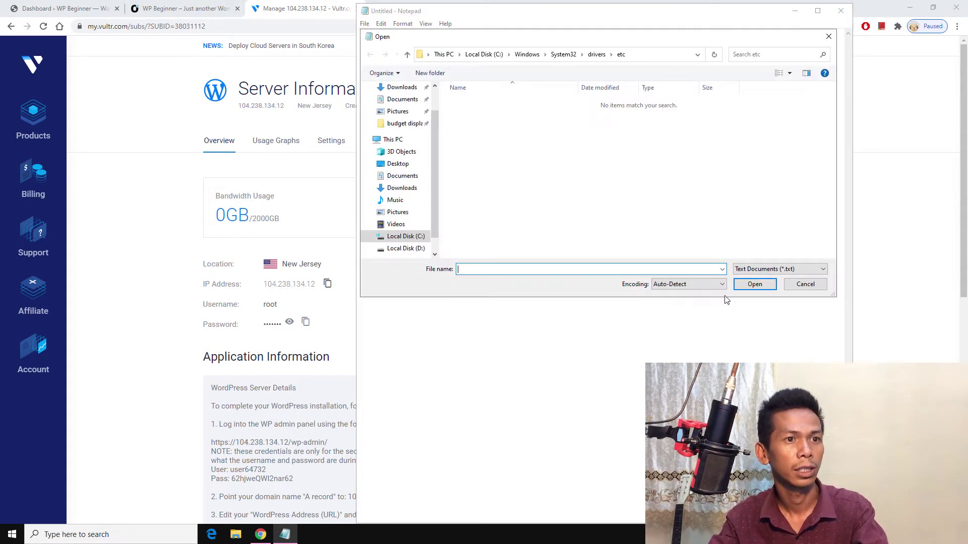
left_click(758, 270)
left_click(756, 287)
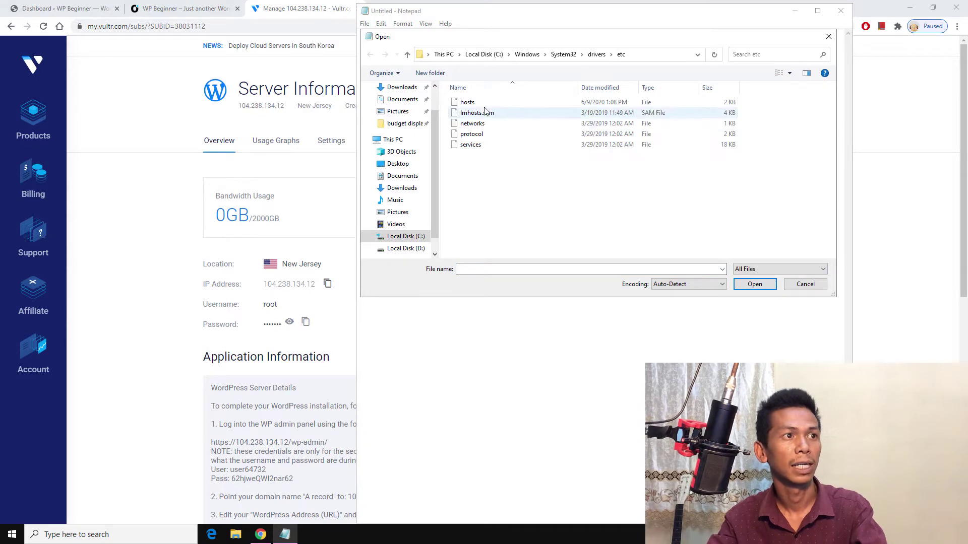
left_click(483, 106)
double_click(483, 106)
Step: Add # before the 127.0.0.1 and ::1 wpbeginner.xyz lines and save the hosts file
scroll(395, 437, "down", 7)
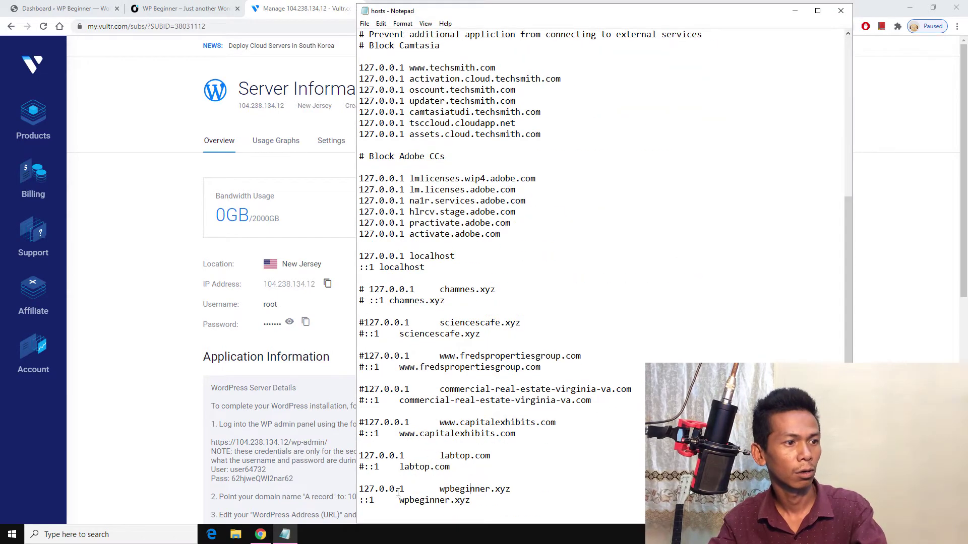
type("#")
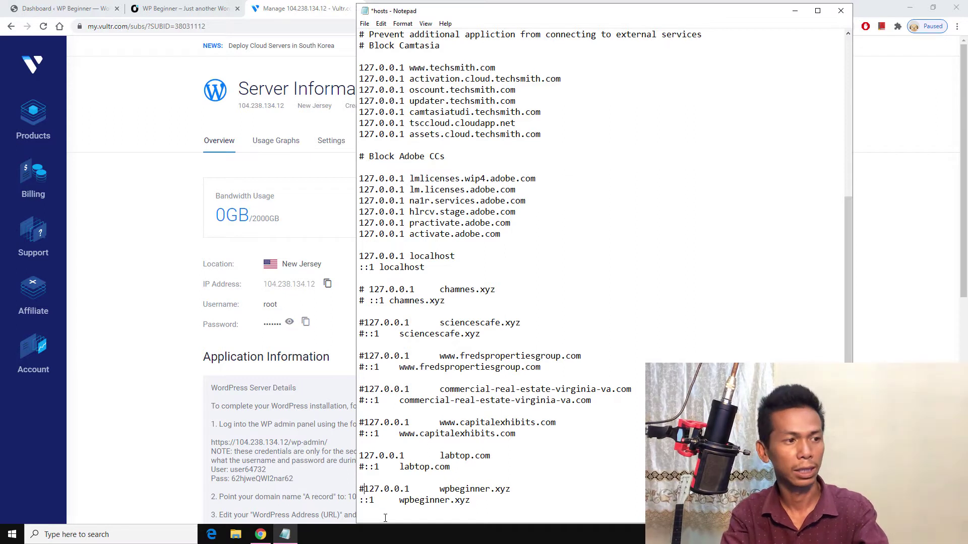
key("Down")
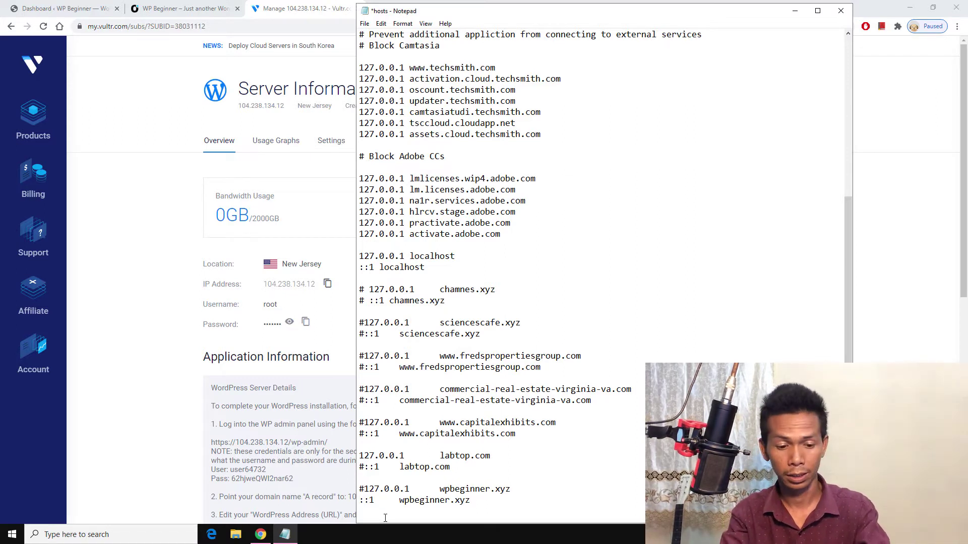
key("Home")
type("#")
left_click(463, 272)
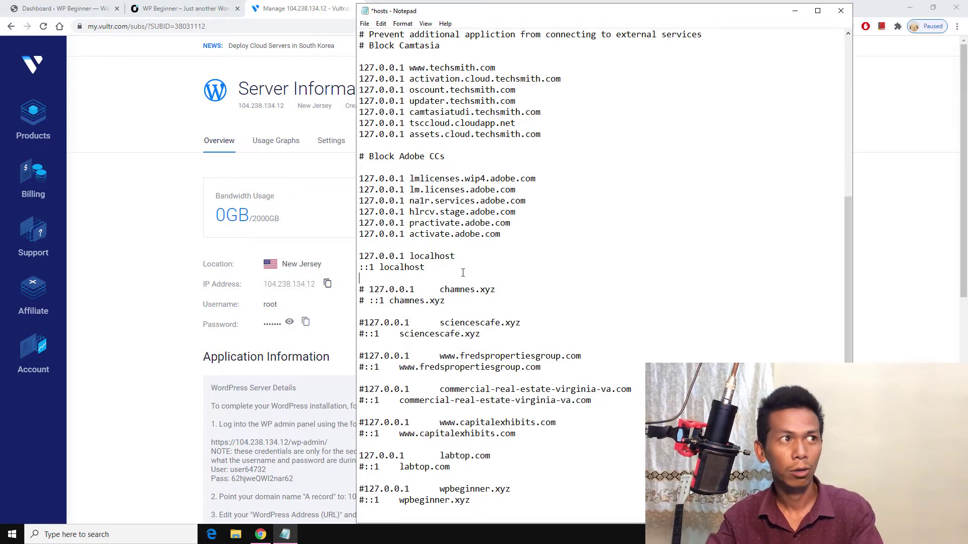
left_click(364, 24)
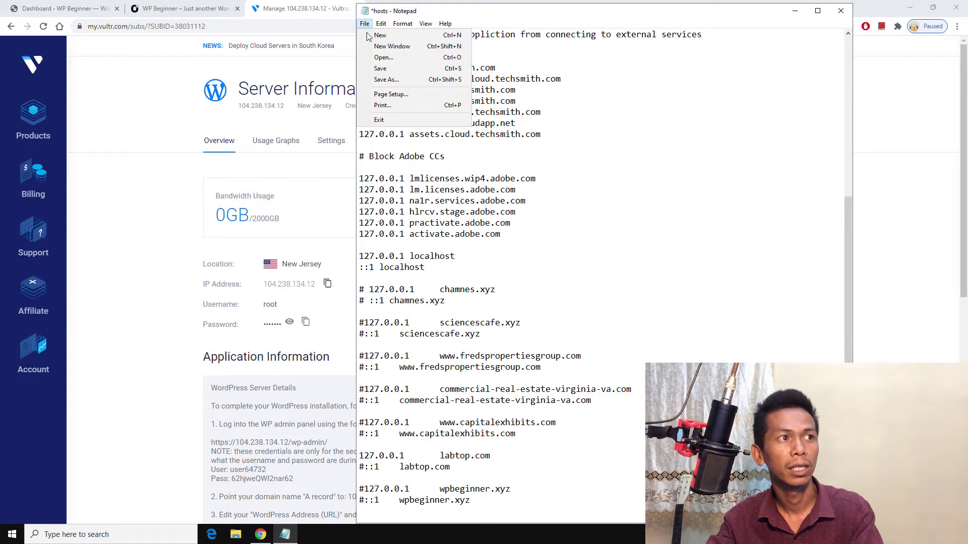
left_click(380, 69)
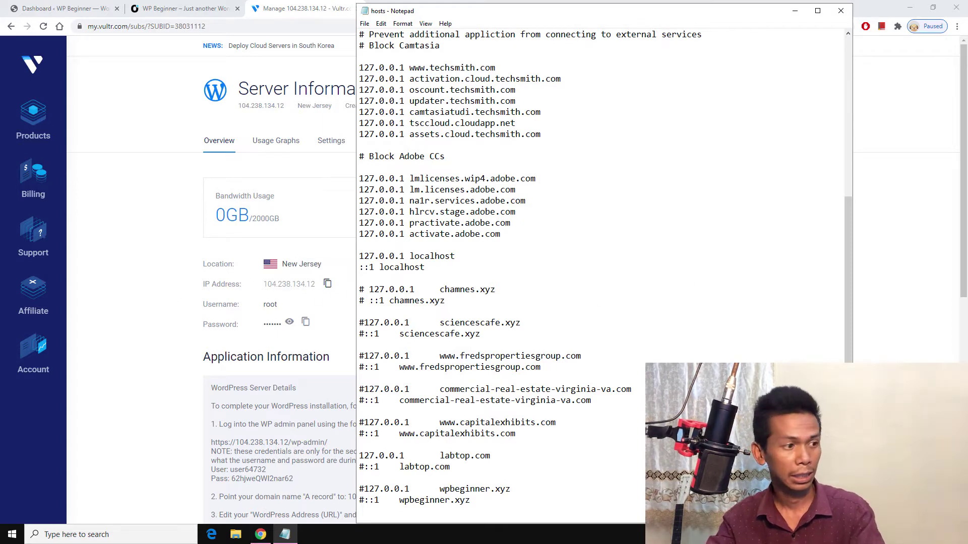
left_click(74, 537)
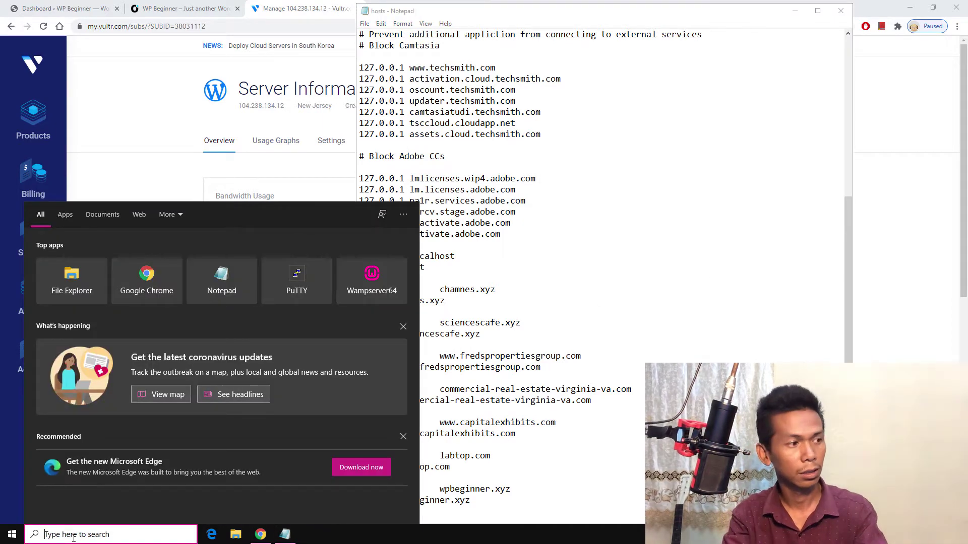
Step: Run ipconfig /flushdns in Command Prompt, then return to the wpbeginner.xyz tab
type("cmd")
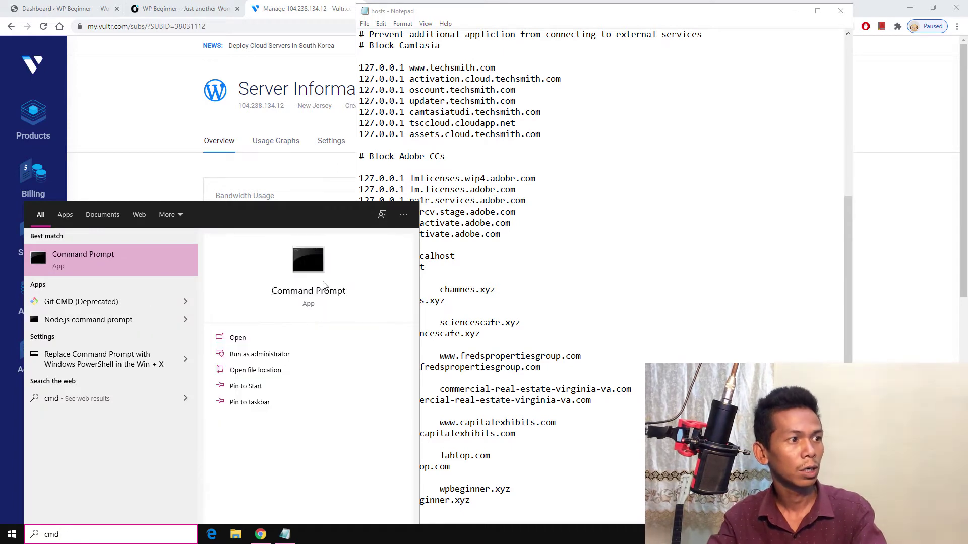
left_click(311, 289)
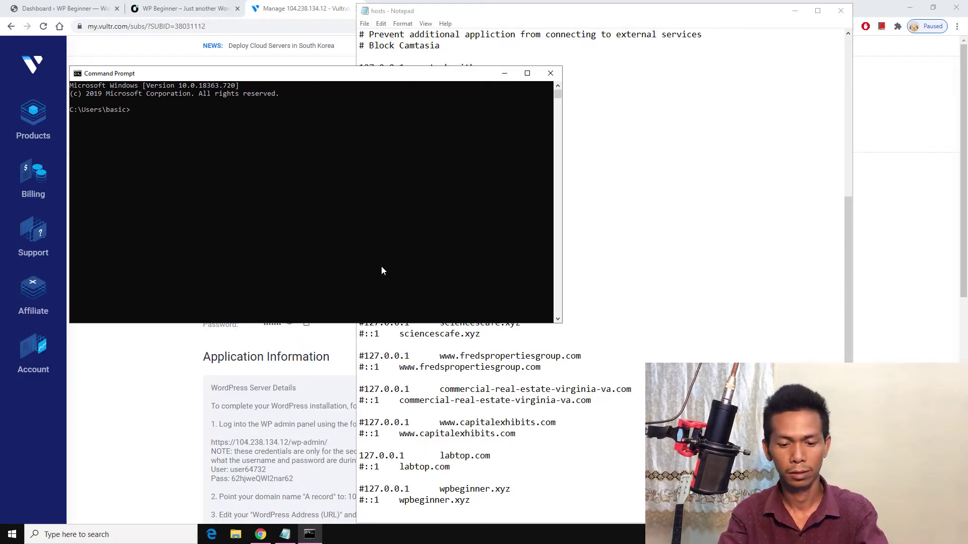
type("ipconfi")
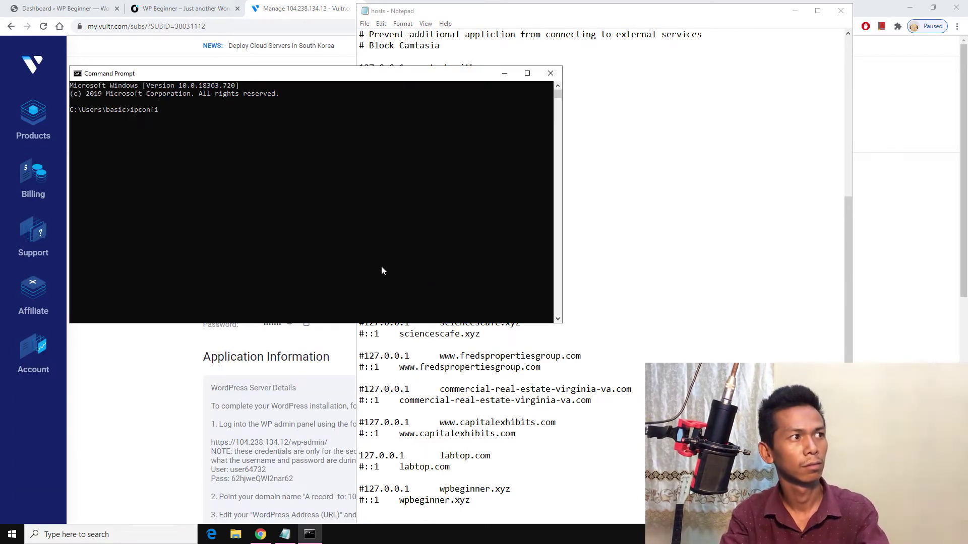
type("g /ful")
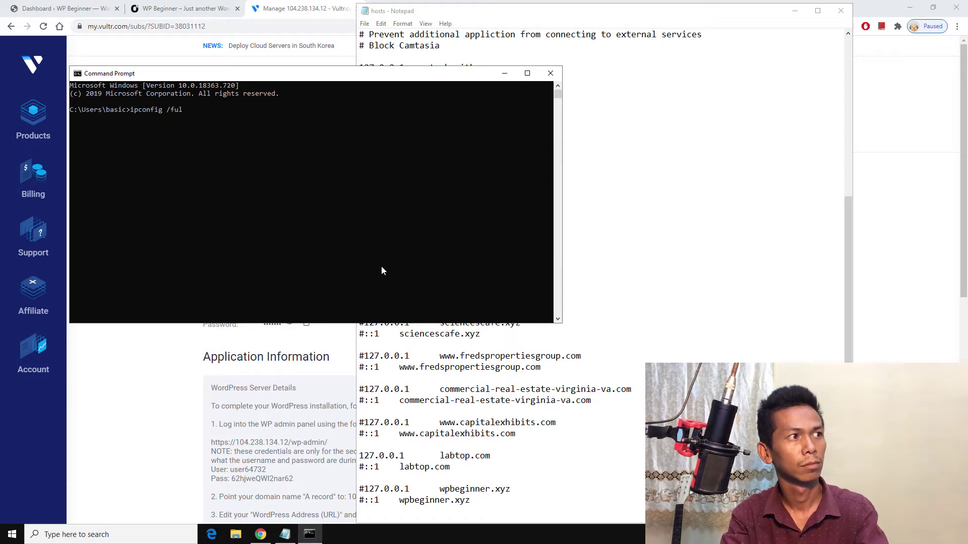
key("BackSpace")
key("BackSpace")
type("lushdns")
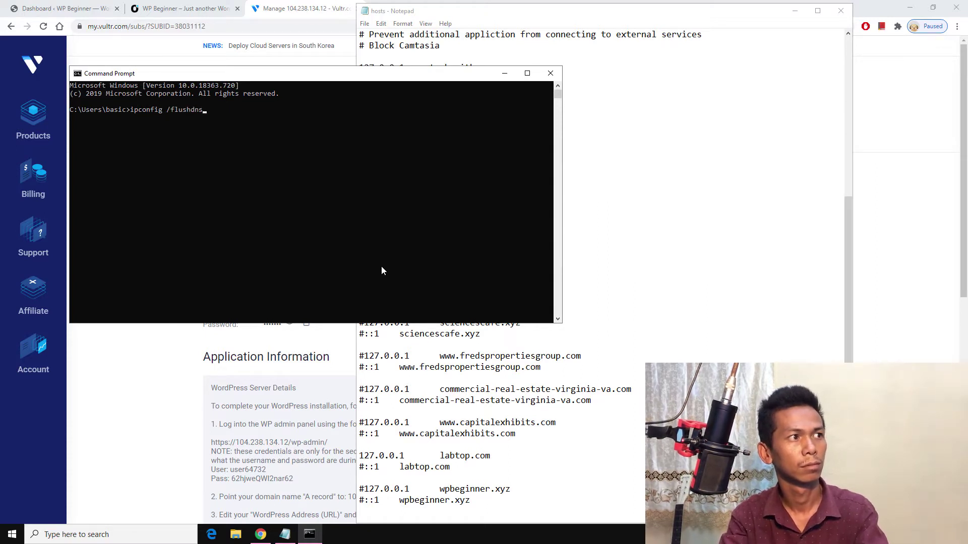
key("Return")
left_click(181, 8)
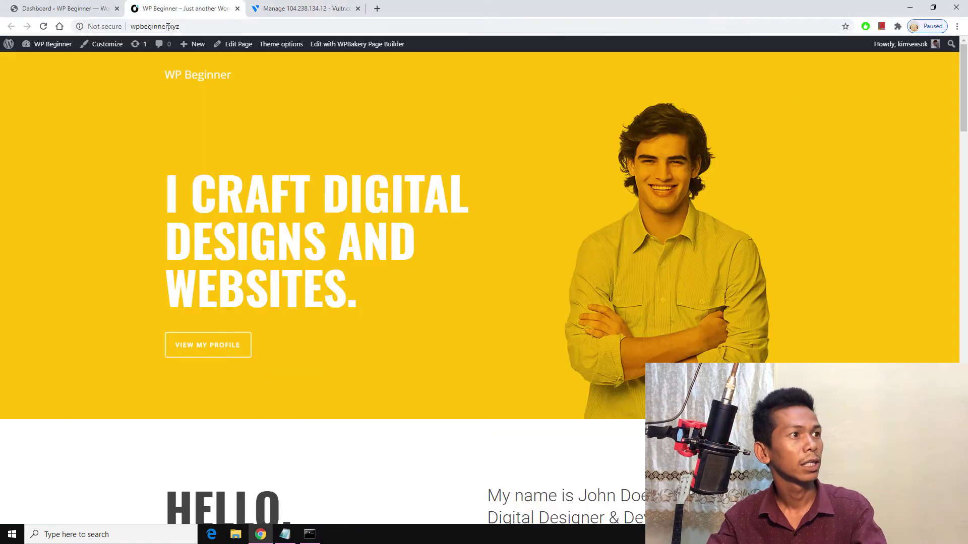
Step: Reload wpbeginner.xyz and confirm it now shows the new server's Hello world! post
left_click(44, 27)
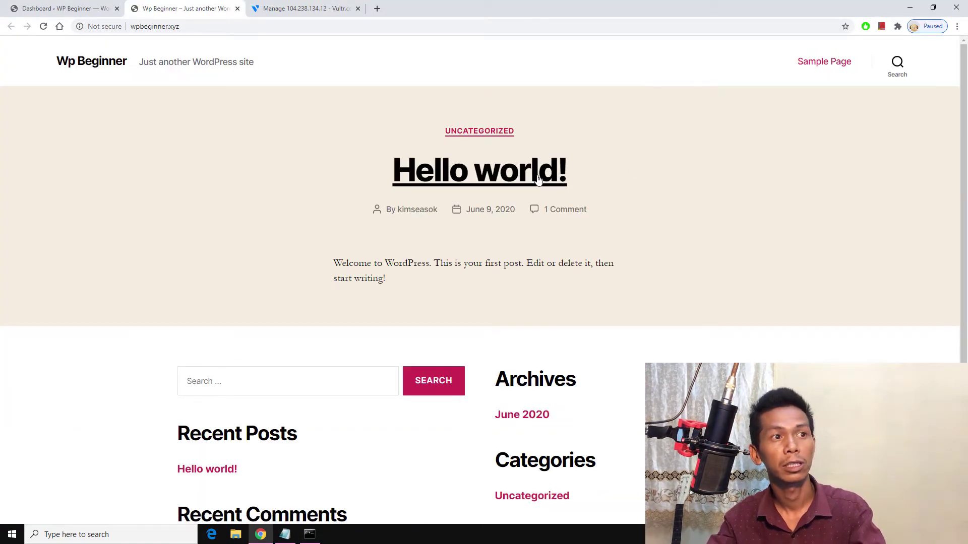
left_click(84, 4)
left_click(158, 6)
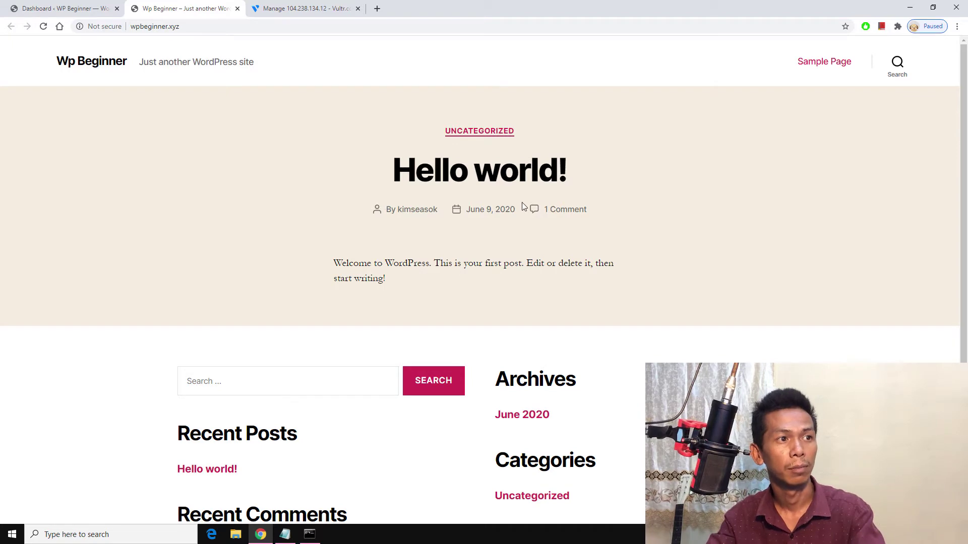
scroll(522, 205, "down", 4)
scroll(512, 213, "up", 4)
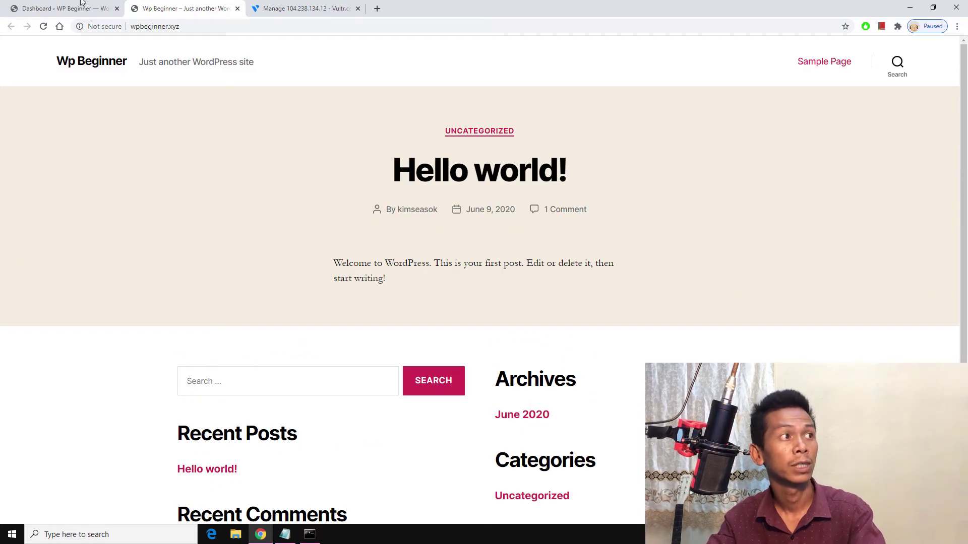
left_click(285, 535)
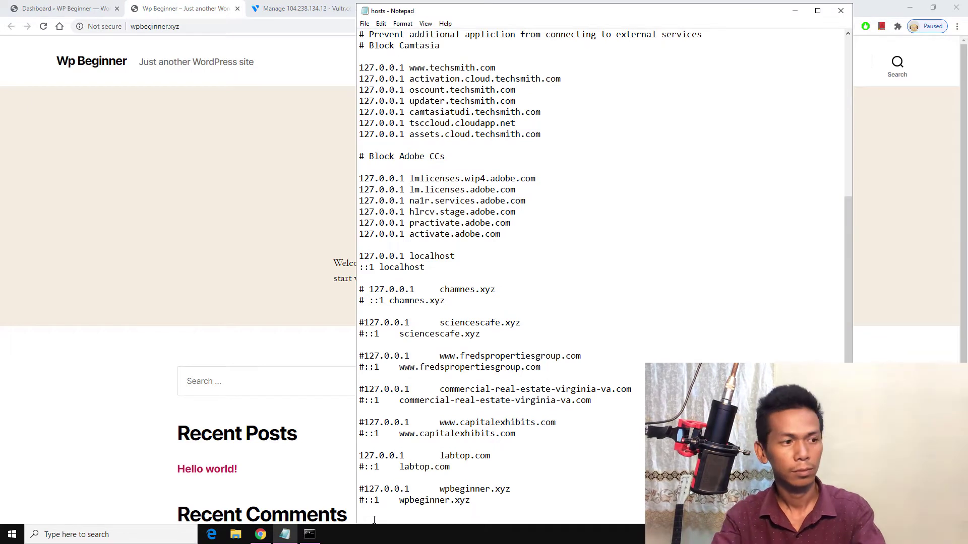
Step: Remove the # from both wpbeginner.xyz lines and save the hosts file
key("BackSpace")
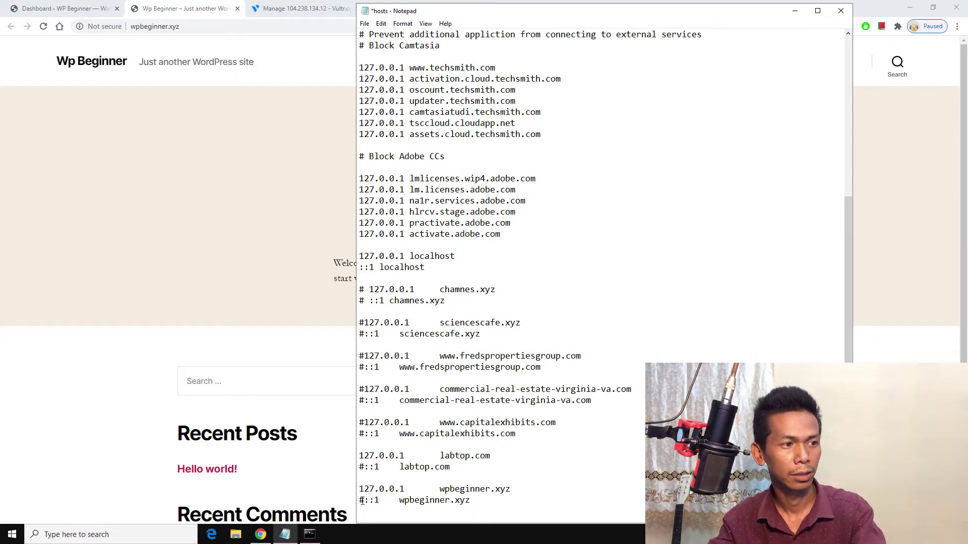
key("Delete")
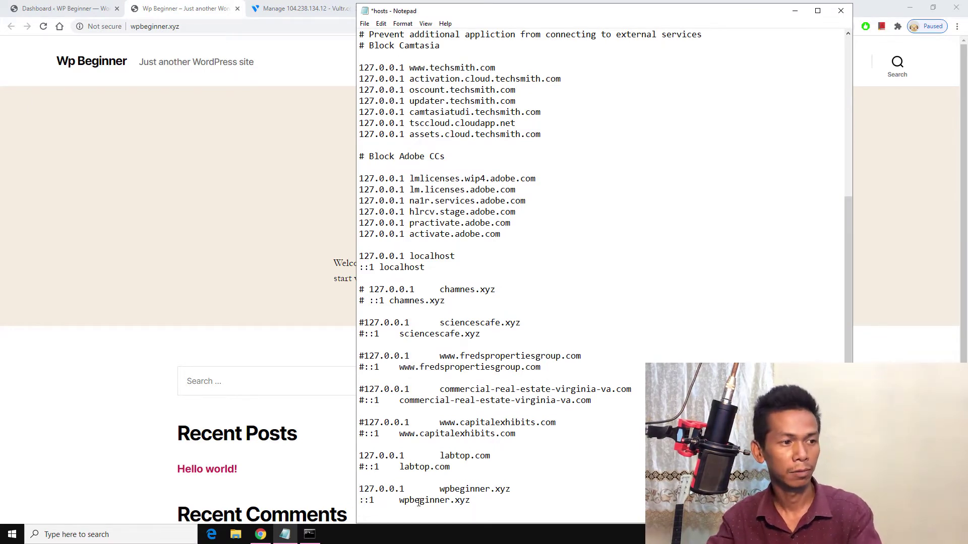
key("ctrl+s")
Step: Rerun ipconfig /flushdns in Command Prompt and go back to the Wp Beginner page
left_click(309, 534)
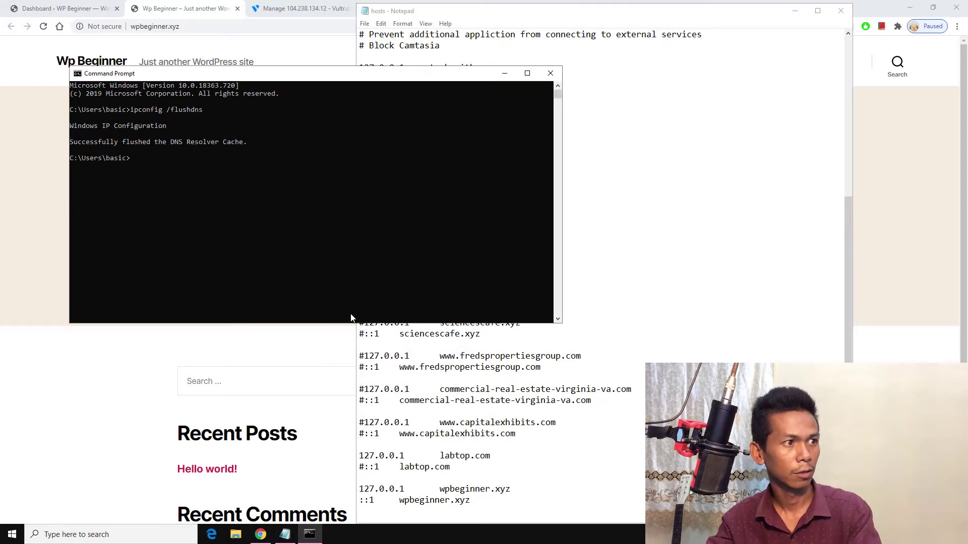
left_click(351, 273)
key("Escape")
key("Up")
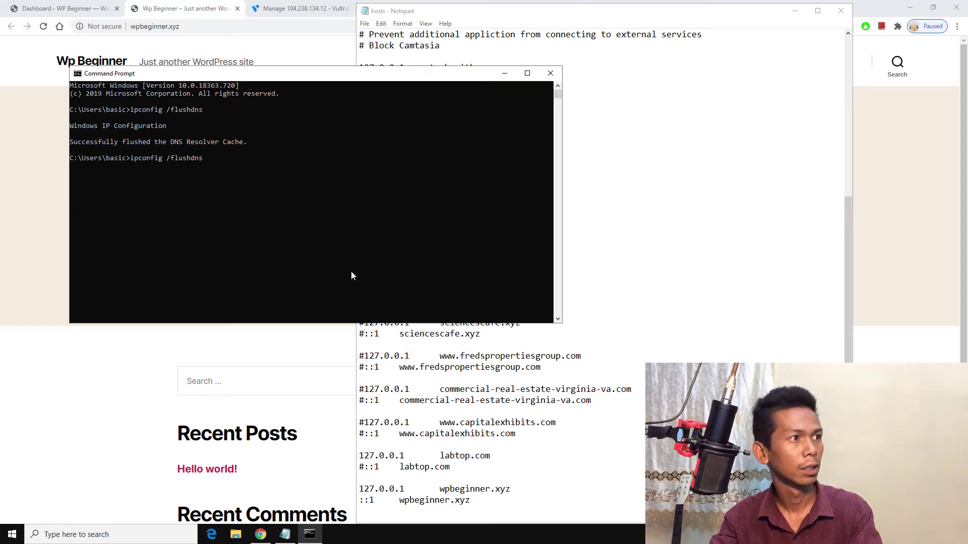
key("Return")
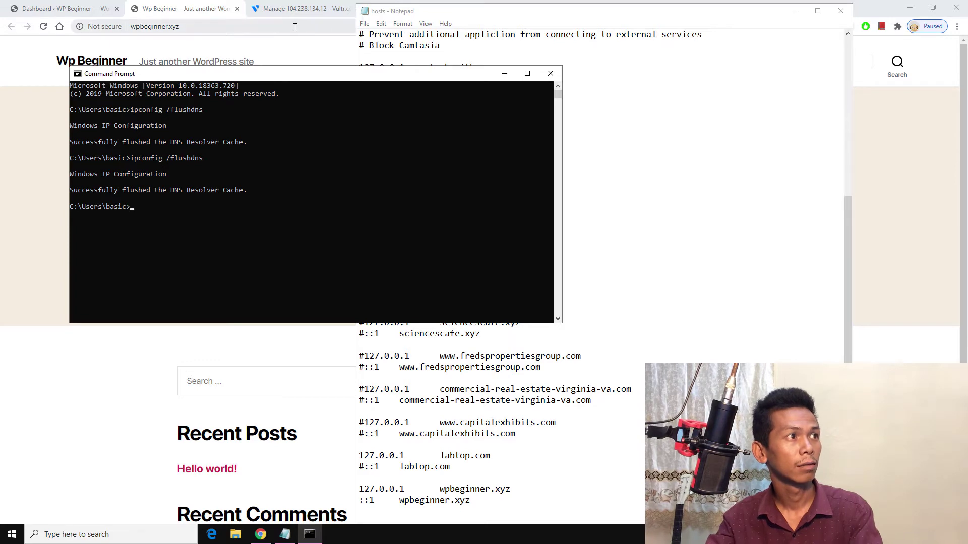
left_click(191, 15)
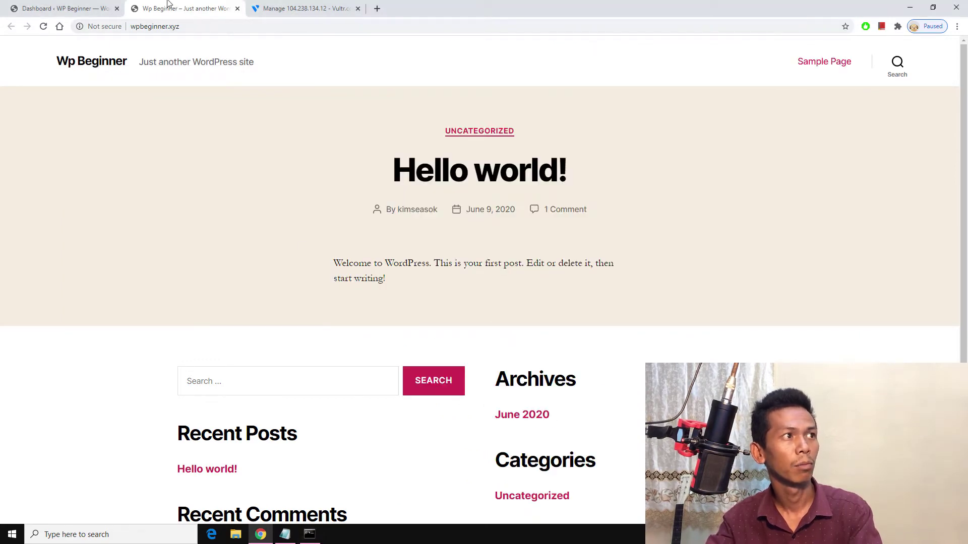
Step: Move the Wp Beginner tab into its own window and return to the WordPress Dashboard tab
left_click_drag(169, 4, 230, 48)
left_click(260, 535)
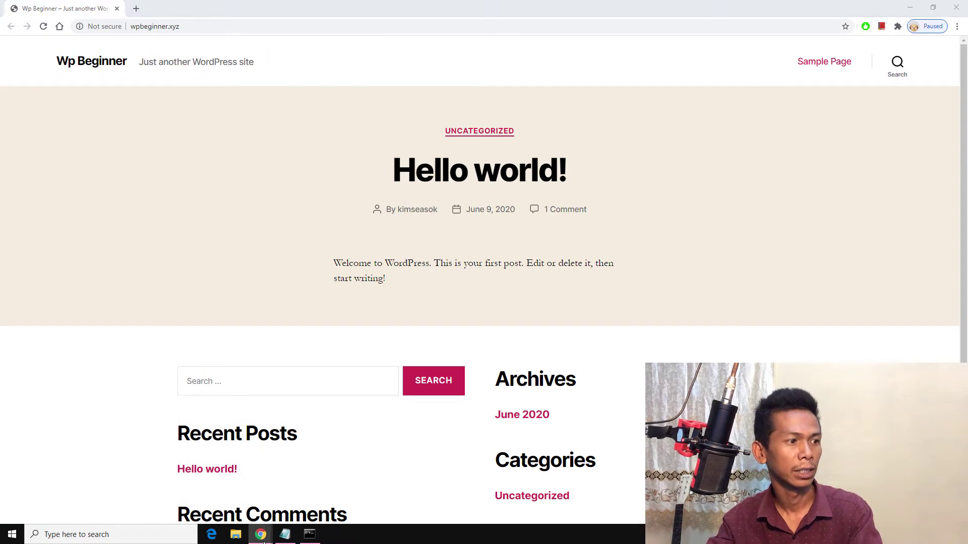
left_click(217, 484)
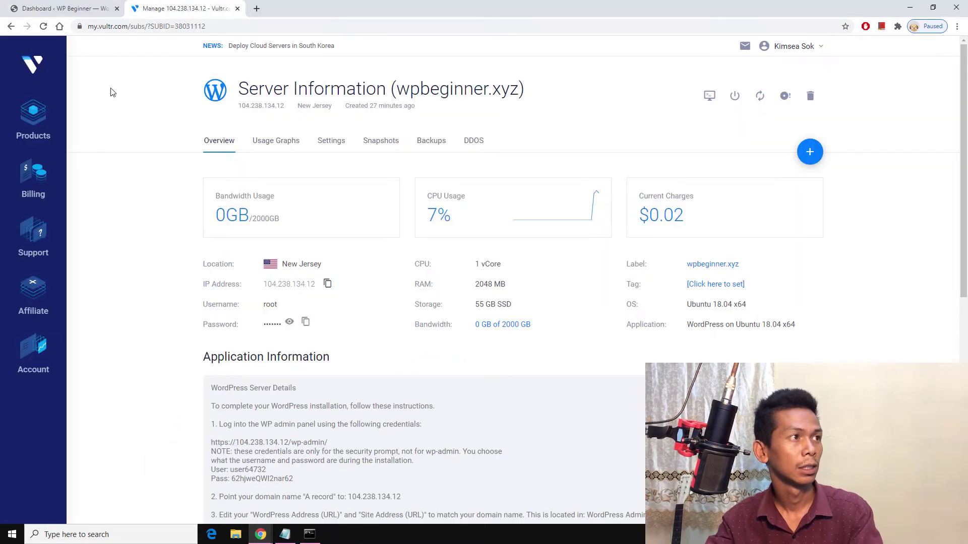
left_click(88, 11)
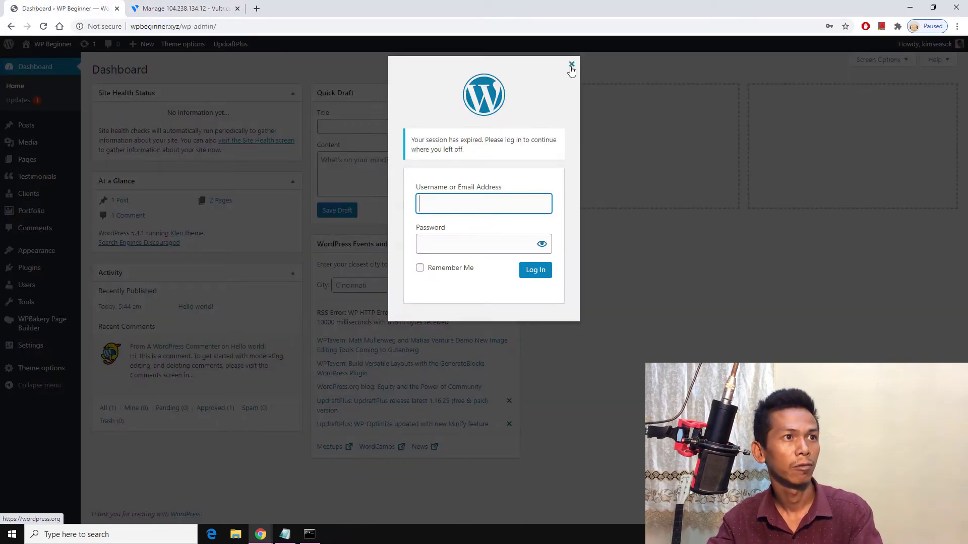
Step: Log back in with the saved username and the account password
left_click(466, 207)
left_click(463, 241)
left_click(463, 241)
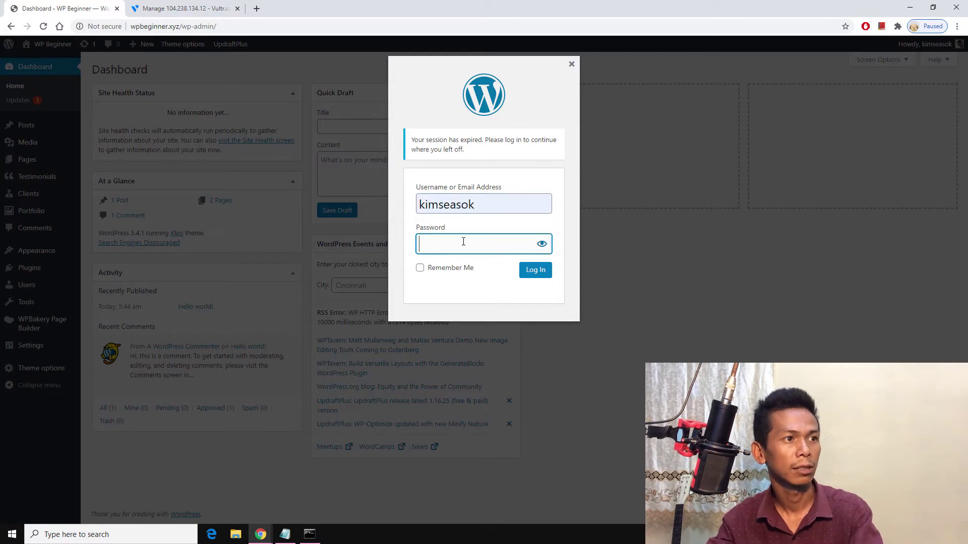
type("•")
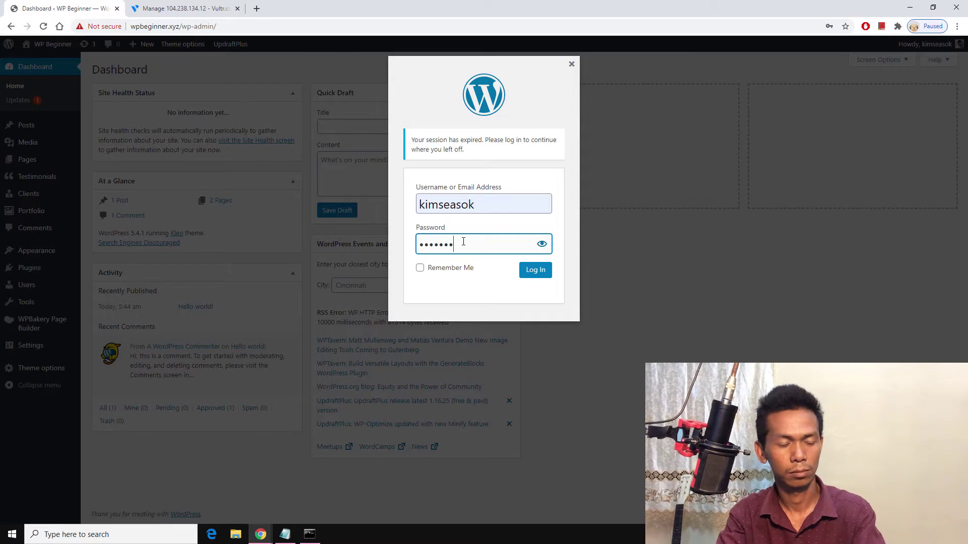
key("Return")
Step: Open wpbeginner.xyz via Visit Site in a new tab, closing the duplicate home page tab
mouse_move(48, 48)
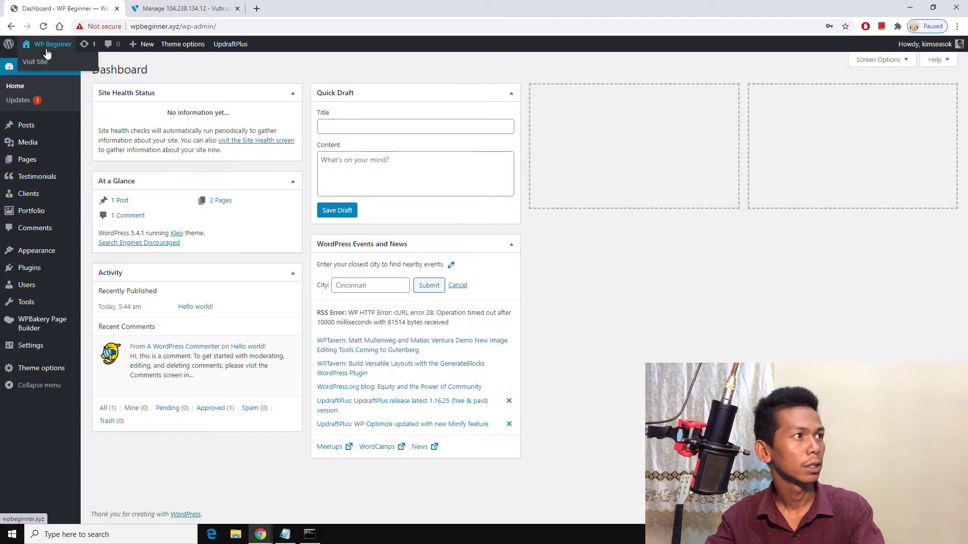
right_click(44, 66)
left_click(60, 69)
key("ctrl+Tab")
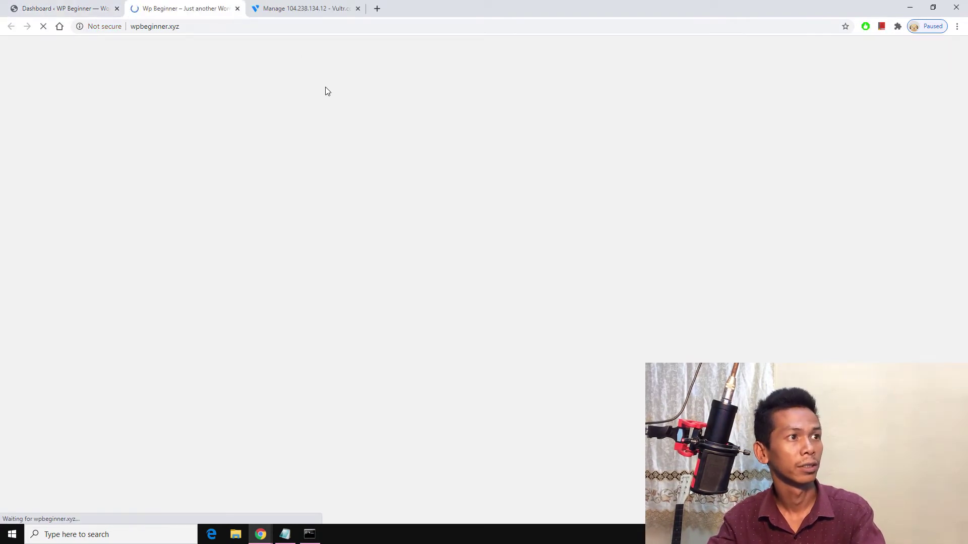
left_click(237, 8)
mouse_move(55, 49)
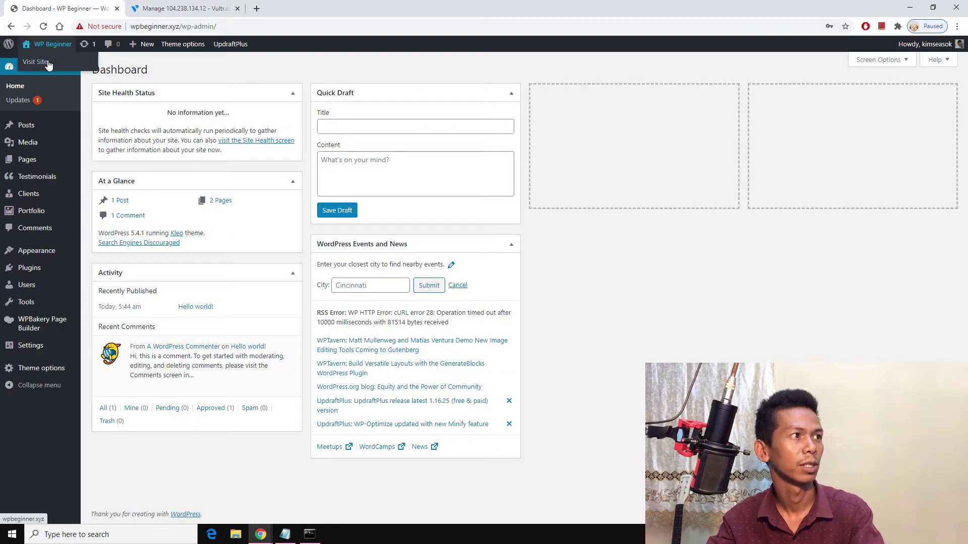
right_click(46, 65)
left_click(60, 69)
key("ctrl+Tab")
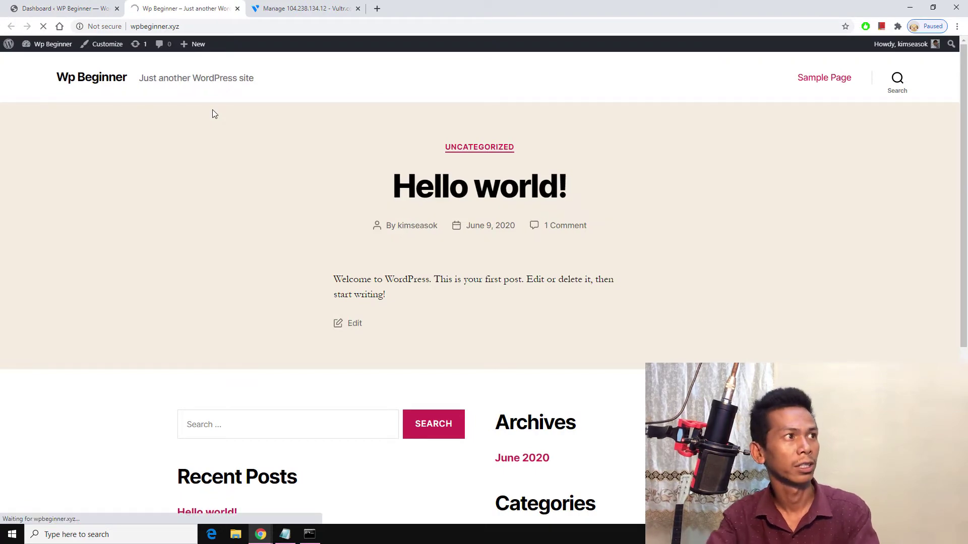
left_click(285, 534)
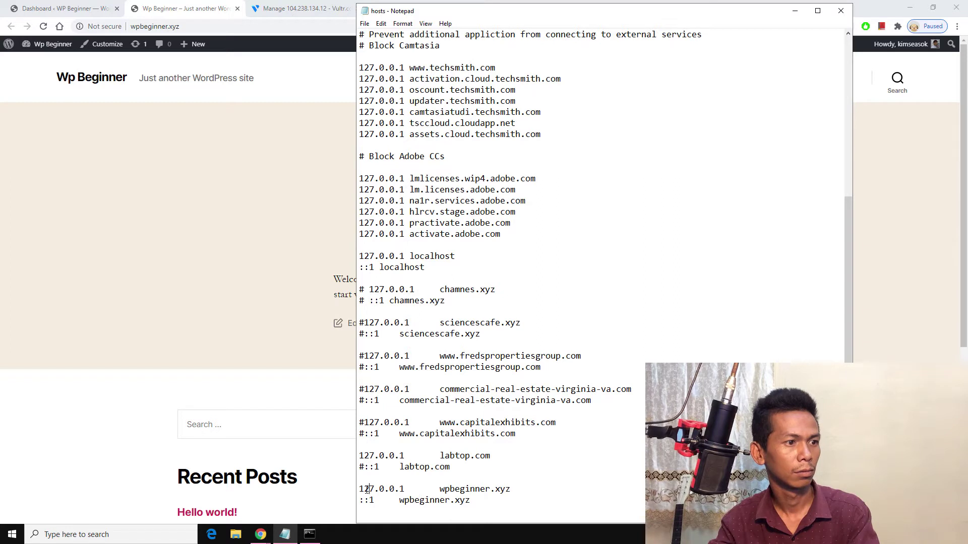
Step: Rerun ipconfig /flushdns in Command Prompt and reload the wpbeginner.xyz home page with F5
left_click(310, 535)
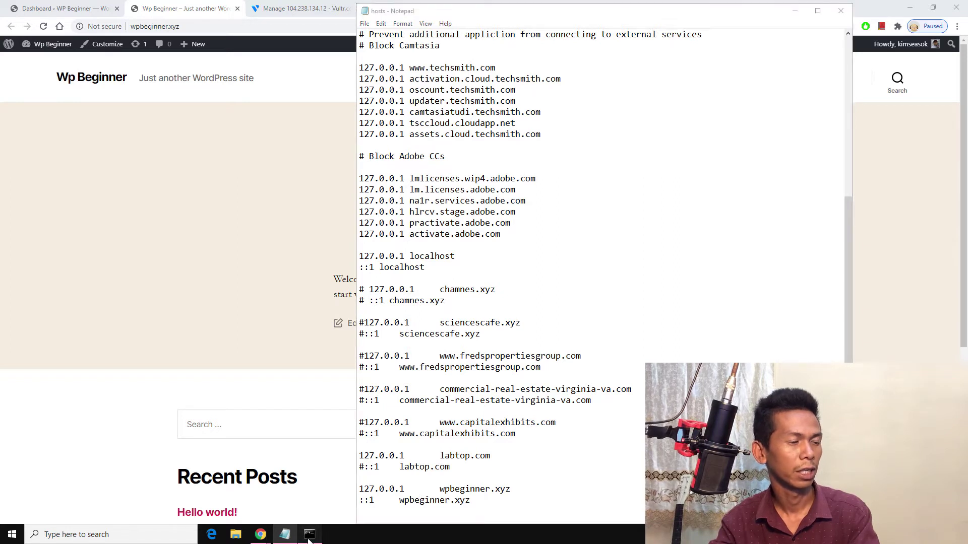
left_click(357, 263)
key("Up")
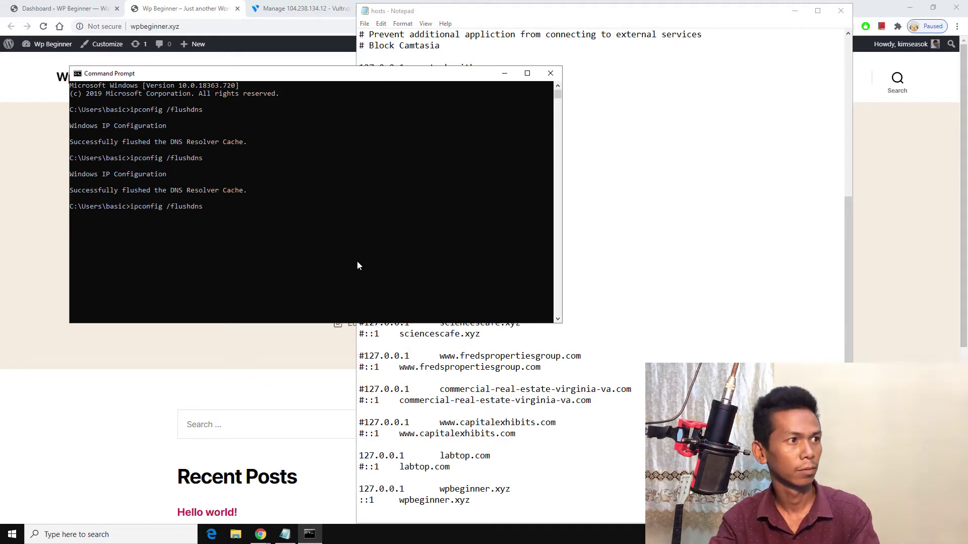
key("Return")
left_click(157, 9)
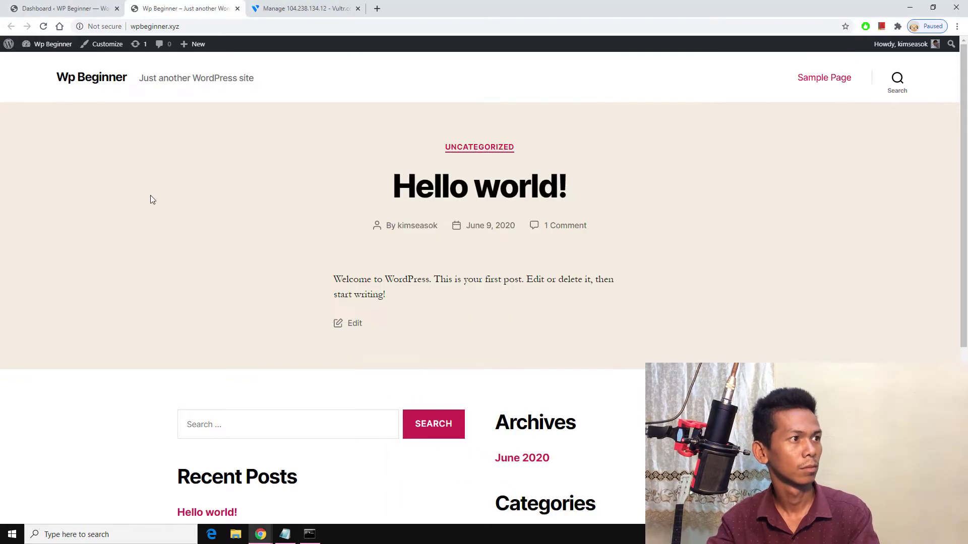
key("F5")
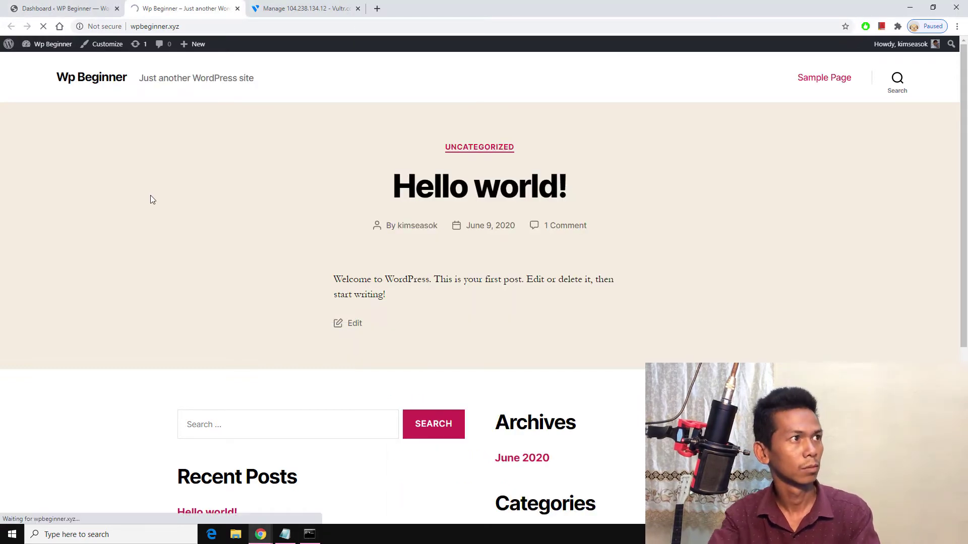
Step: Re-login on the Dashboard tab with the saved username and password, then visit the site
left_click(85, 6)
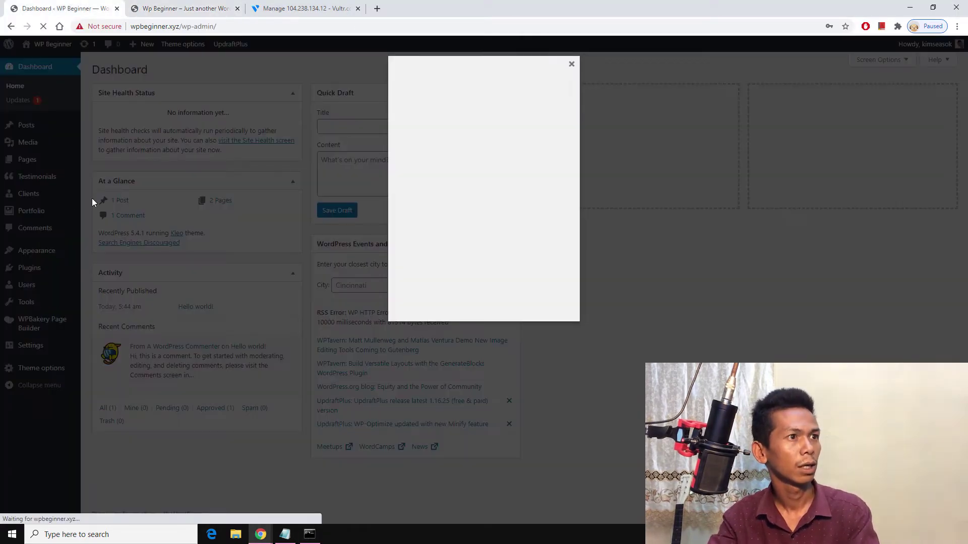
left_click(493, 201)
left_click(485, 224)
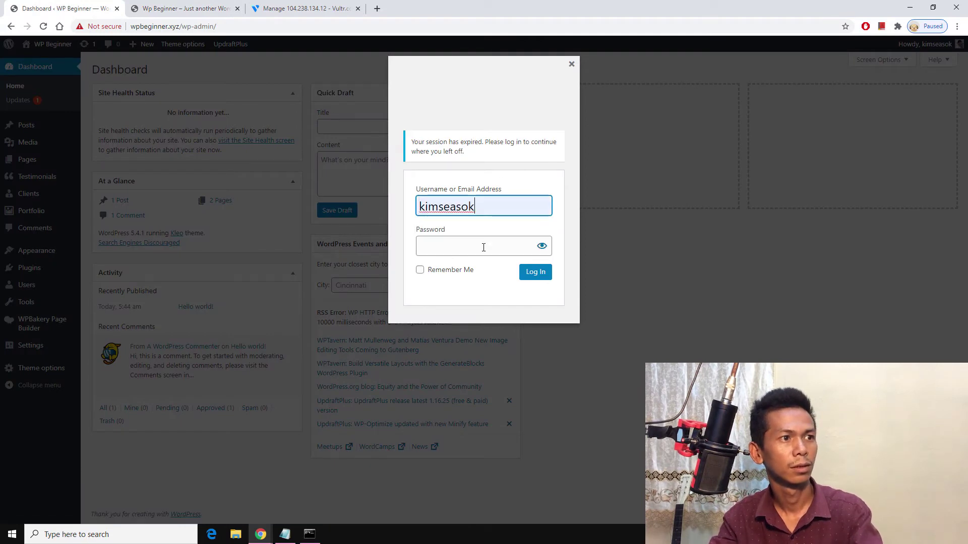
left_click(483, 252)
type("*")
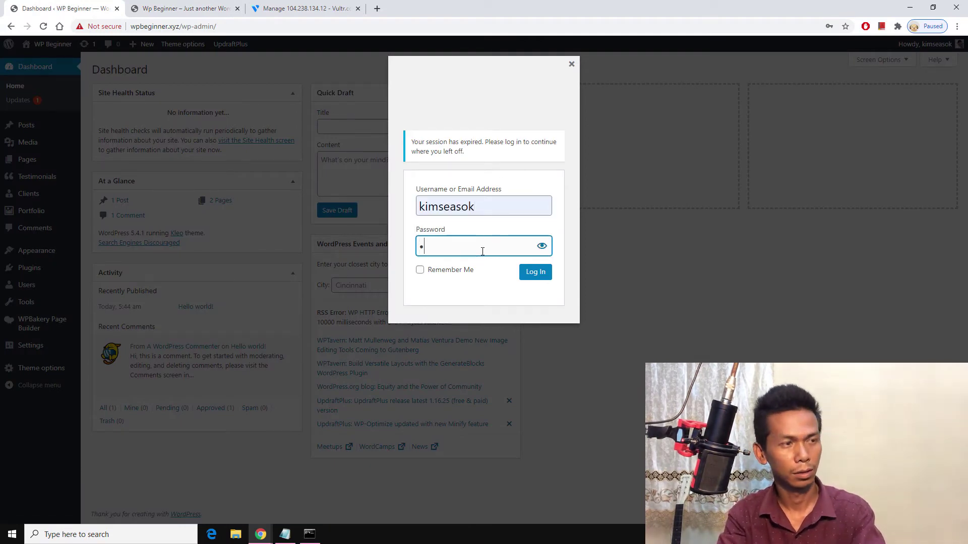
type("***")
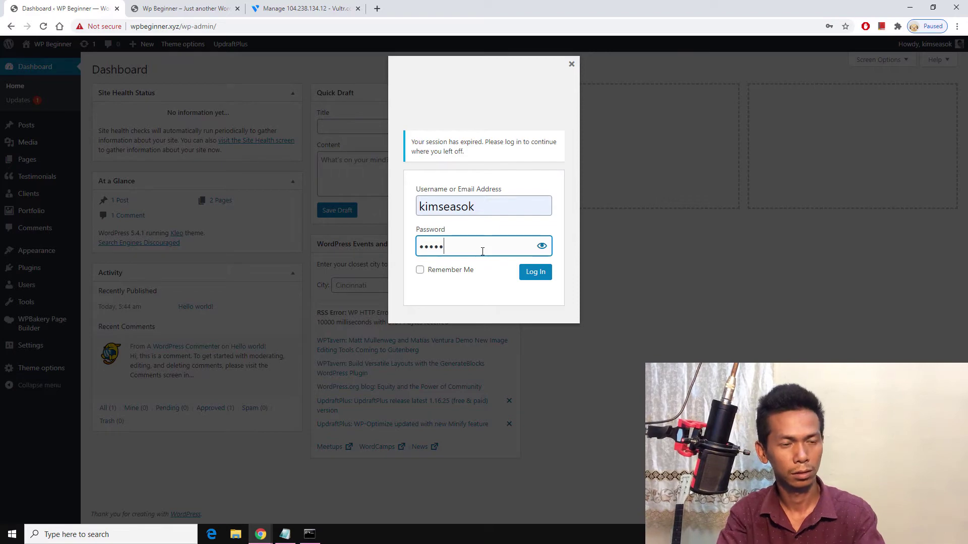
type("***")
key("Return")
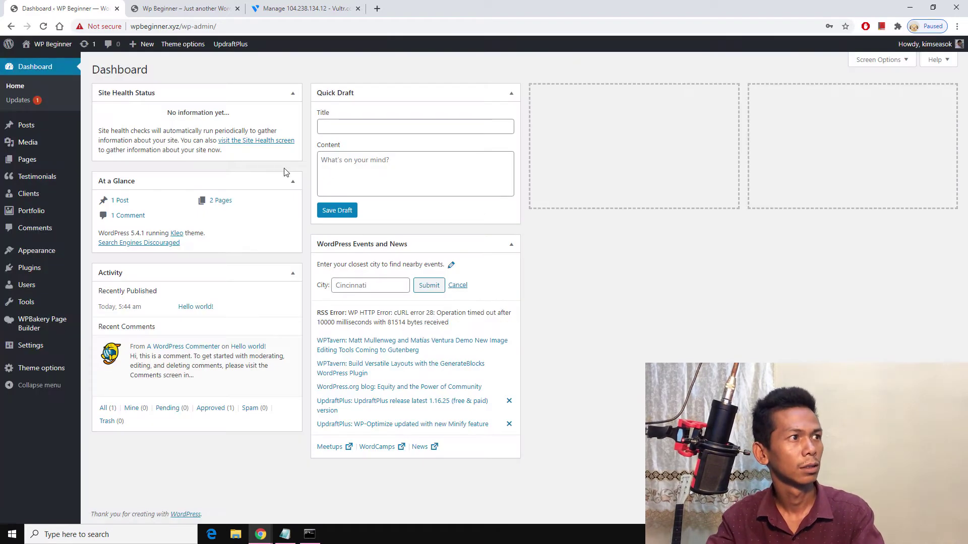
left_click(41, 62)
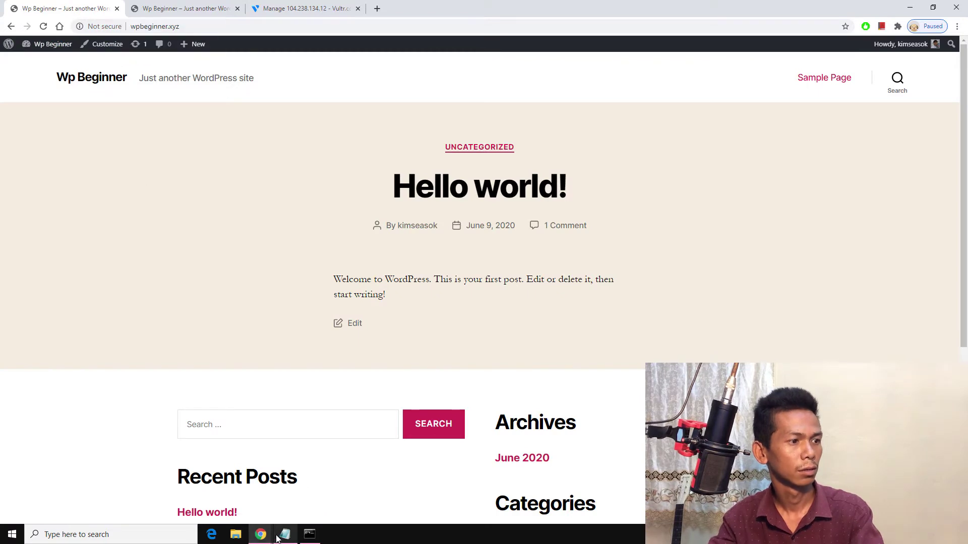
Step: Save the edited hosts file in Notepad via File > Save
mouse_move(277, 539)
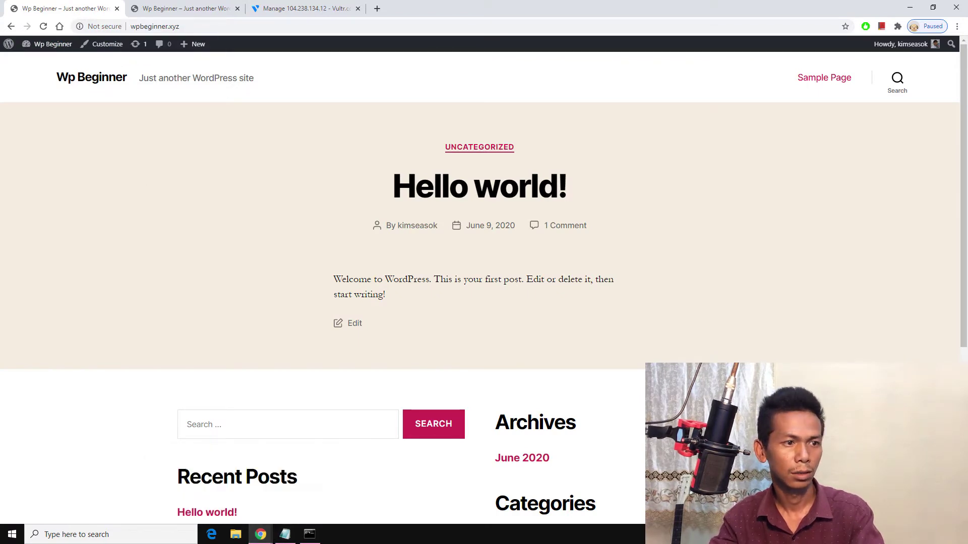
left_click(285, 535)
left_click(364, 23)
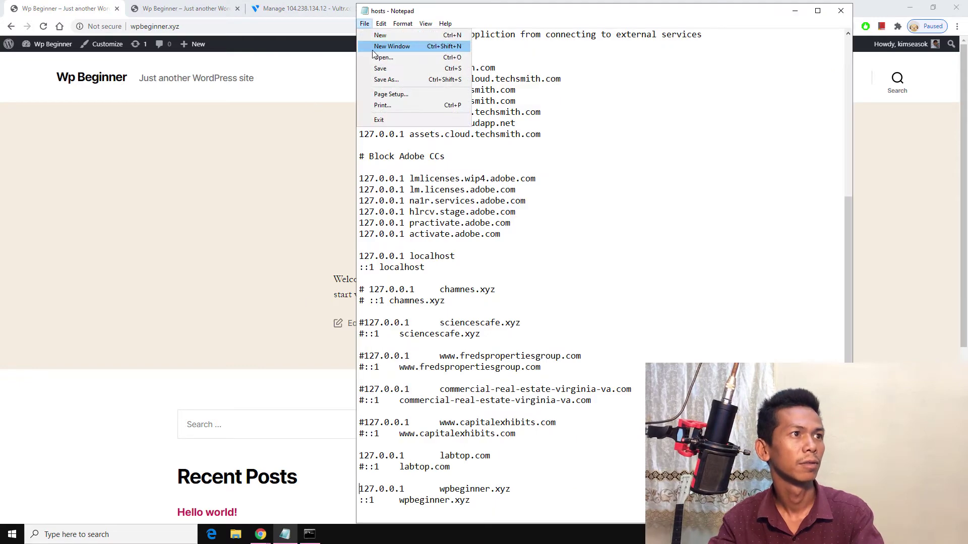
left_click(373, 69)
Step: Reload the wpbeginner.xyz site in Chrome and log out through the Howdy menu
left_click(186, 190)
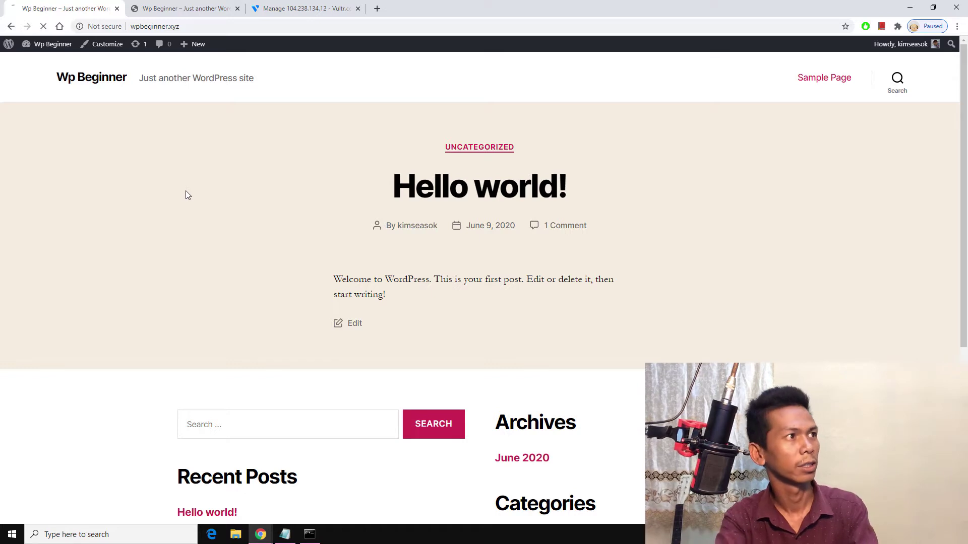
key("F5")
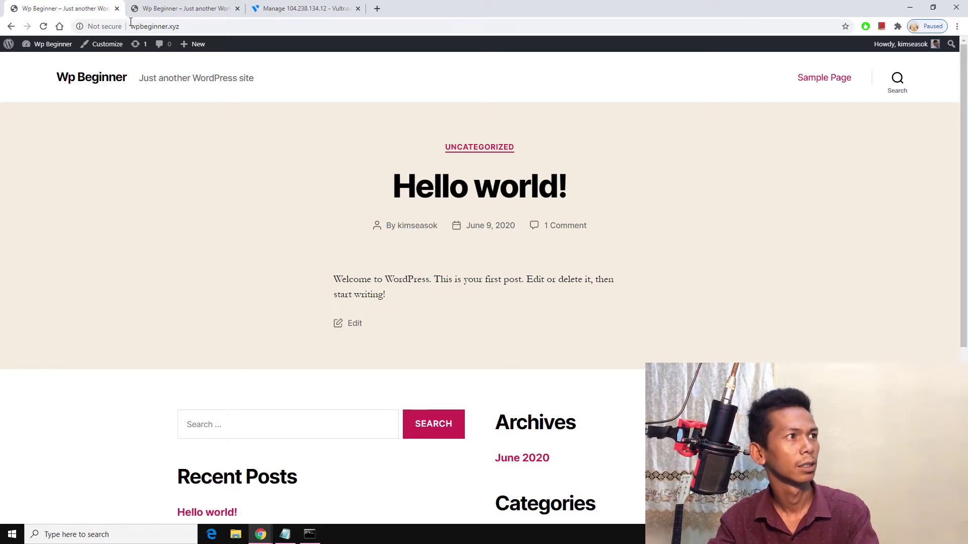
mouse_move(50, 51)
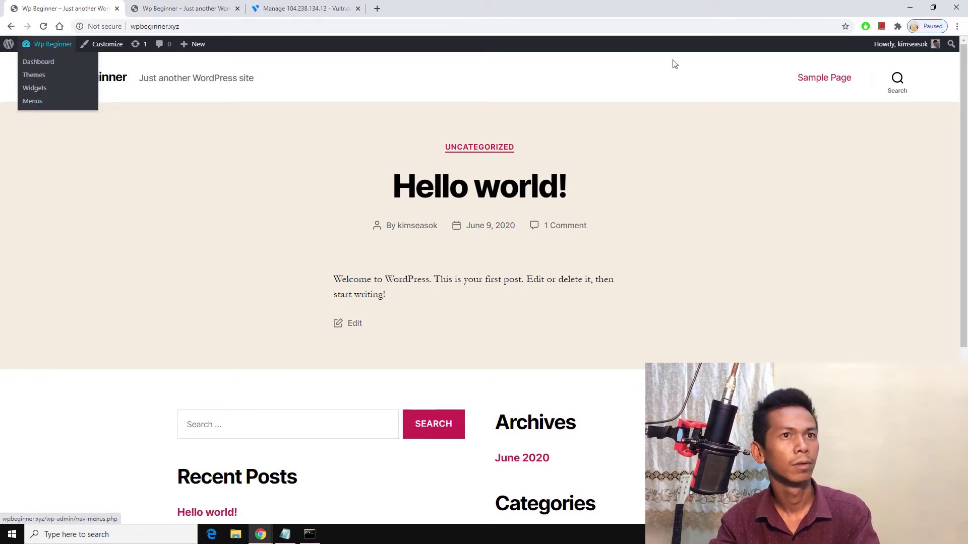
mouse_move(912, 45)
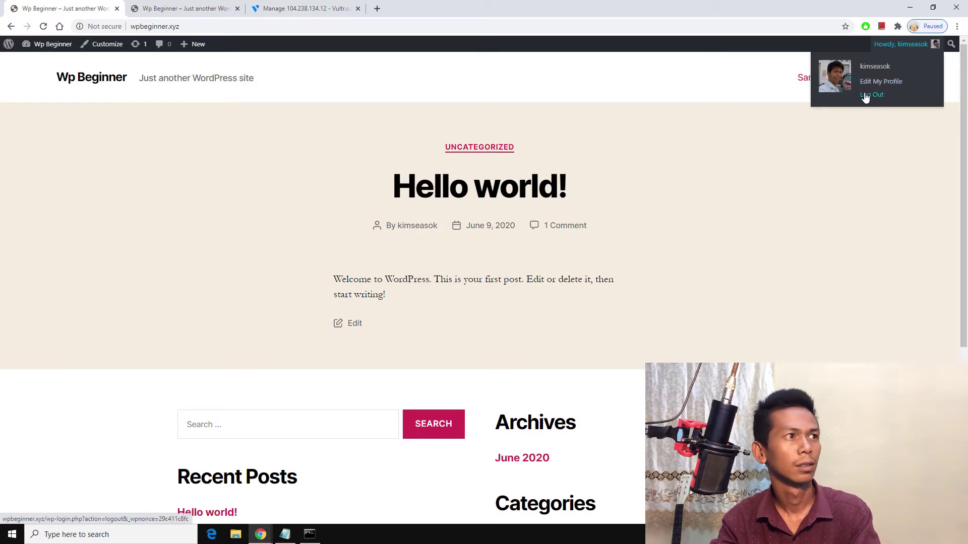
left_click(862, 94)
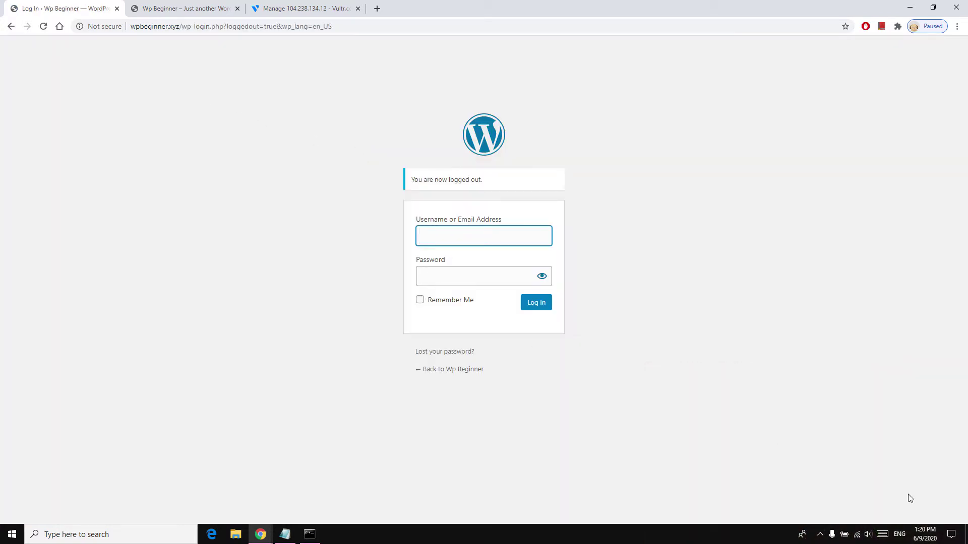
left_click(819, 534)
Step: Restart all WampServer services from the tray icon, then bring Command Prompt forward
right_click(801, 515)
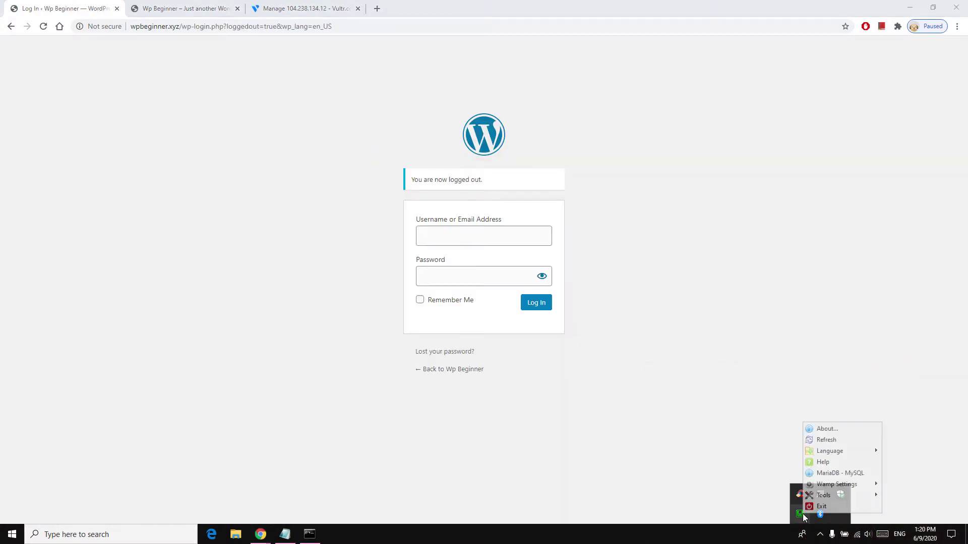
mouse_move(812, 496)
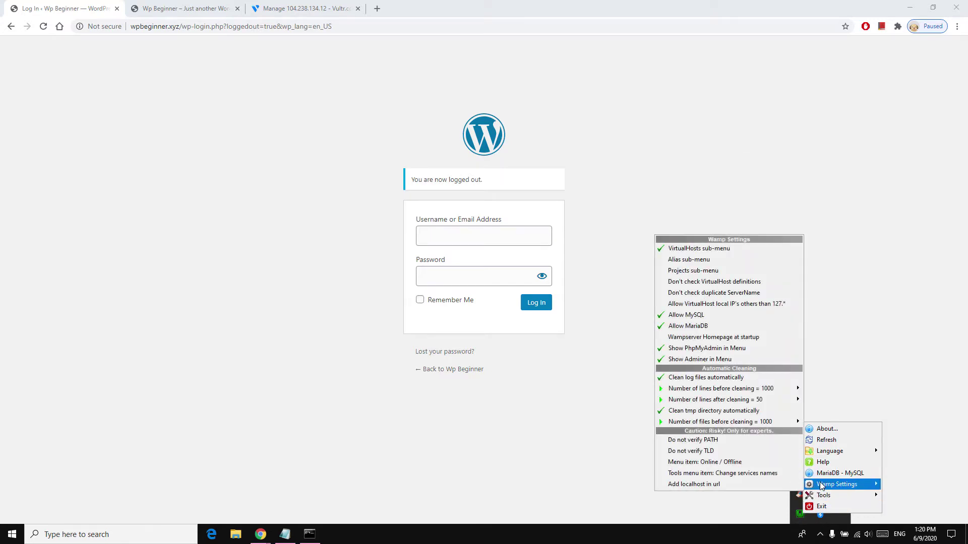
left_click(800, 514)
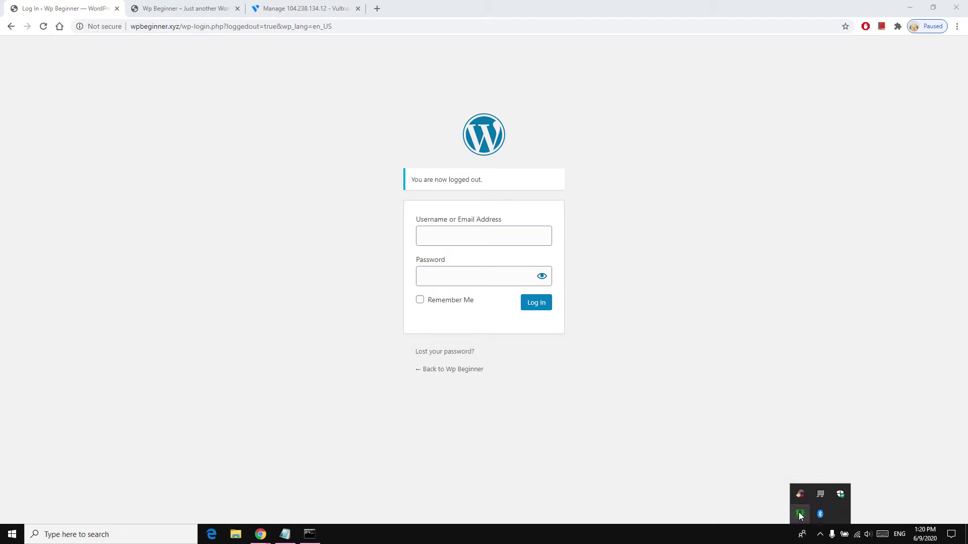
left_click(799, 514)
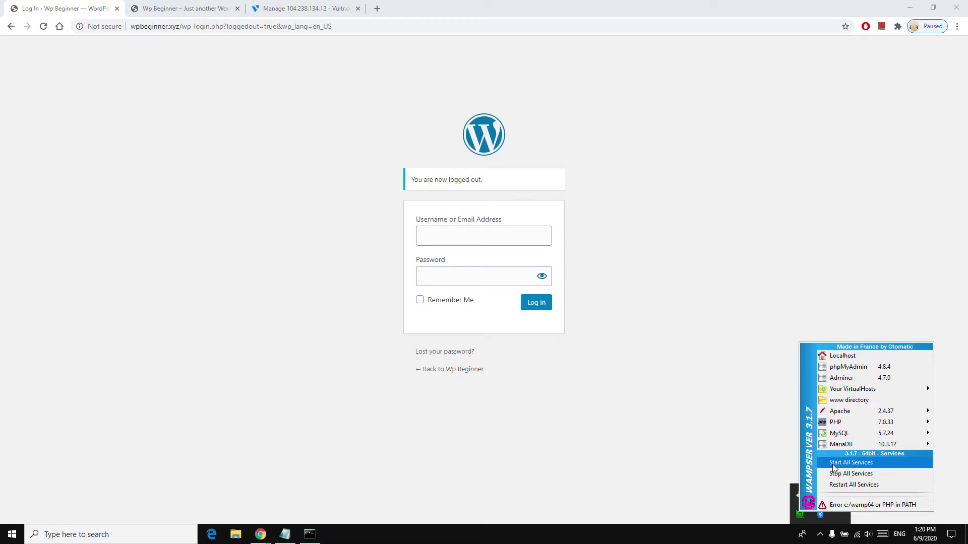
left_click(833, 487)
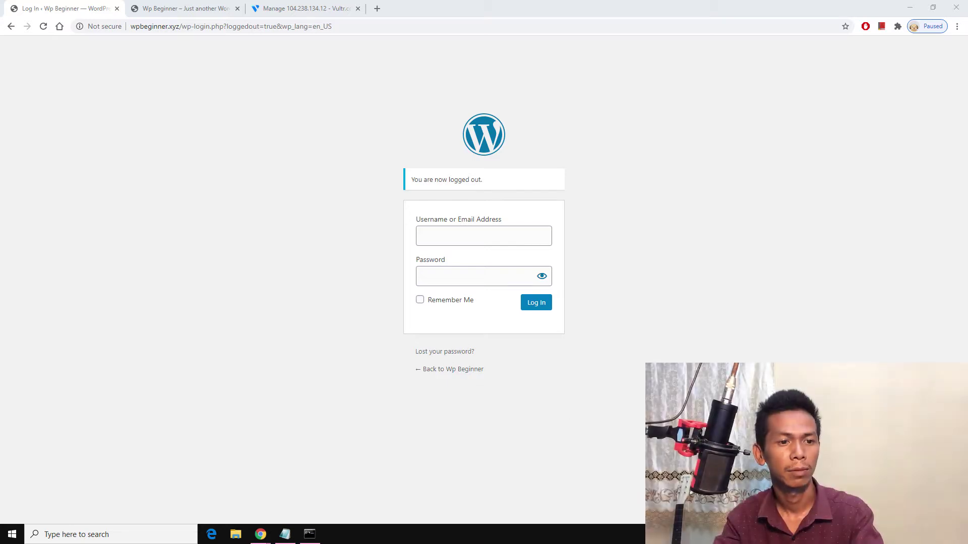
left_click(305, 537)
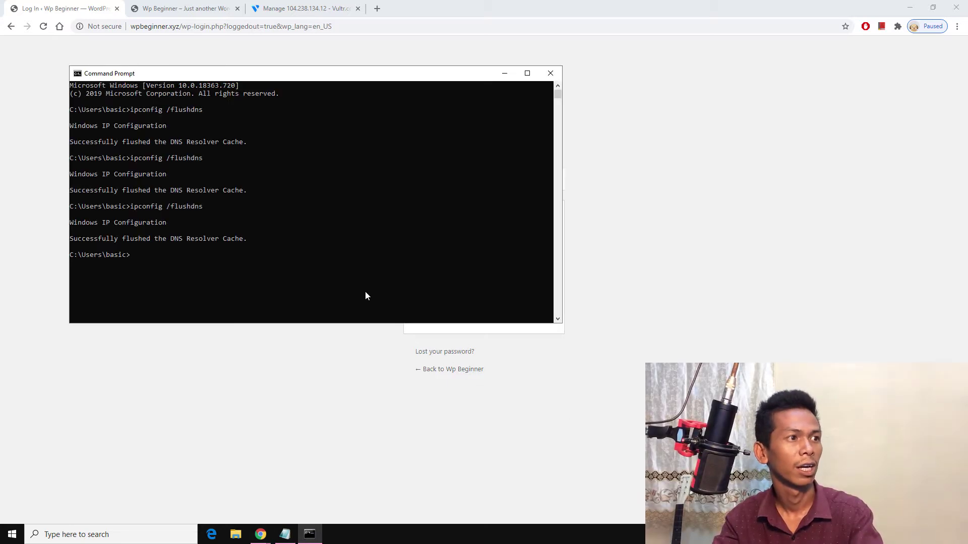
Step: Review the wpbeginner.xyz lines in the hosts file, then return to Chrome's Wp Beginner tab
left_click(285, 534)
left_click(473, 501)
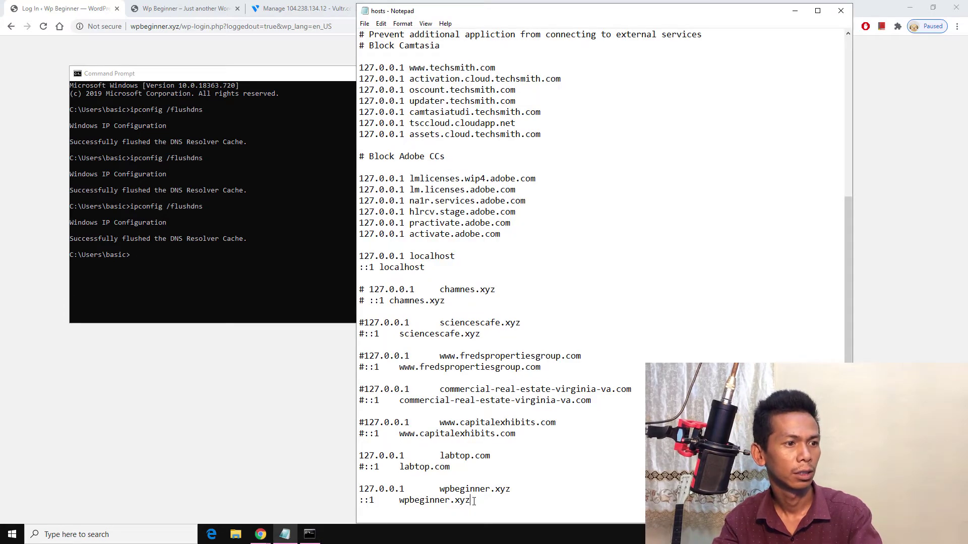
left_click(283, 373)
left_click(154, 4)
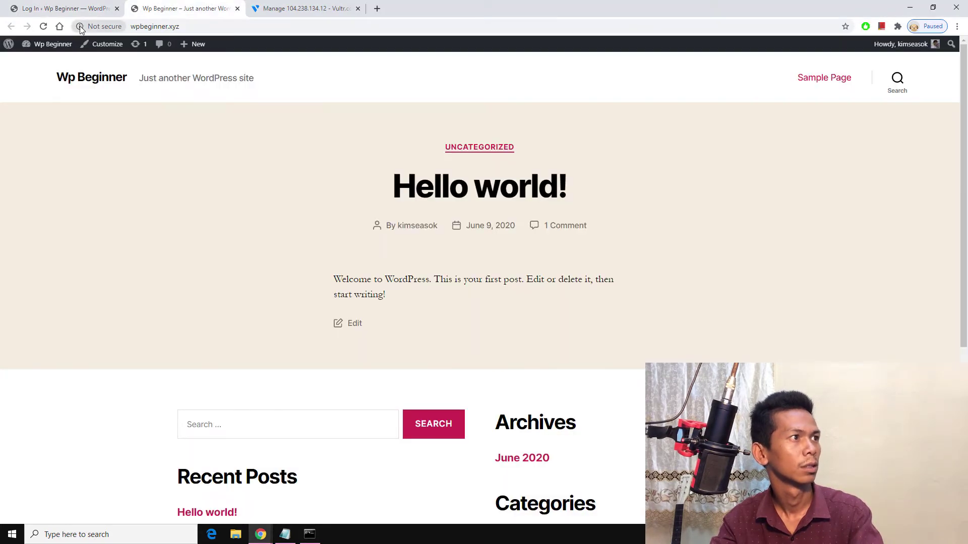
Step: Reload the Hello world! front page twice and bring up Chrome's three-dot menu
left_click(44, 27)
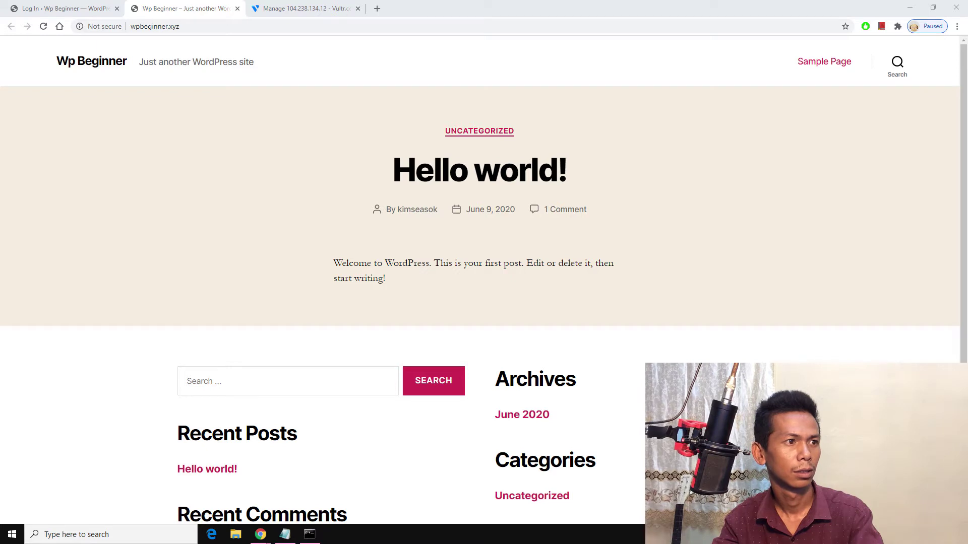
left_click(43, 27)
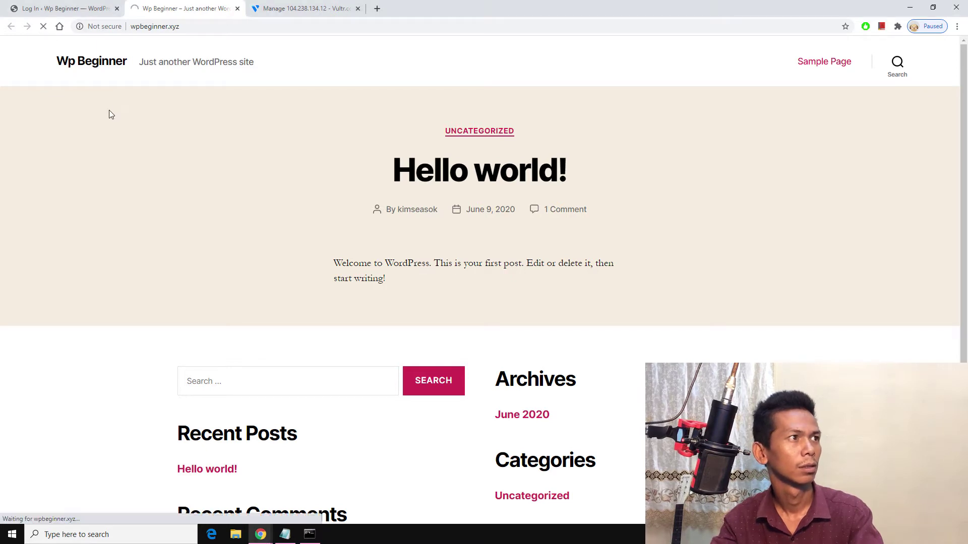
left_click(957, 26)
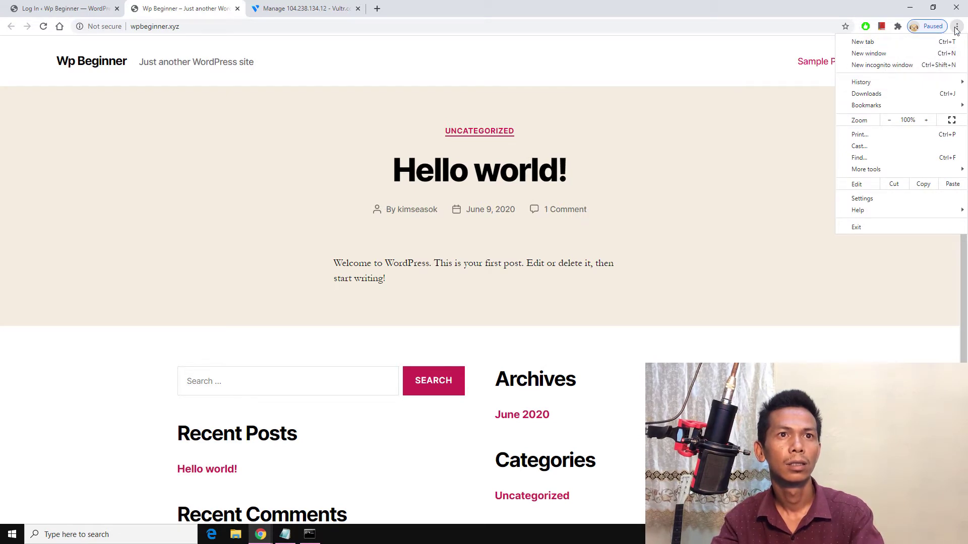
right_click(379, 9)
right_click(380, 8)
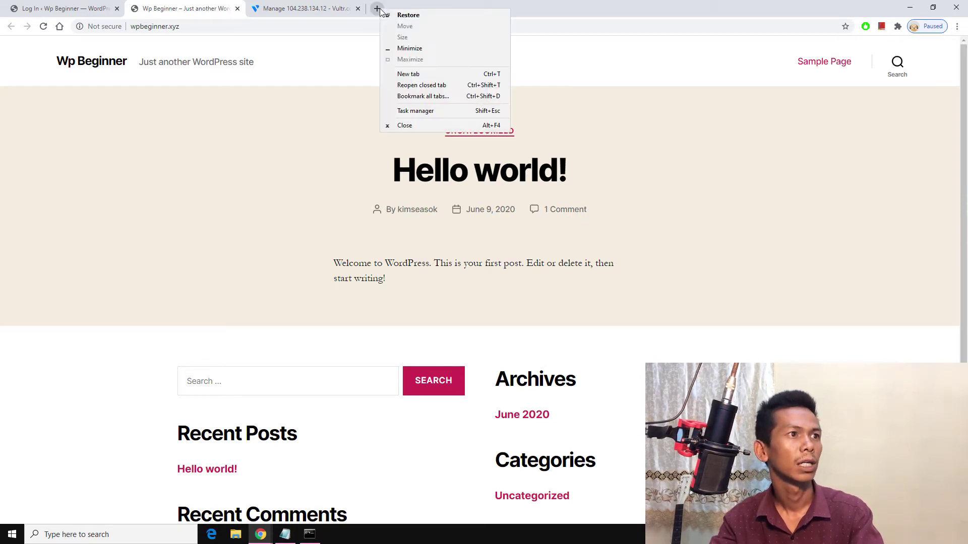
left_click(956, 26)
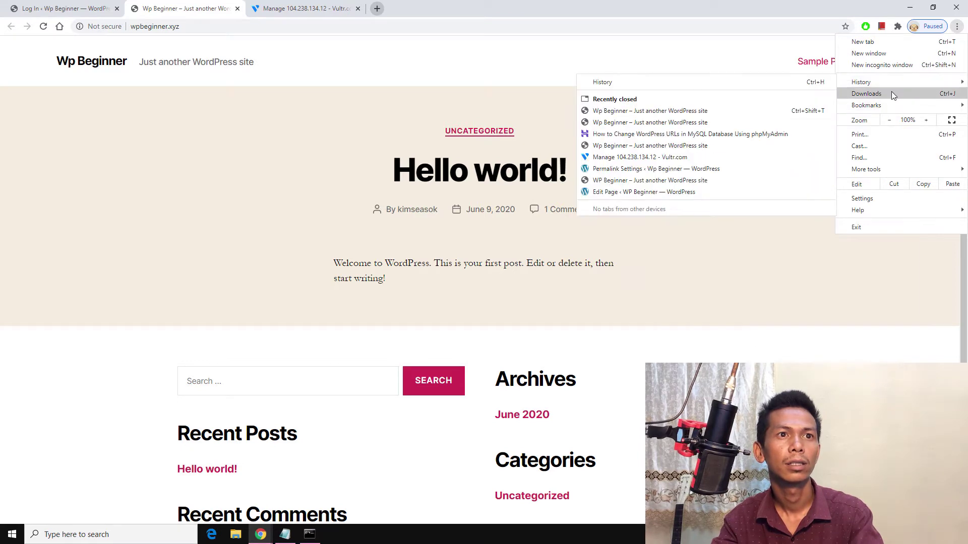
Step: Load wpbeginner.xyz in a new incognito window and view the yellow portfolio homepage
left_click(894, 65)
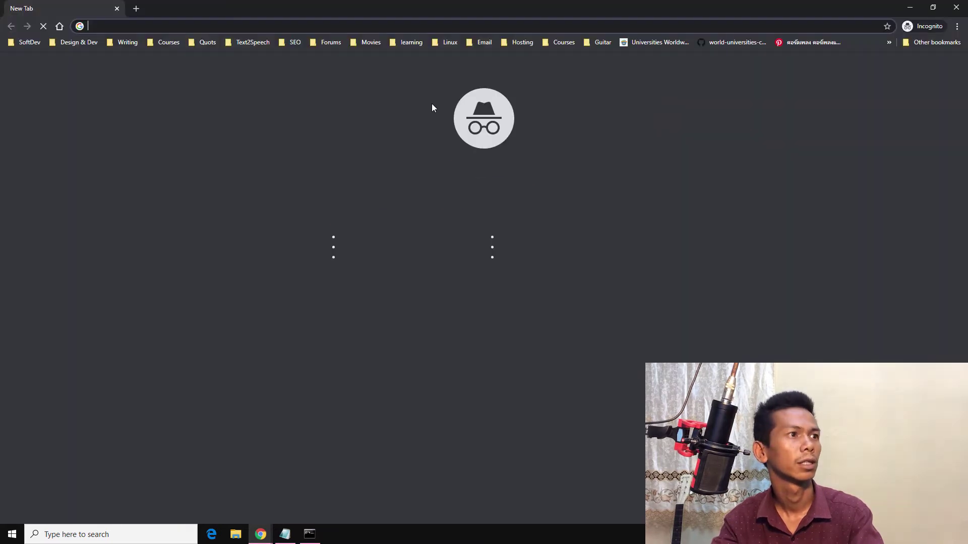
type("w")
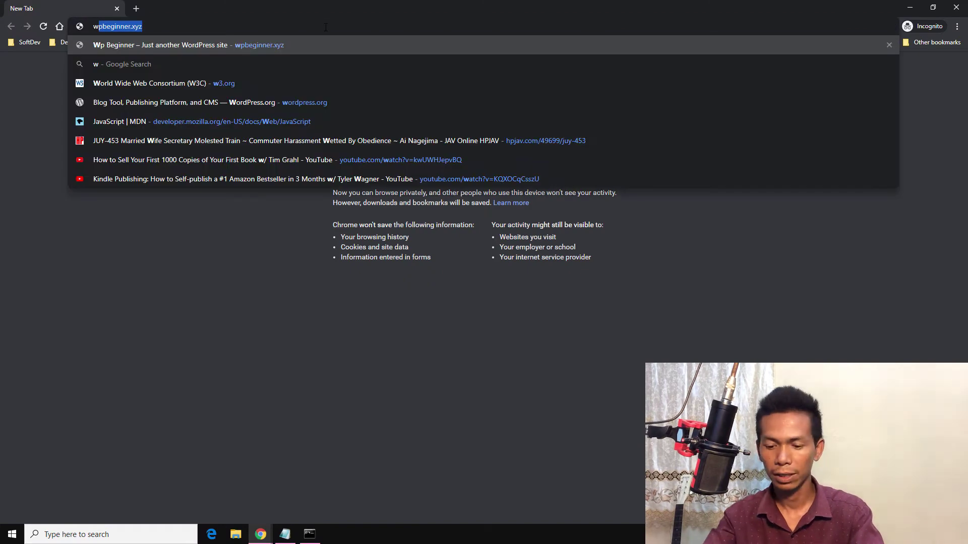
key("Return")
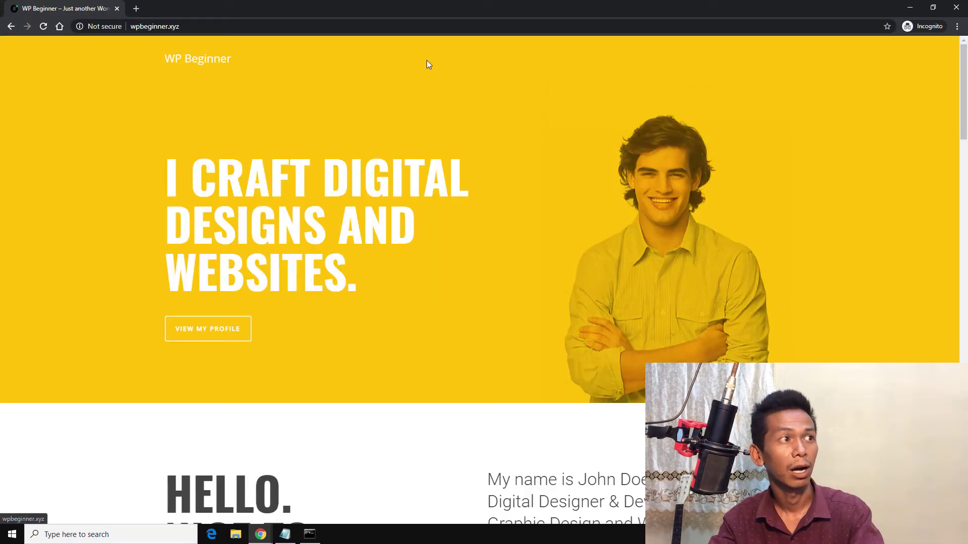
scroll(432, 173, "down", 6)
scroll(436, 166, "up", 6)
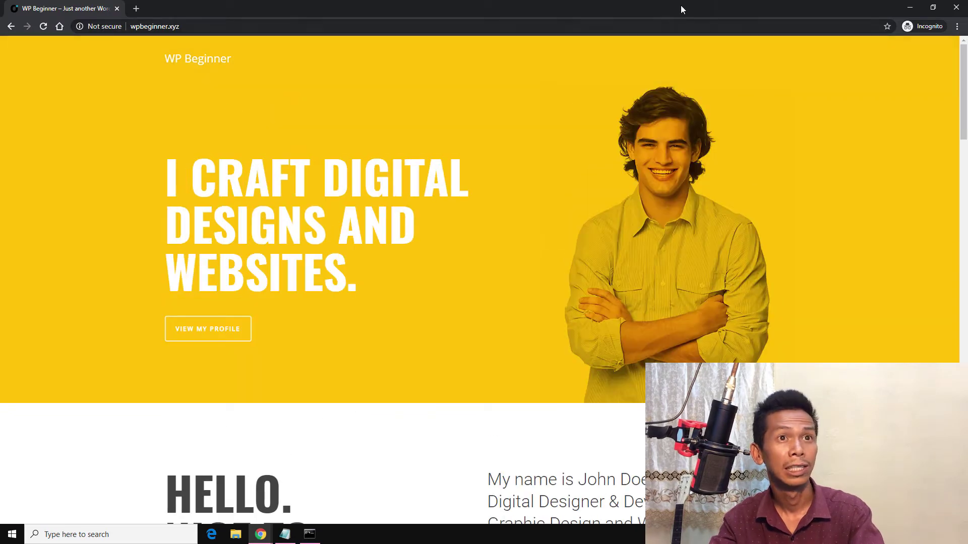
Step: Close the extra single-tab browser window and the old Hello world! site tab
left_click(260, 534)
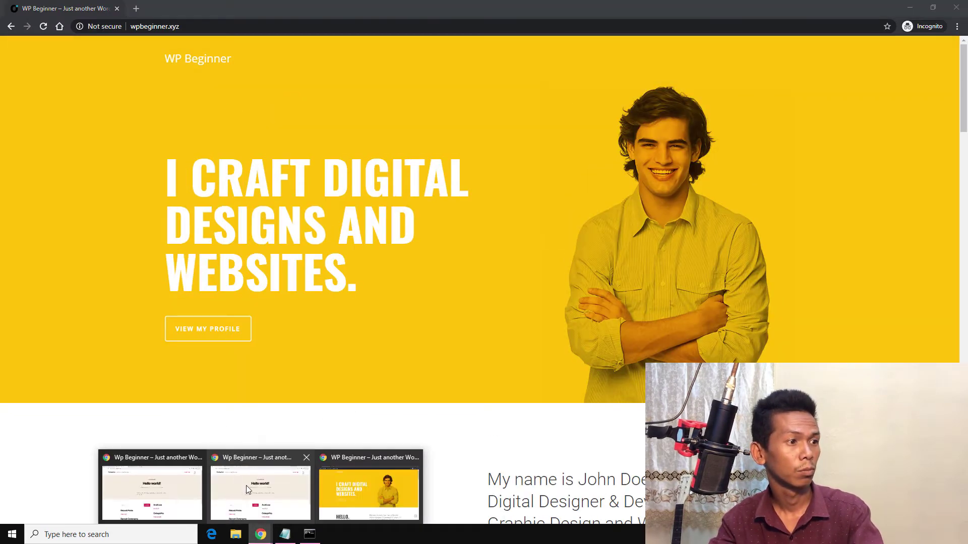
left_click(247, 489)
left_click(118, 9)
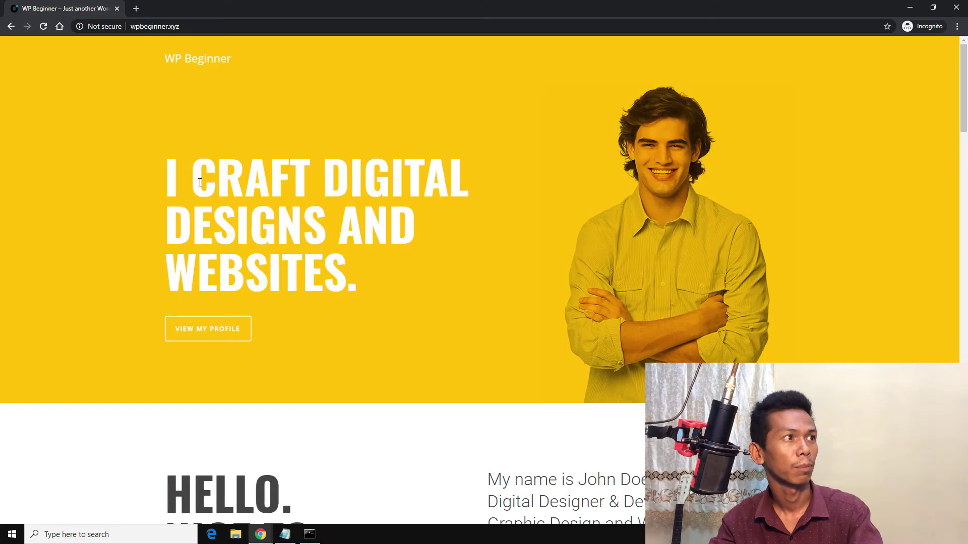
left_click(260, 534)
left_click(203, 494)
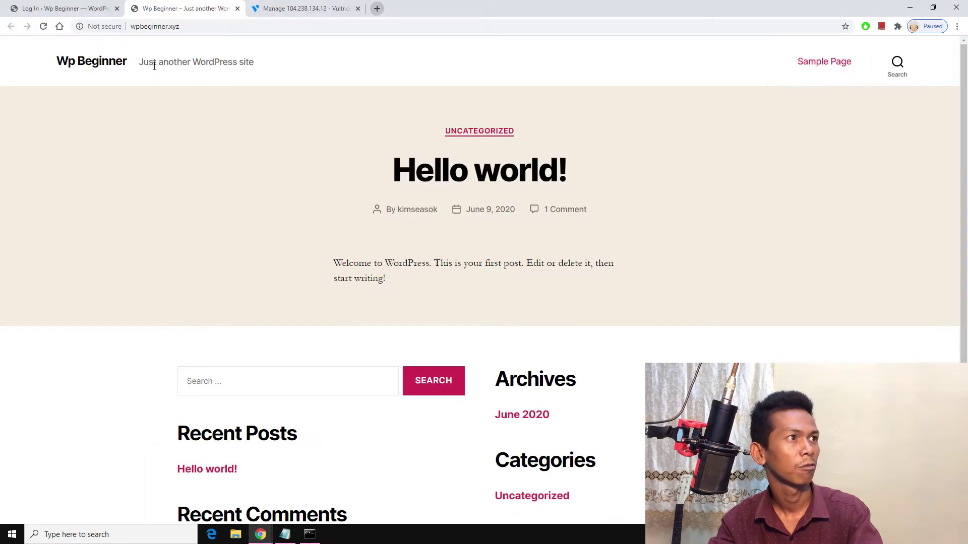
left_click(237, 8)
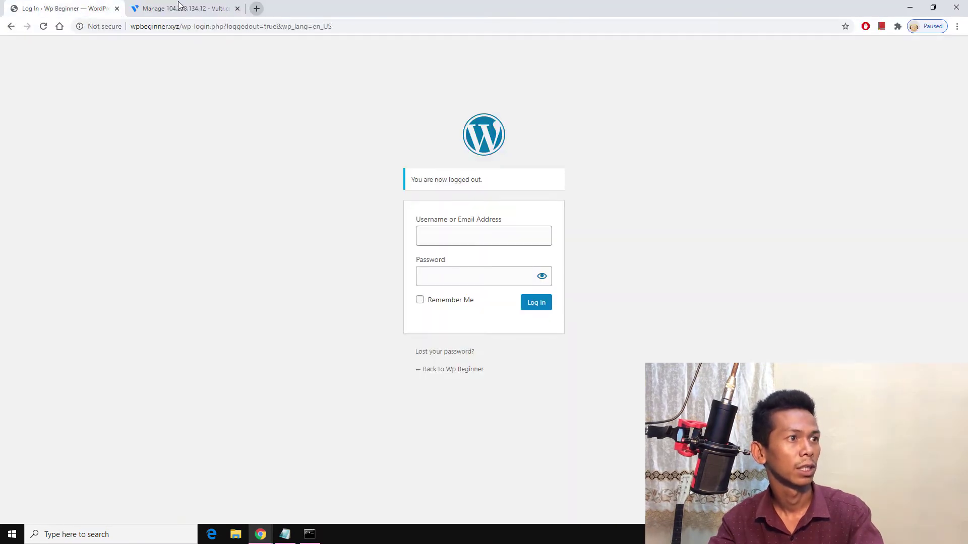
Step: Back in the private window, go to wpbeginner.xyz/wp-admin
left_click(260, 534)
left_click(284, 500)
scroll(363, 337, "down", 15)
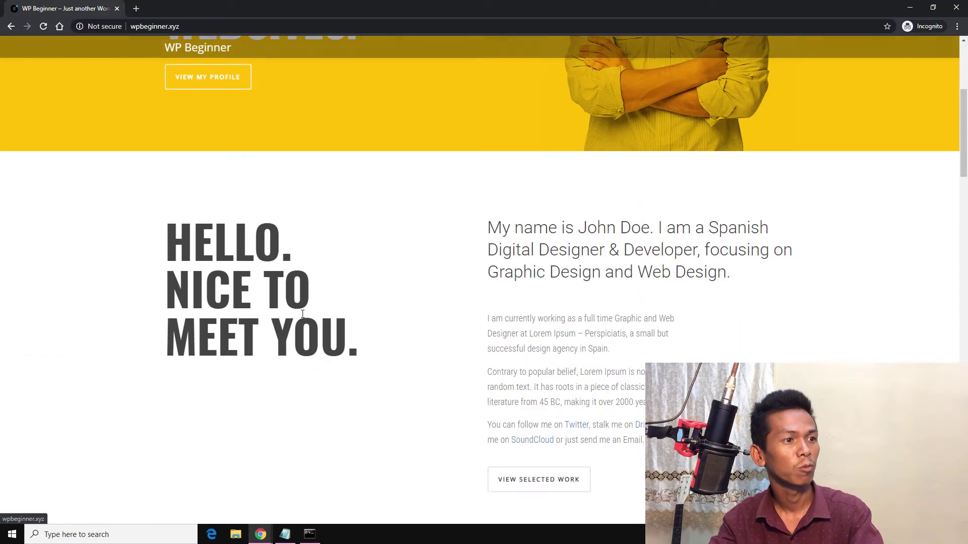
scroll(365, 336, "up", 10)
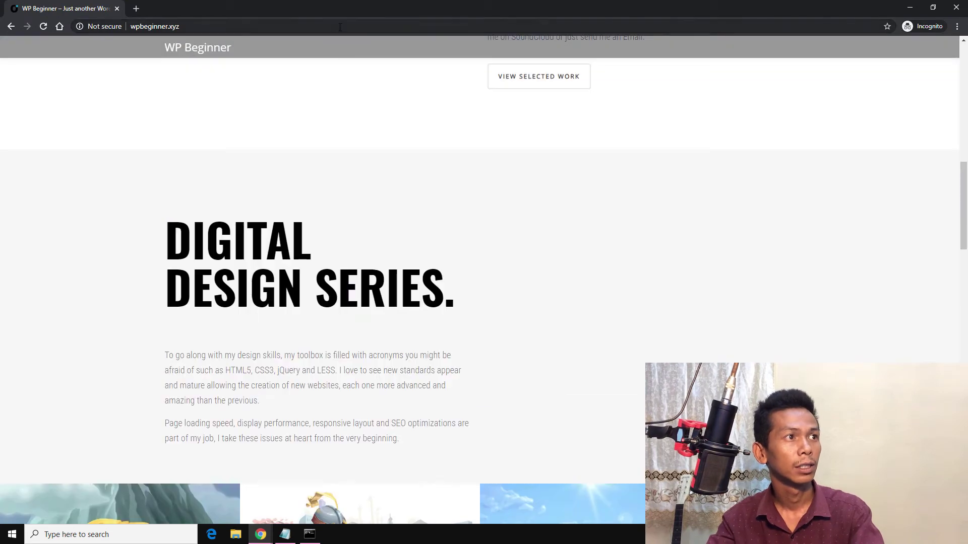
left_click(339, 27)
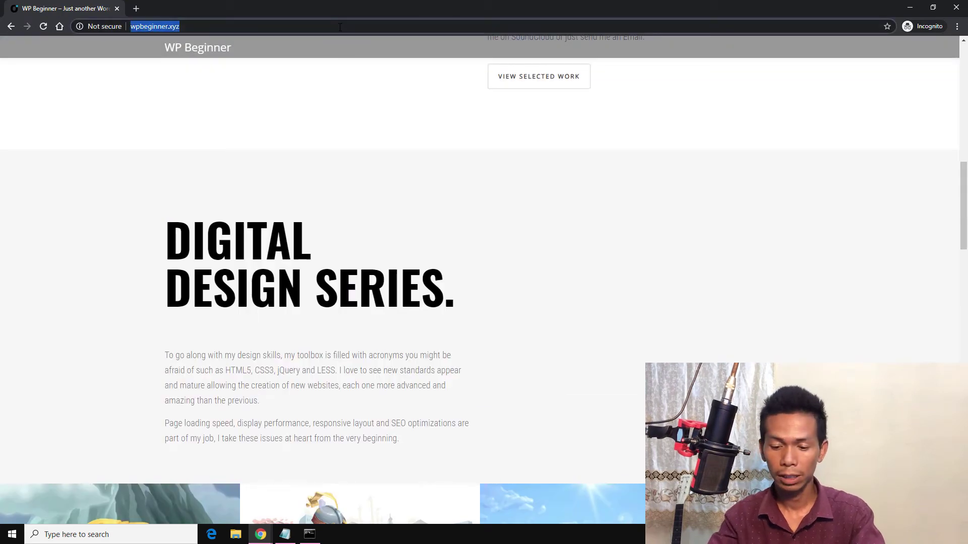
key("End")
type("/wp")
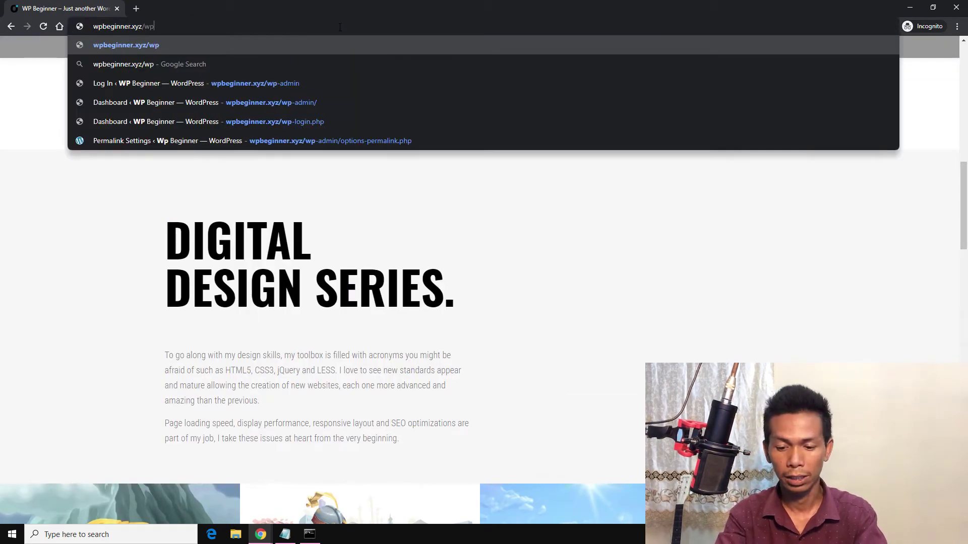
type("-admin")
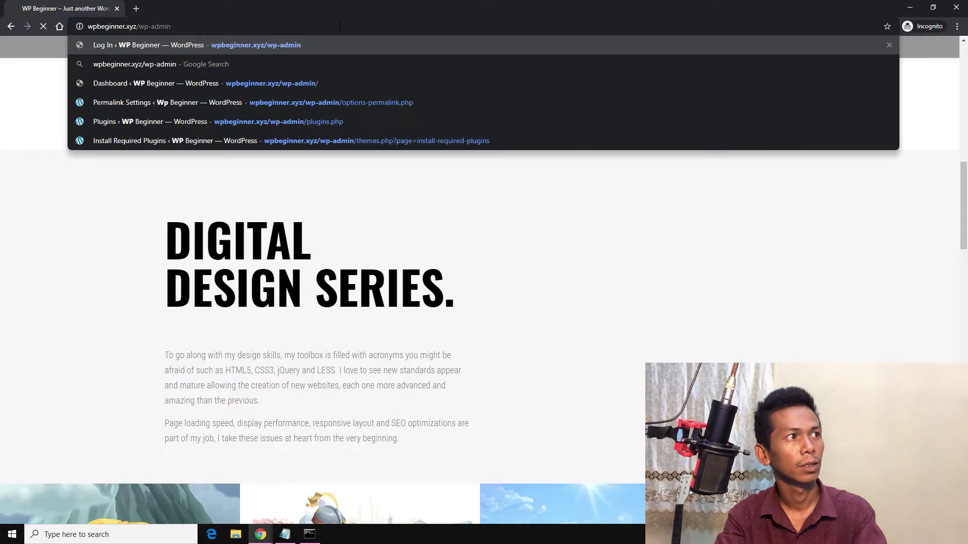
key("Return")
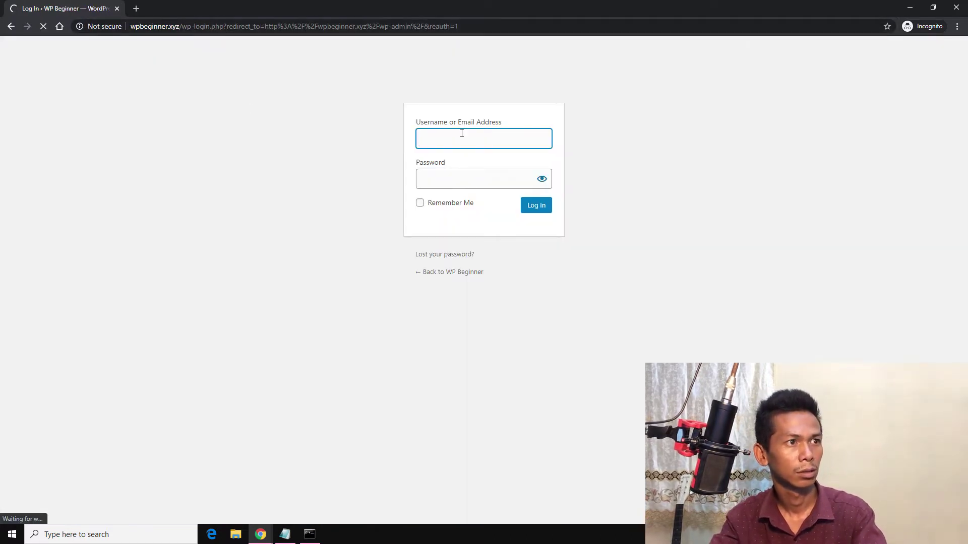
Step: Log in to the WordPress admin with the saved credentials
left_click(462, 133)
left_click(460, 155)
left_click(462, 177)
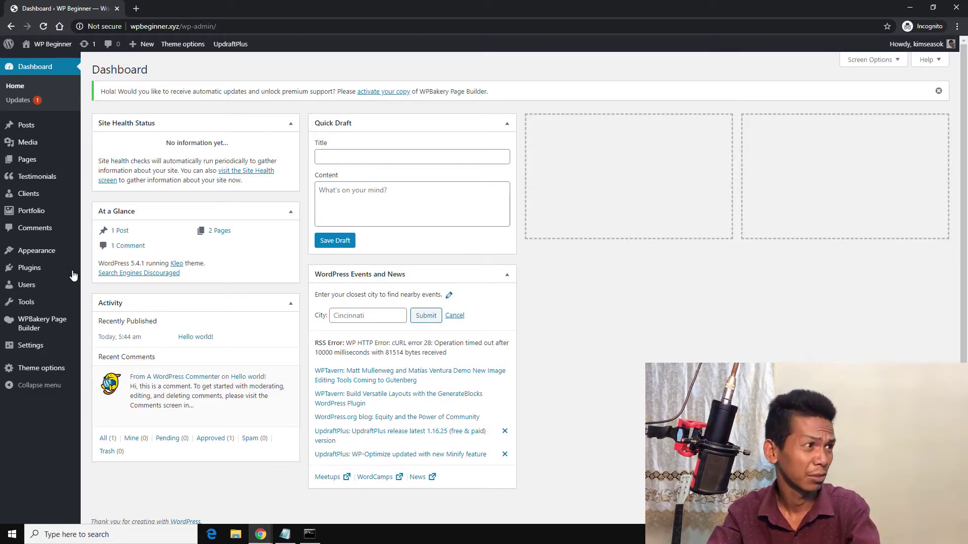
Step: Open Plugins > Installed Plugins and inspect the UpdraftPlus plugin entry
mouse_move(60, 273)
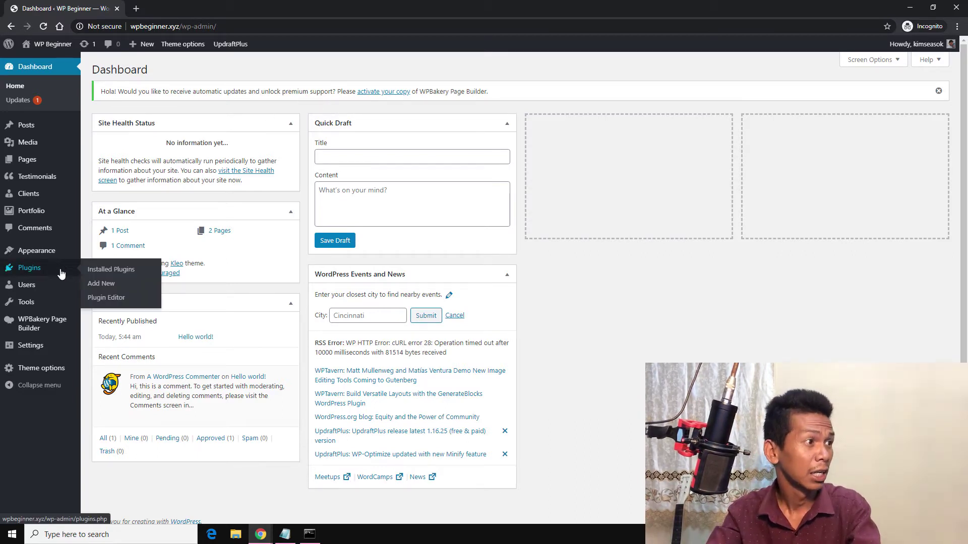
left_click(124, 270)
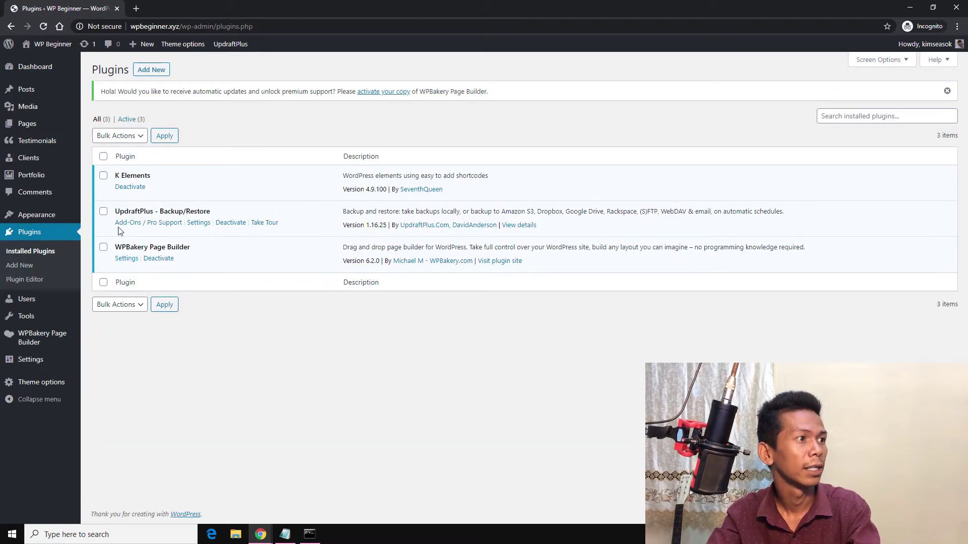
left_click_drag(117, 214, 158, 214)
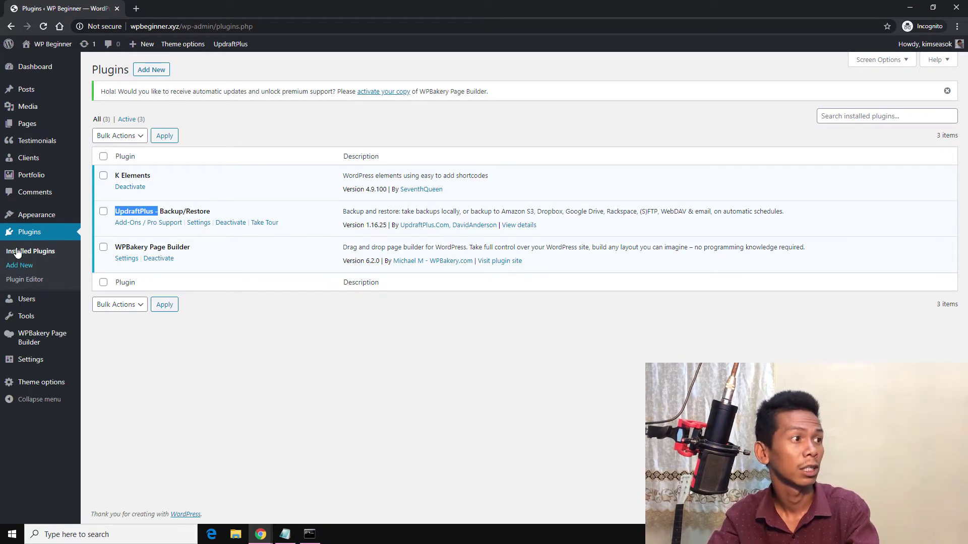
right_click(127, 216)
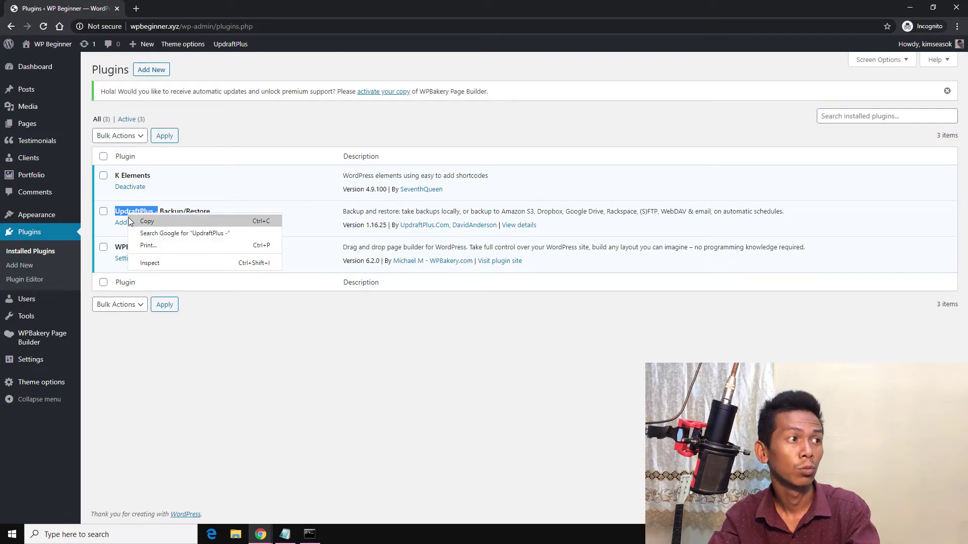
left_click(233, 177)
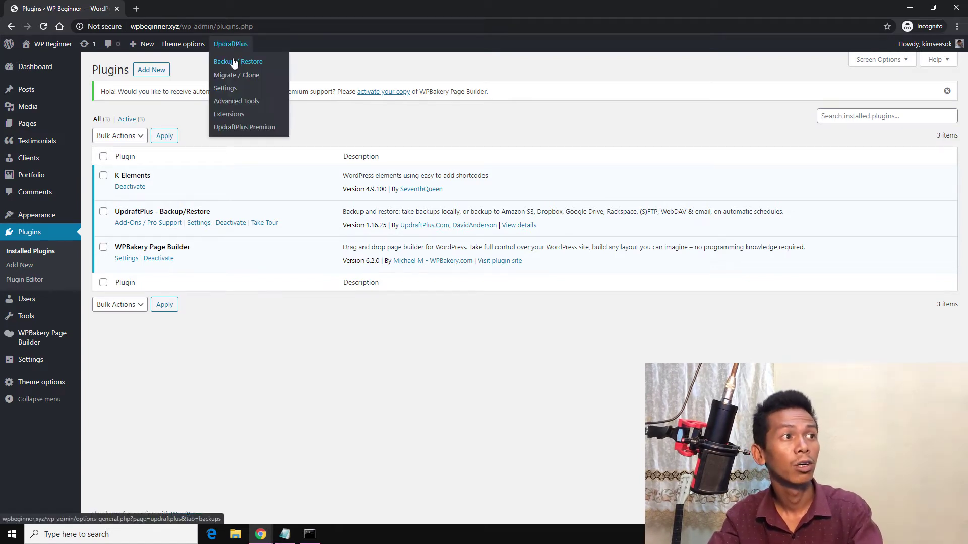
Step: Open UpdraftPlus Backup / Restore, preview the Backup Now file options, and cancel
left_click(235, 62)
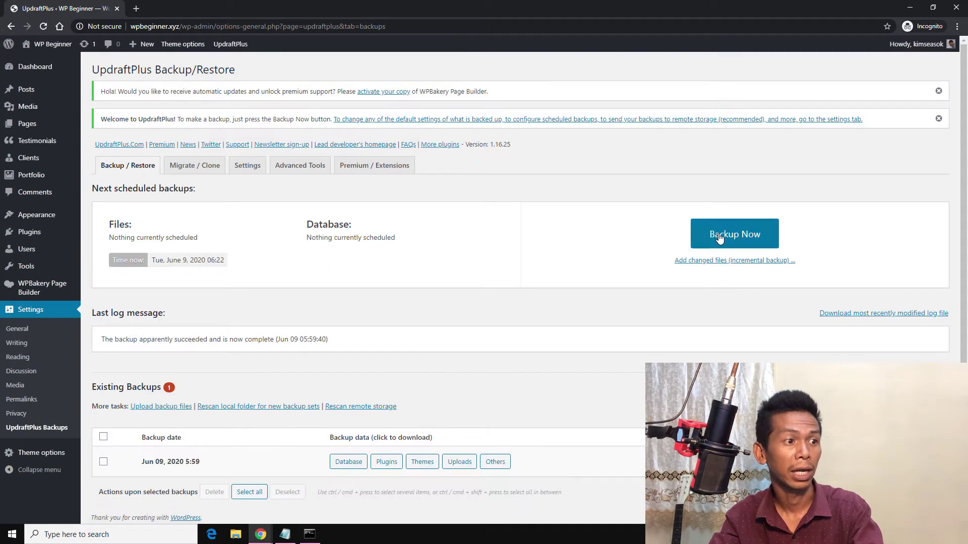
left_click(718, 237)
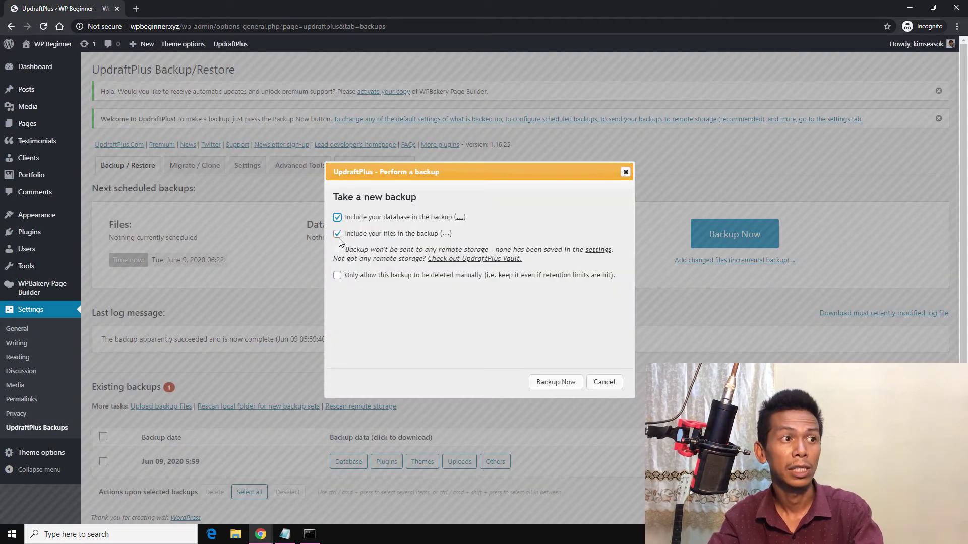
left_click(445, 233)
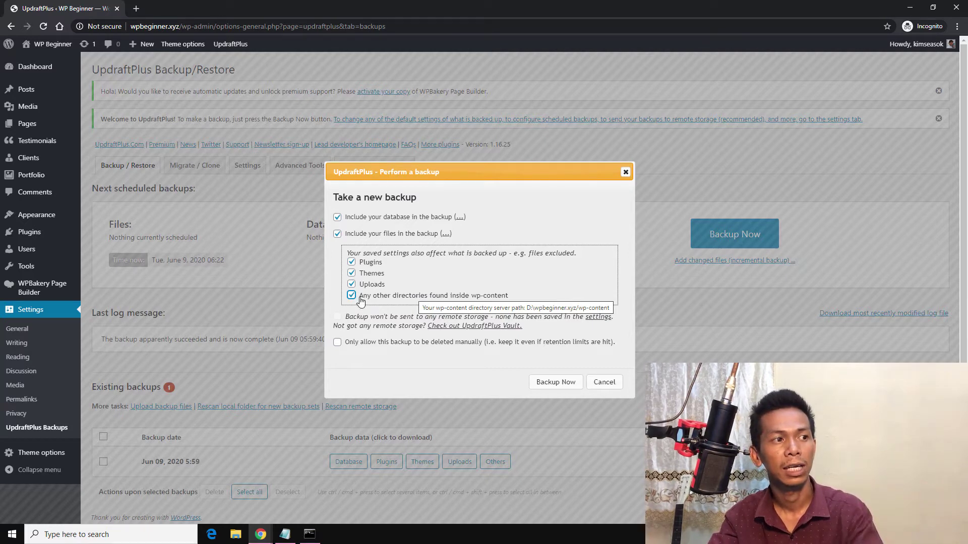
left_click(604, 384)
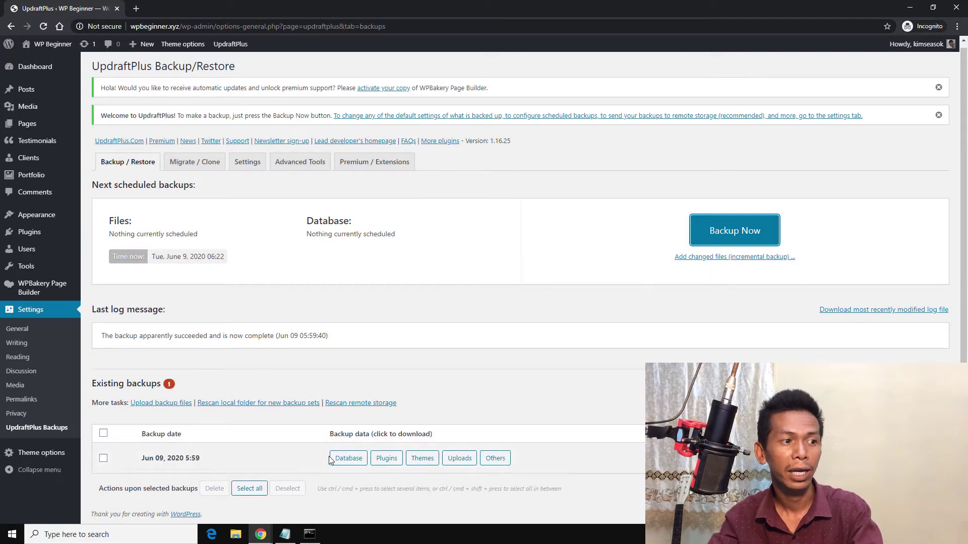
Step: Download the database part of the Jun 09, 2020 backup and open This PC
left_click(348, 459)
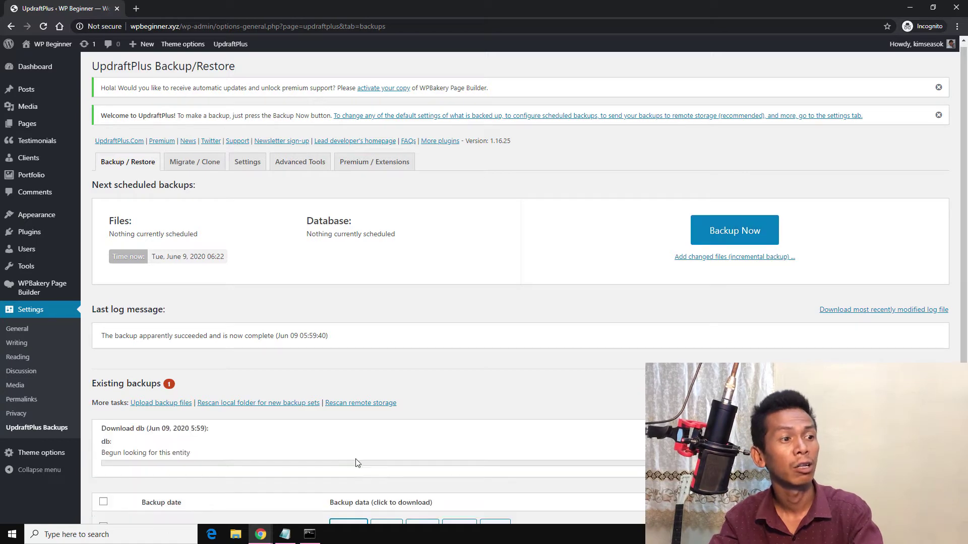
scroll(343, 395, "down", 1)
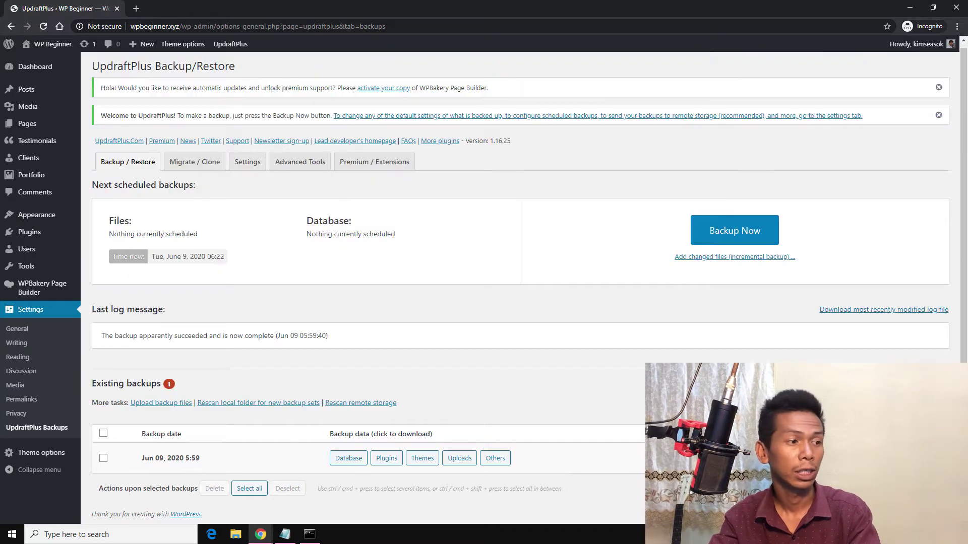
left_click(235, 534)
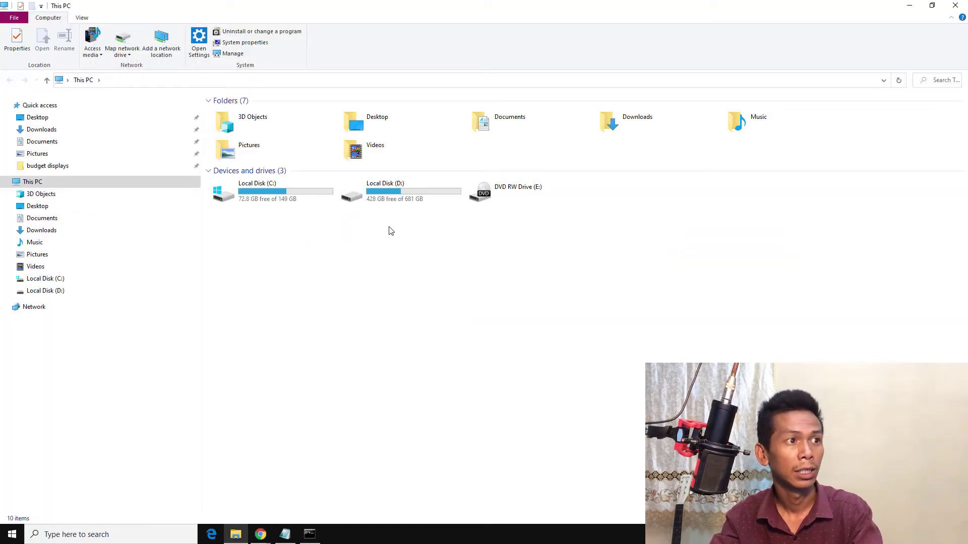
Step: Browse to the updraft folder under D: > wpbeginner.xyz > wp-content
double_click(385, 191)
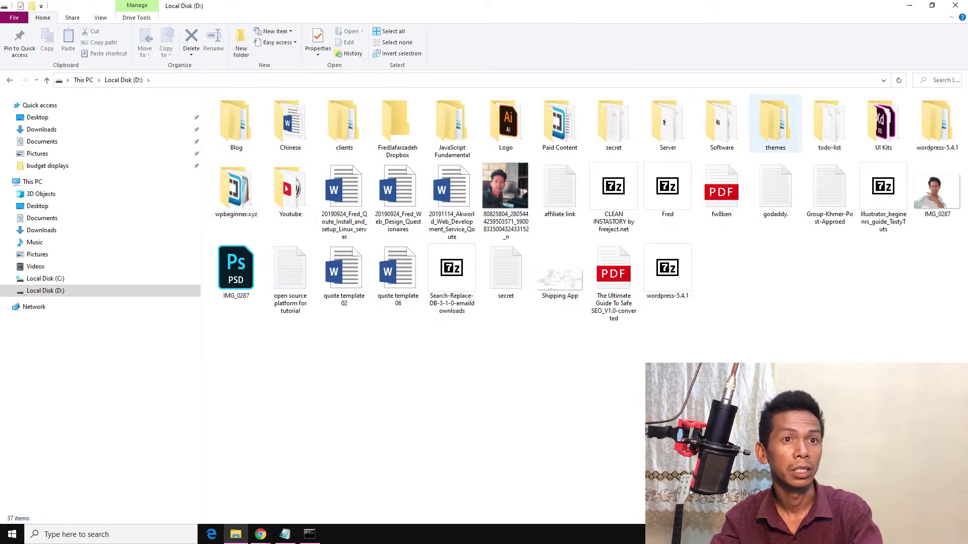
double_click(234, 187)
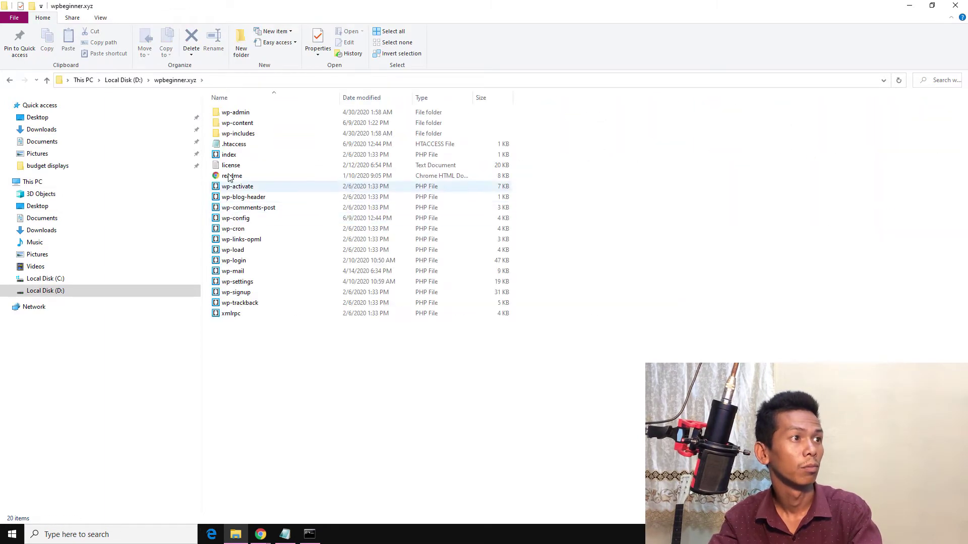
double_click(236, 123)
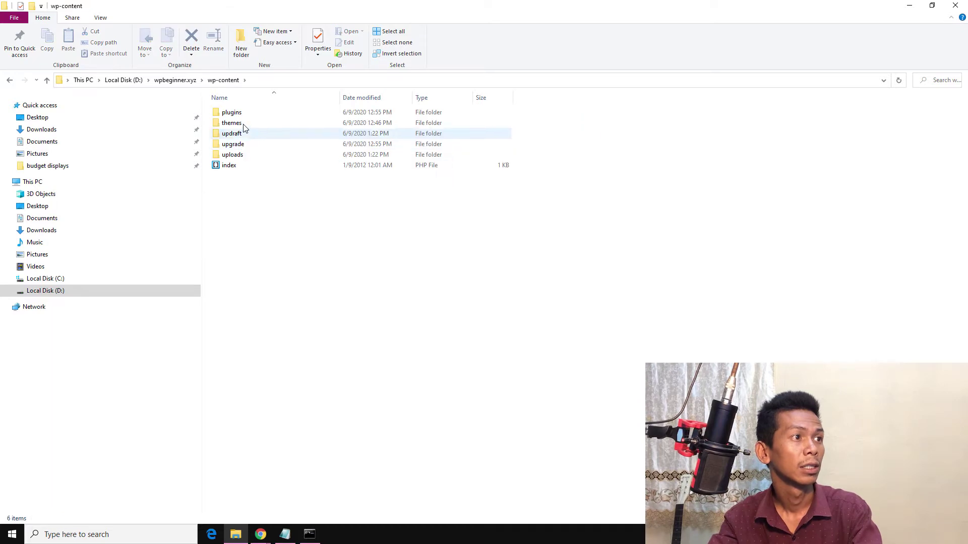
double_click(244, 135)
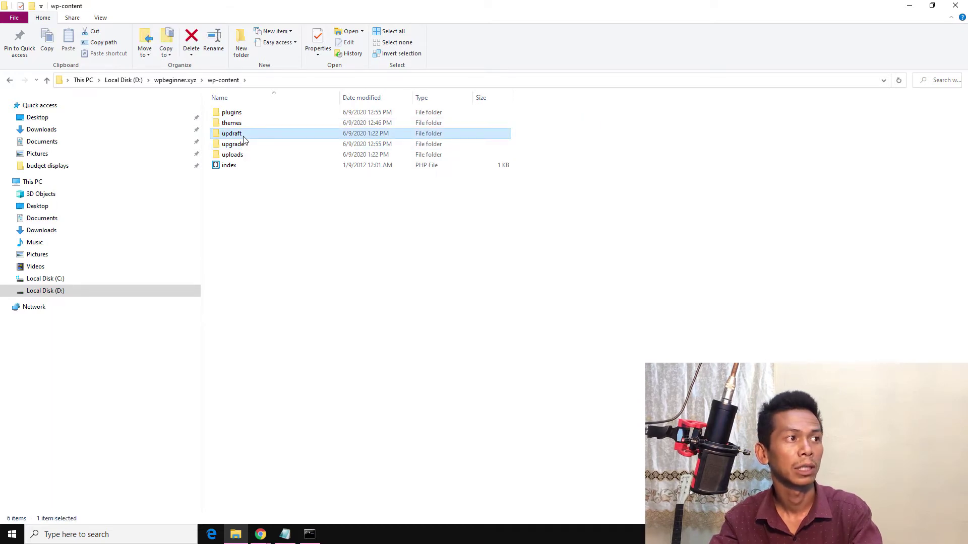
Step: Select the six backup files from .htaccess to the uploads archive, then return to the login window
left_click(295, 165)
left_click(274, 124)
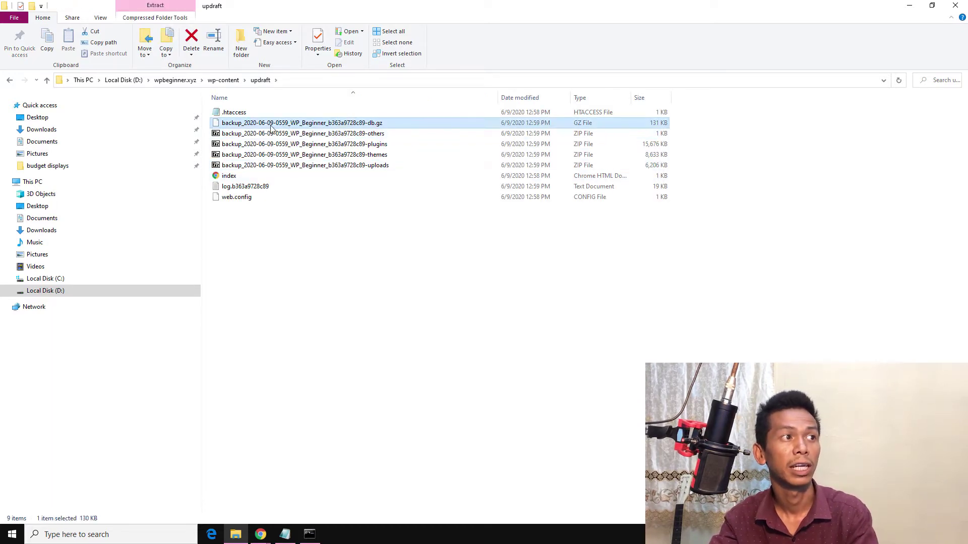
left_click(243, 114)
left_click(242, 165, "shift")
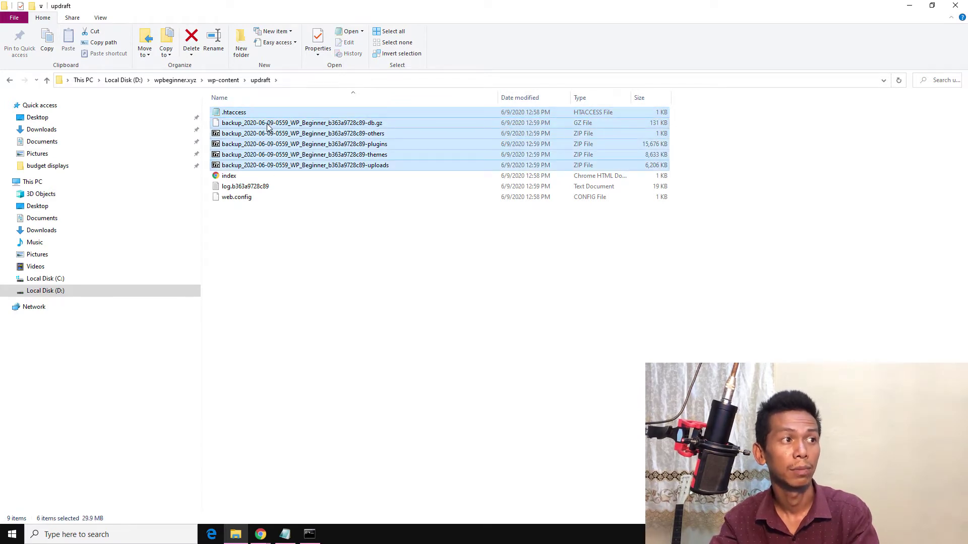
left_click(266, 539)
left_click(244, 502)
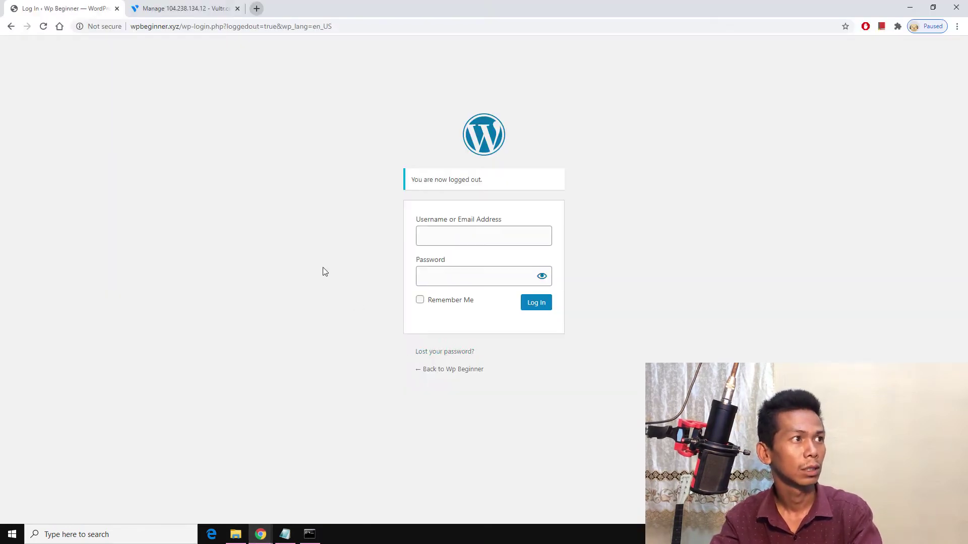
Step: Comment out both wpbeginner.xyz lines with # in the hosts file and save it
left_click(283, 536)
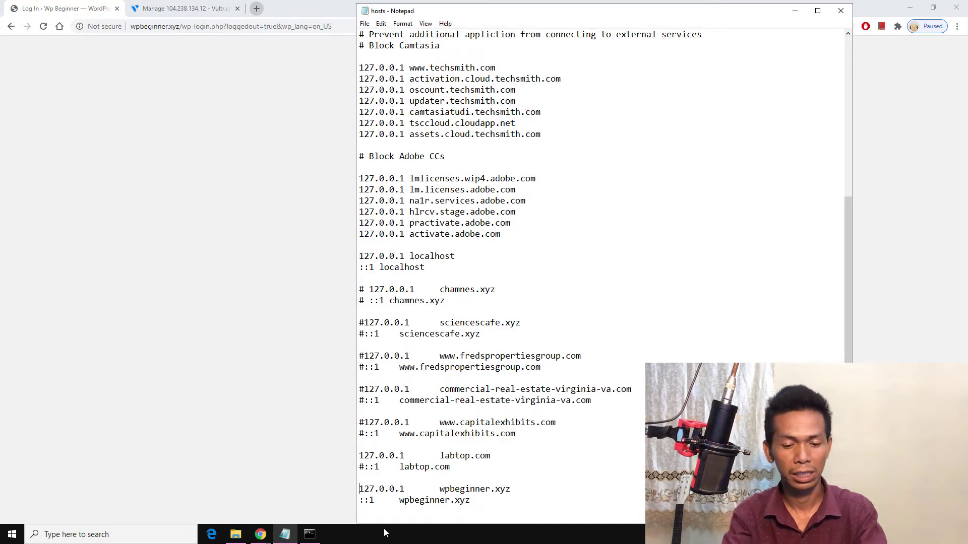
type("#")
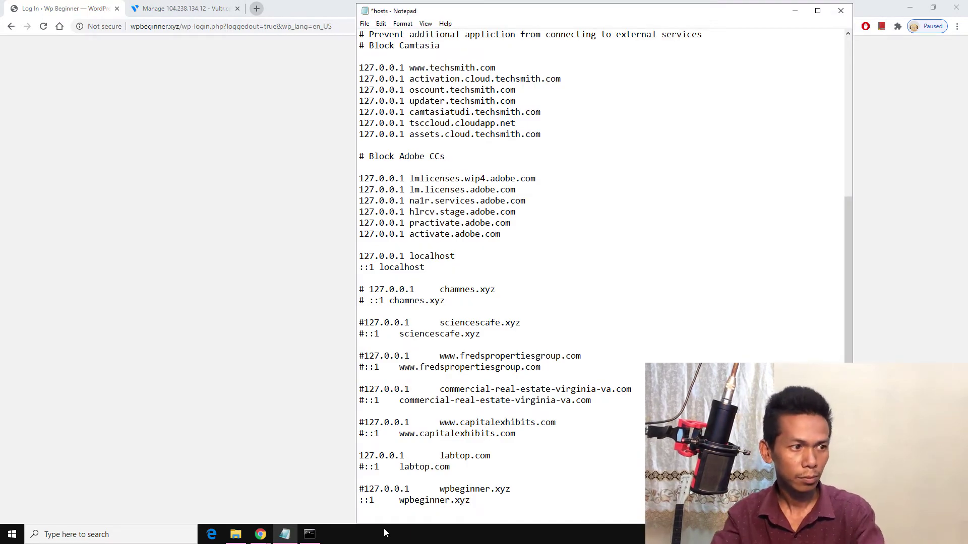
type("#")
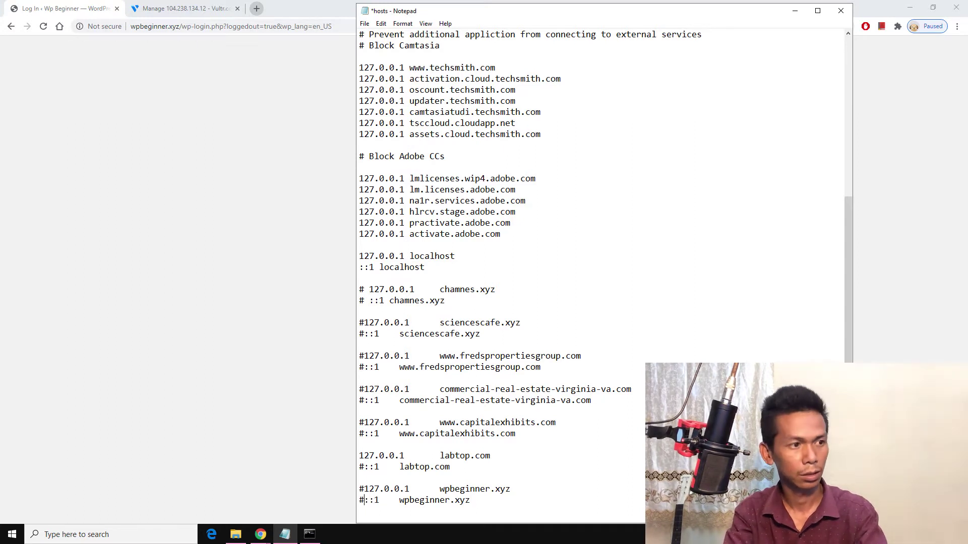
key("ctrl+s")
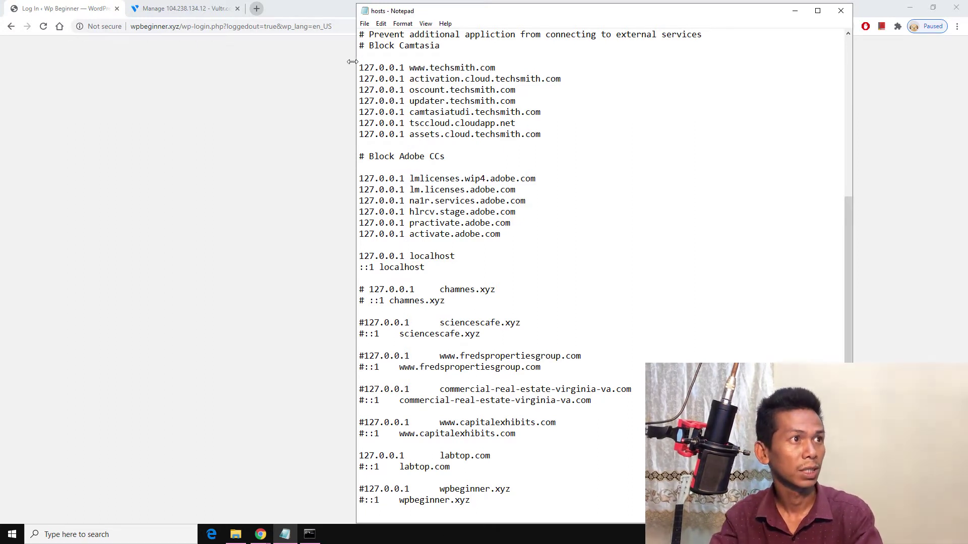
left_click(364, 23)
left_click(80, 38)
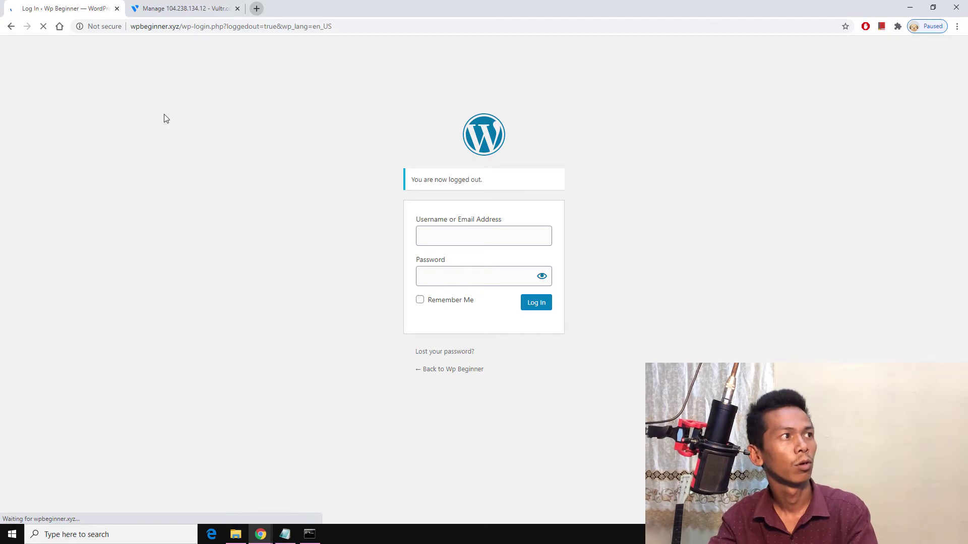
Step: Rerun ipconfig /flushdns in Command Prompt, then return to the WordPress login page
left_click(310, 534)
left_click(265, 286)
key("Up")
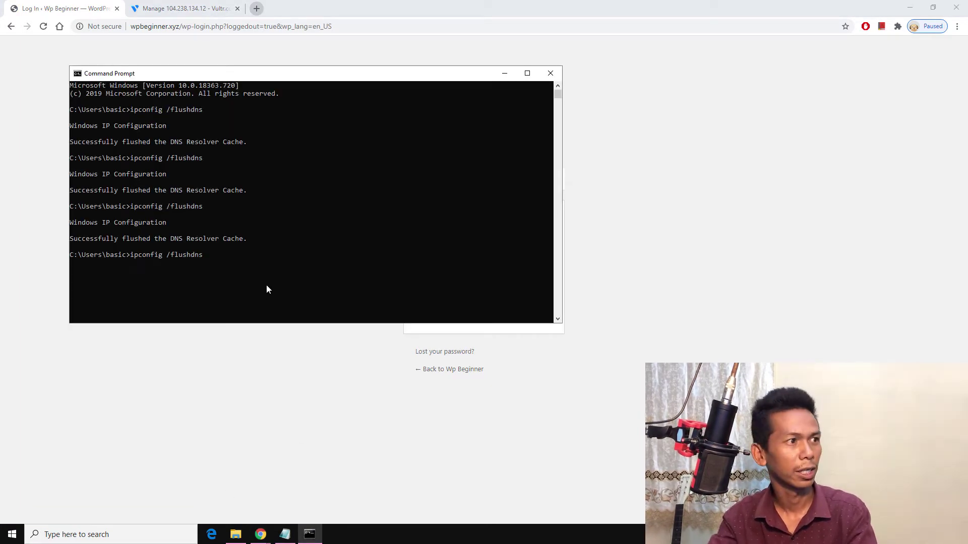
key("Return")
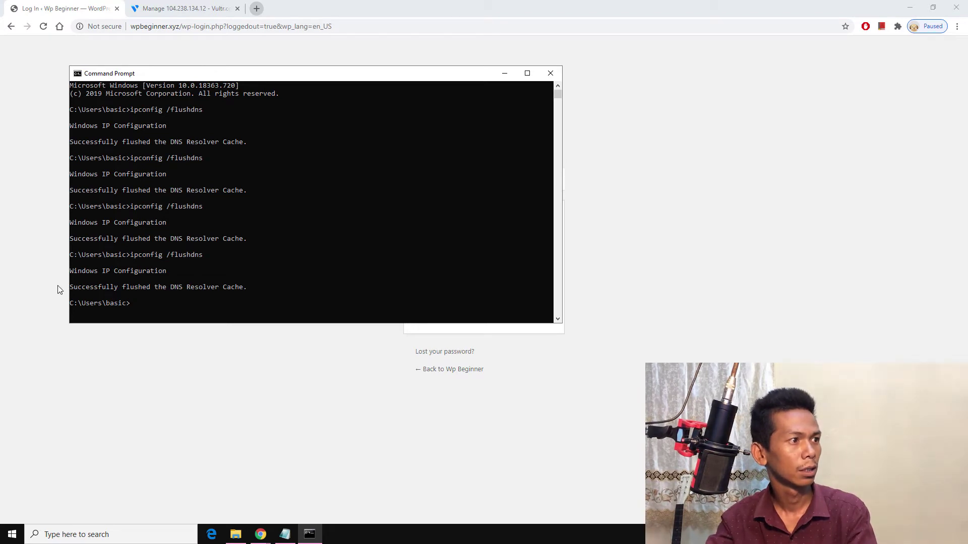
left_click(83, 4)
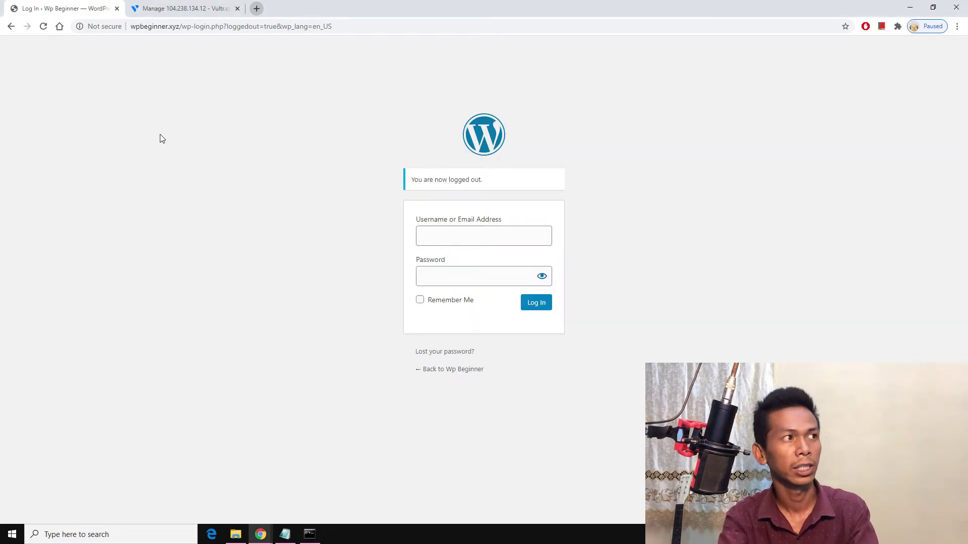
Step: Log in to the Wp Beginner admin with the saved username and the account password
left_click(478, 232)
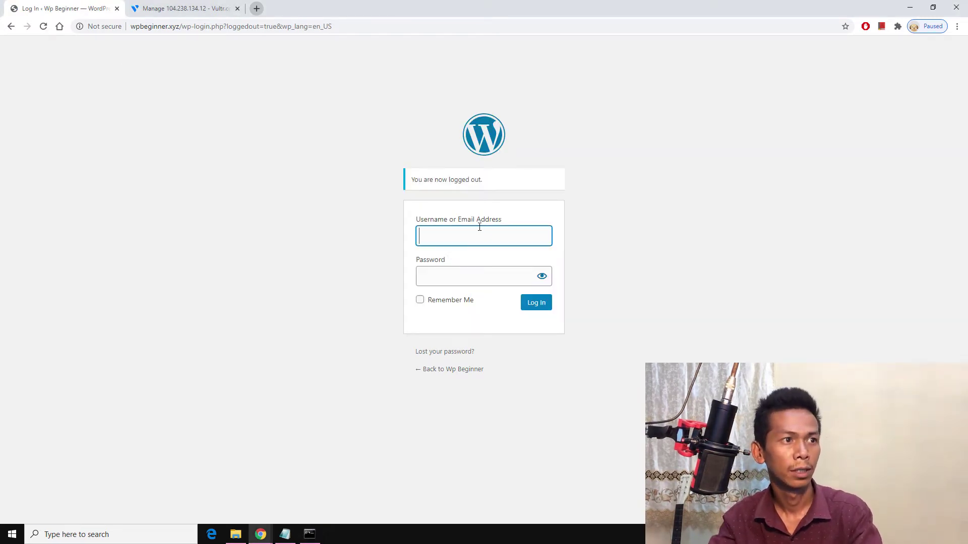
left_click(471, 252)
left_click(472, 272)
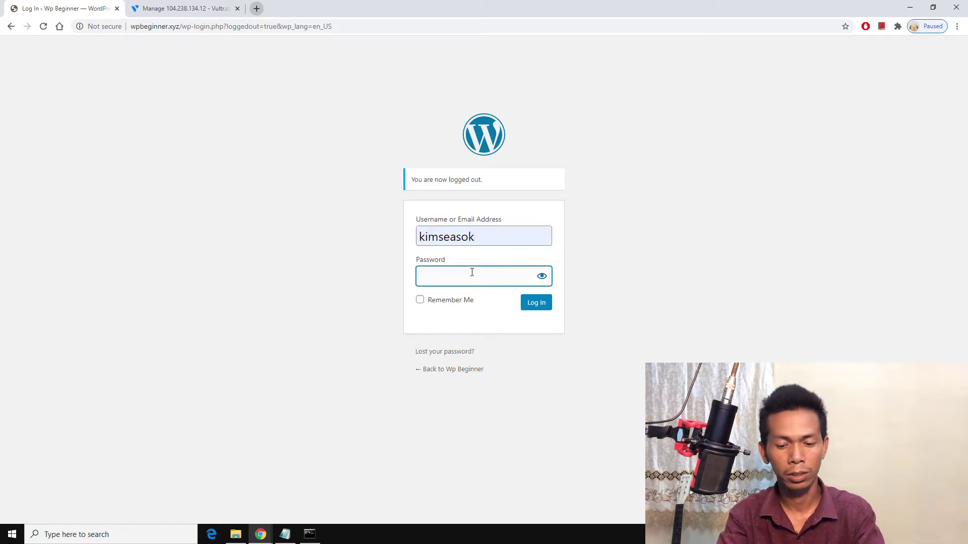
type("••••")
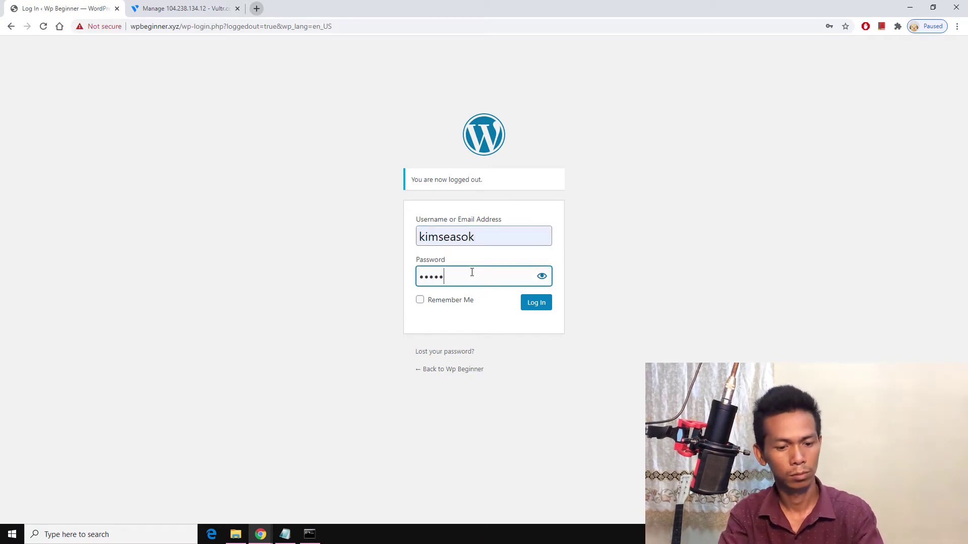
type("••••")
key("Return")
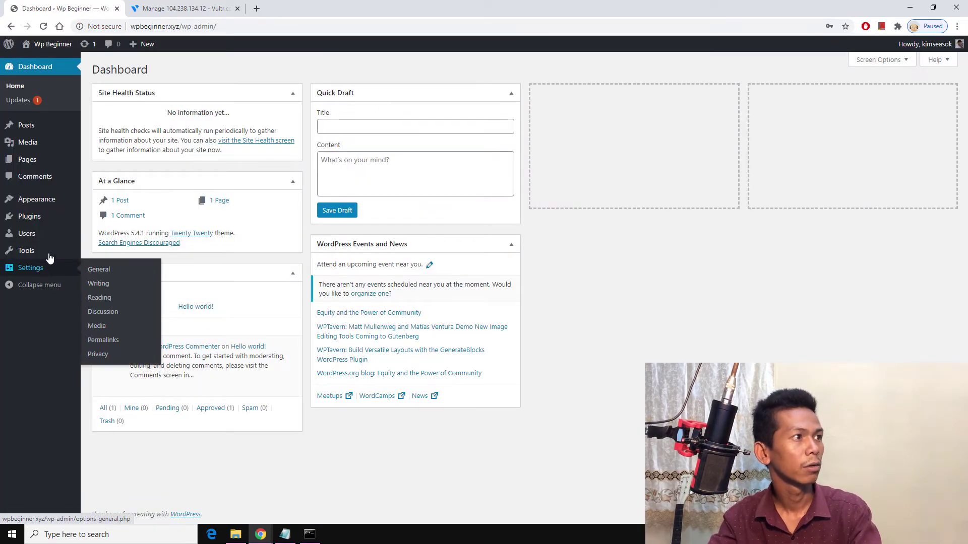
Step: View the site's Hello world! front page in a new tab, then return to the dashboard
right_click(42, 62)
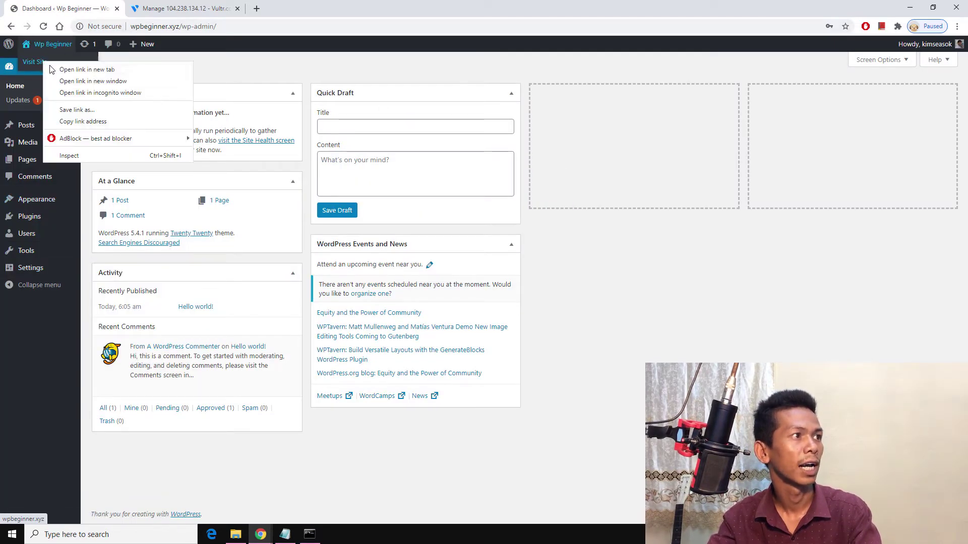
left_click(65, 68)
left_click(158, 11)
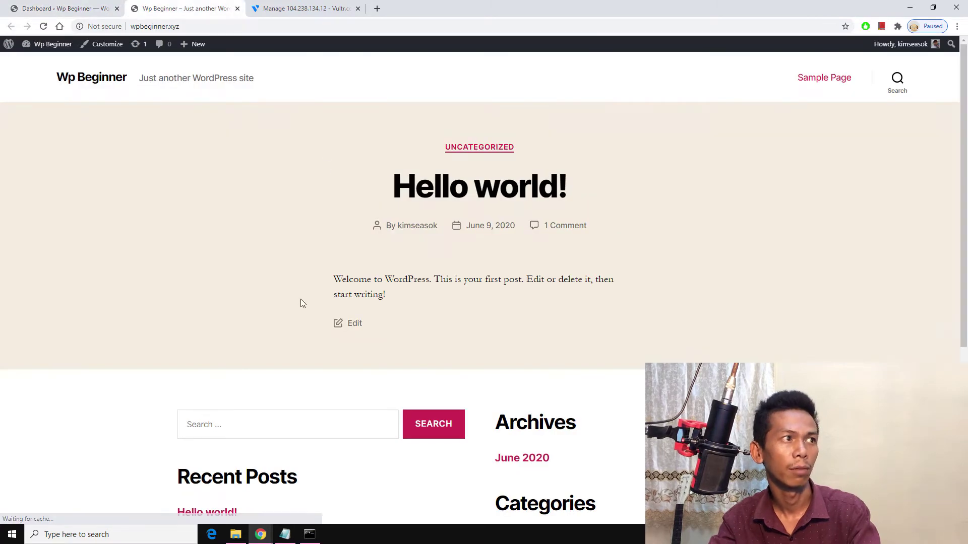
left_click(60, 9)
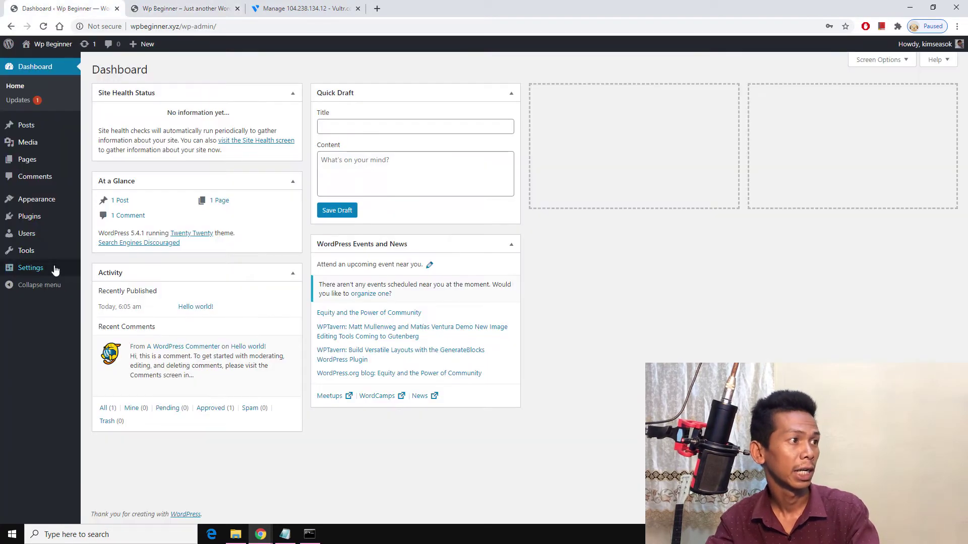
Step: Search Add New plugins for 'up', then install and activate UpdraftPlus WordPress Backup Plugin
left_click(40, 221)
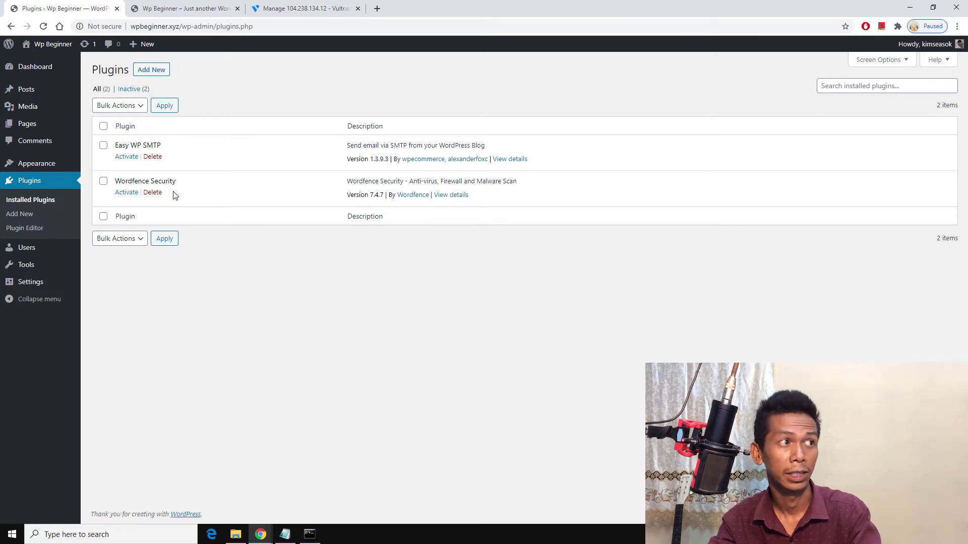
left_click(151, 72)
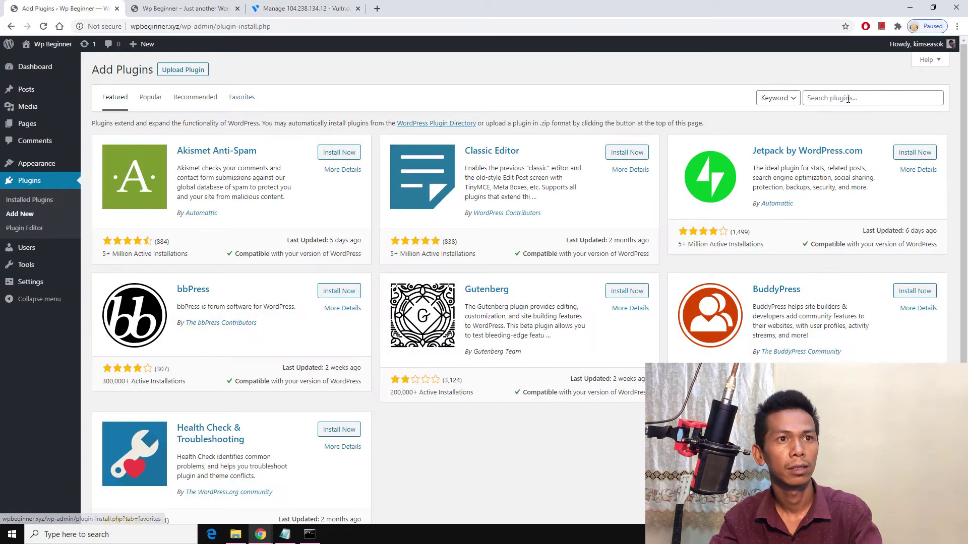
left_click(848, 99)
type("updraft")
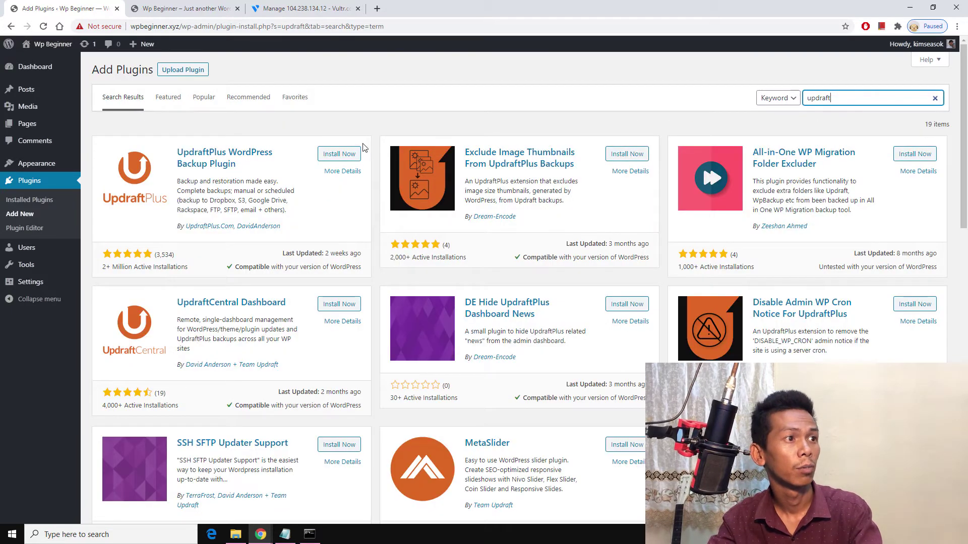
left_click(339, 153)
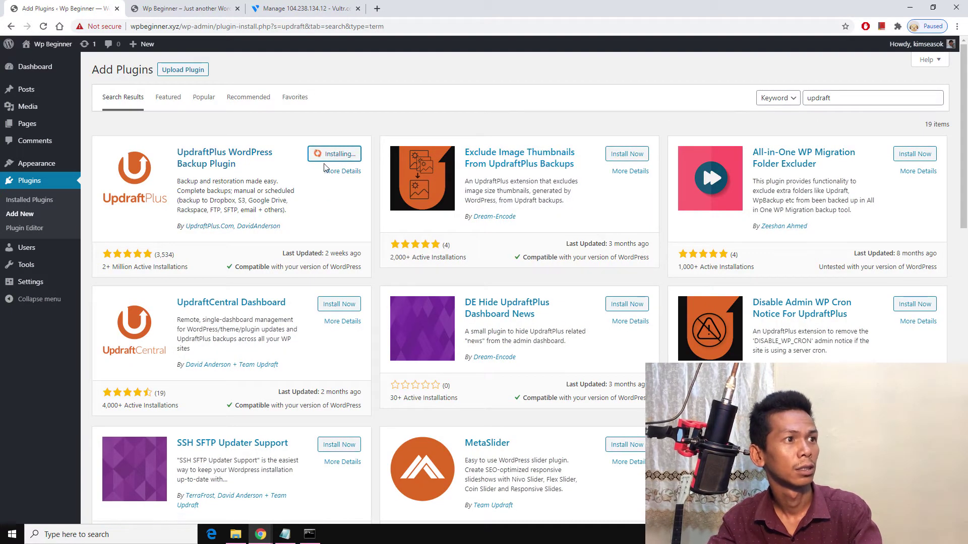
left_click(339, 159)
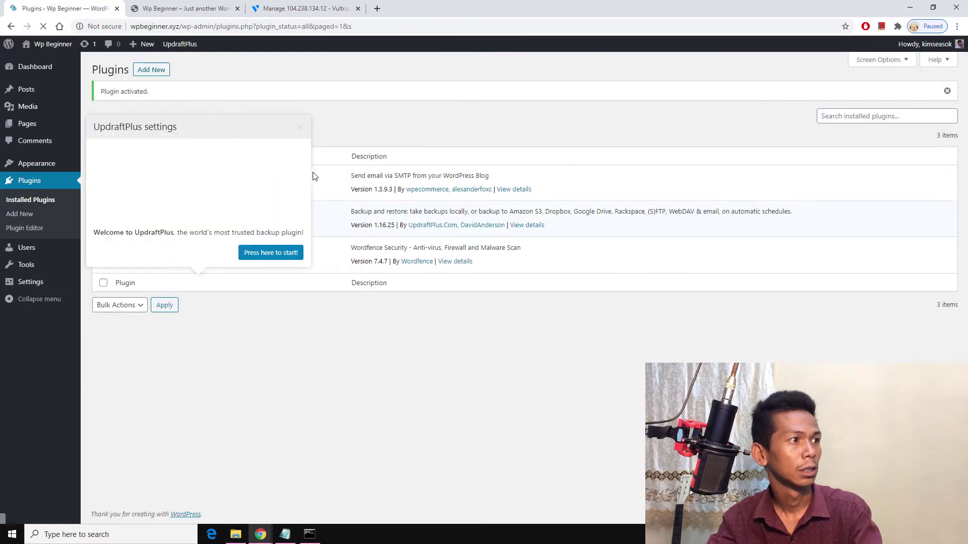
Step: Dismiss the UpdraftPlus welcome popup and open Backup / Restore with the upload area revealed
left_click(299, 128)
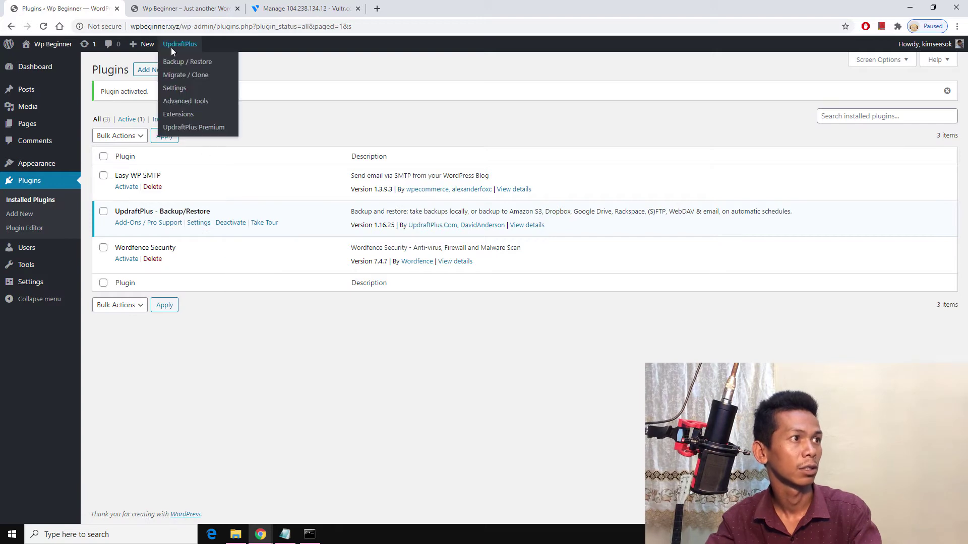
left_click(181, 62)
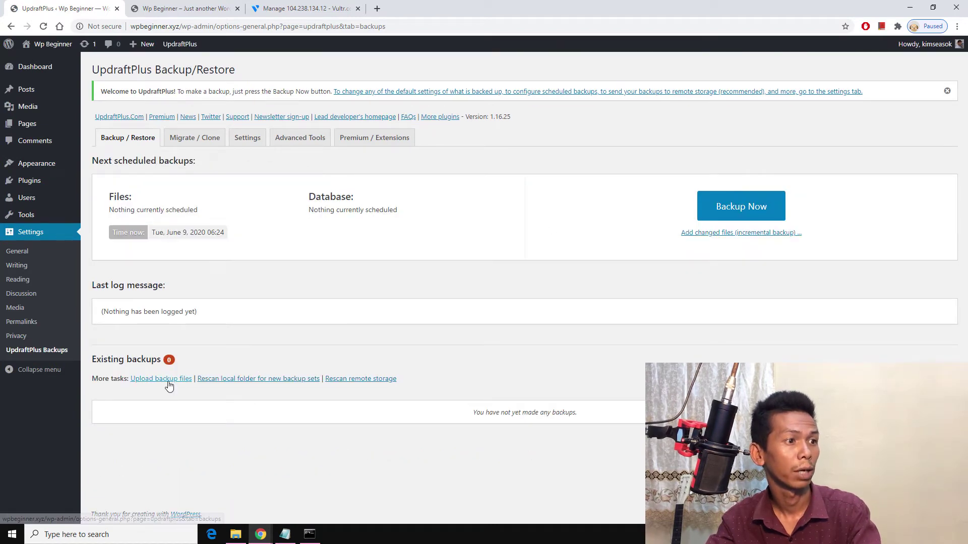
left_click(169, 384)
Step: Drag the five backup files, db.gz through uploads, from the updraft folder into the upload area
scroll(411, 402, "down", 2)
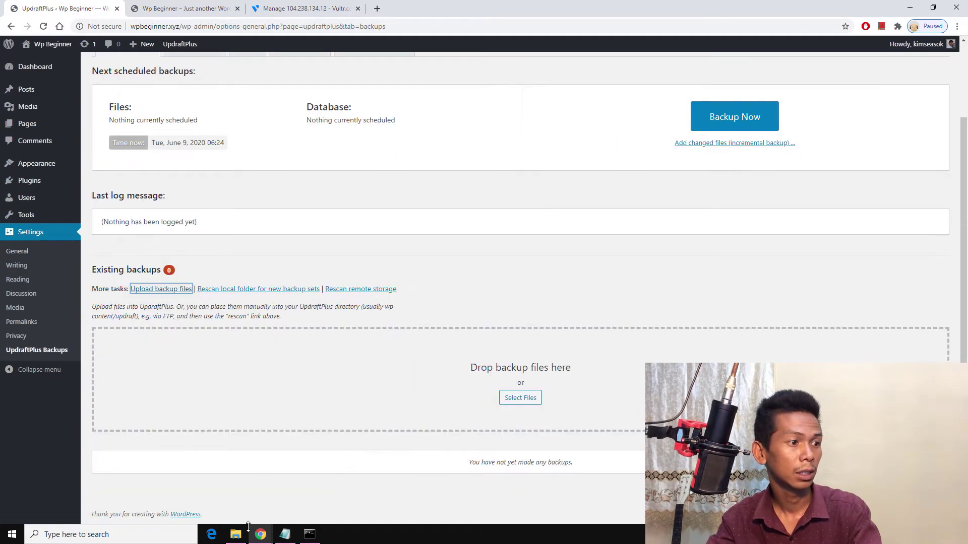
left_click(235, 533)
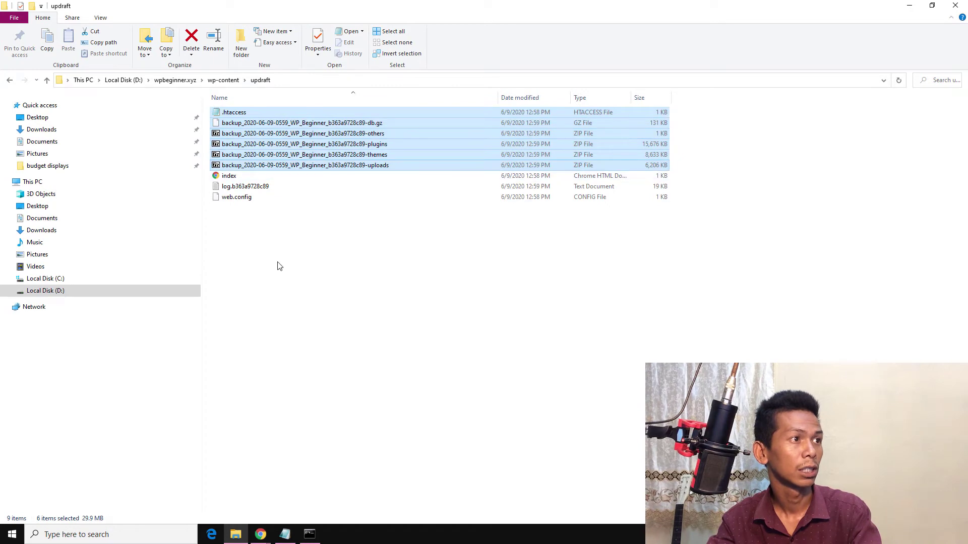
left_click(250, 165)
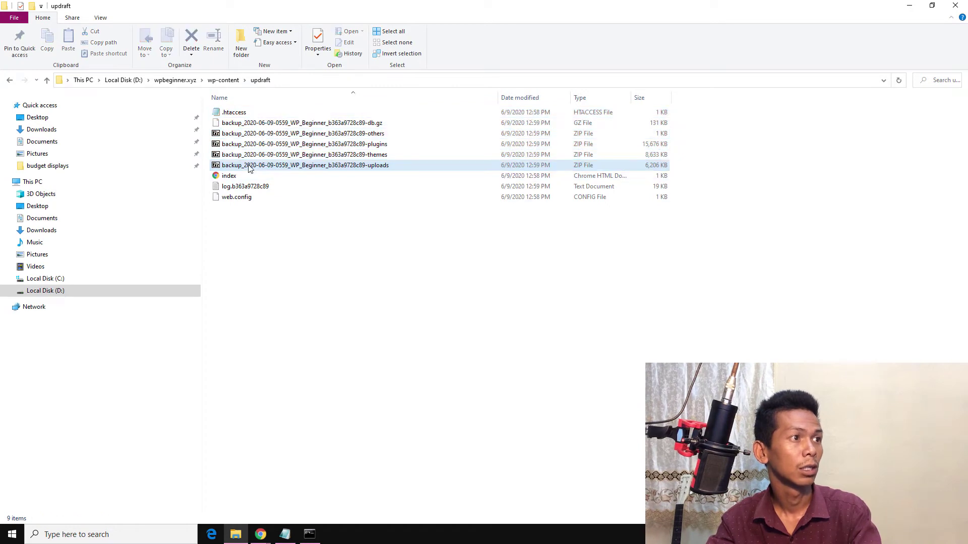
left_click(255, 127, "shift")
left_click_drag(259, 156, 223, 501)
left_click_drag(367, 375, 426, 379)
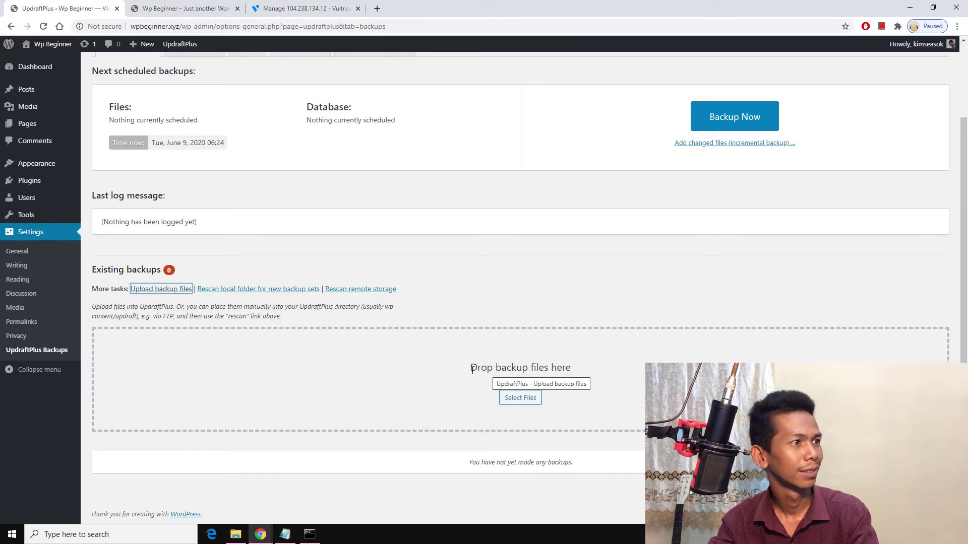
Step: Upload all five backup files from D:\wpbeginner.xyz\wp-content\updraft through the file picker
left_click(509, 396)
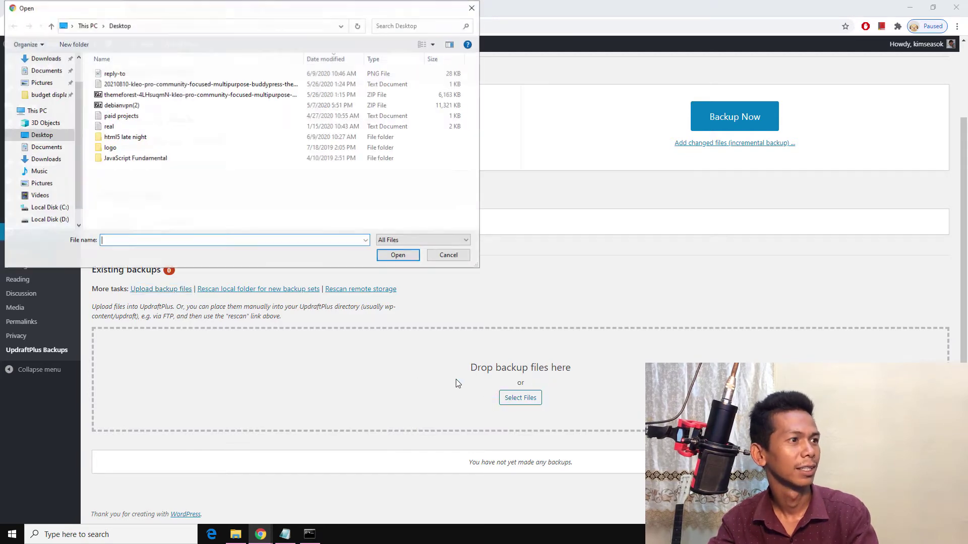
left_click(48, 220)
scroll(288, 128, "down", 1)
scroll(289, 128, "down", 2)
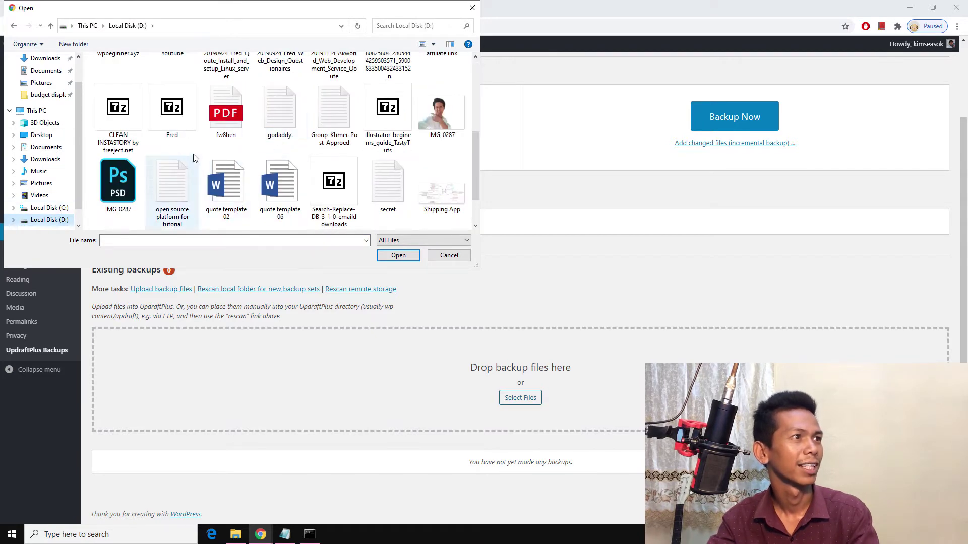
scroll(297, 146, "up", 2)
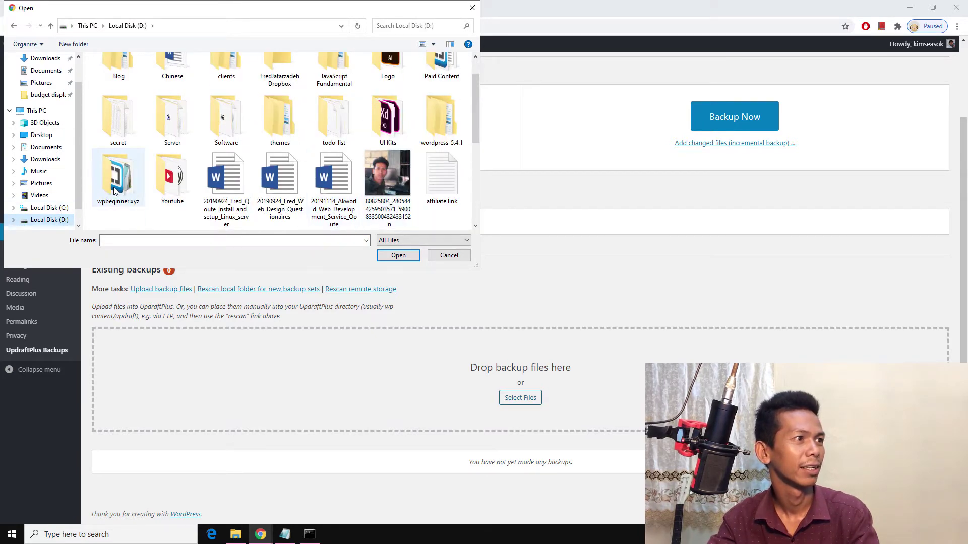
double_click(118, 177)
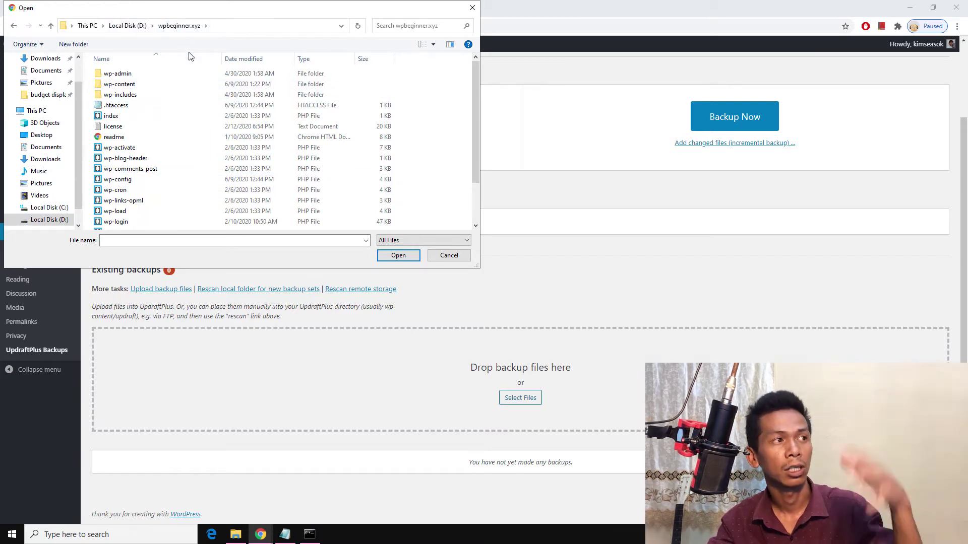
double_click(124, 86)
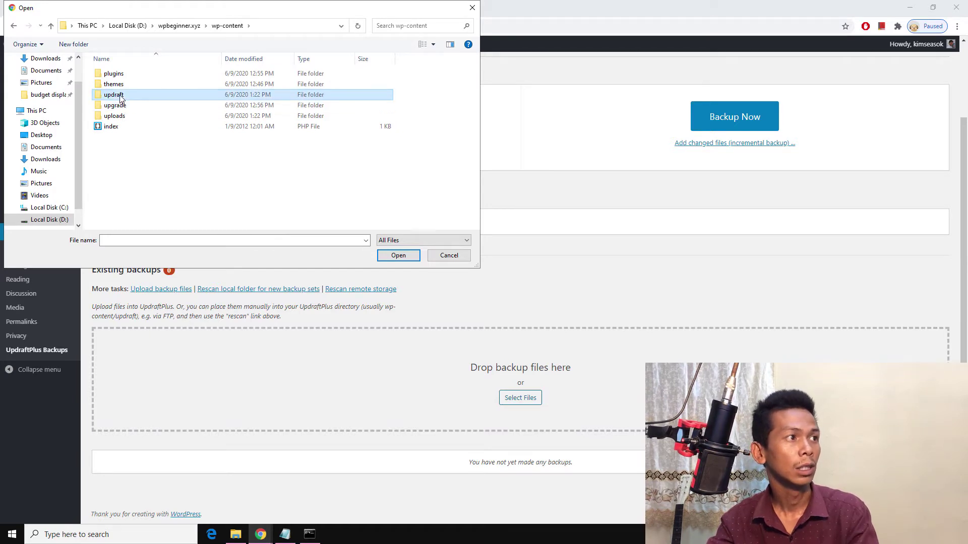
double_click(117, 95)
left_click(151, 127)
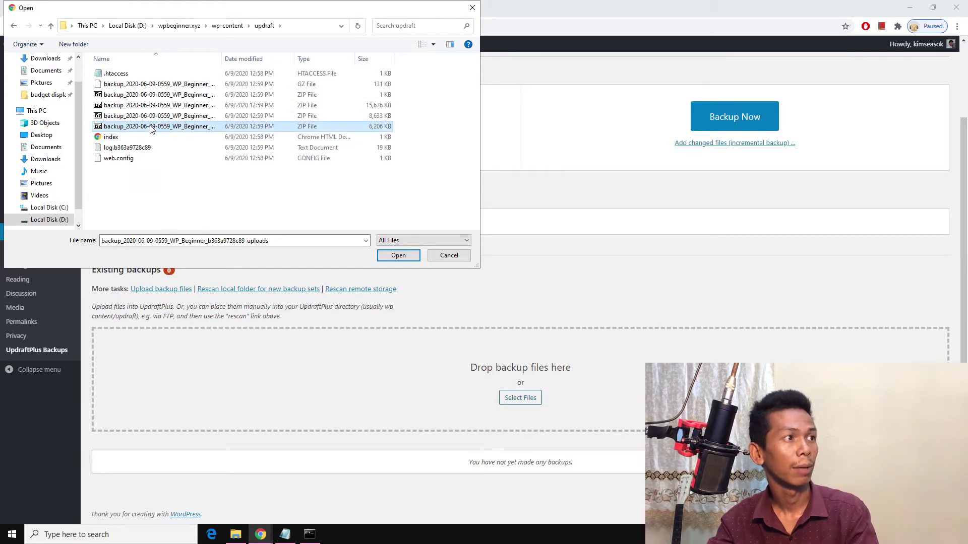
left_click(146, 85, "shift")
left_click(393, 256)
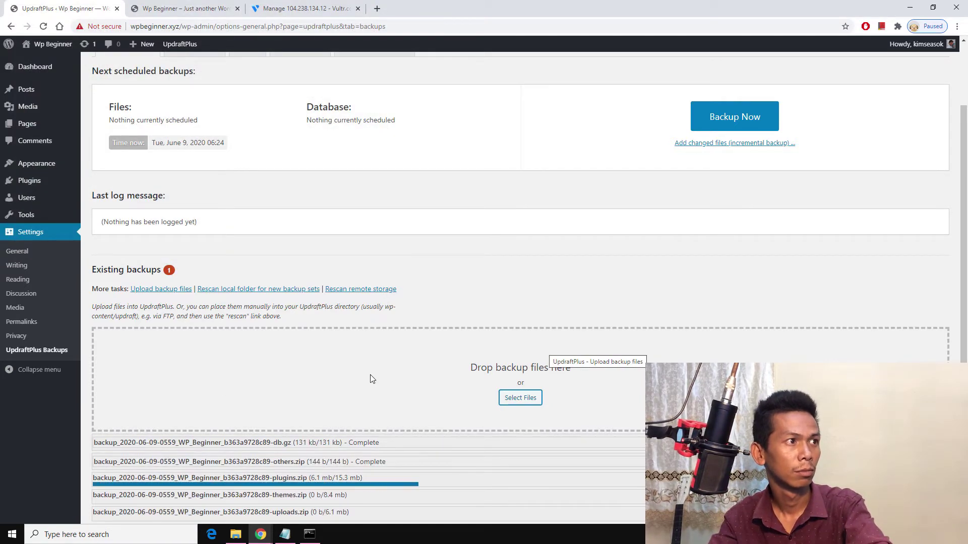
Step: Scroll down to the Existing backups table as the five uploads reach Complete
scroll(370, 379, "down", 2)
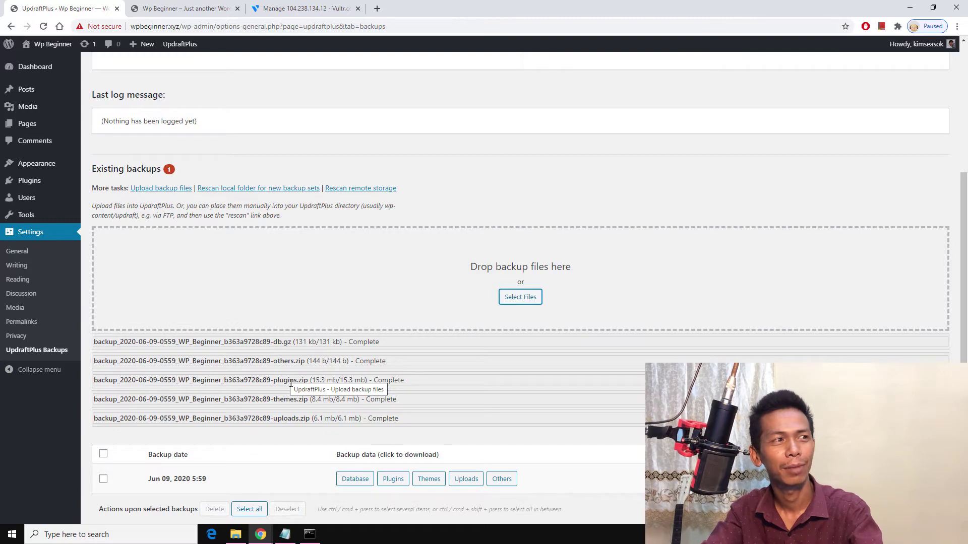
scroll(290, 385, "down", 1)
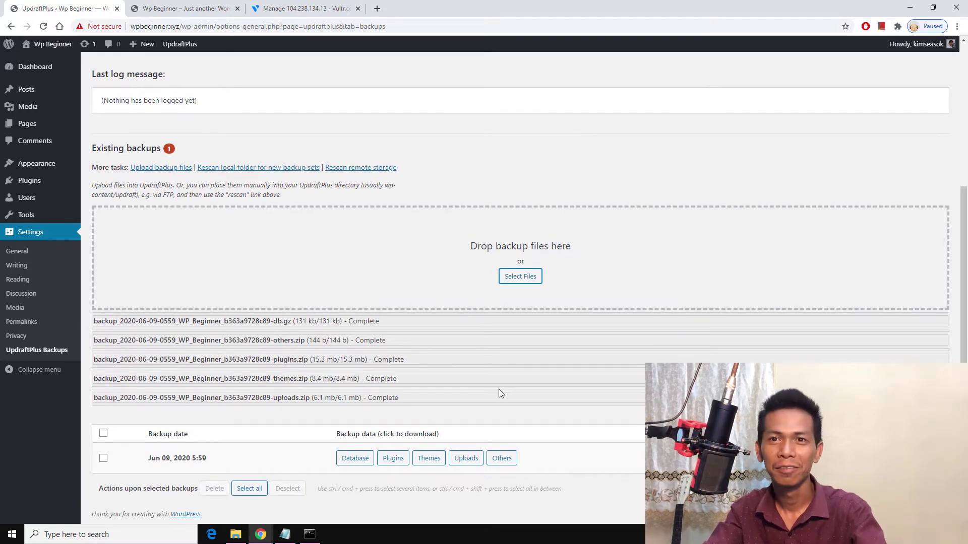
scroll(507, 386, "up", 2)
scroll(509, 387, "down", 2)
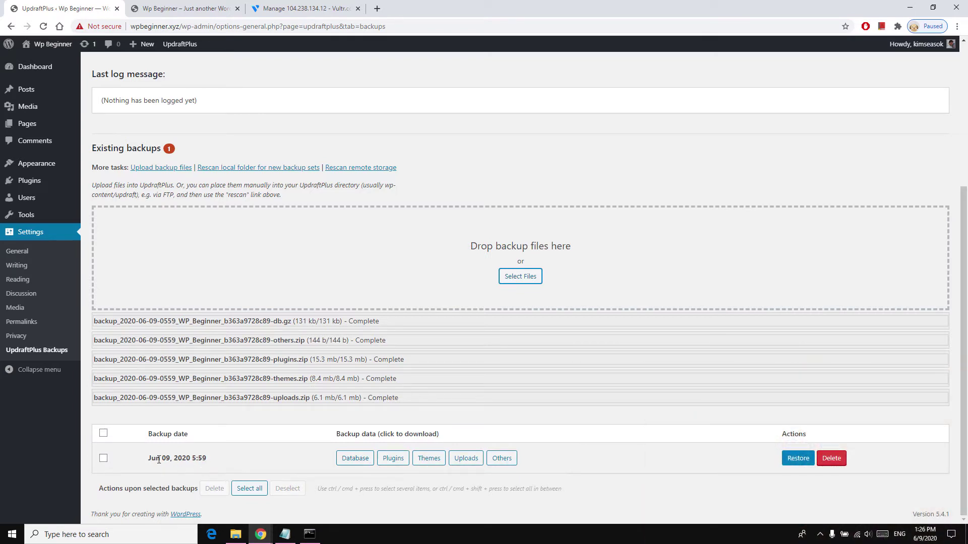
Step: Restore the Jun 09 backup with Plugins, Themes and Uploads ticked, highlighting the PHP 7.0/7.3 warning
left_click(795, 461)
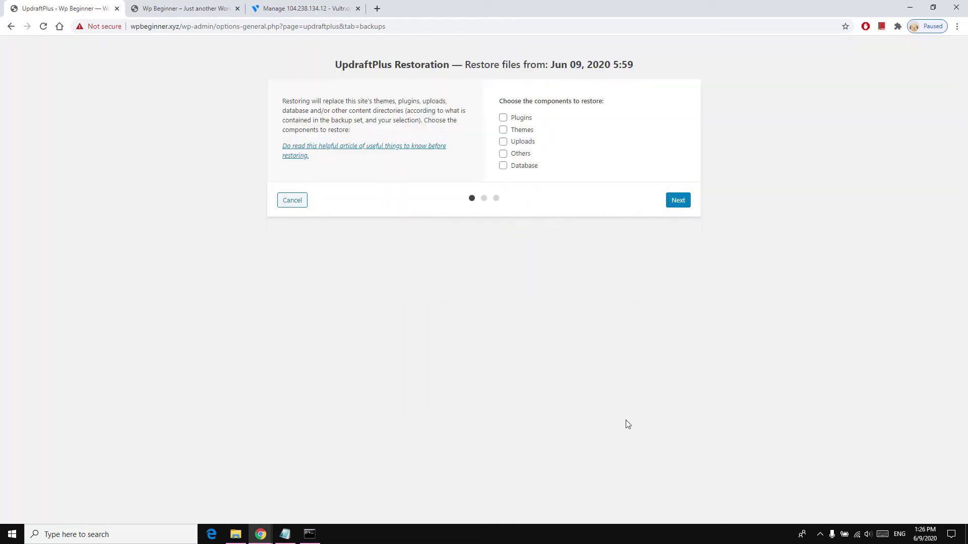
left_click(522, 119)
left_click(521, 130)
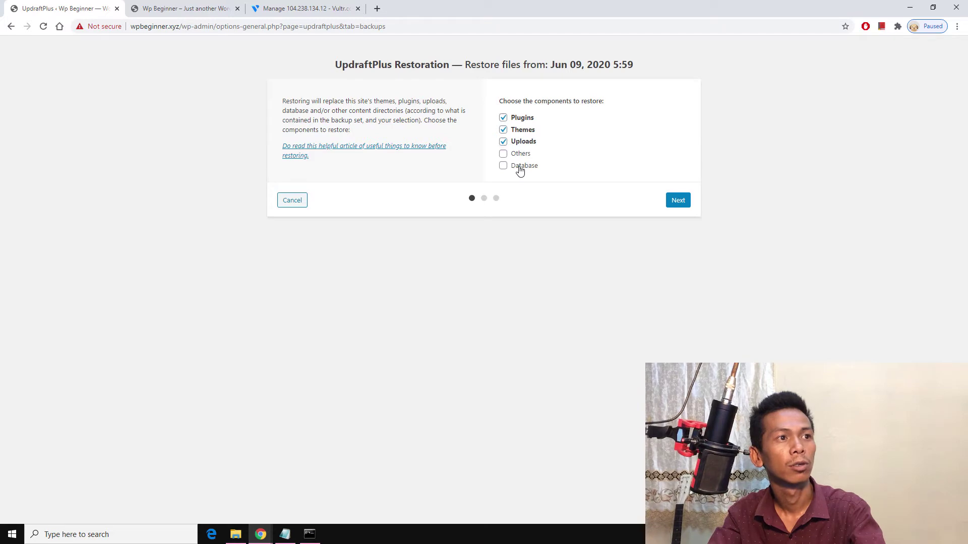
left_click(676, 200)
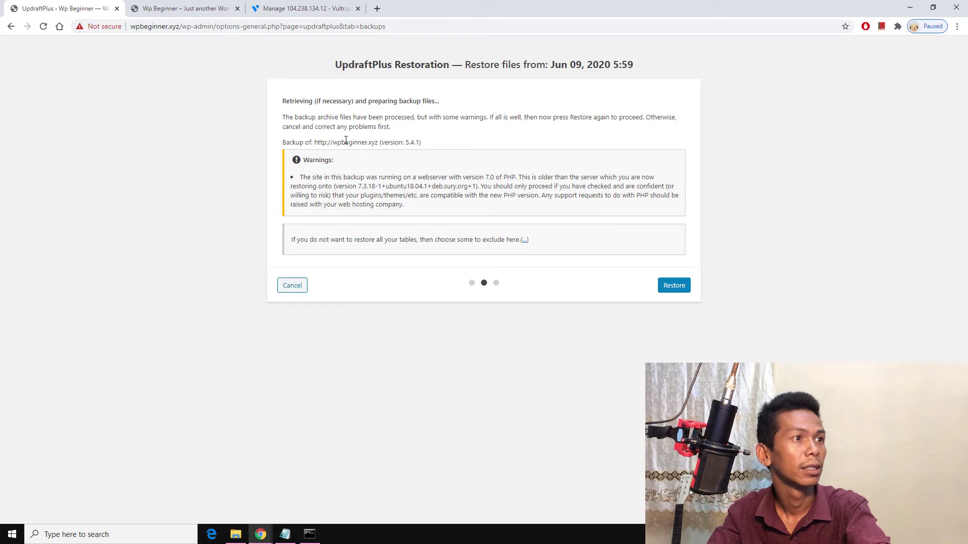
left_click_drag(303, 177, 355, 178)
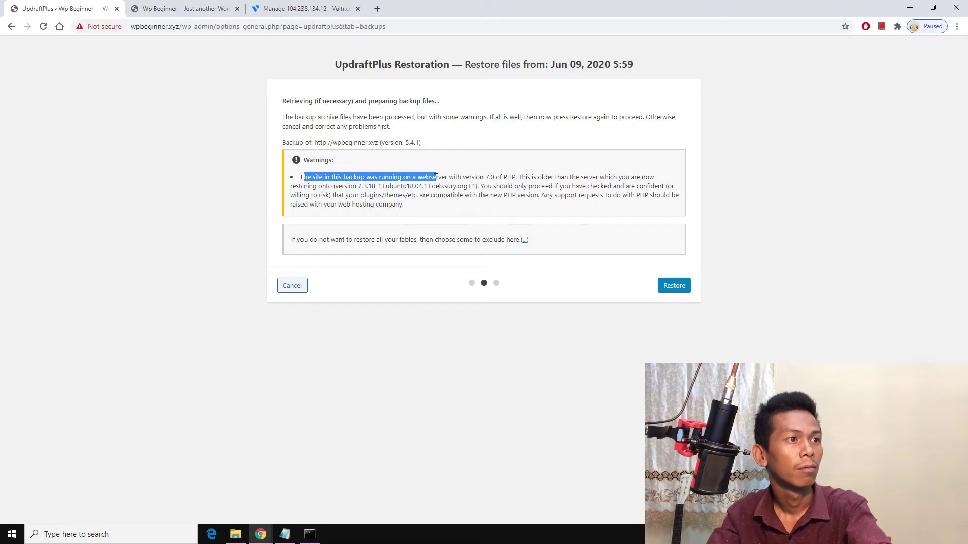
left_click_drag(411, 180, 461, 188)
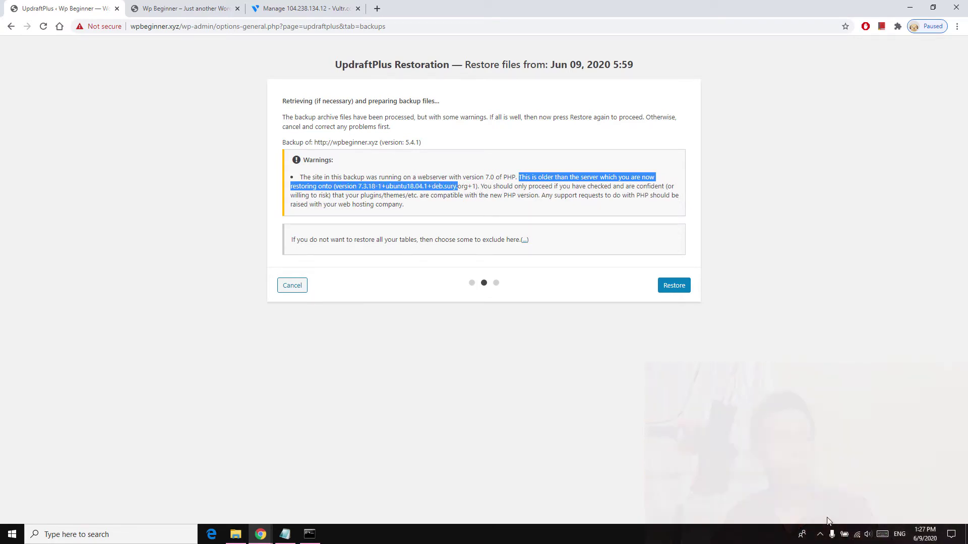
Step: Check the local WampServer PHP and MySQL versions, then confirm the restore despite the warning
left_click(821, 533)
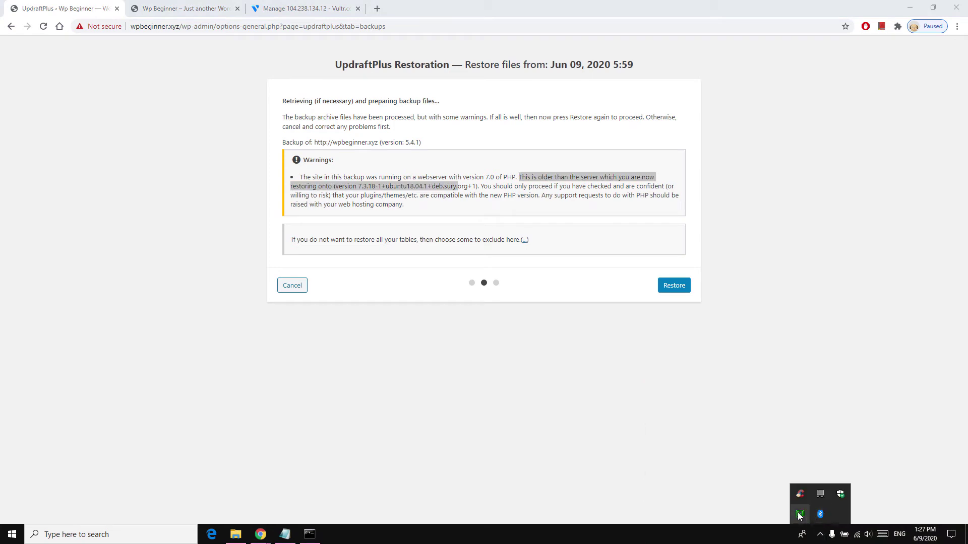
left_click(798, 515)
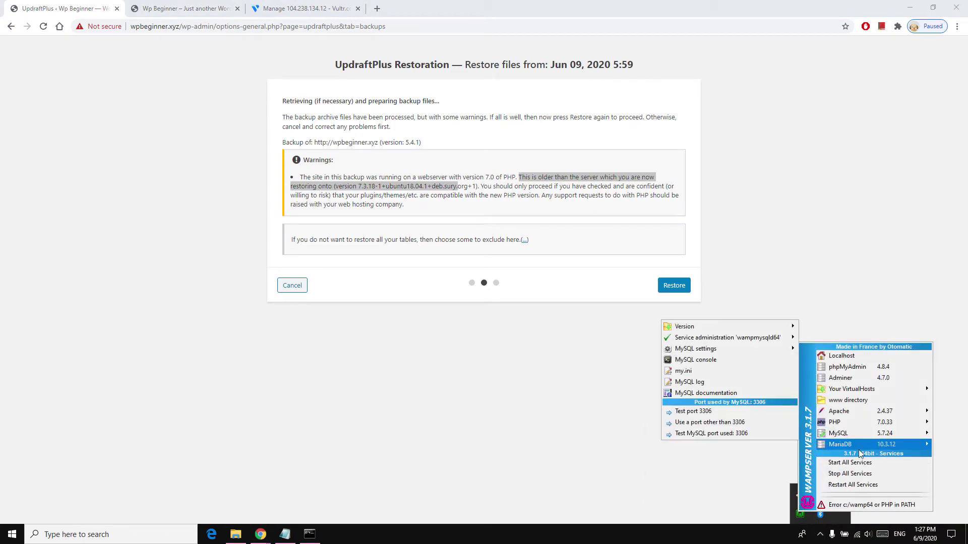
mouse_move(864, 426)
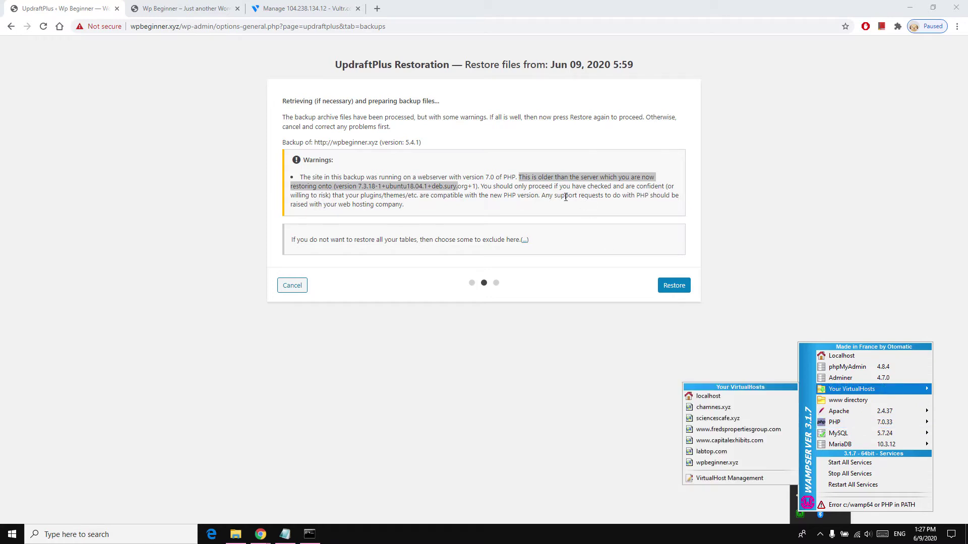
left_click(341, 193)
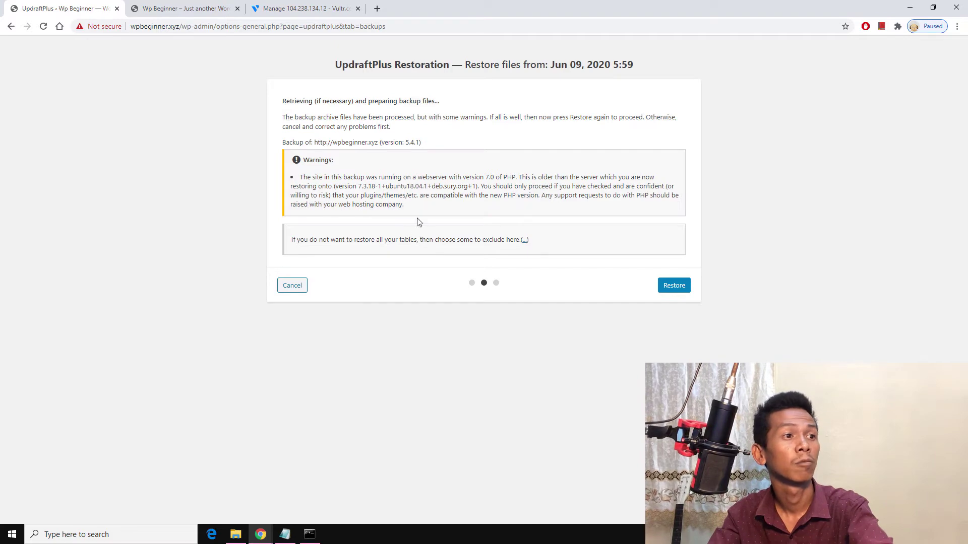
left_click(680, 285)
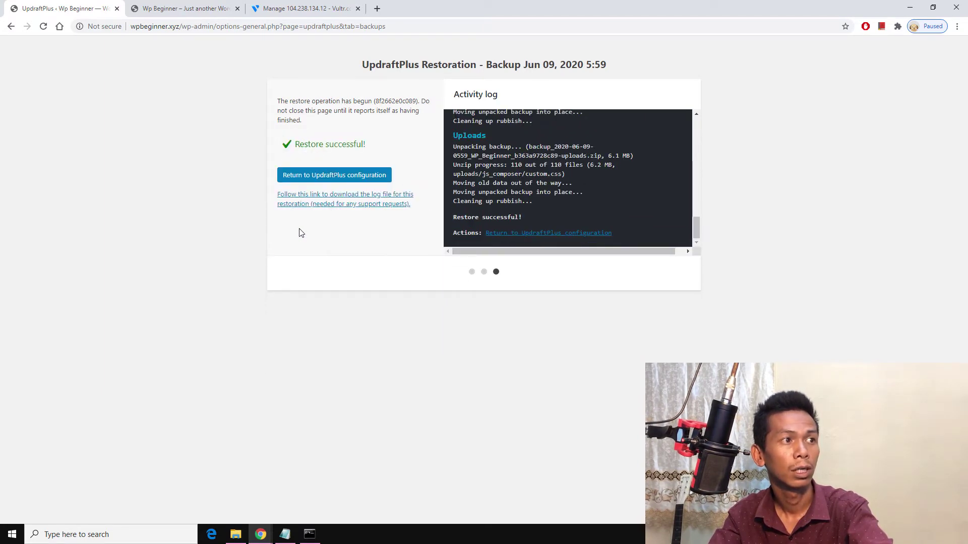
Step: Return to UpdraftPlus configuration and log back in with the saved username and the account password
left_click(349, 182)
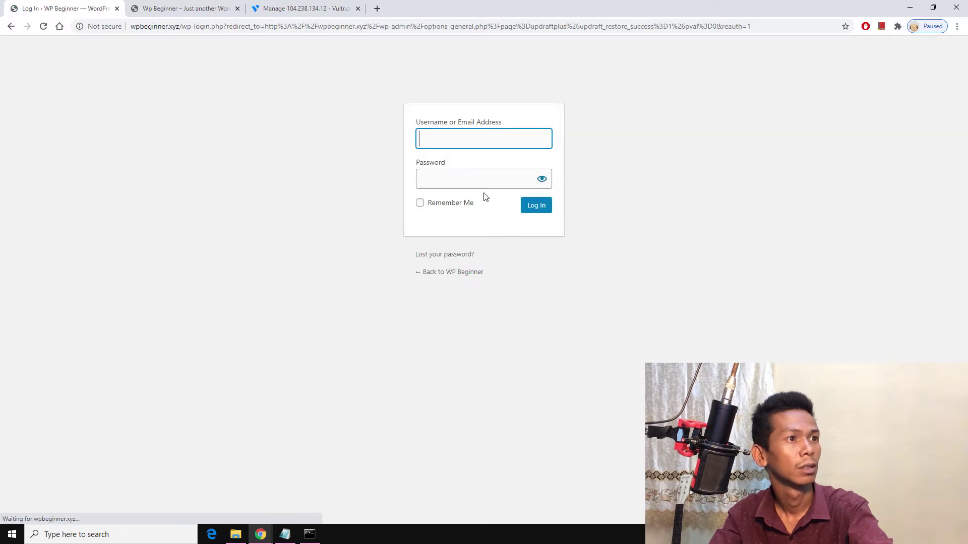
left_click(484, 142)
left_click(476, 161)
left_click(478, 179)
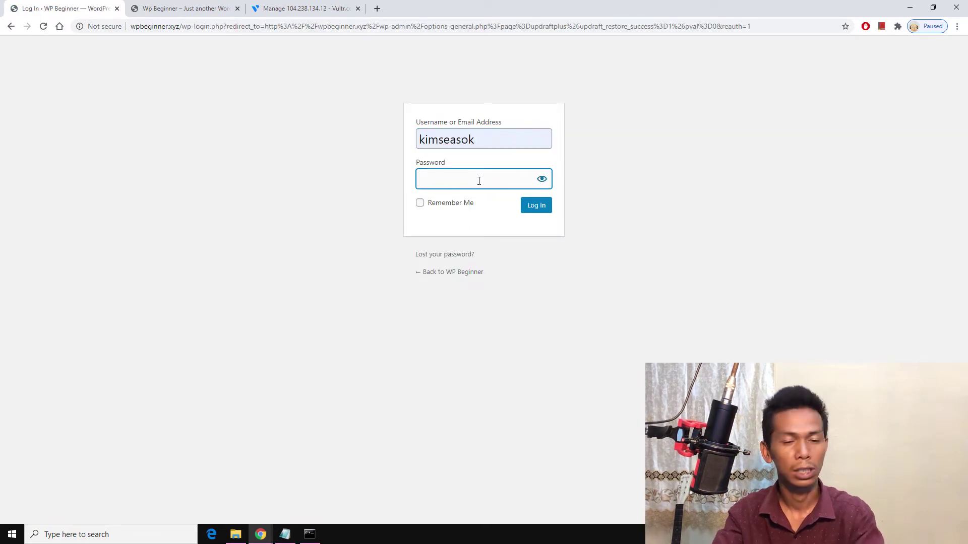
type("•••")
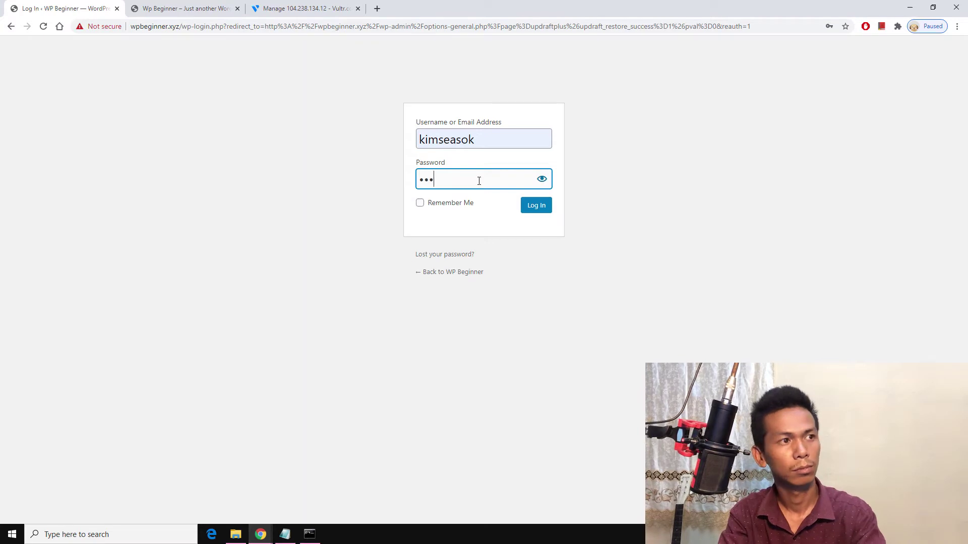
type("•••••")
key("Return")
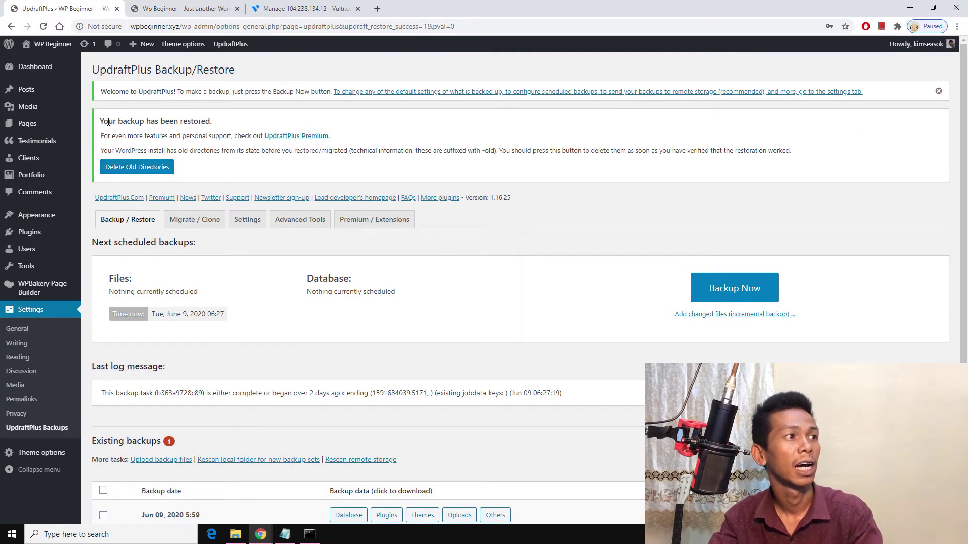
Step: Delete the old pre-restore directories and review the list of removed folders
left_click_drag(196, 120, 202, 120)
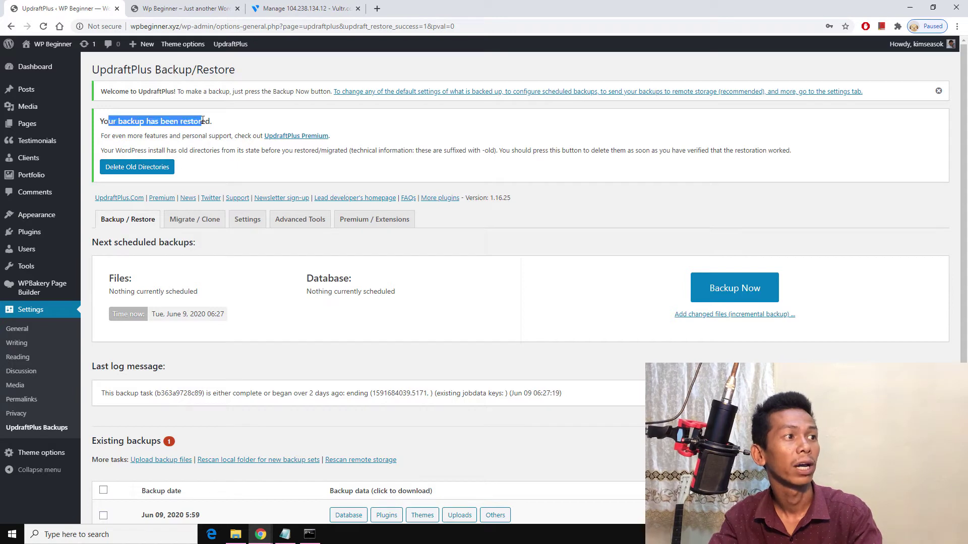
left_click(153, 174)
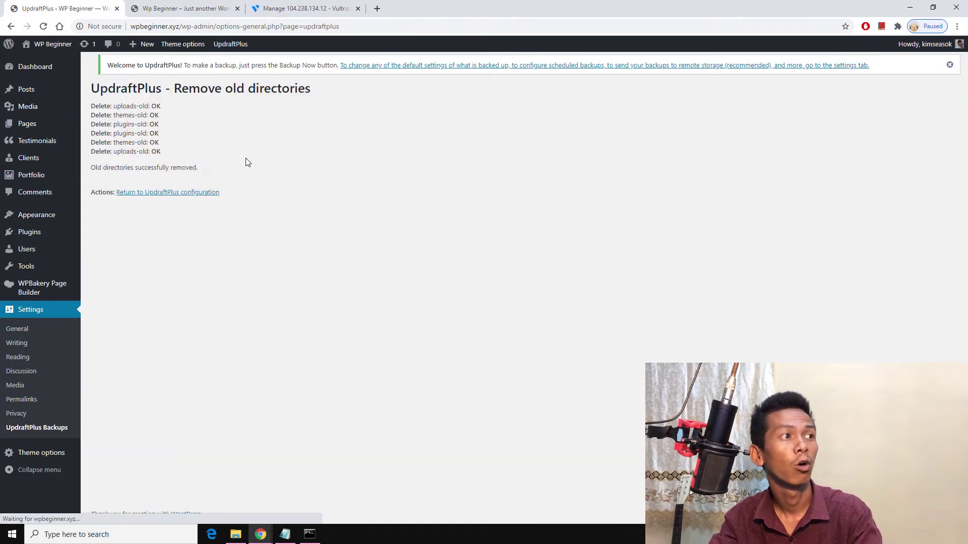
left_click_drag(118, 110, 155, 164)
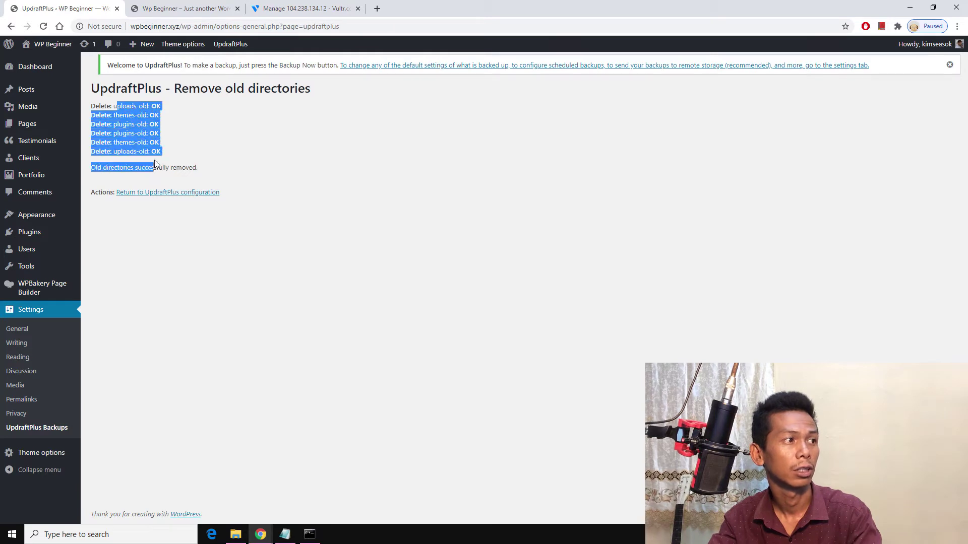
Step: Open the restored site via Visit Site in a new tab and switch to it
right_click(36, 61)
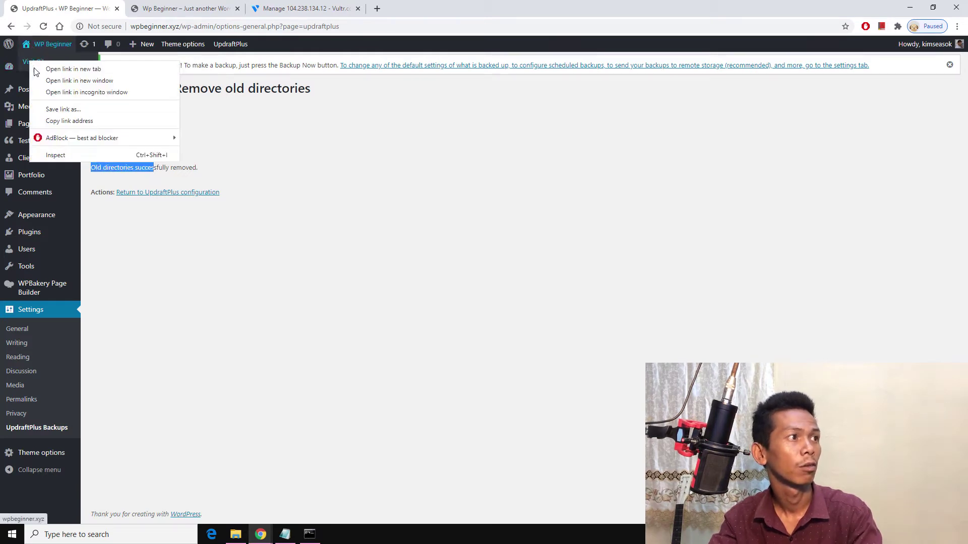
left_click(65, 69)
left_click(313, 8)
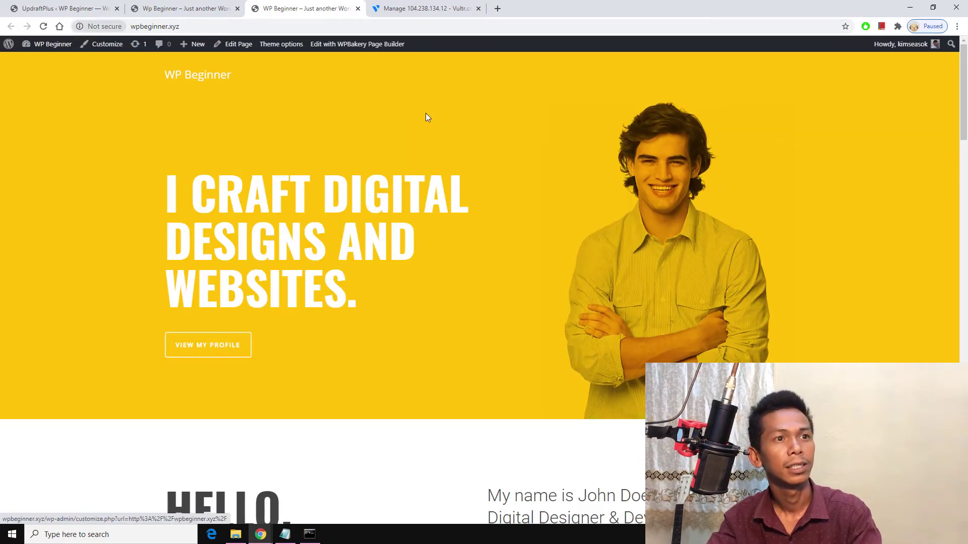
Step: Scroll through the restored site, then copy the new server's IP address from the Vultr page
scroll(492, 164, "down", 12)
scroll(401, 184, "down", 20)
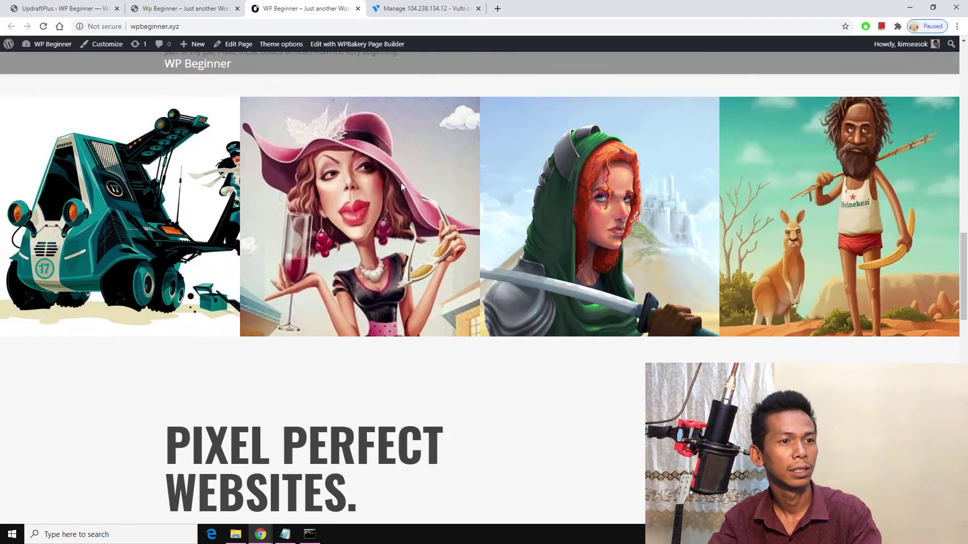
scroll(549, 186, "down", 5)
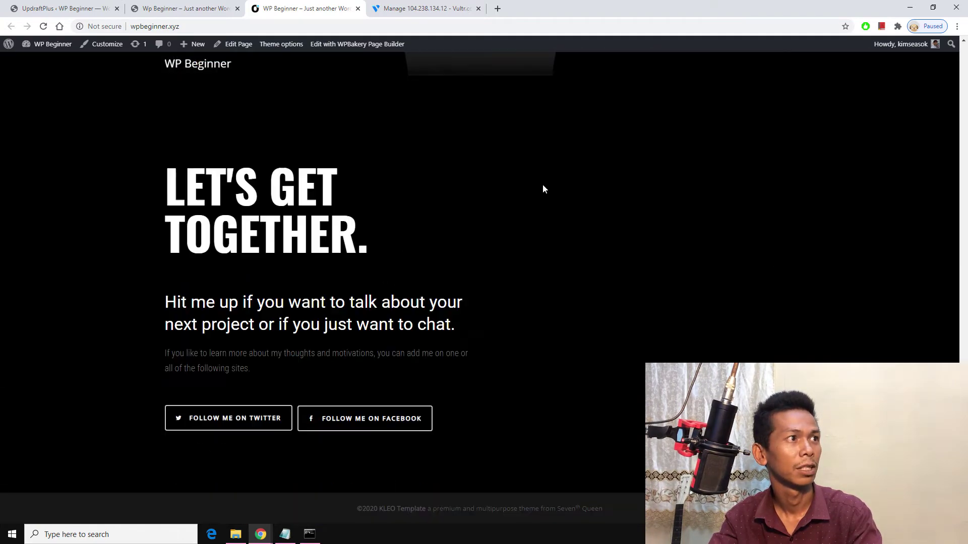
left_click(171, 4)
left_click(406, 4)
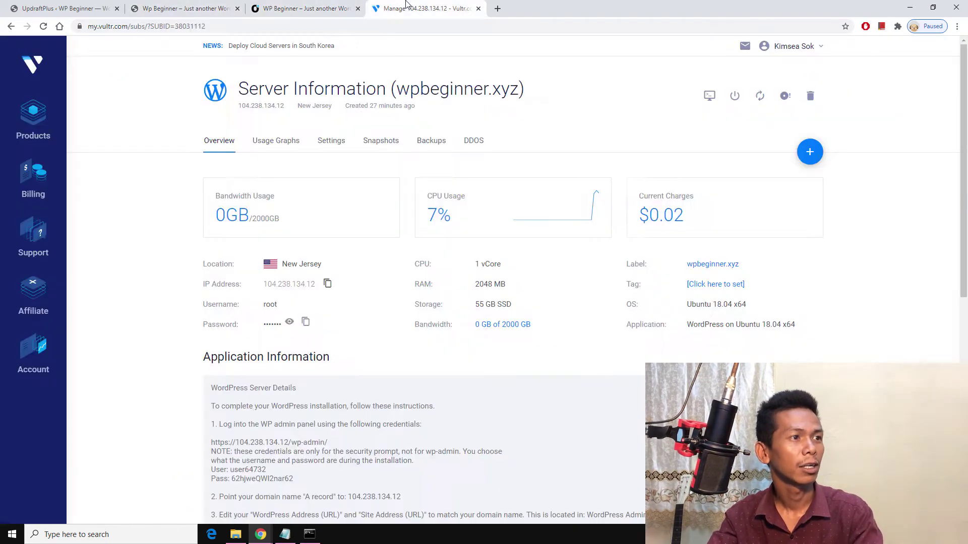
left_click(328, 284)
left_click(298, 5)
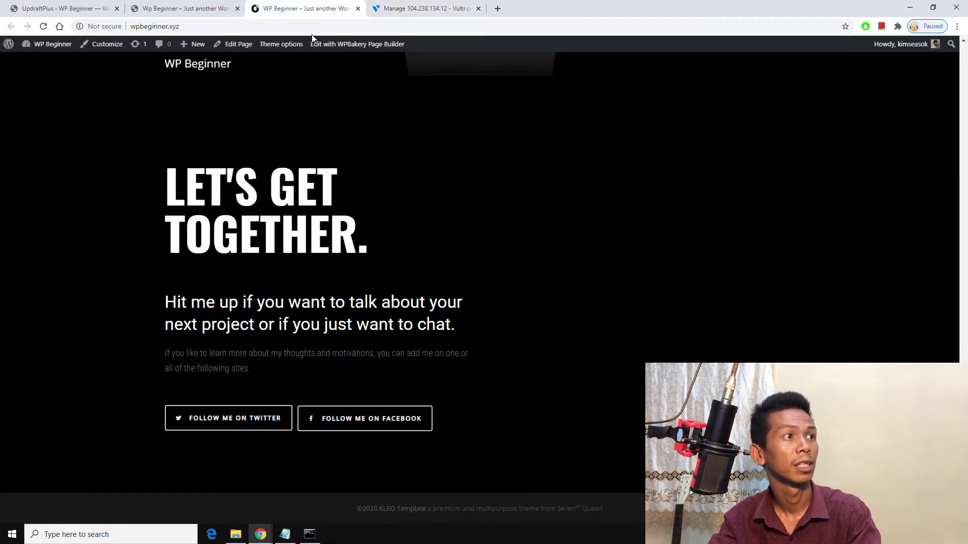
Step: Load the server's IP address in the site tab and confirm the restored wpbeginner.xyz site appears
left_click(313, 29)
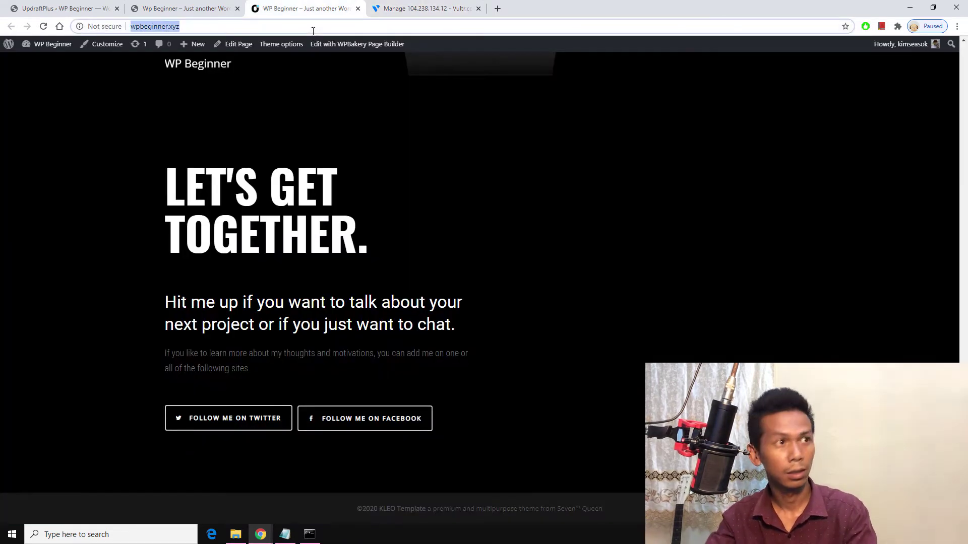
type("104.238.134.12")
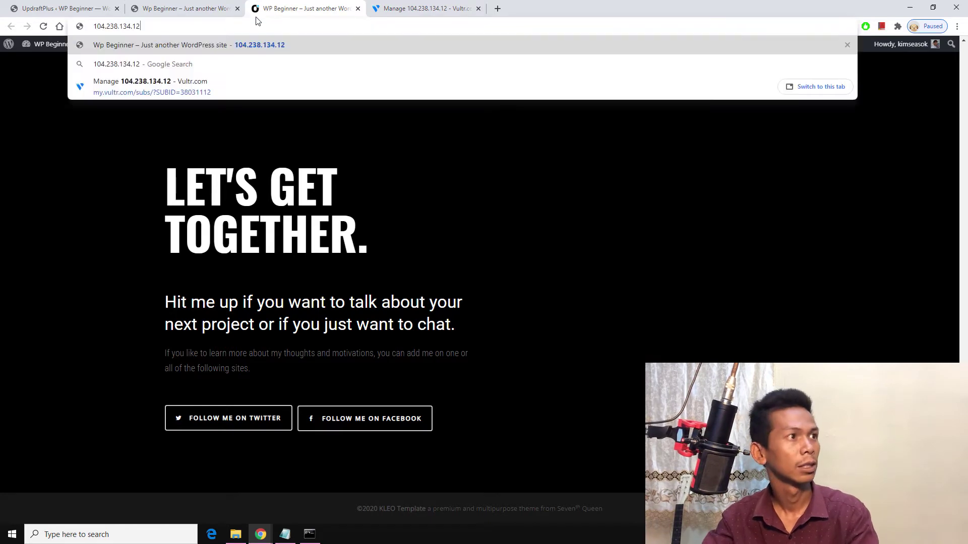
key("Return")
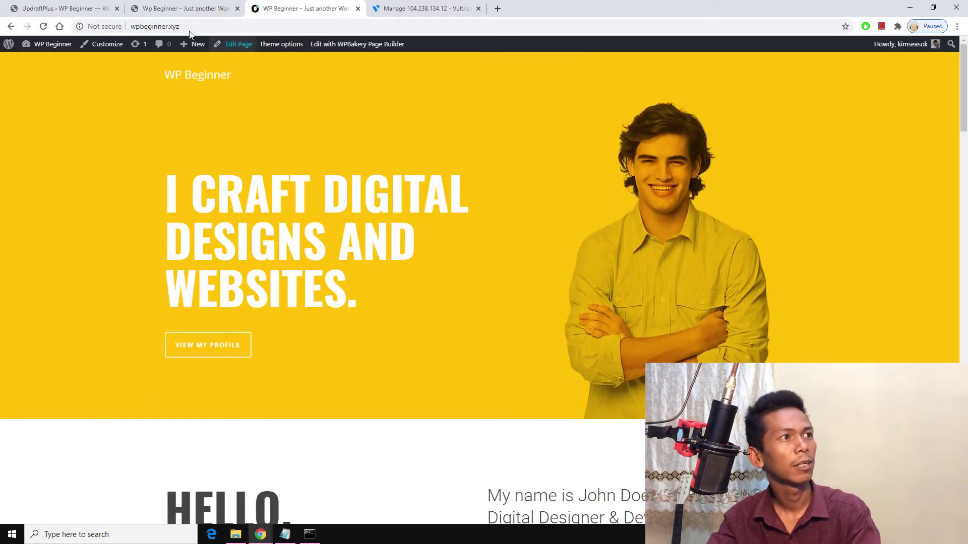
left_click_drag(181, 191, 572, 344)
scroll(558, 283, "down", 7)
scroll(558, 282, "down", 4)
scroll(555, 283, "up", 1)
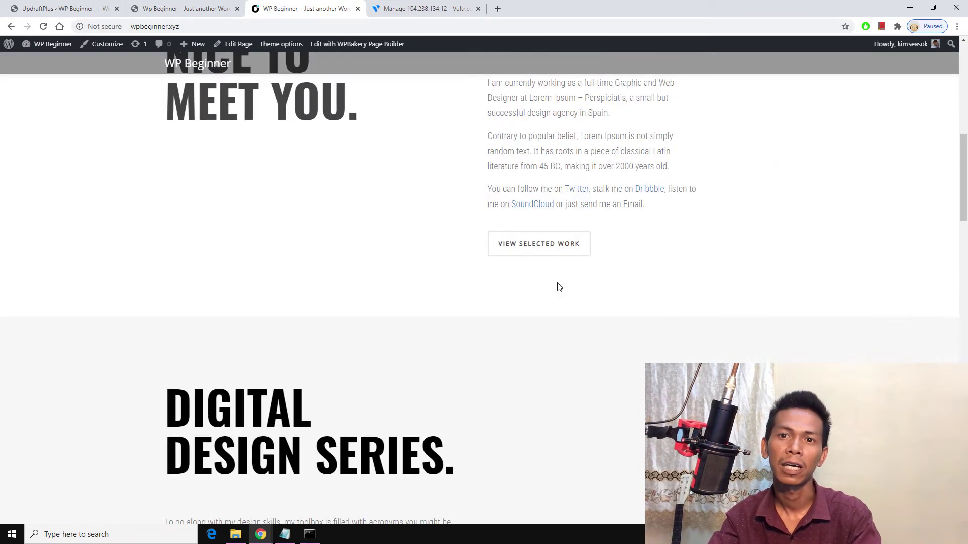
scroll(551, 285, "up", 4)
Step: Return to the UpdraftPlus cleanup results and select the domain in the address bar
left_click(147, 8)
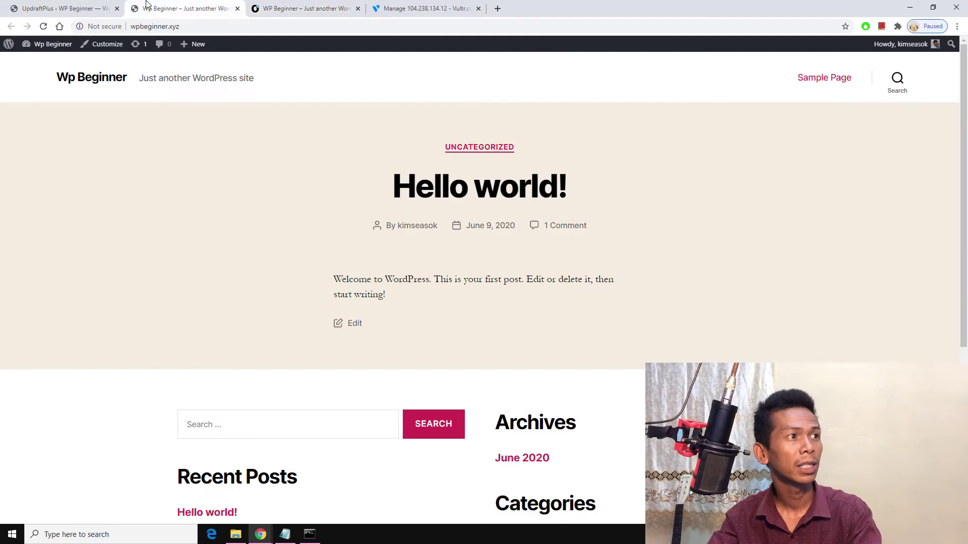
left_click(78, 6)
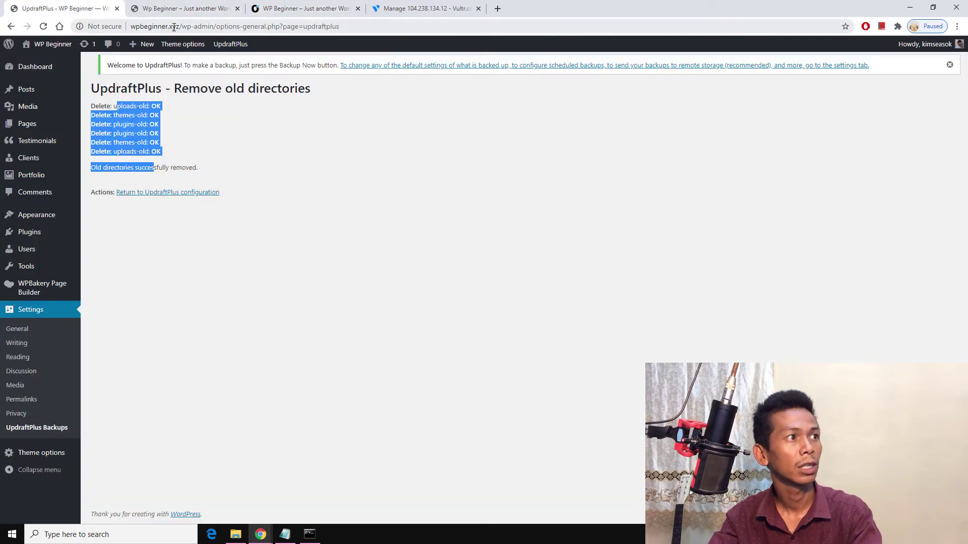
left_click_drag(176, 26, 130, 26)
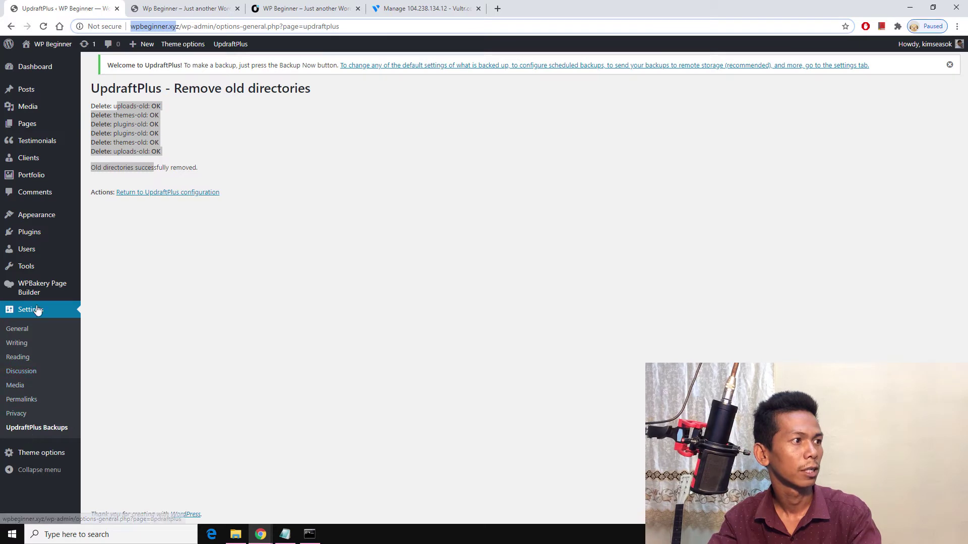
Step: Open Appearance > Theme Editor and accept the direct file-editing warning
mouse_move(31, 222)
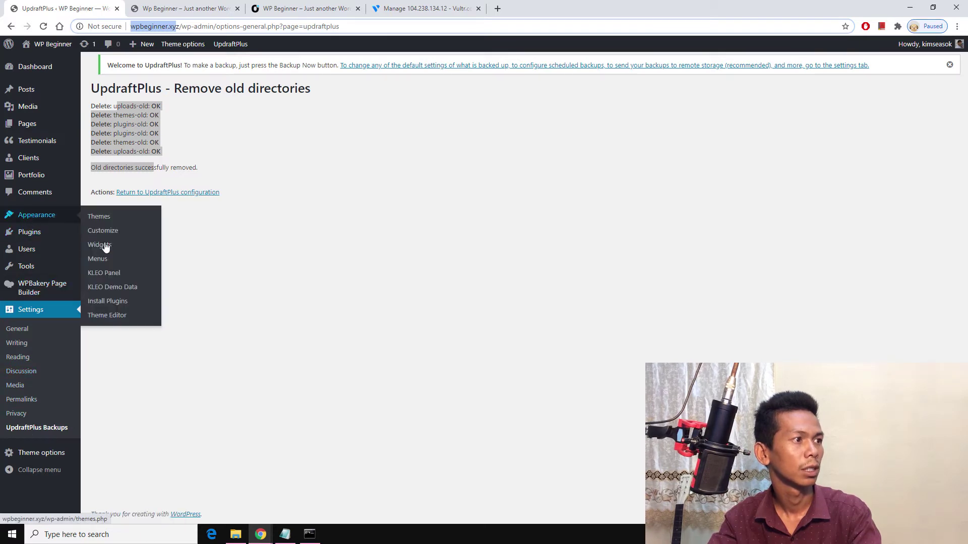
left_click(114, 316)
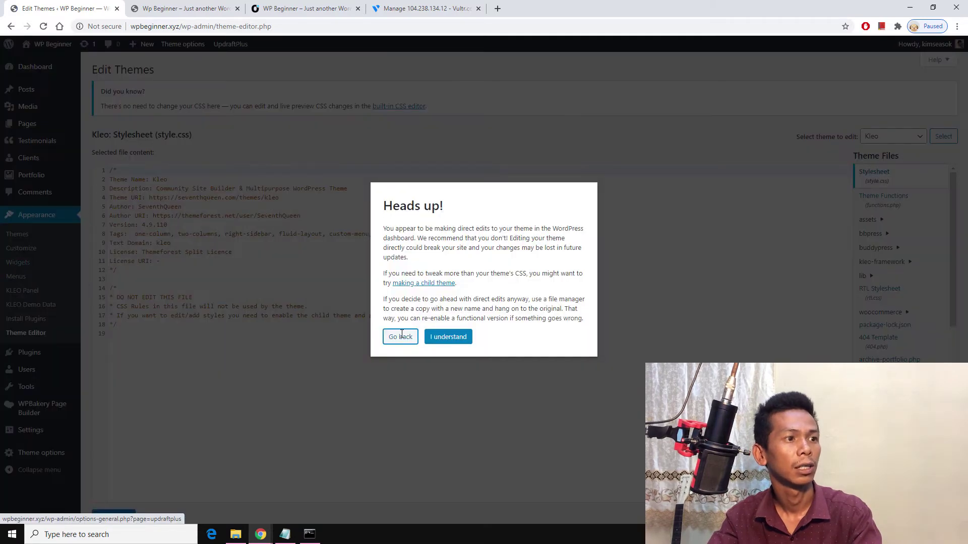
left_click(448, 337)
Step: Browse the Kleo theme files and place the caret after line 18's closing comment in style.css
scroll(343, 353, "down", 1)
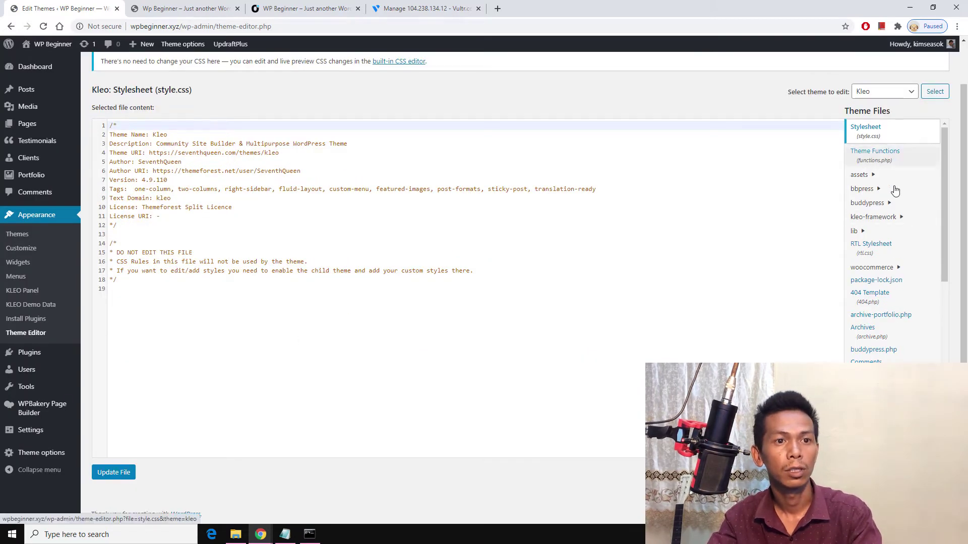
scroll(881, 312, "down", 1)
scroll(881, 315, "down", 6)
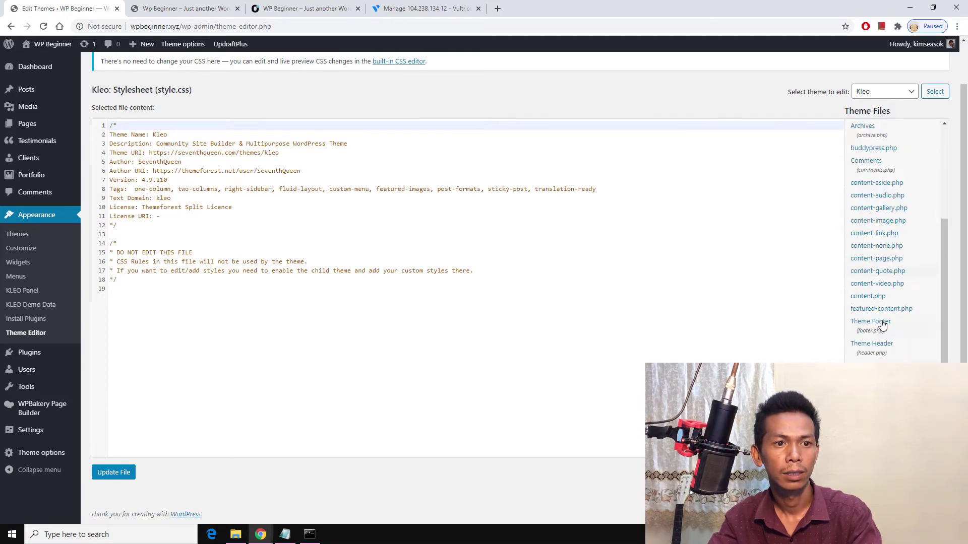
scroll(866, 272, "up", 5)
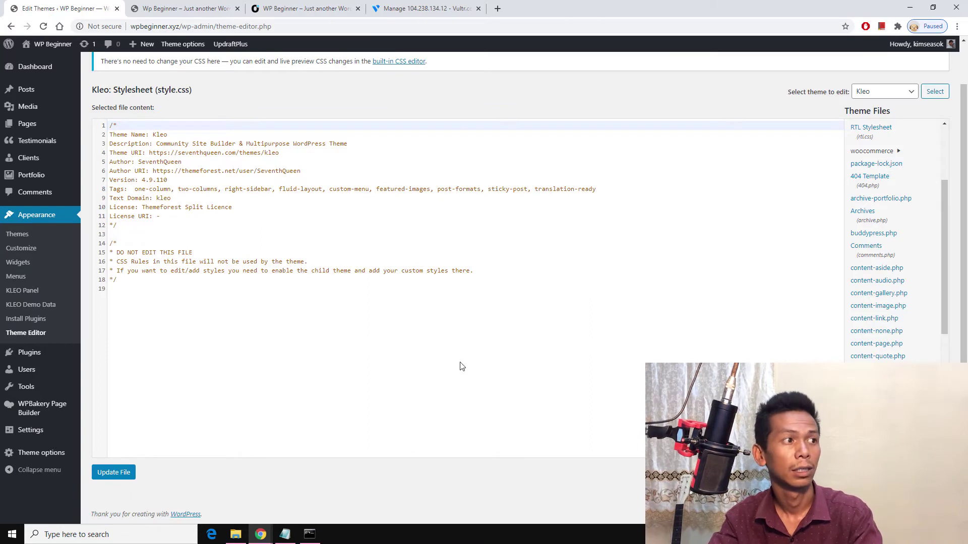
left_click(437, 306)
left_click(224, 280)
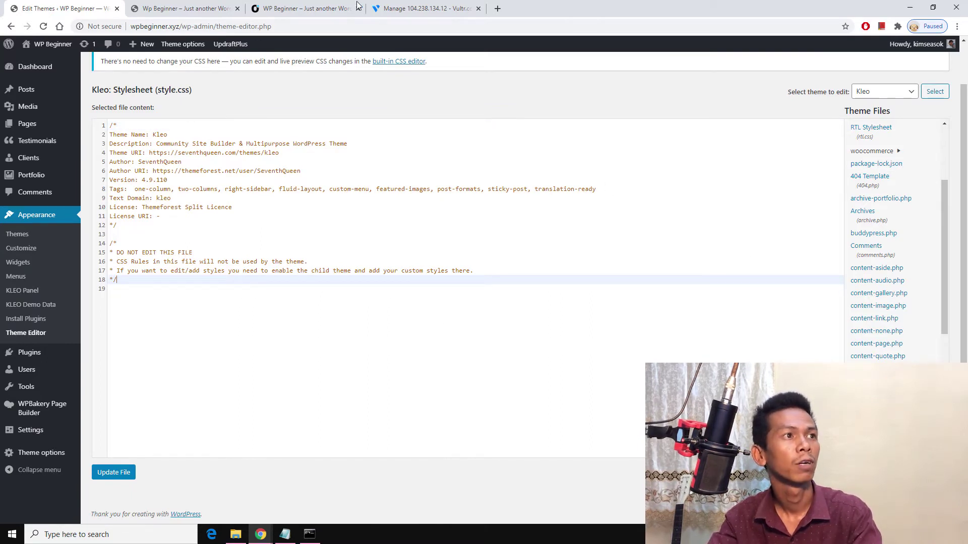
left_click(426, 9)
Step: Search Google in a new tab for 'change wordpress site', removing 'mysql' from the suggested query
left_click(498, 10)
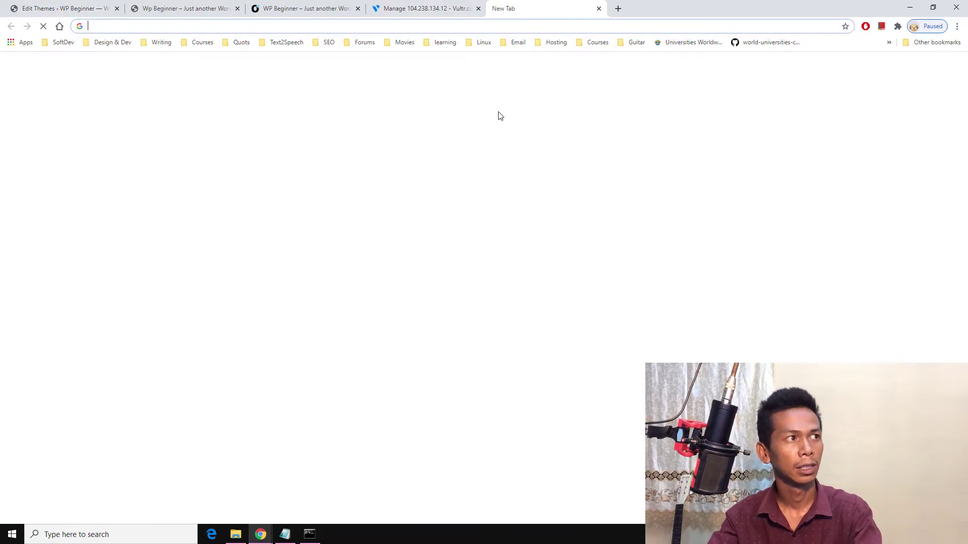
type("chang")
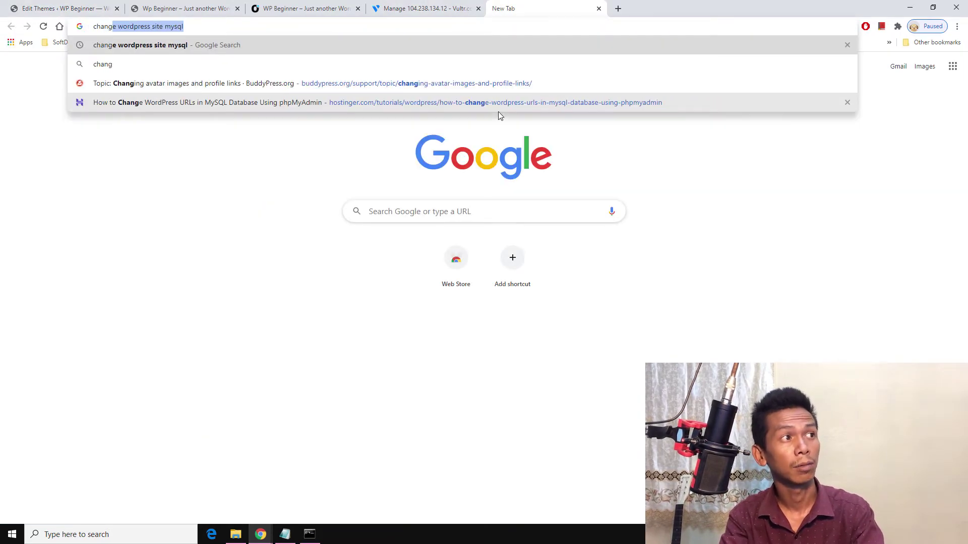
key("Return")
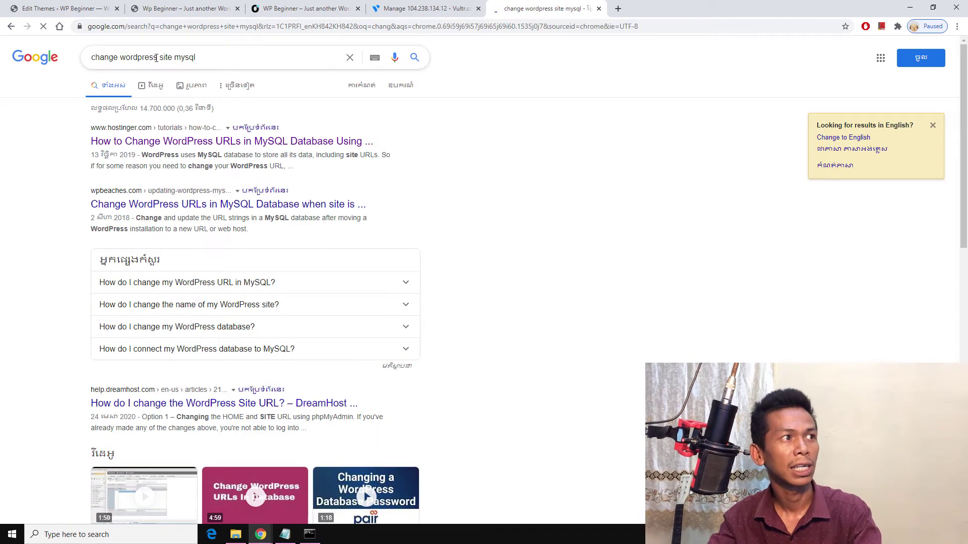
left_click(173, 57)
key("shift+End")
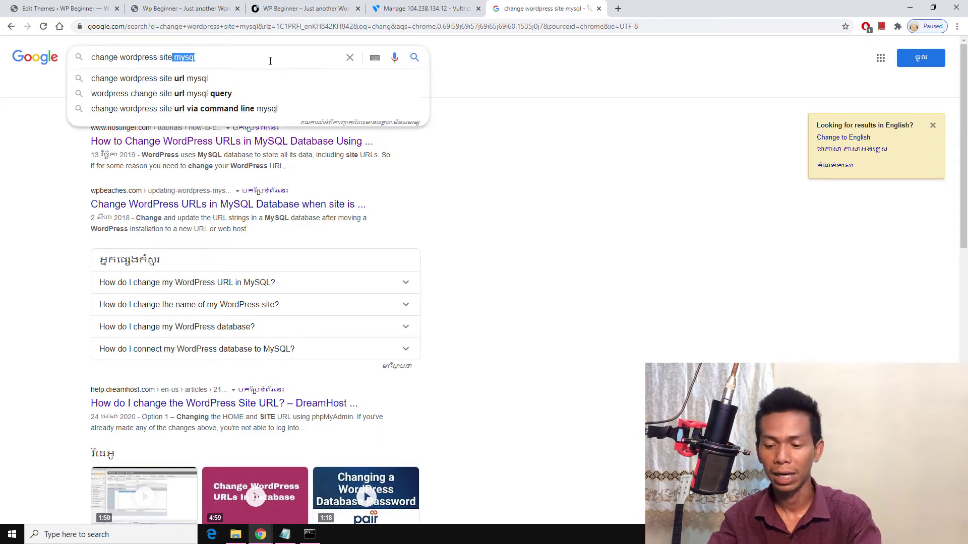
key("BackSpace")
key("Return")
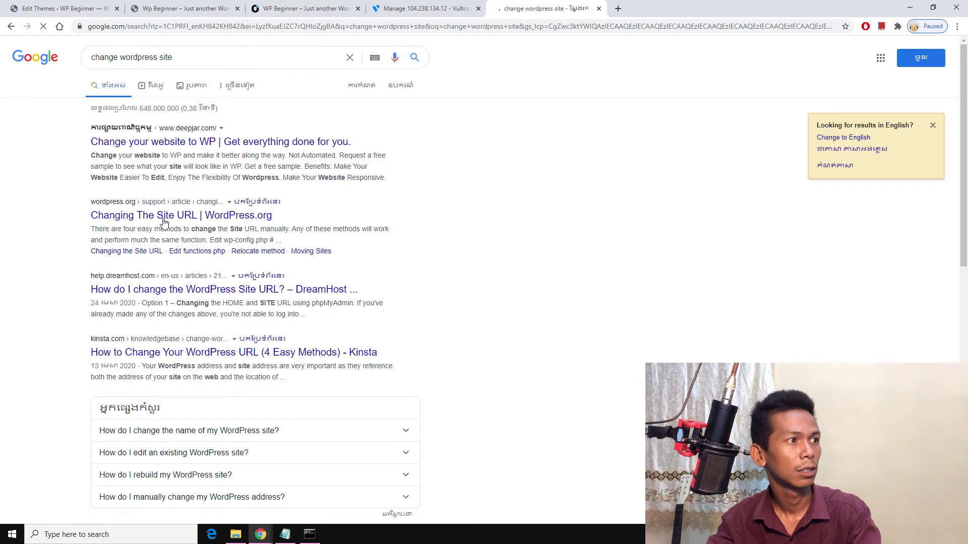
Step: Open the 'Changing The Site URL' article and highlight its WP_HOME and WP_SITEURL define lines for wp-config.php
left_click(236, 217)
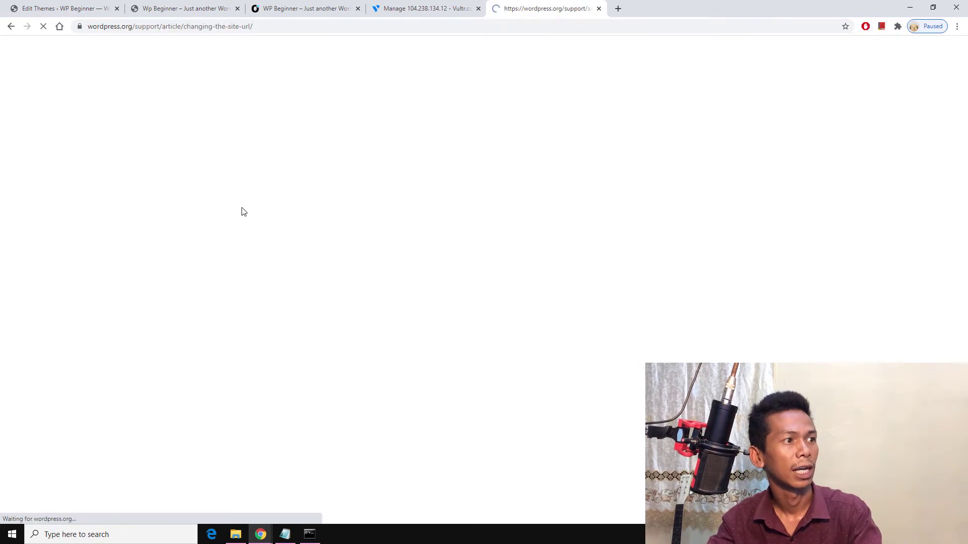
scroll(560, 192, "down", 12)
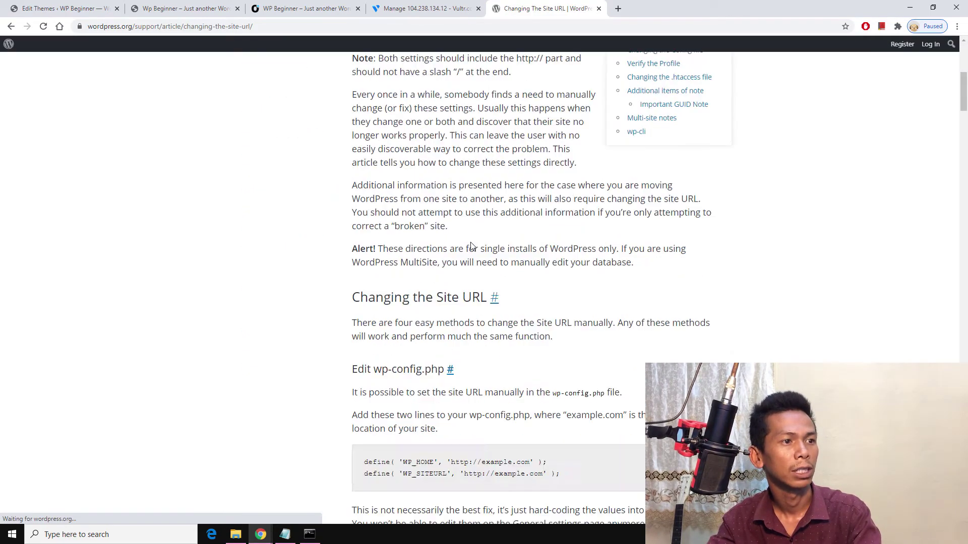
left_click_drag(578, 261, 351, 252)
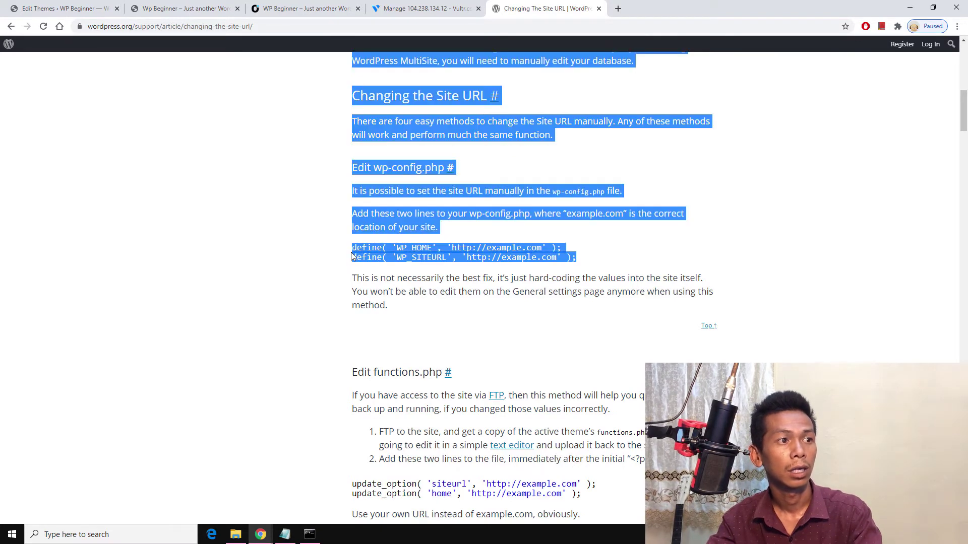
left_click(489, 247)
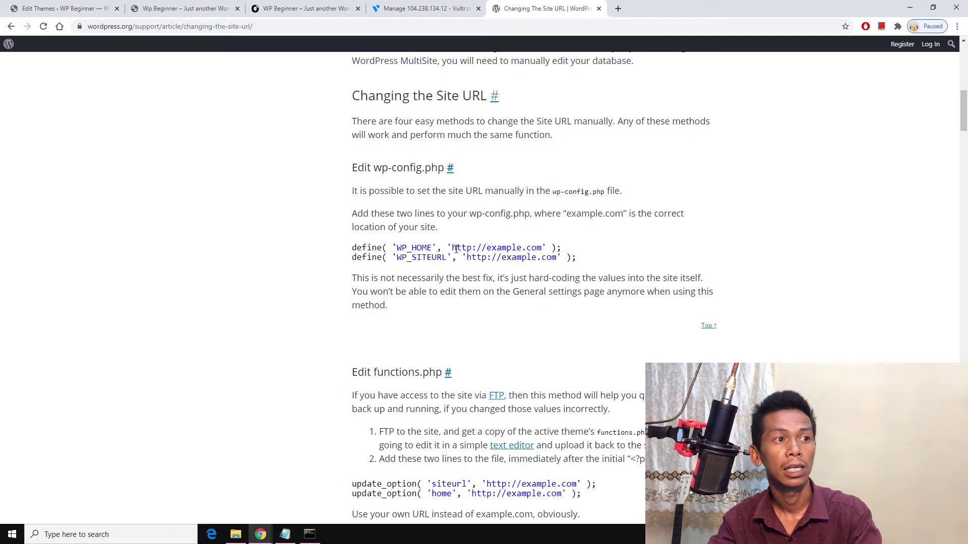
left_click_drag(456, 249, 528, 249)
left_click_drag(465, 257, 369, 249)
left_click(608, 256)
scroll(479, 309, "down", 6)
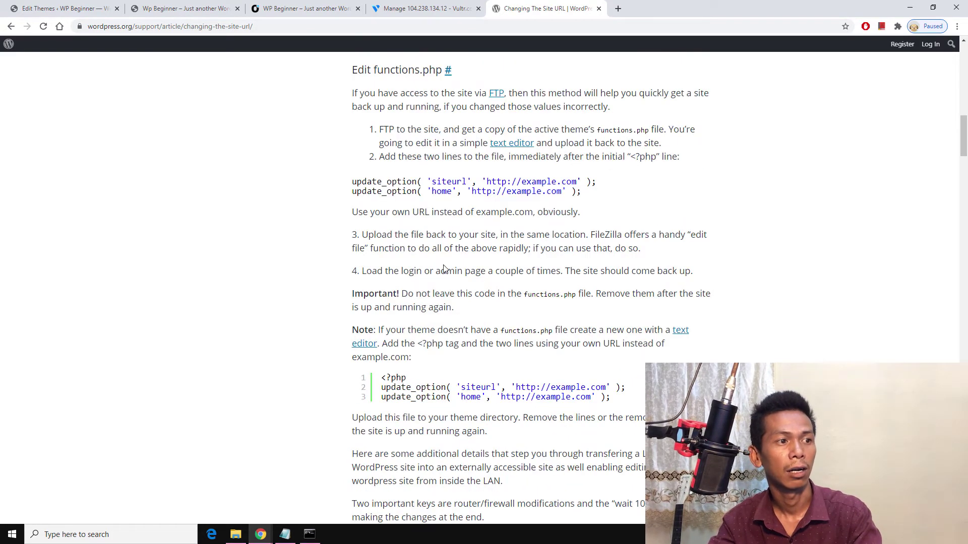
scroll(443, 268, "up", 15)
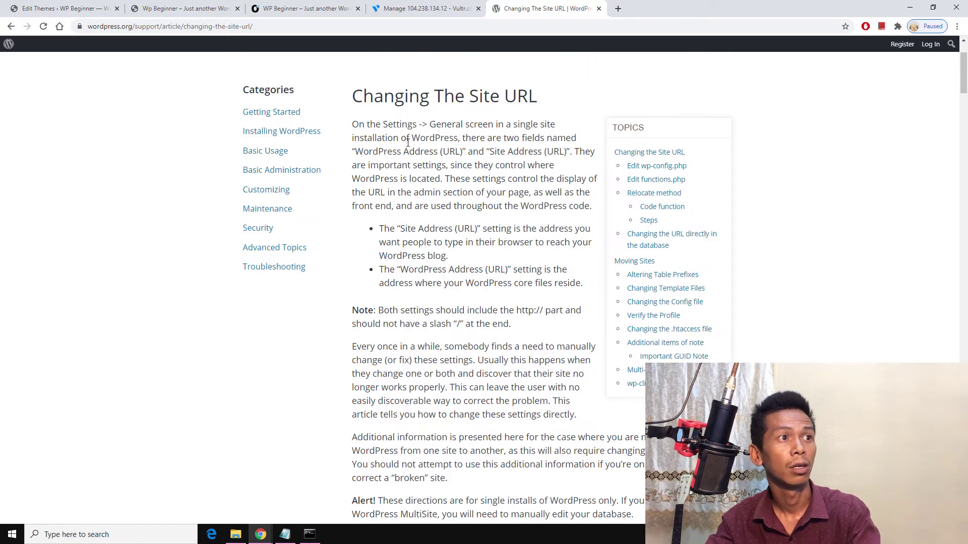
scroll(407, 142, "up", 2)
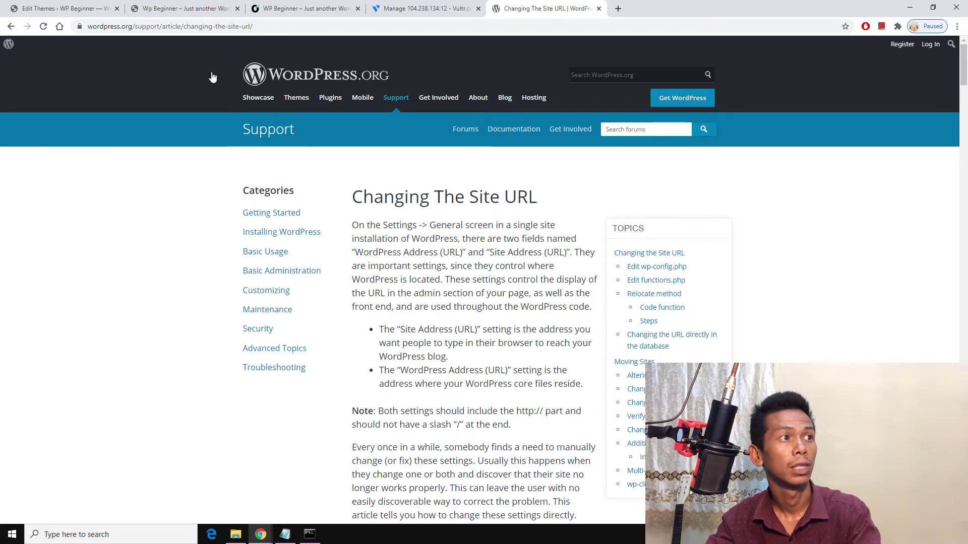
Step: Close the article and the duplicate WP Beginner tab, returning to the Kleo theme's style.css editor
left_click(598, 8)
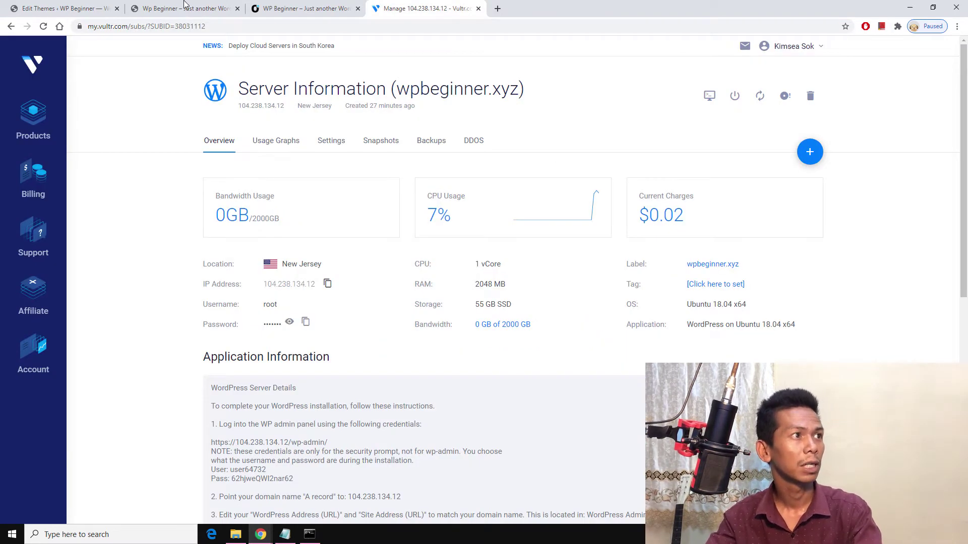
left_click(184, 7)
key("F5")
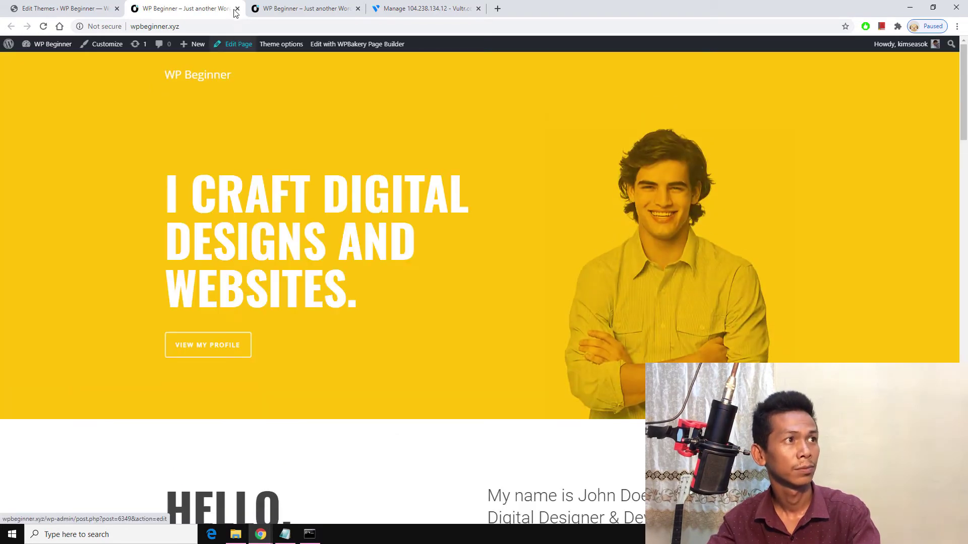
left_click(237, 8)
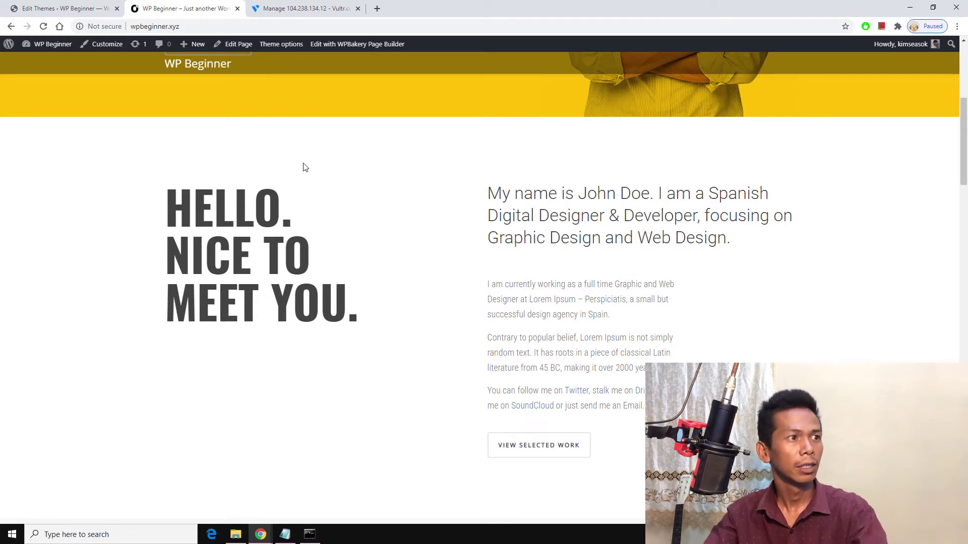
left_click(51, 8)
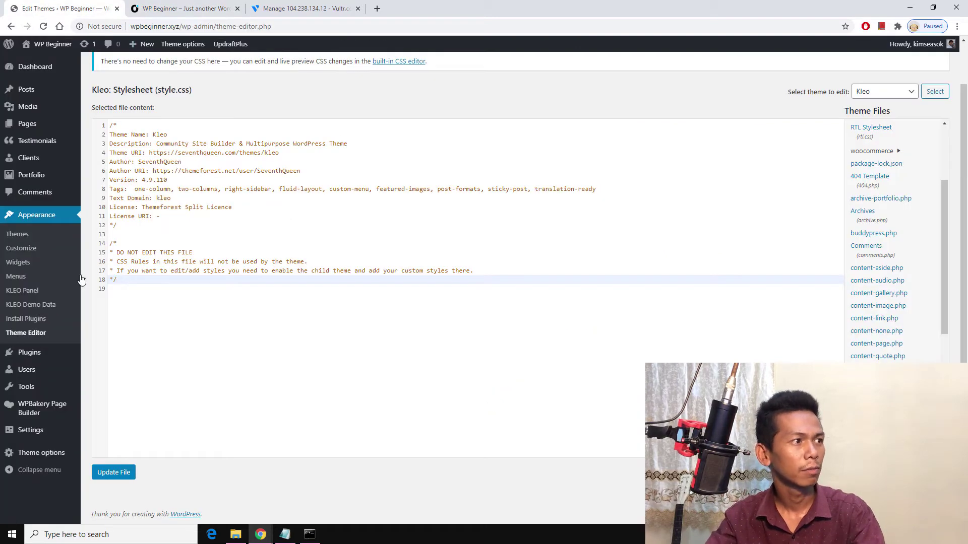
mouse_move(21, 361)
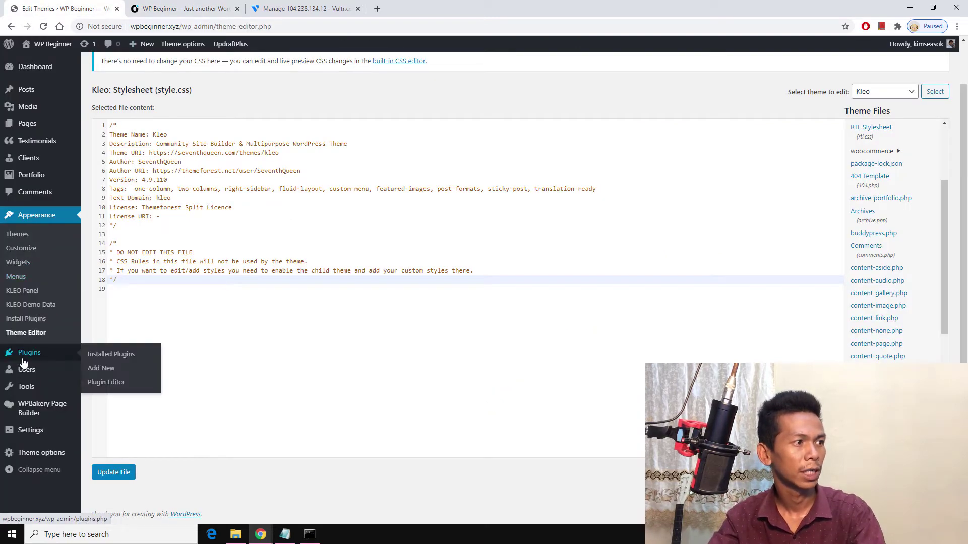
Step: Search Add Plugins for 'wp reset' and find the WP Reset plugin
left_click(110, 355)
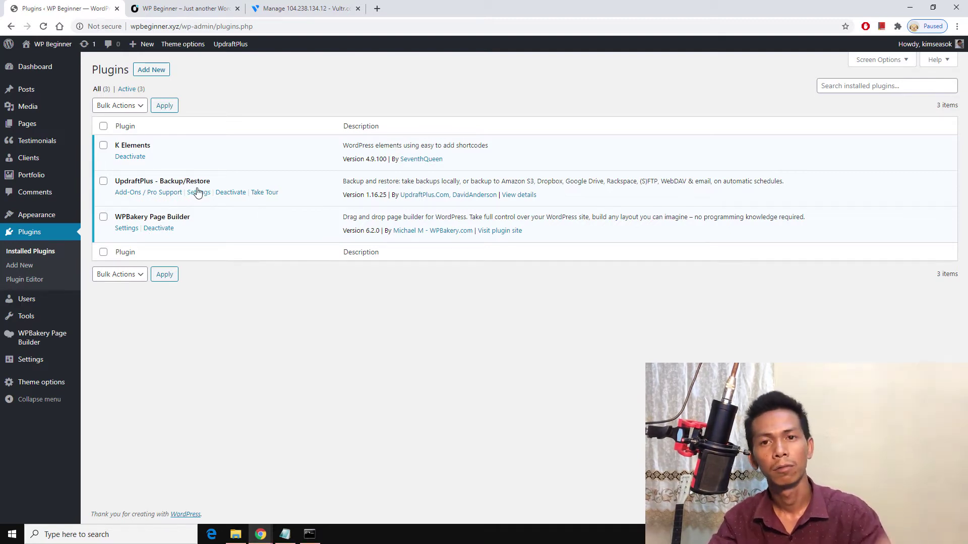
left_click(838, 87)
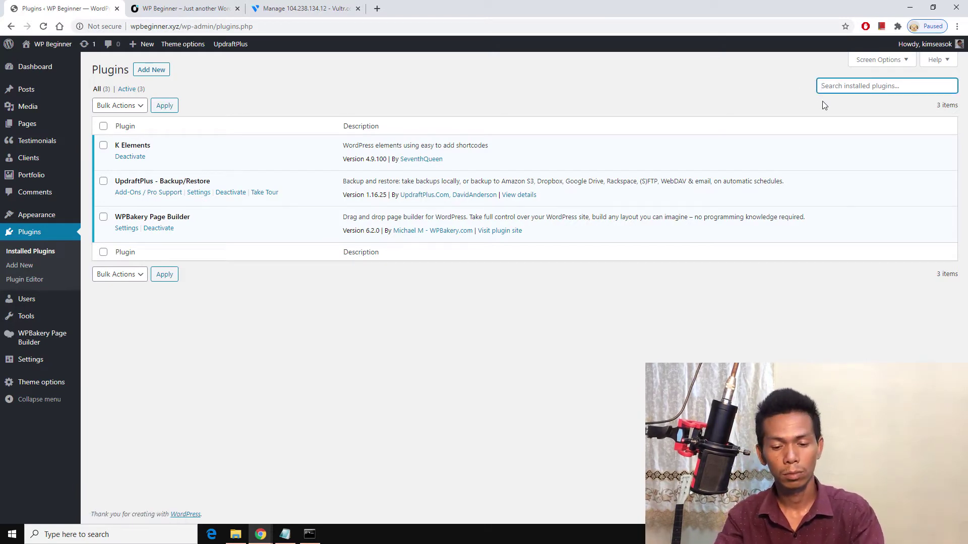
left_click(164, 72)
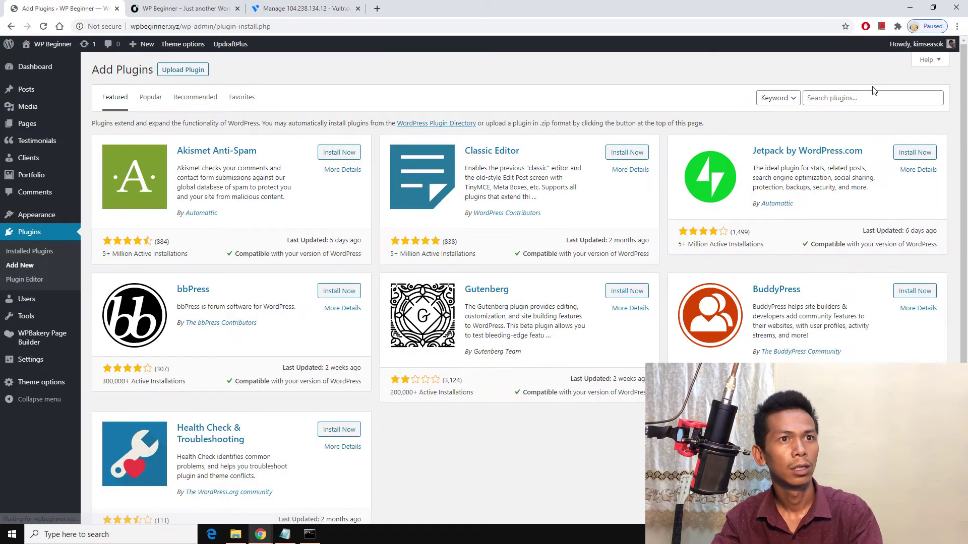
left_click(872, 97)
type("wp reset")
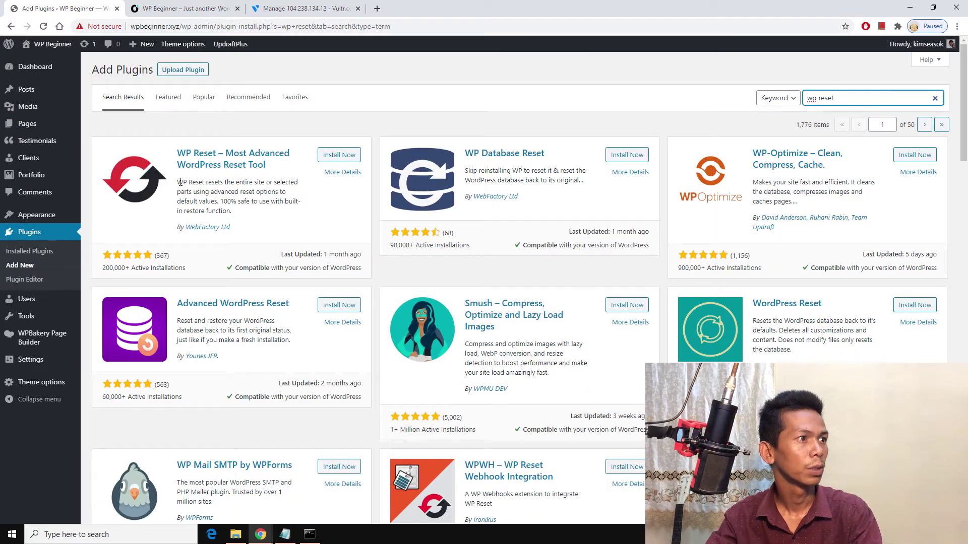
left_click_drag(180, 182, 269, 202)
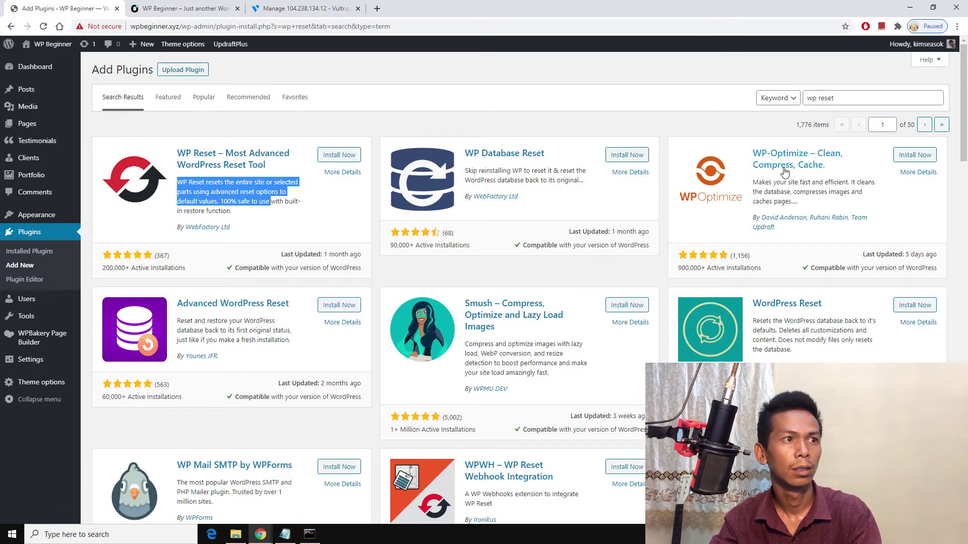
Step: Install WP Reset – Most Advanced WordPress Reset Tool and activate it
left_click(351, 156)
scroll(317, 323, "down", 5)
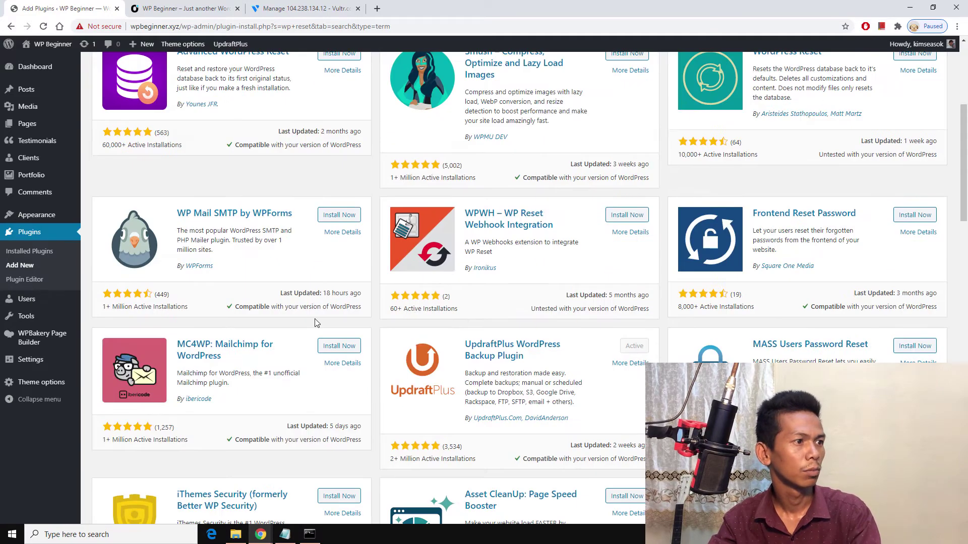
scroll(361, 292, "down", 4)
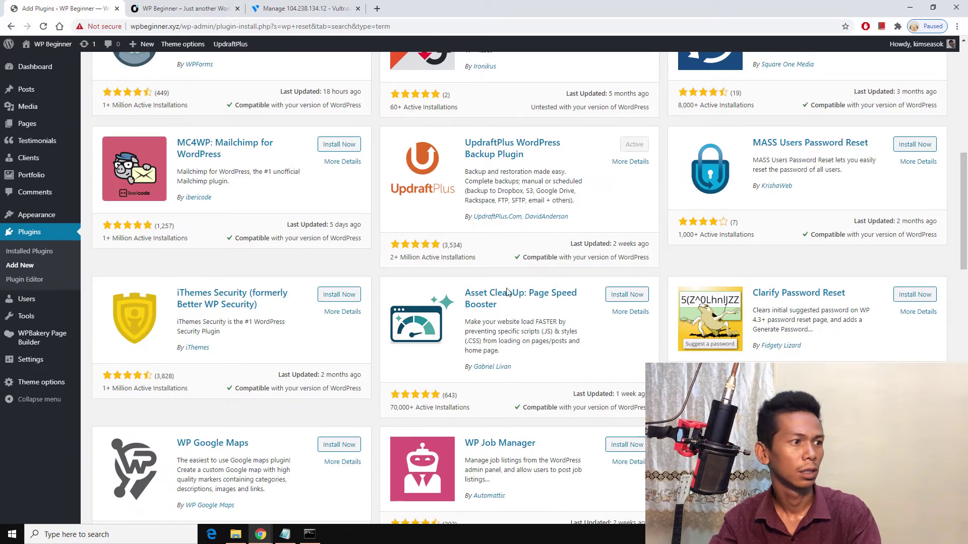
scroll(359, 327, "up", 10)
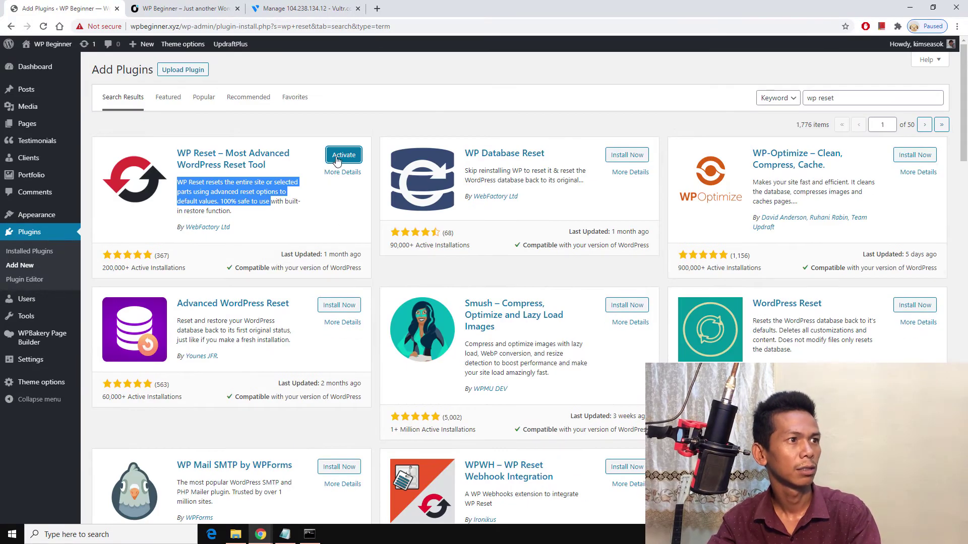
left_click(344, 155)
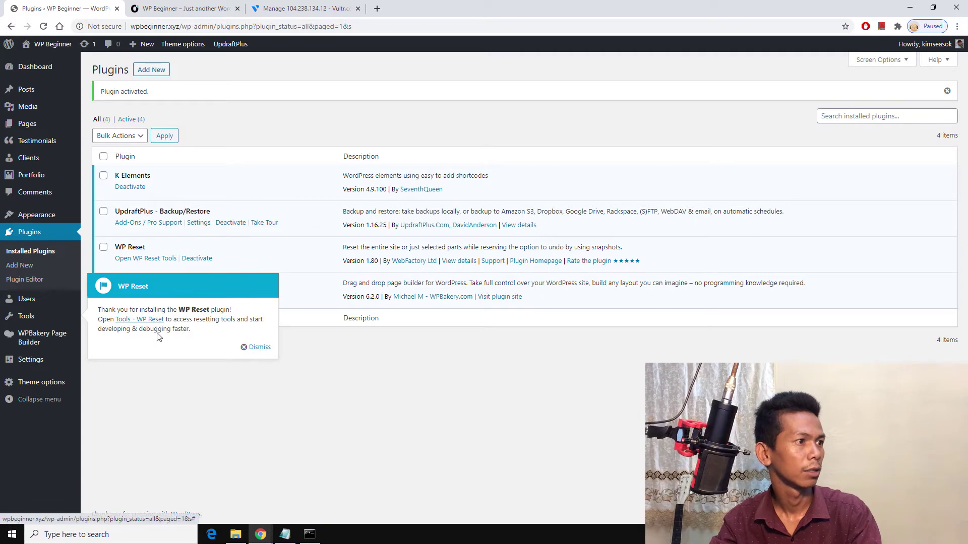
Step: Open Tools > WP Reset and review the table of what each reset type deletes
left_click(142, 323)
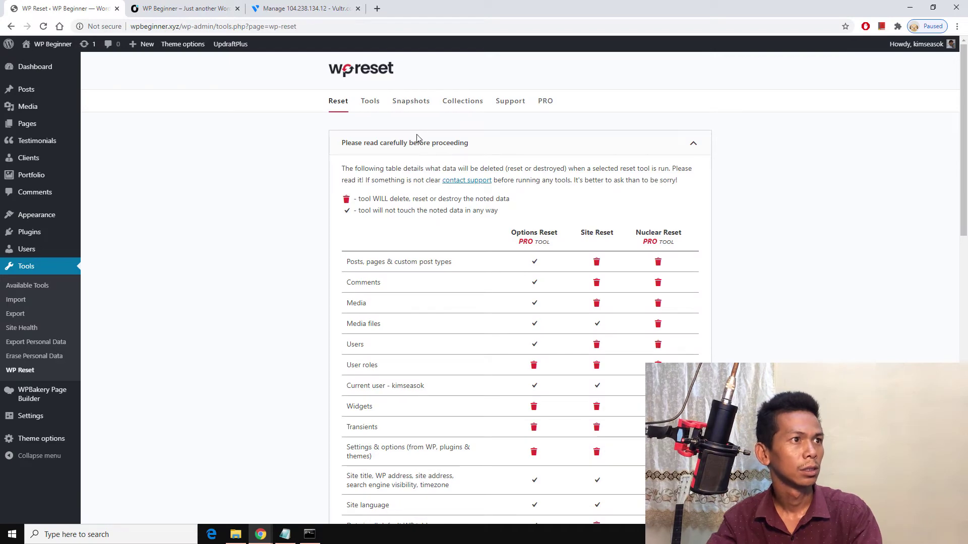
scroll(411, 166, "down", 7)
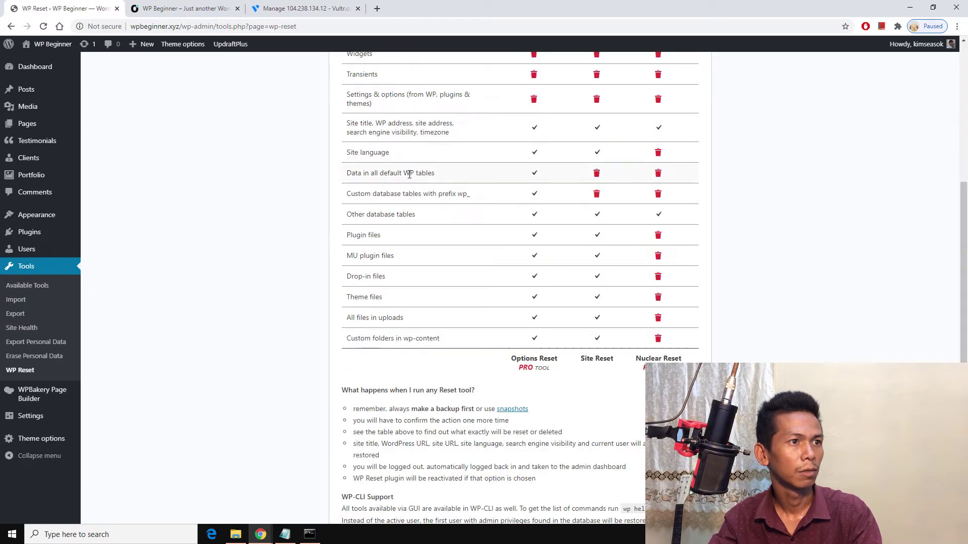
scroll(409, 174, "up", 4)
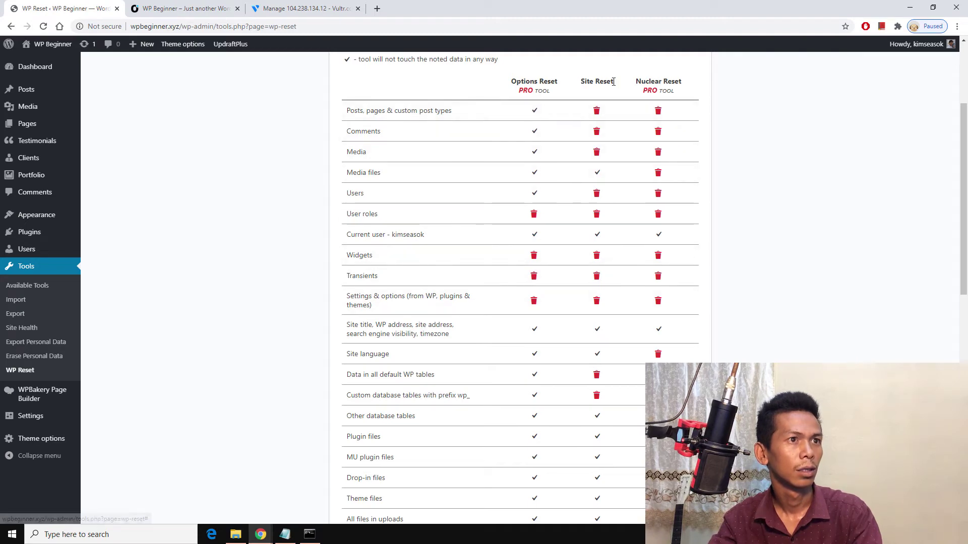
scroll(595, 251, "down", 7)
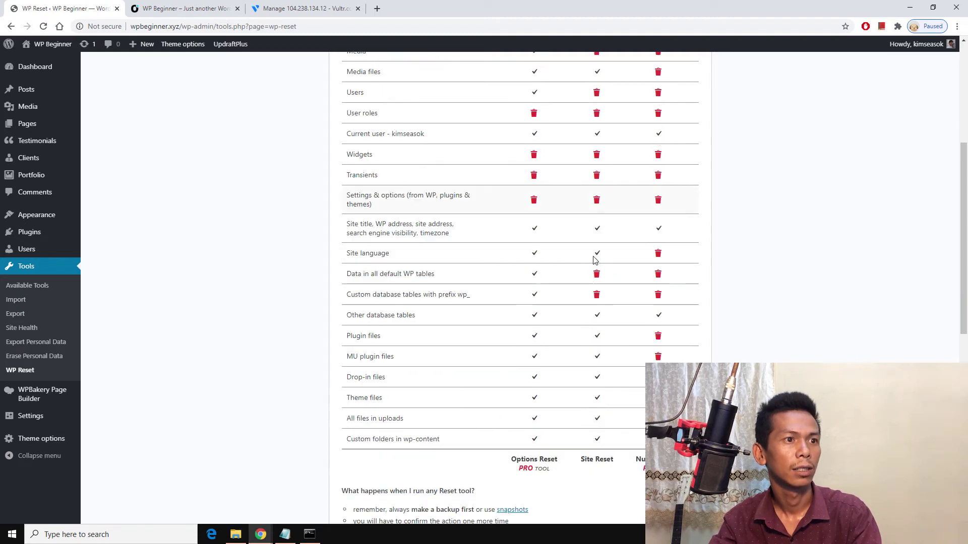
scroll(595, 204, "up", 6)
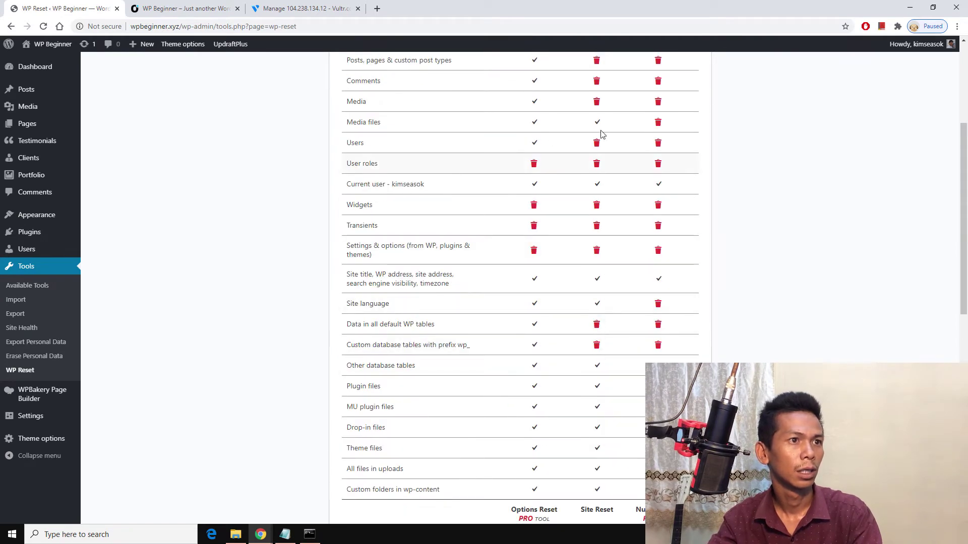
scroll(599, 134, "up", 4)
Step: Browse WP Reset's Tools tab, including Clean uploads Folder and Delete .htaccess File
left_click(373, 107)
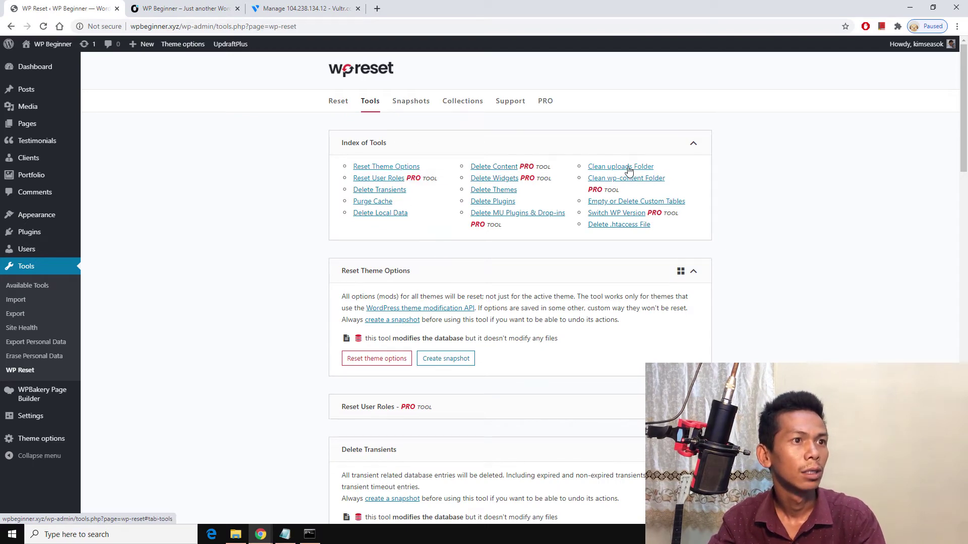
scroll(516, 253, "down", 4)
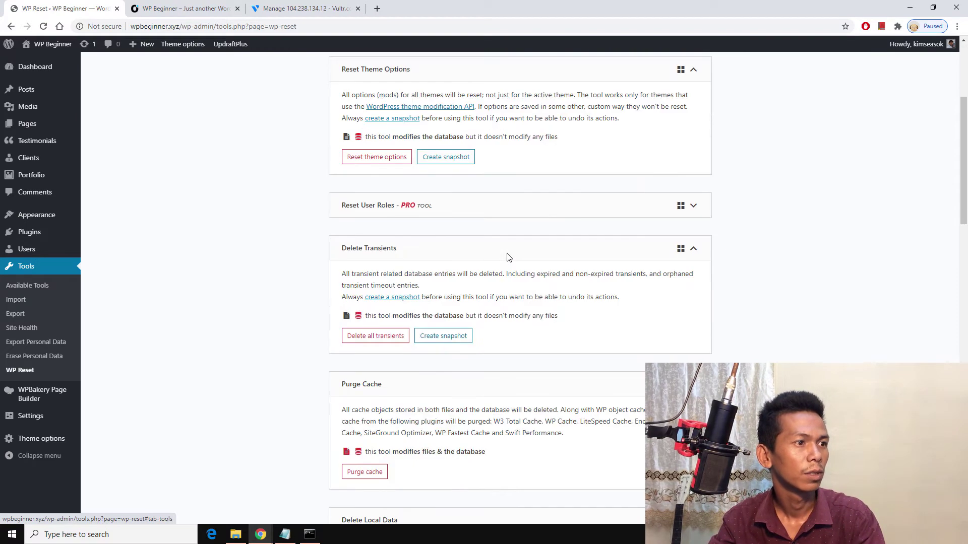
scroll(504, 255, "up", 2)
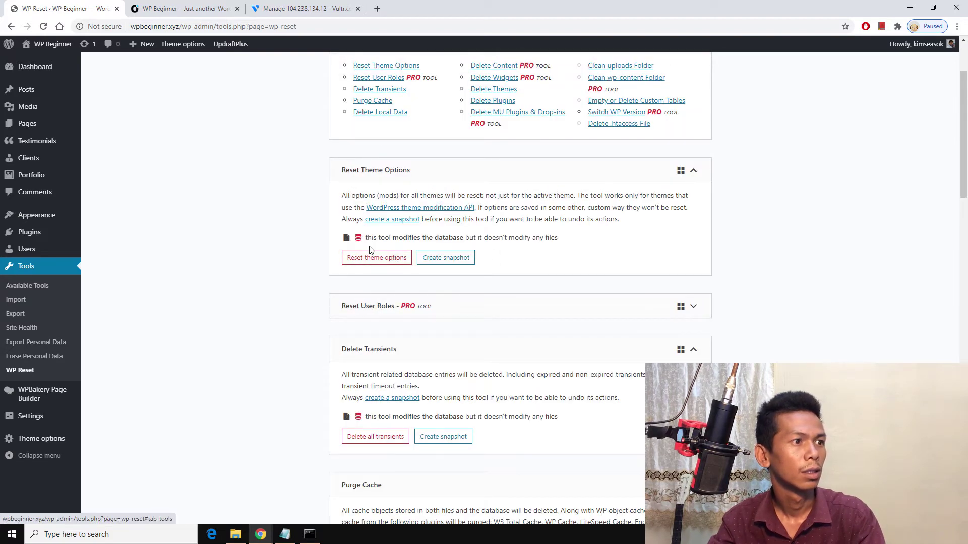
scroll(369, 250, "down", 15)
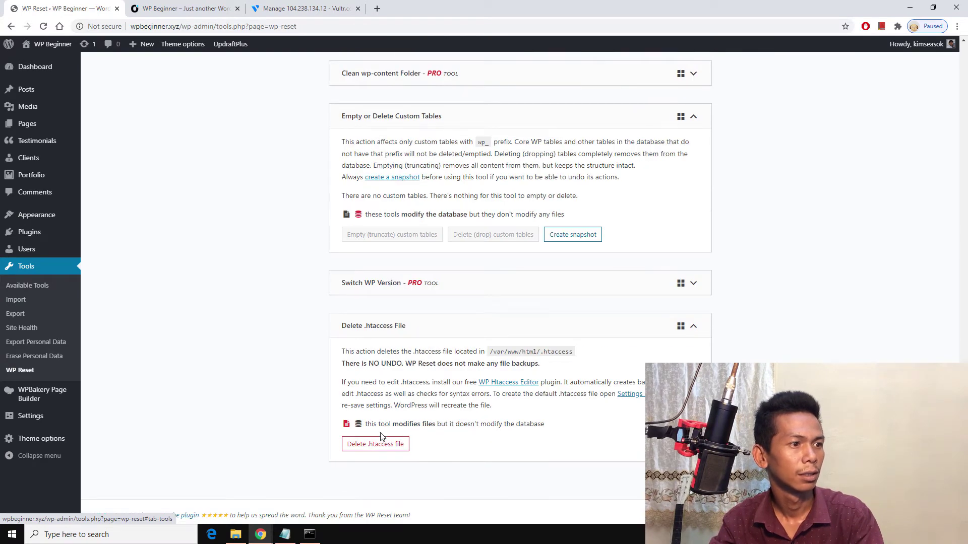
left_click(206, 6)
left_click(75, 4)
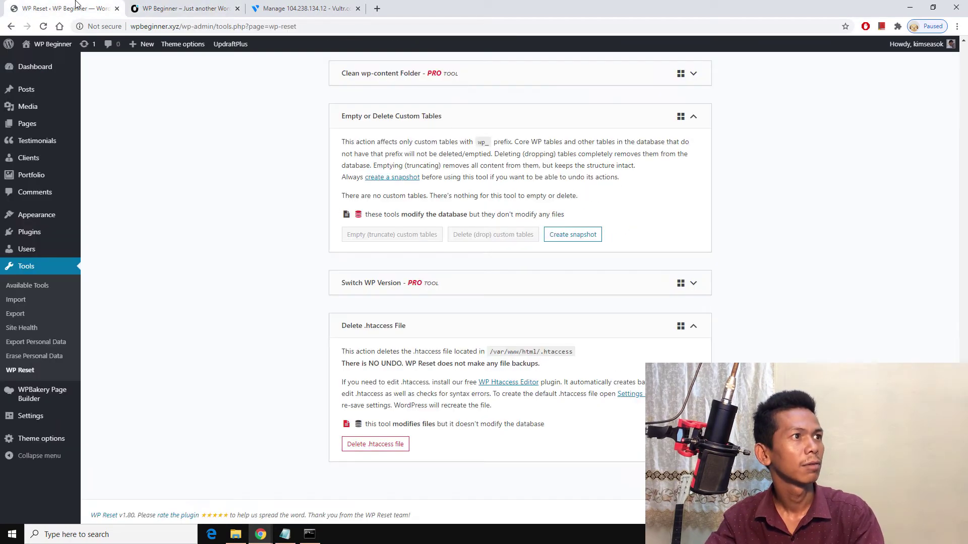
Step: In Vultr, look over the products overview and DNS domains, then return to server instances
left_click(309, 7)
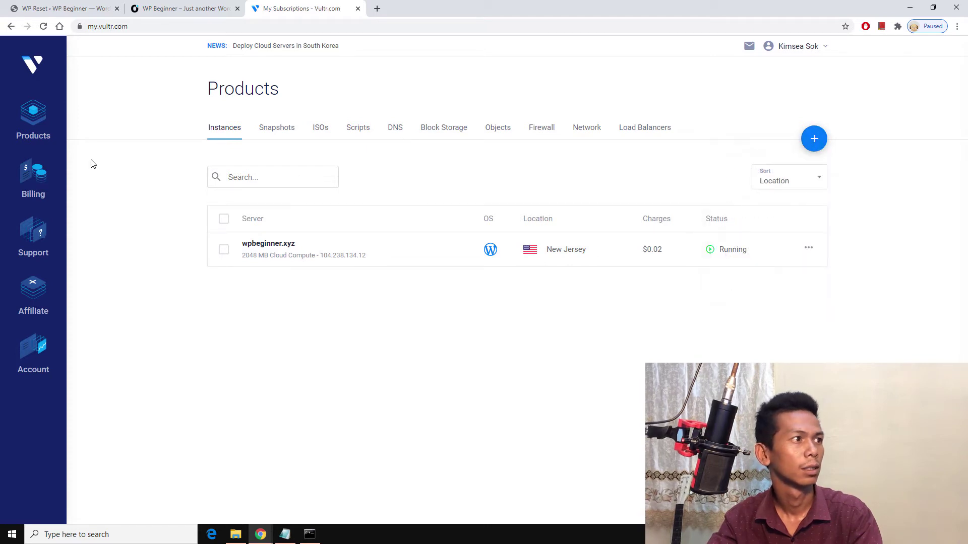
left_click(26, 122)
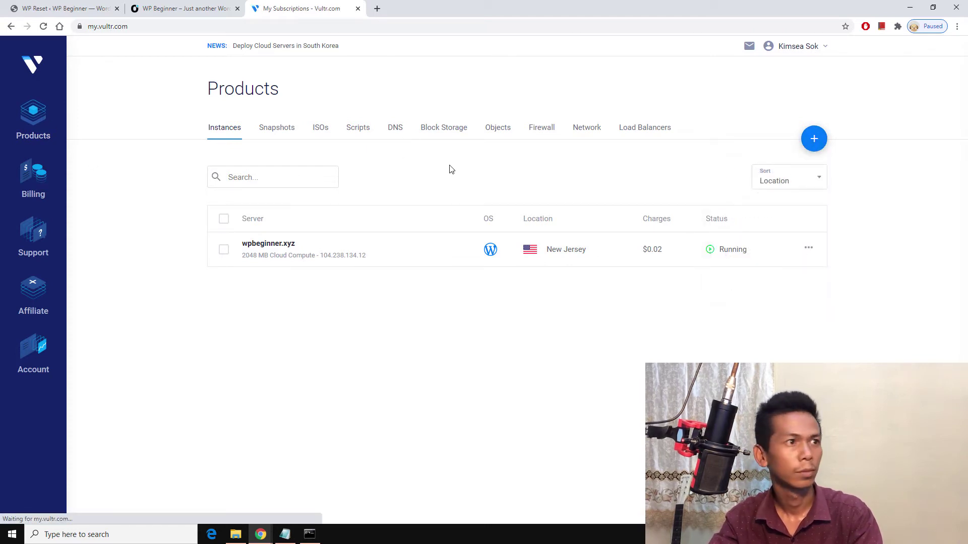
left_click(394, 132)
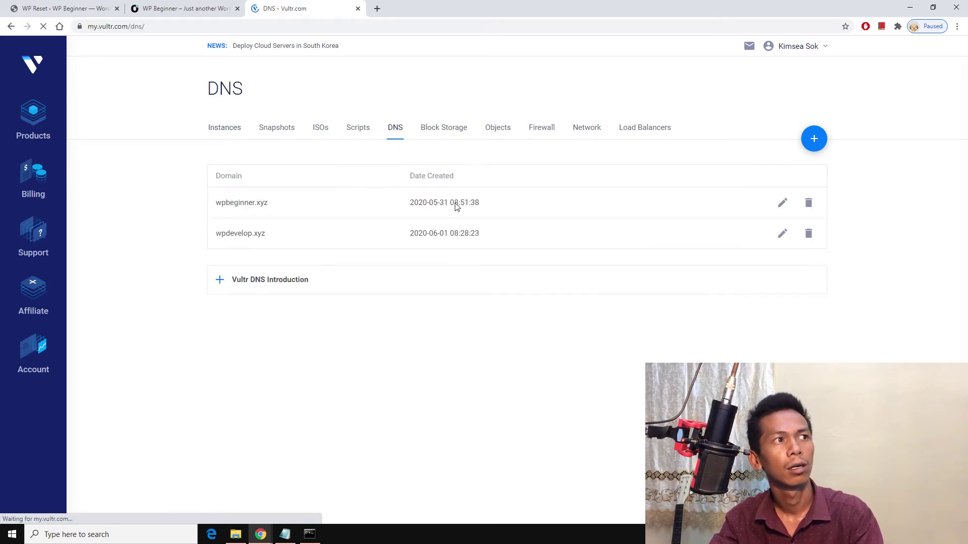
left_click(227, 132)
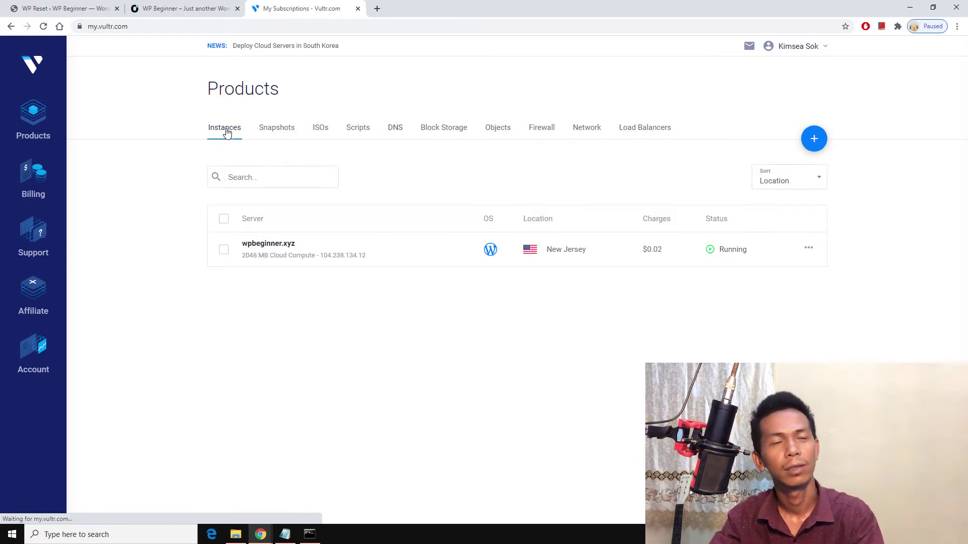
Step: Start a new Cloud Compute server in New York (NJ) with the WordPress application
mouse_move(813, 140)
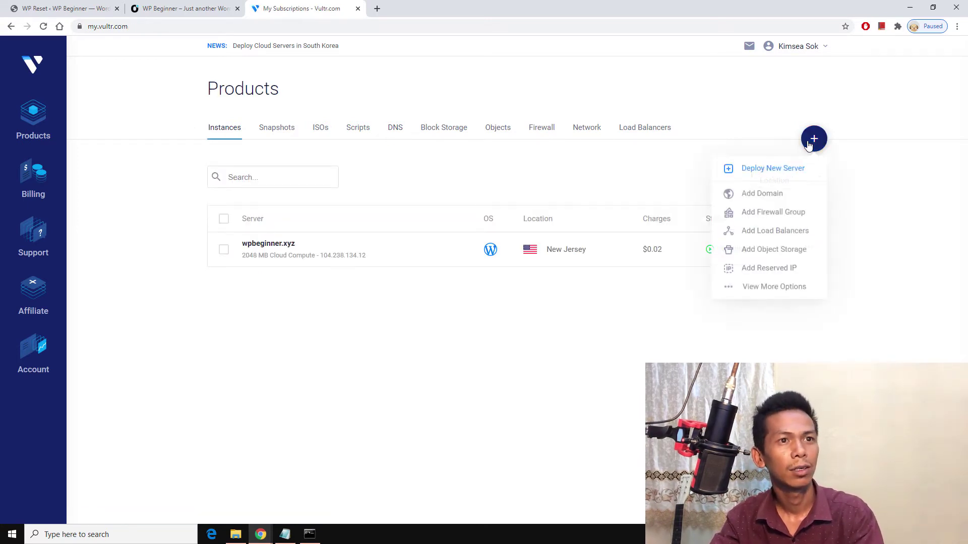
left_click(771, 166)
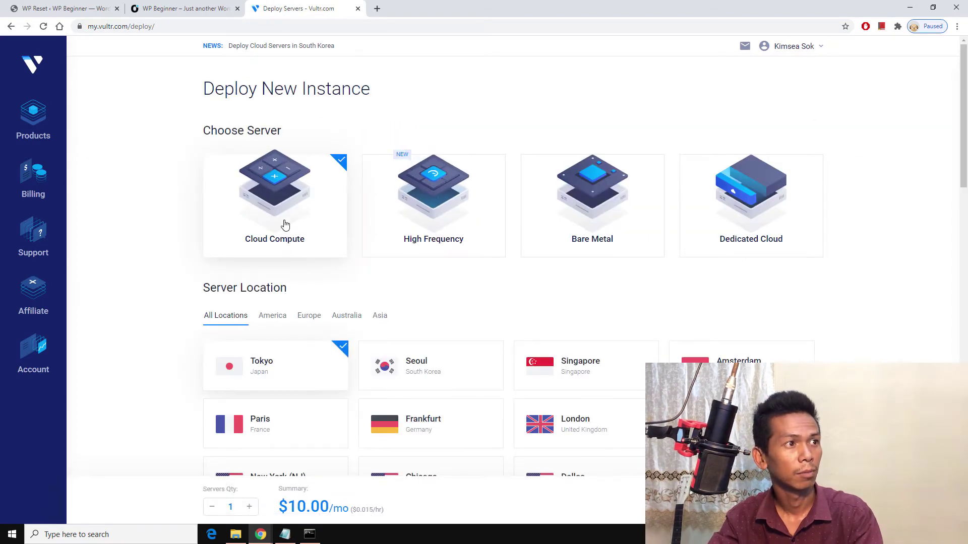
scroll(278, 255, "down", 6)
left_click(270, 184)
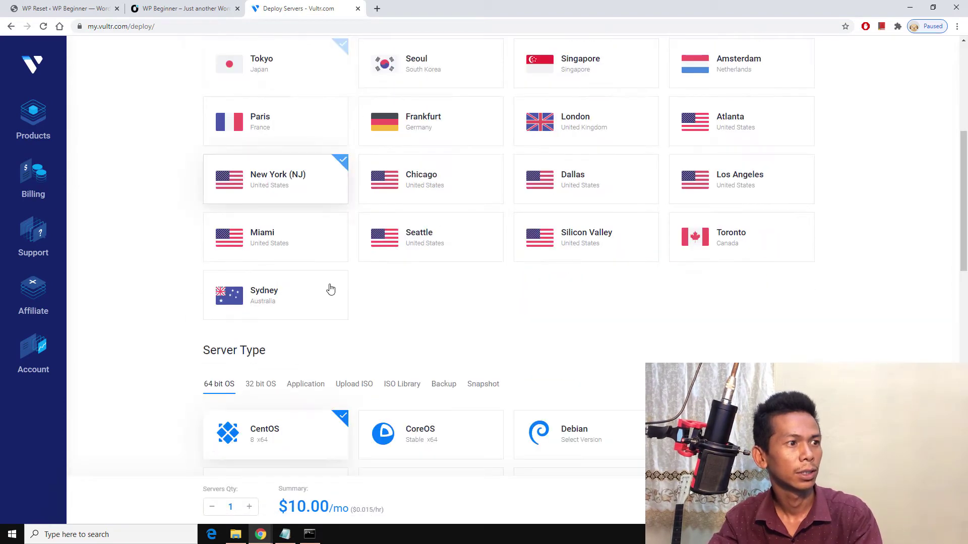
scroll(317, 239, "down", 4)
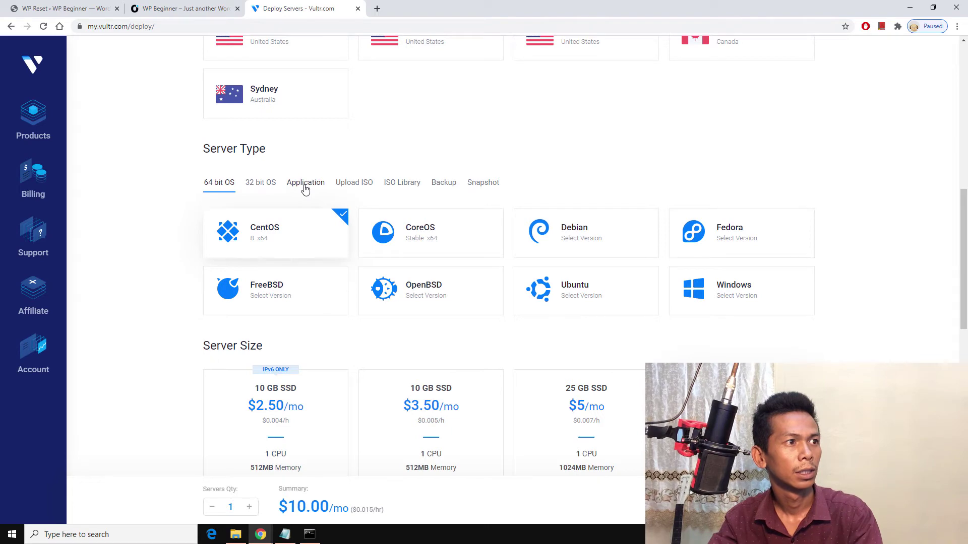
left_click(305, 188)
scroll(279, 317, "down", 4)
left_click(283, 305)
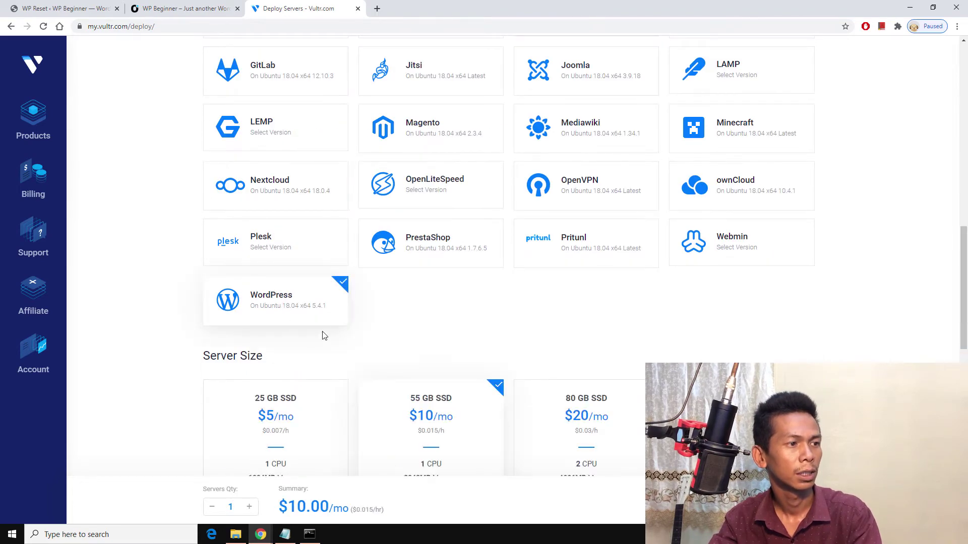
Step: Set the server hostname and label to wpbeginner.xyz and deploy it
scroll(322, 343, "down", 10)
left_click(318, 393)
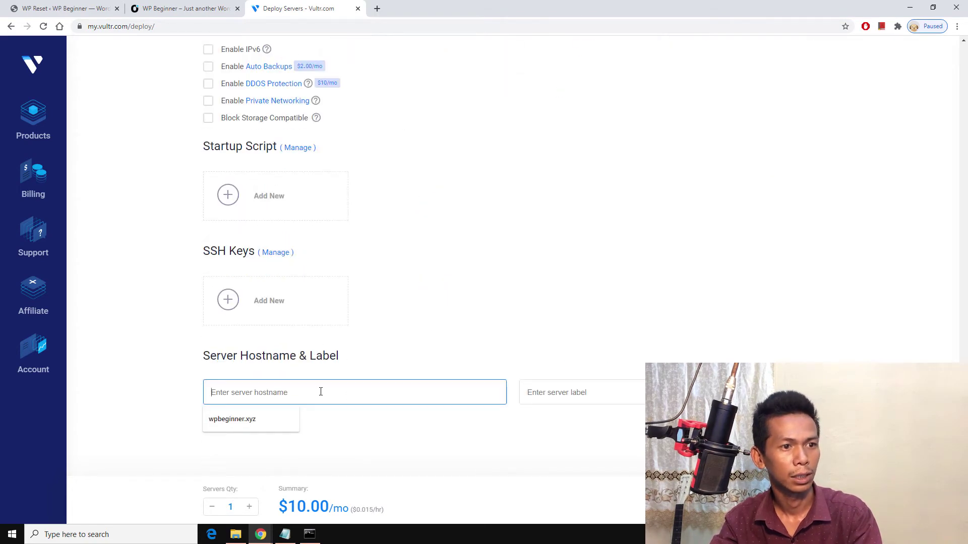
left_click(278, 418)
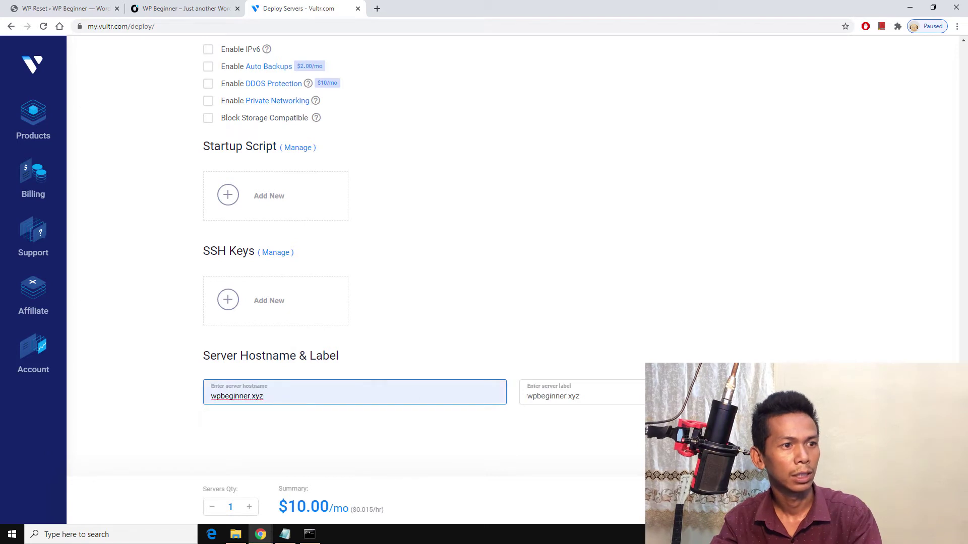
left_click(589, 394)
key("Return")
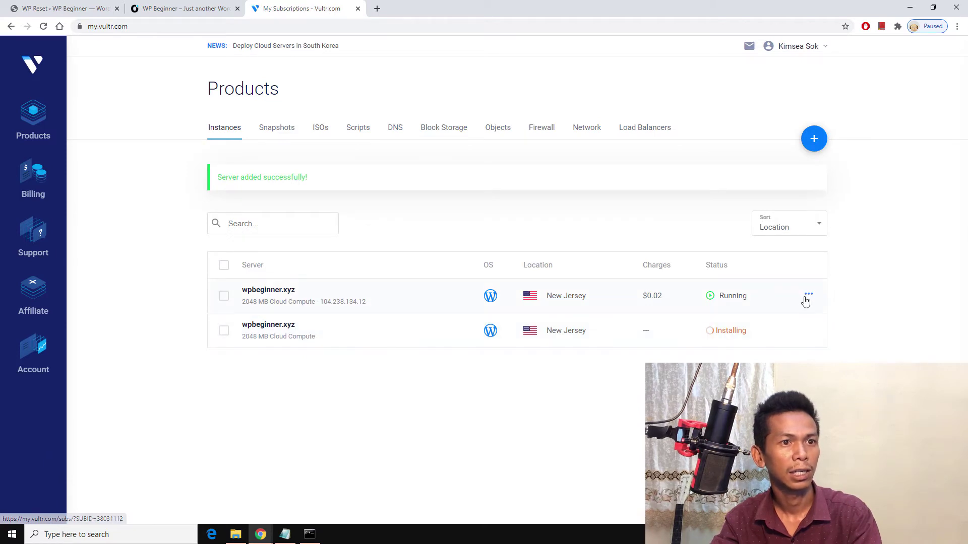
Step: Destroy the old running wpbeginner.xyz server and check the live site
left_click(805, 300)
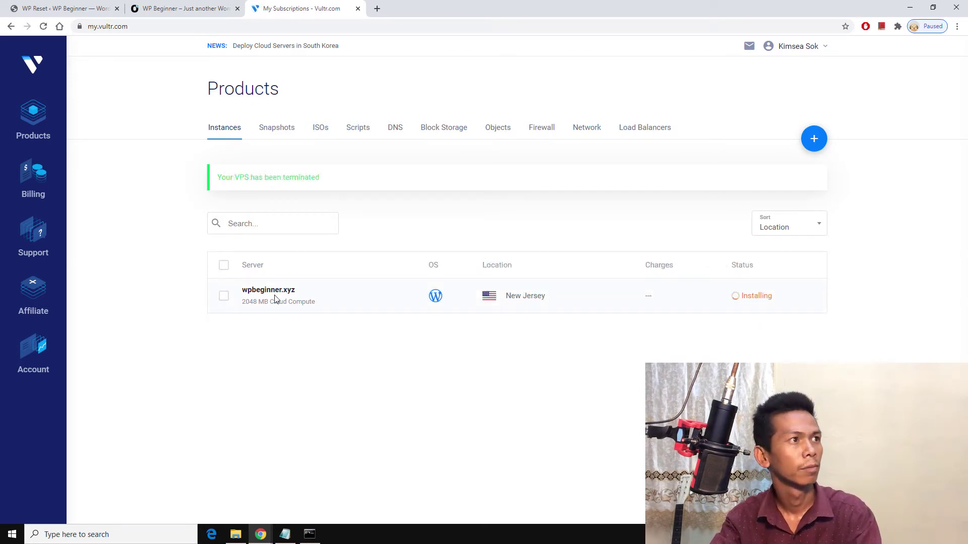
left_click(212, 4)
scroll(275, 168, "up", 6)
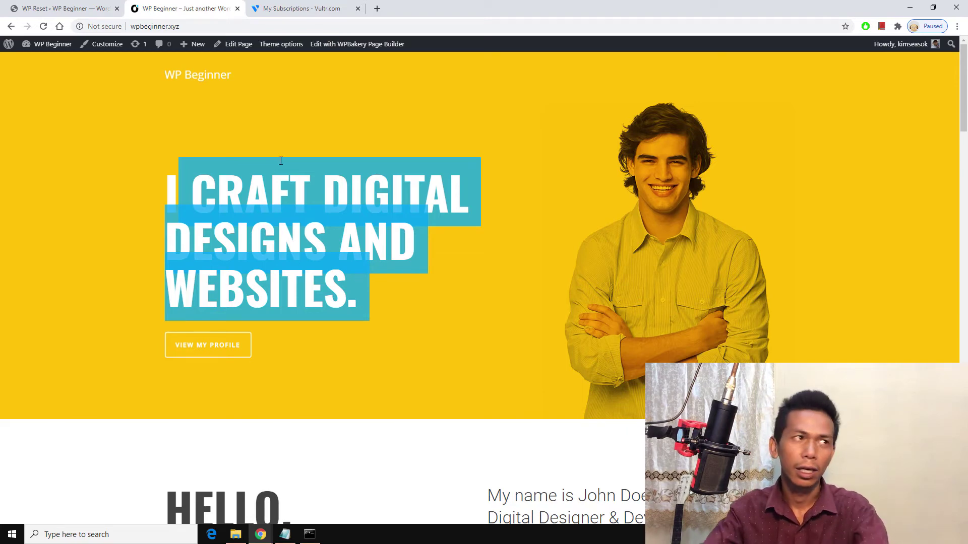
left_click(289, 4)
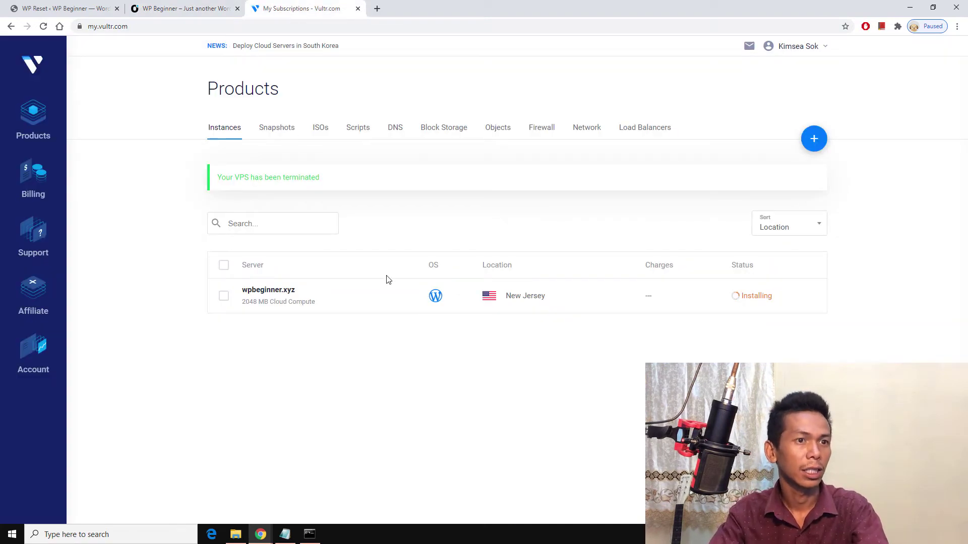
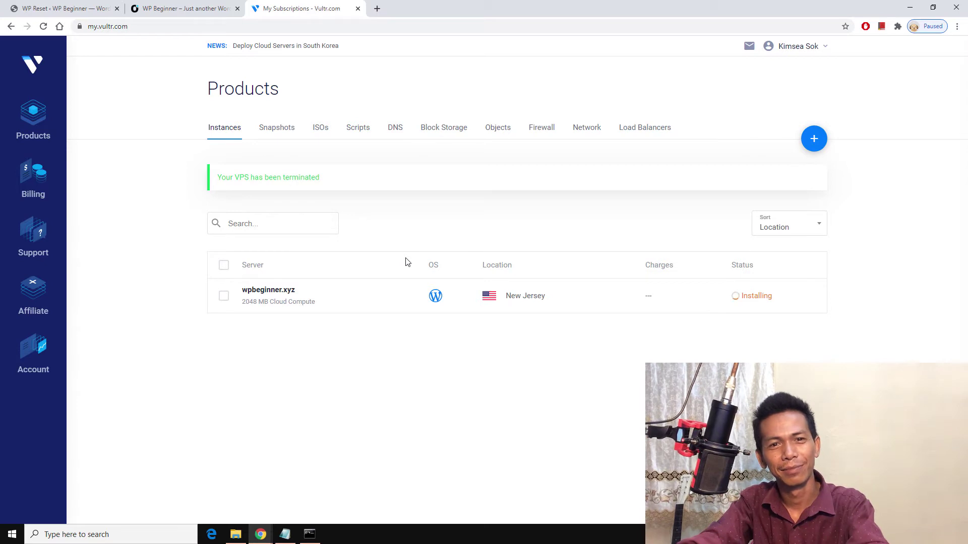
Step: View the wpbeginner.xyz server's details showing new IP 207.246.92.54, then return to Products
left_click(282, 297)
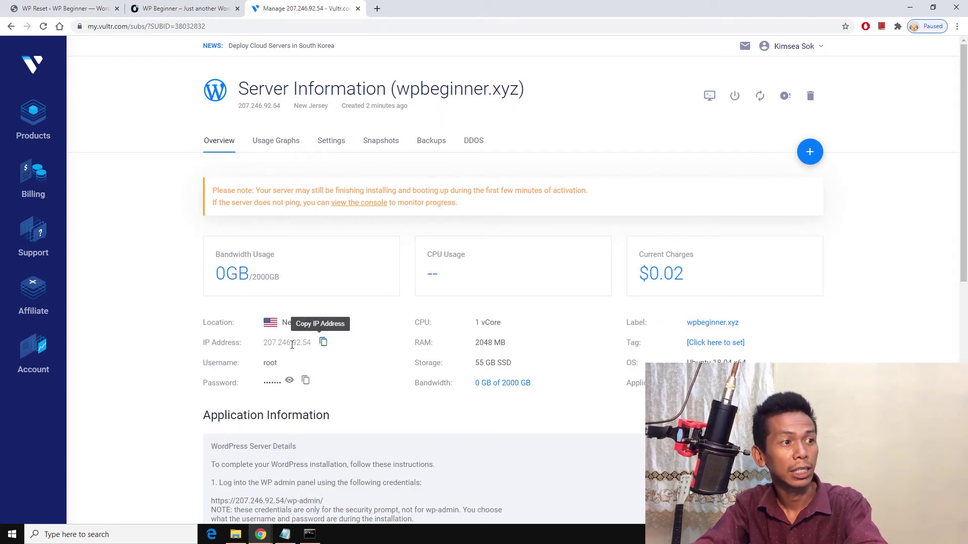
left_click(34, 123)
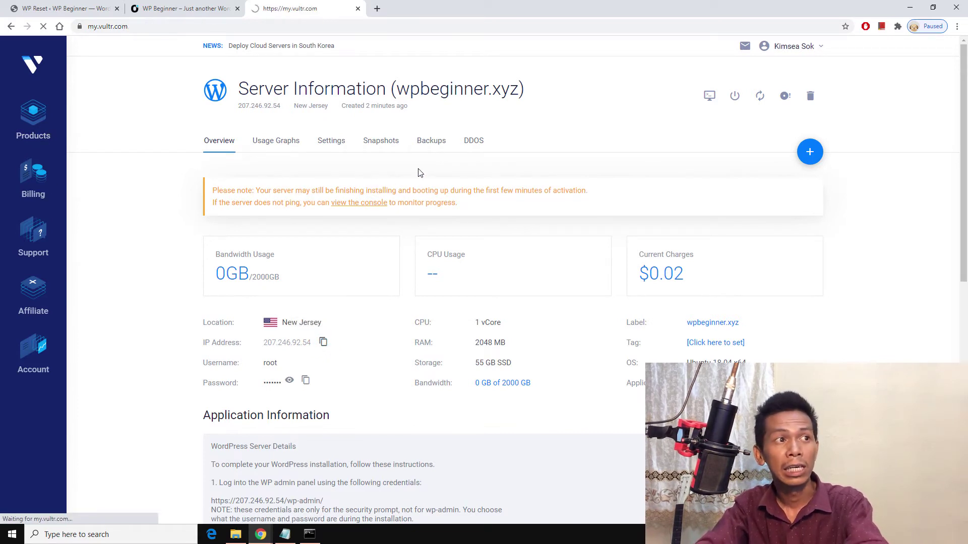
Step: Change the wpbeginner.xyz A record from 104.238.134.12 to 207.246.92.54 and check its 300 TTL
left_click(392, 130)
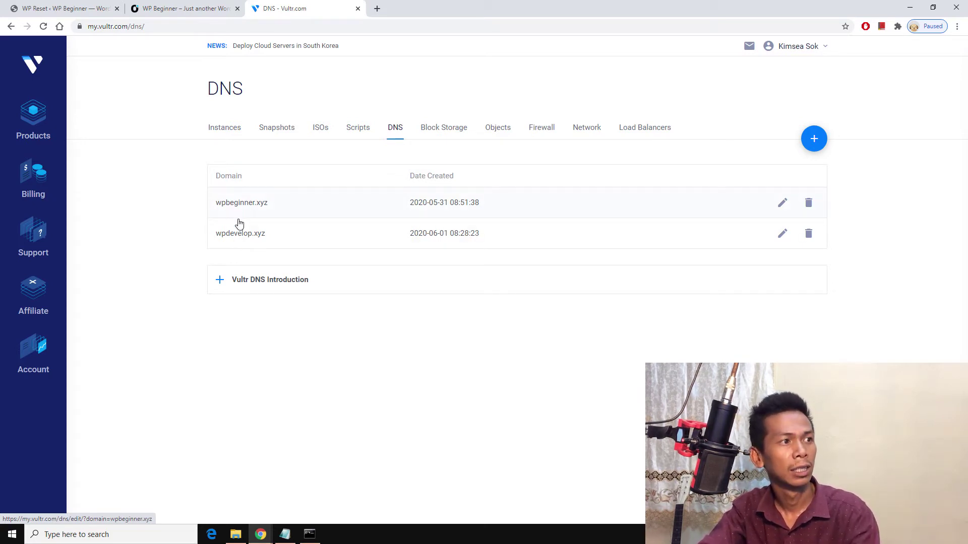
left_click(783, 204)
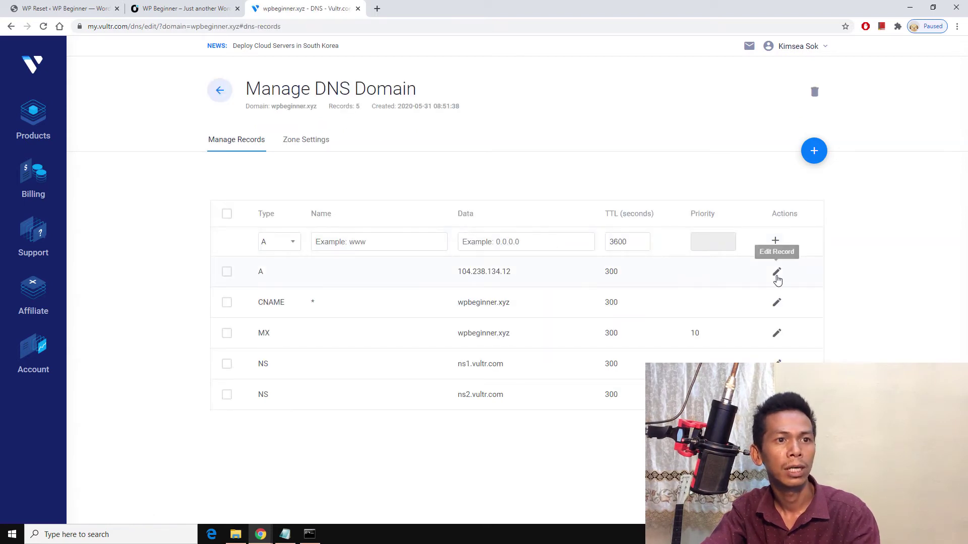
left_click(776, 272)
key("Tab")
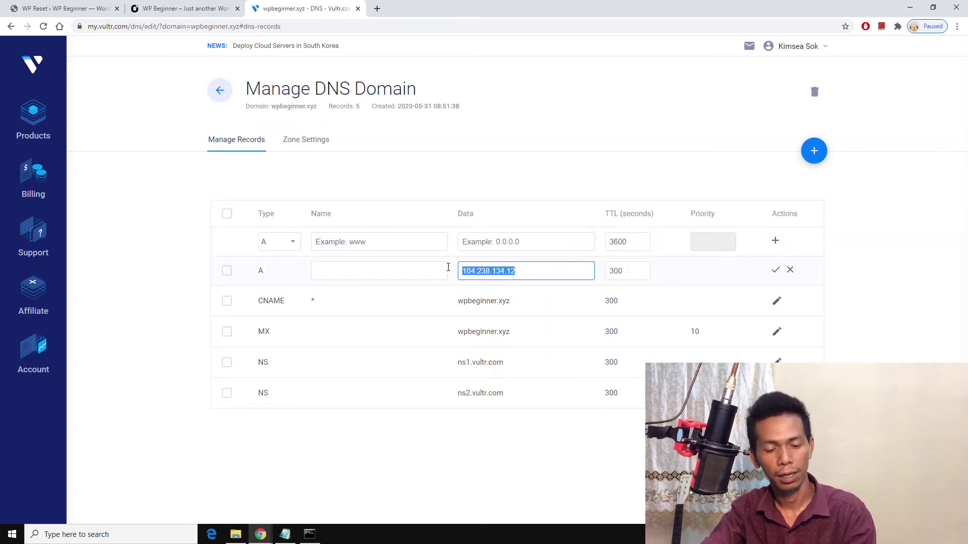
type("207.246.92.54")
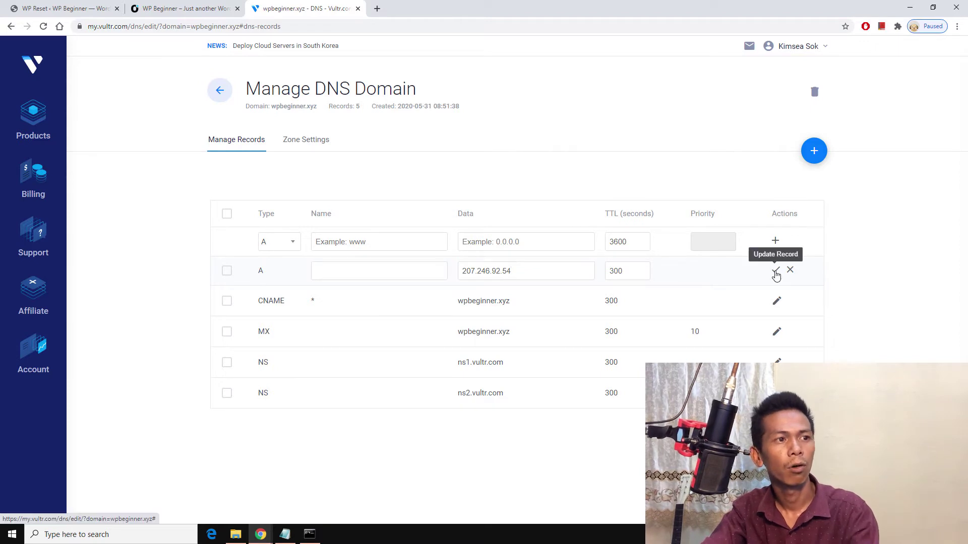
left_click(776, 275)
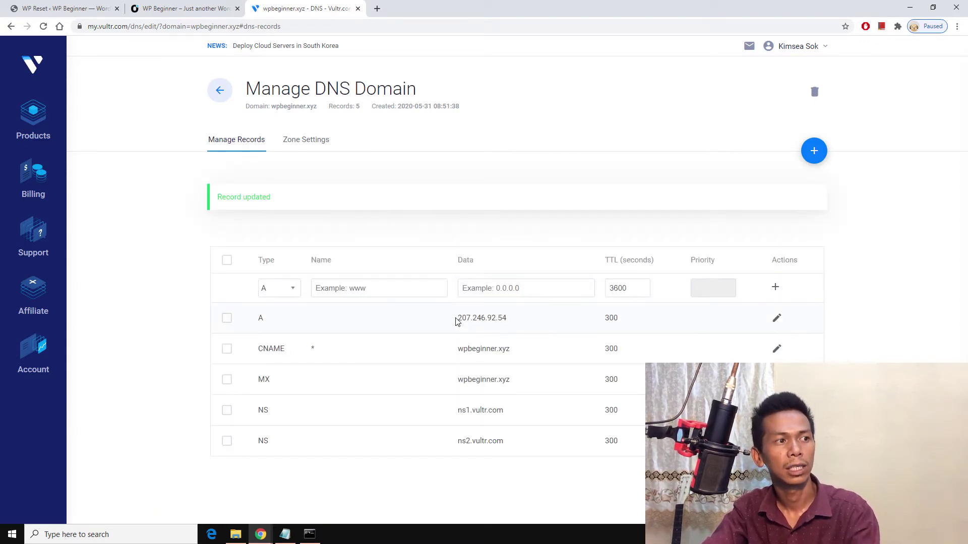
left_click_drag(455, 322, 522, 318)
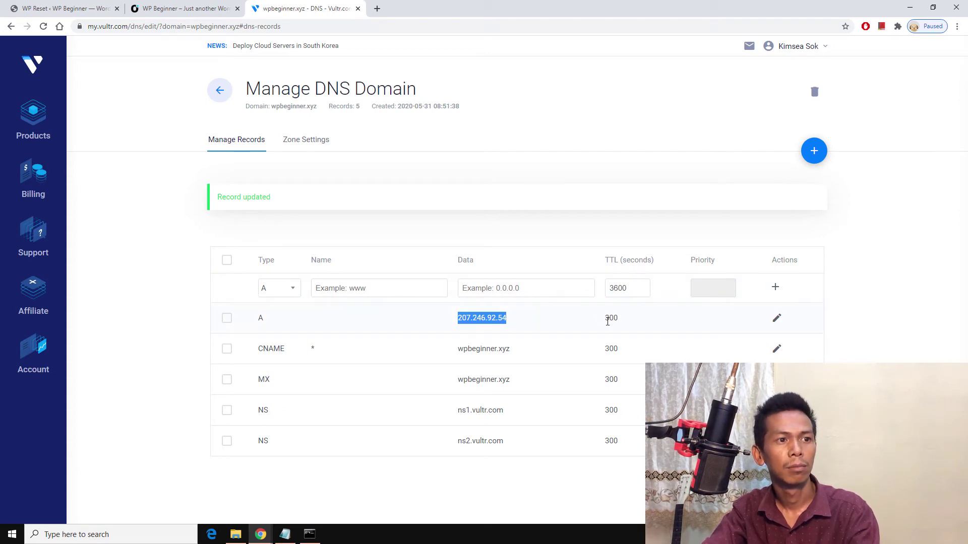
left_click_drag(607, 318, 630, 321)
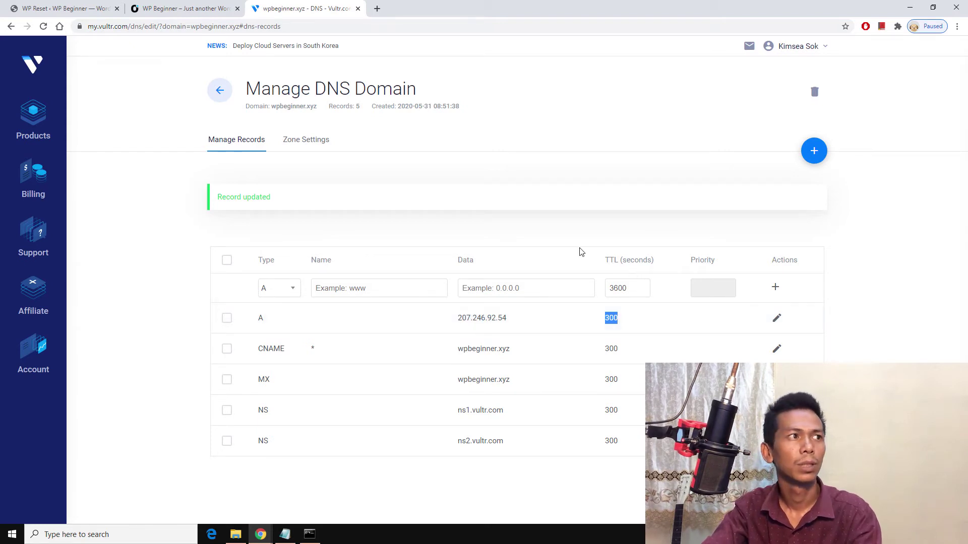
Step: Reload the wpbeginner.xyz site to test the DNS change, glancing at Vultr's products list
left_click(185, 8)
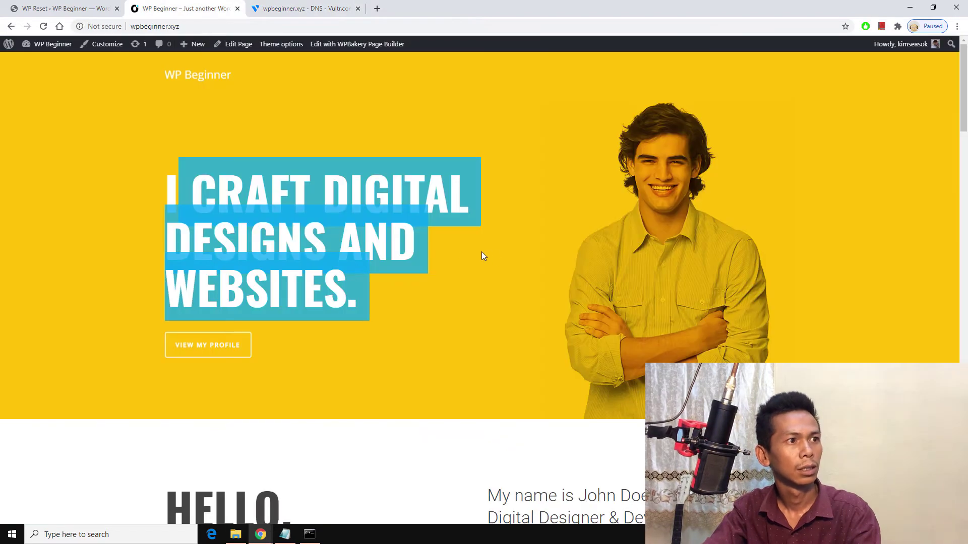
left_click(44, 26)
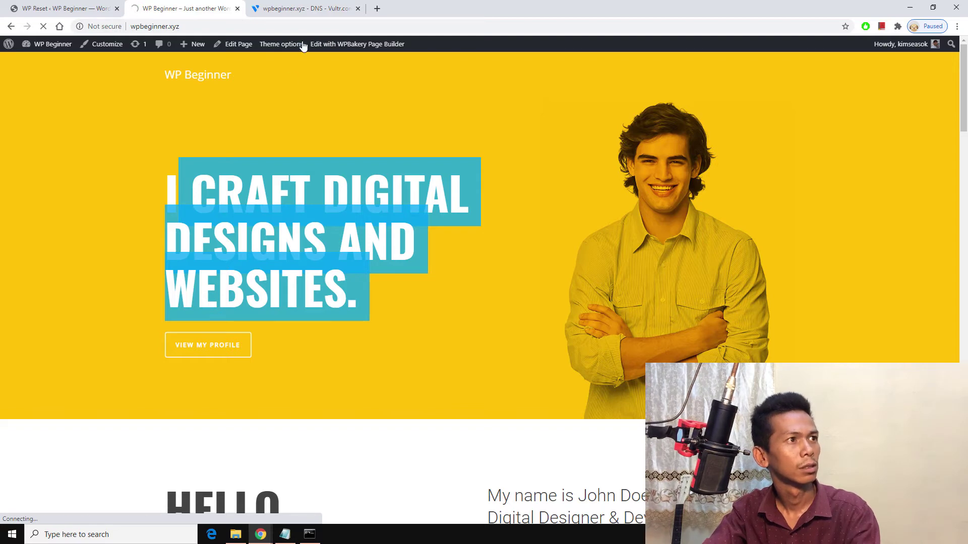
left_click(307, 6)
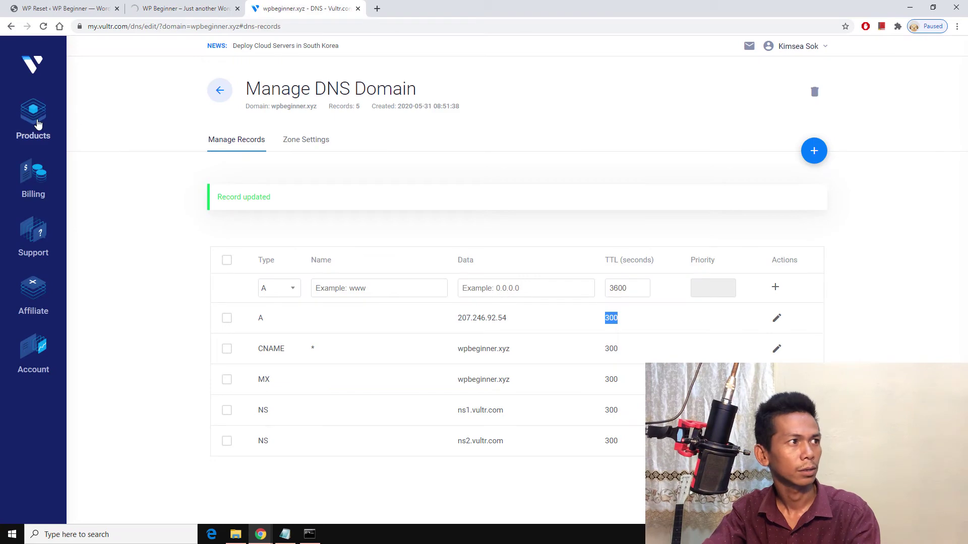
left_click(38, 124)
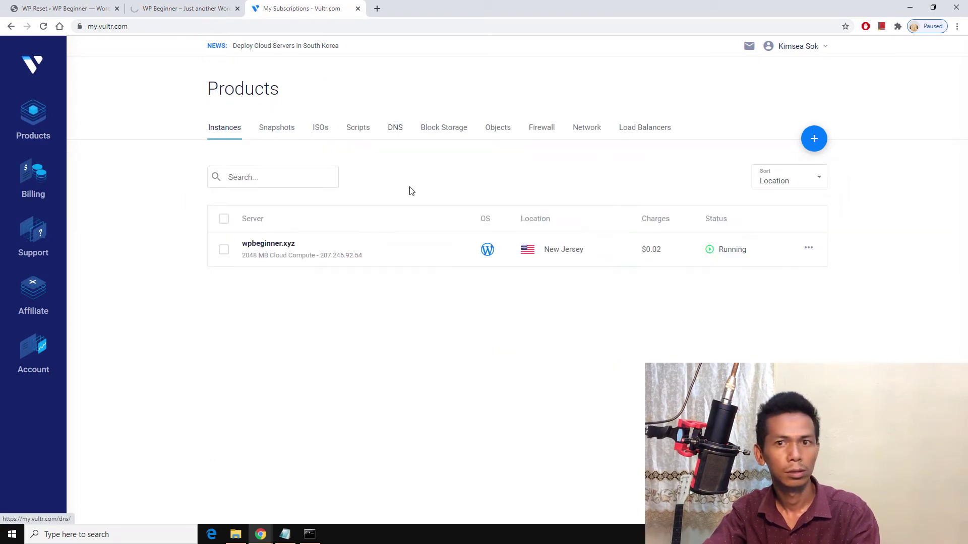
left_click(188, 5)
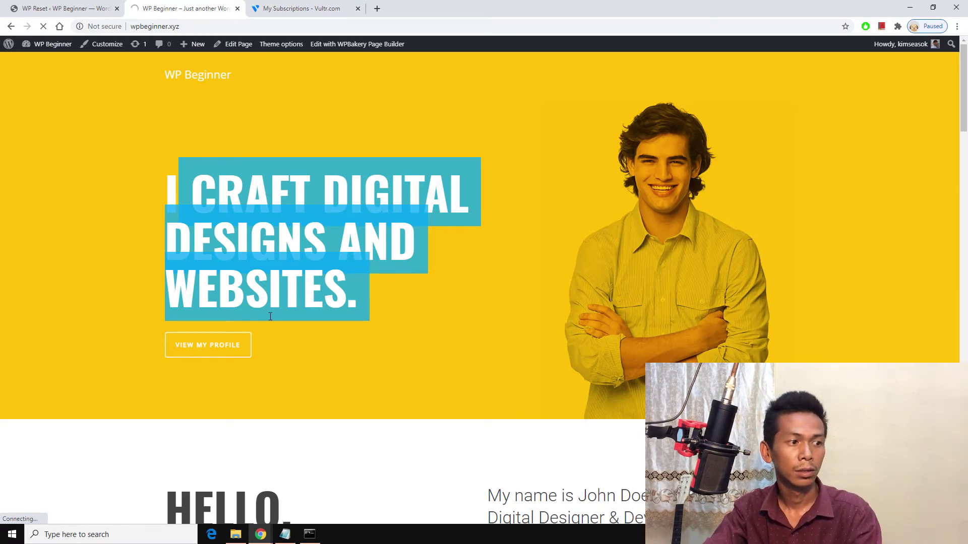
Step: Close the Command Prompt and the incognito UpdraftPlus window, then return to Vultr's Products tab
left_click(310, 534)
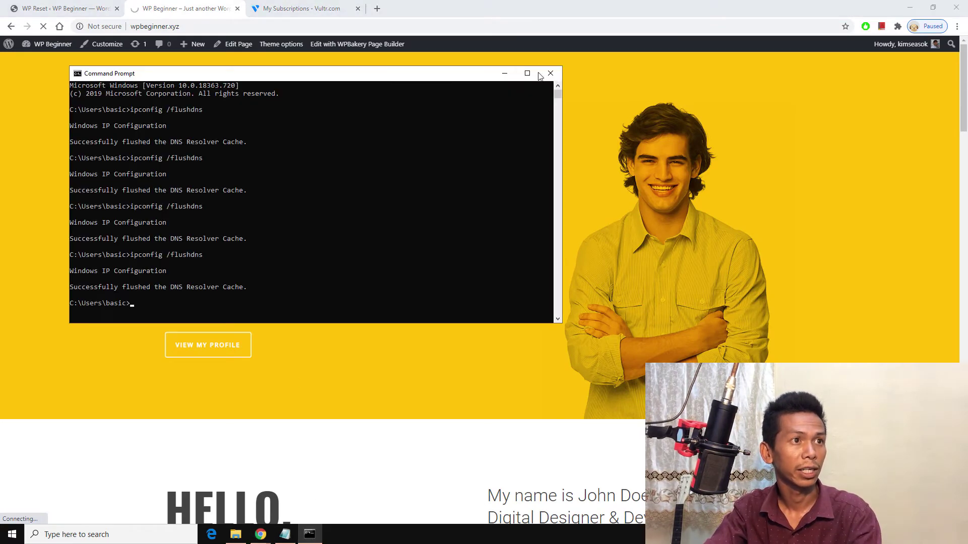
left_click(550, 73)
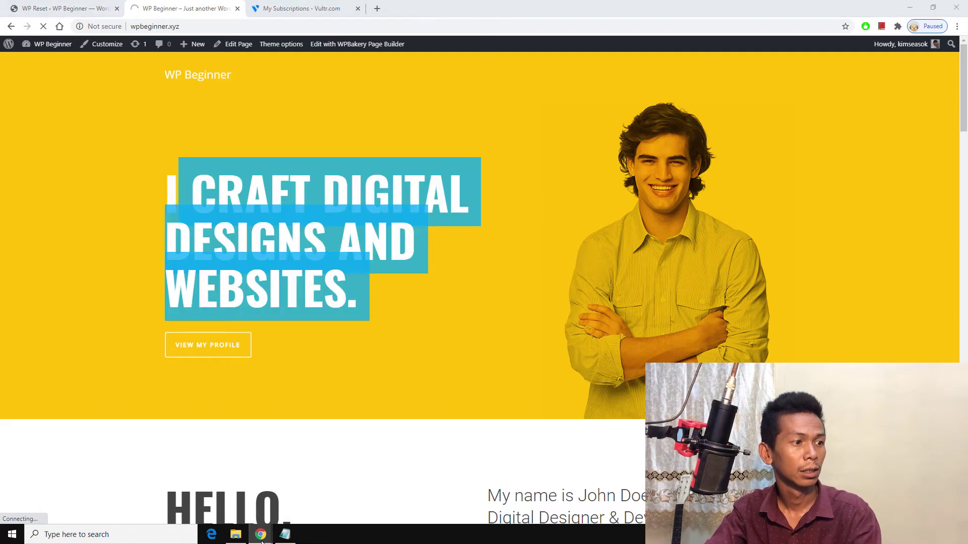
mouse_move(261, 540)
left_click(313, 481)
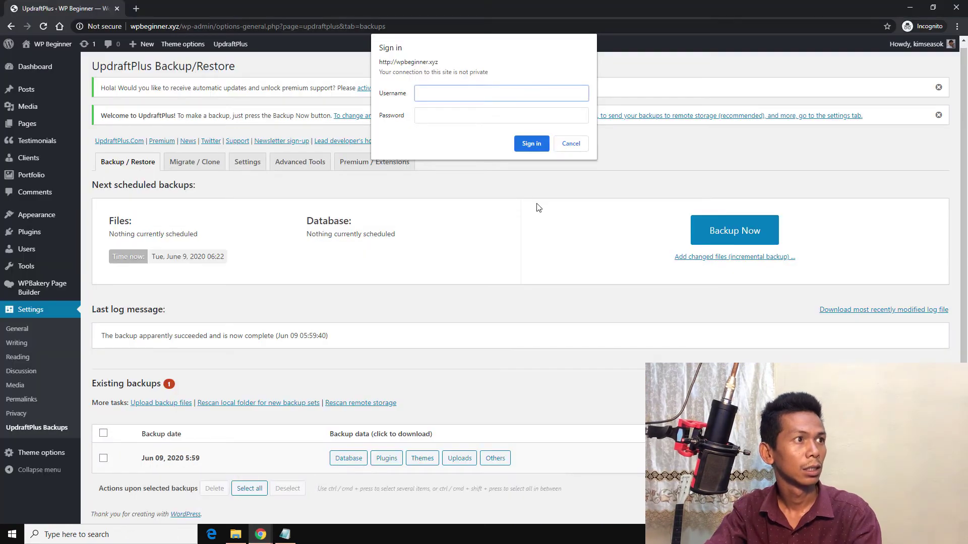
left_click(571, 144)
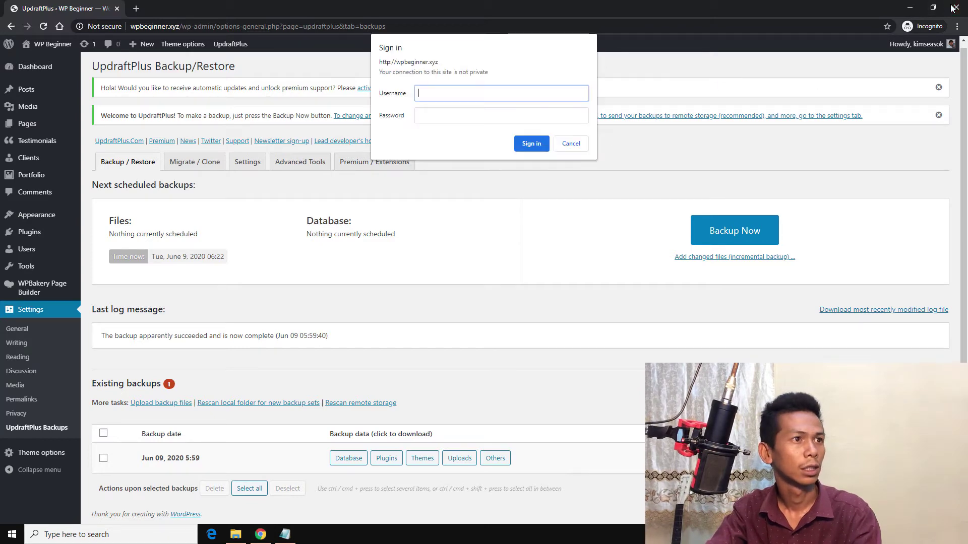
left_click(954, 8)
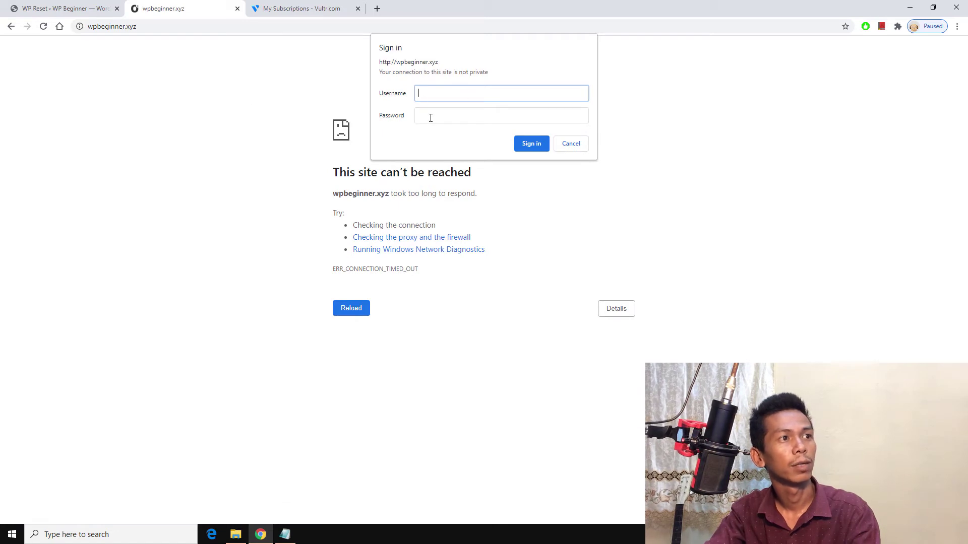
left_click(436, 114)
left_click(441, 89)
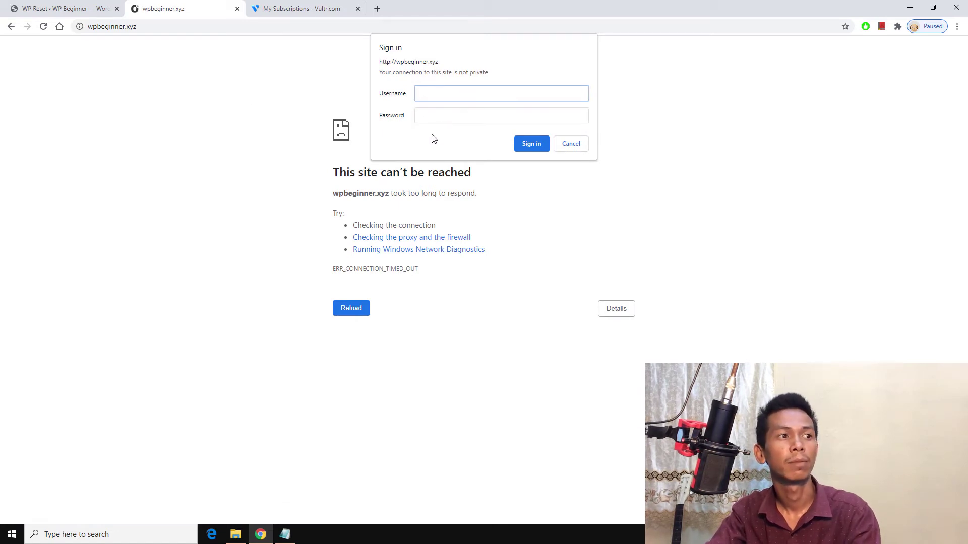
left_click(289, 7)
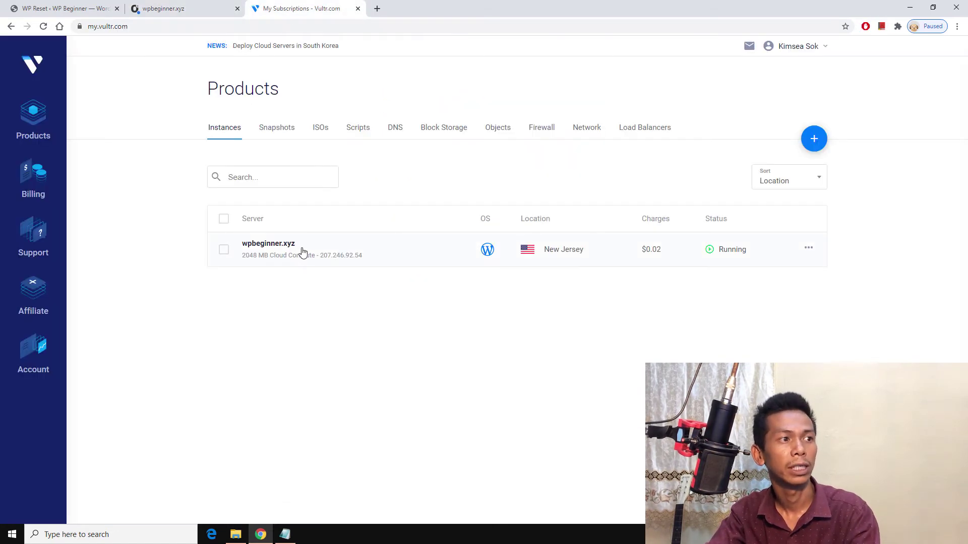
Step: Copy the security-prompt username from the server's Application Information into the site's sign-in prompt
left_click(281, 248)
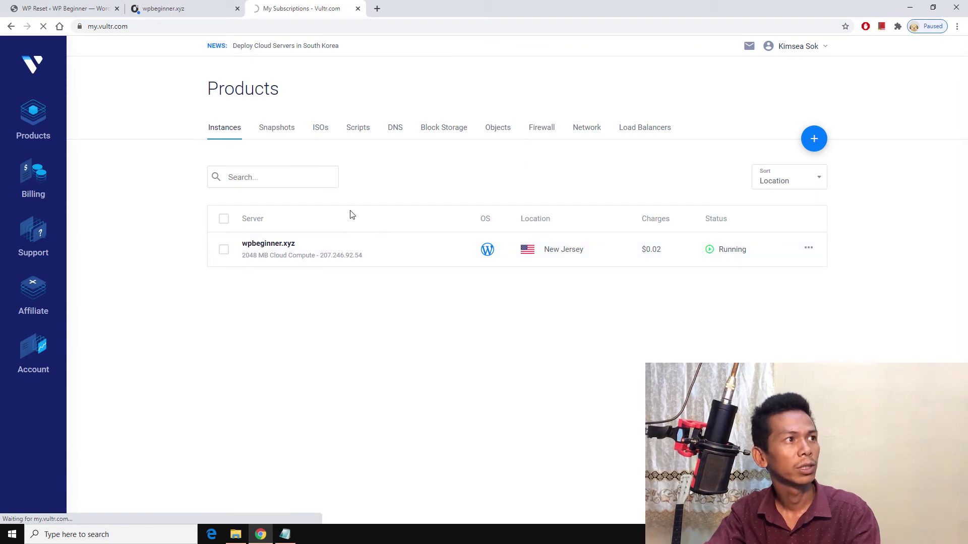
scroll(256, 337, "down", 5)
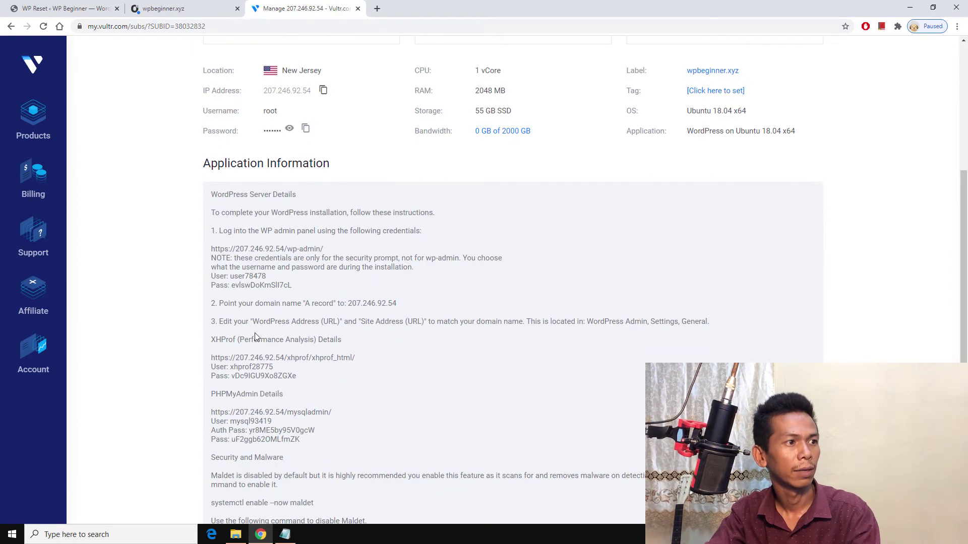
double_click(261, 276)
right_click(262, 277)
left_click(277, 281)
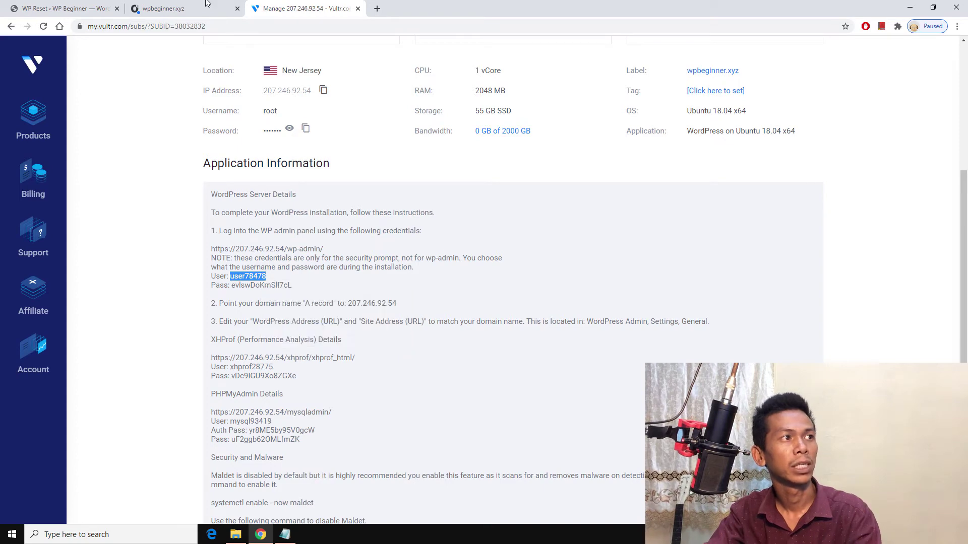
left_click(192, 9)
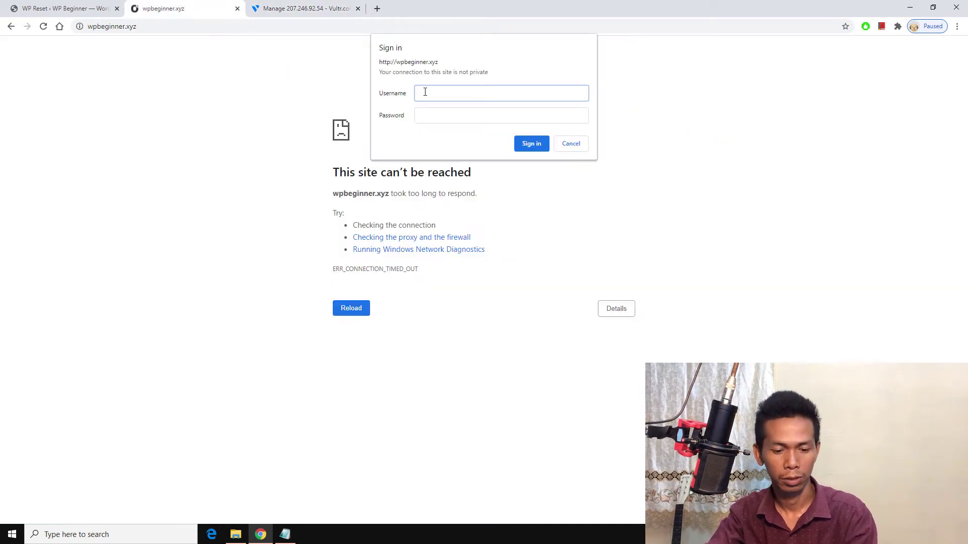
key("ctrl+v")
Step: Copy the security-prompt password into the sign-in prompt's password field and sign in
left_click(331, 7)
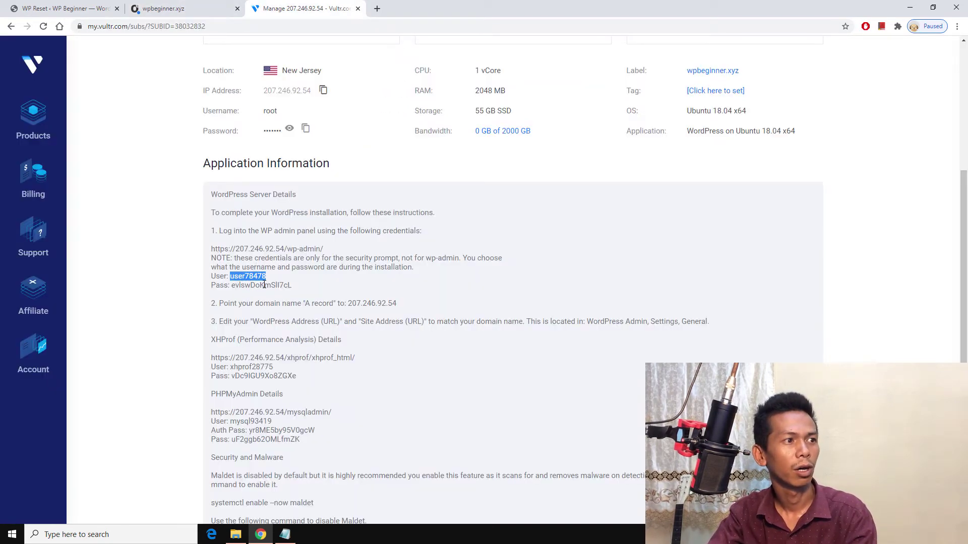
double_click(264, 285)
right_click(264, 285)
left_click(275, 292)
left_click(187, 9)
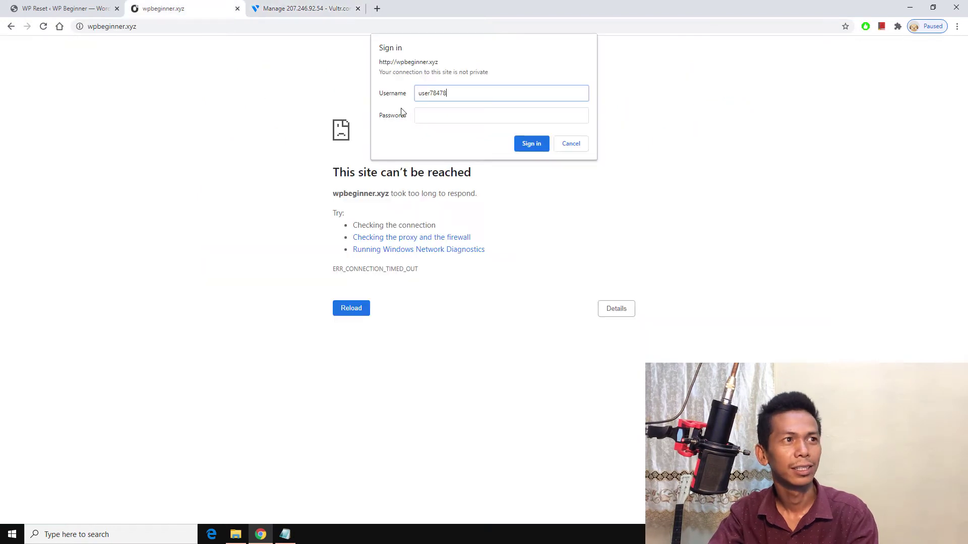
left_click(419, 110)
key("ctrl+v")
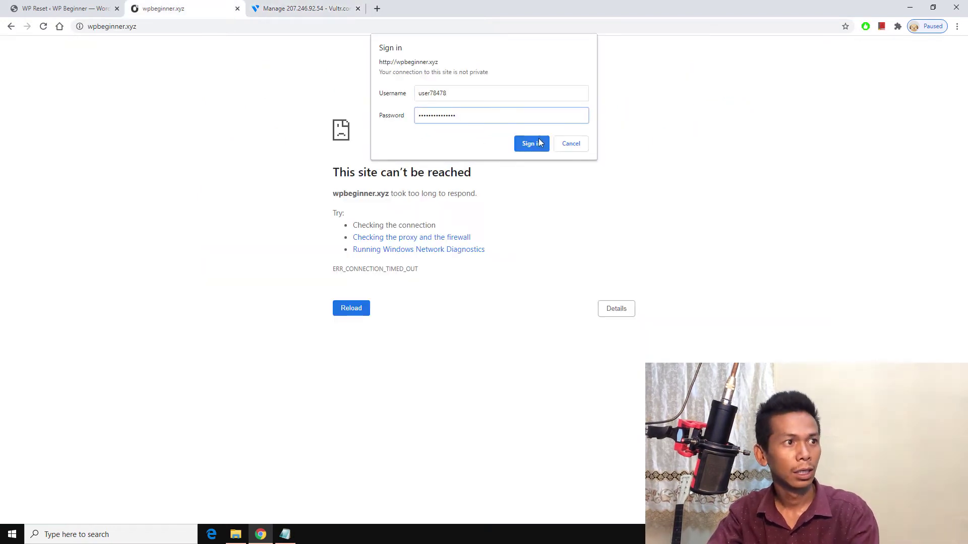
left_click(530, 144)
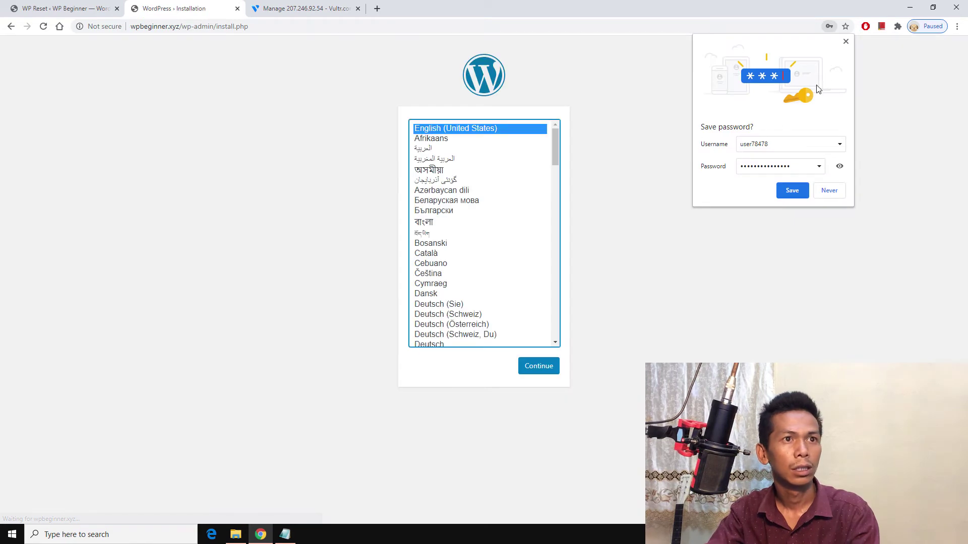
Step: Keep English and enter site title 'Wp Beginner', an admin username and a password
left_click(845, 41)
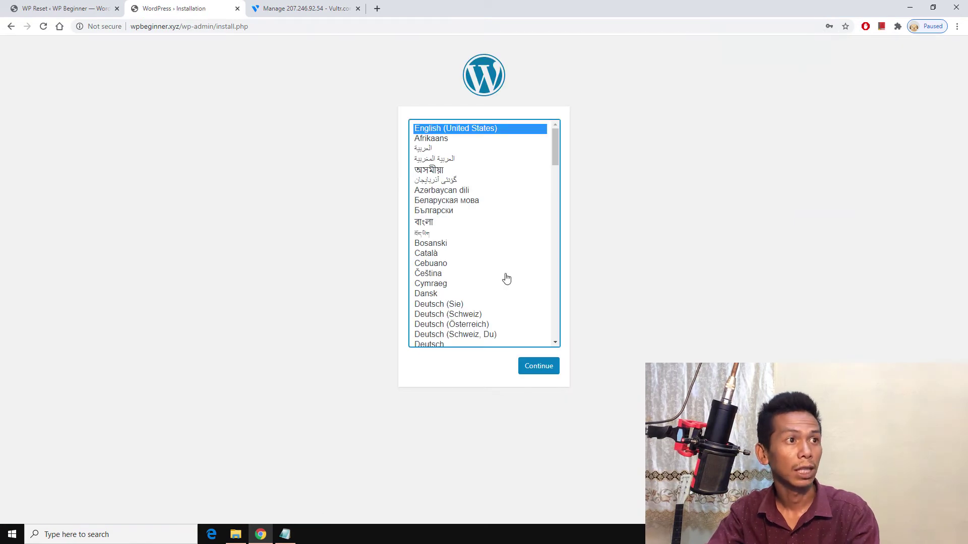
left_click(536, 367)
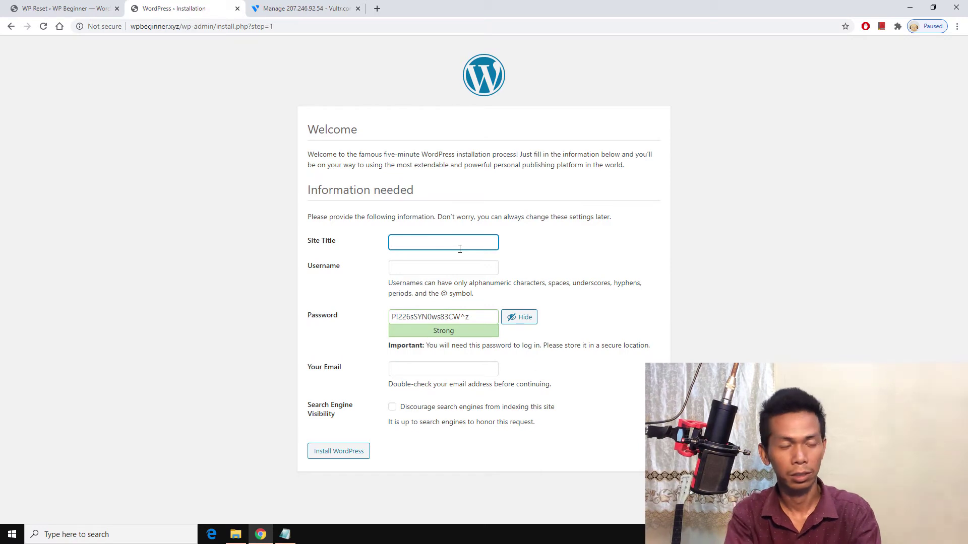
type("Wp Beginner")
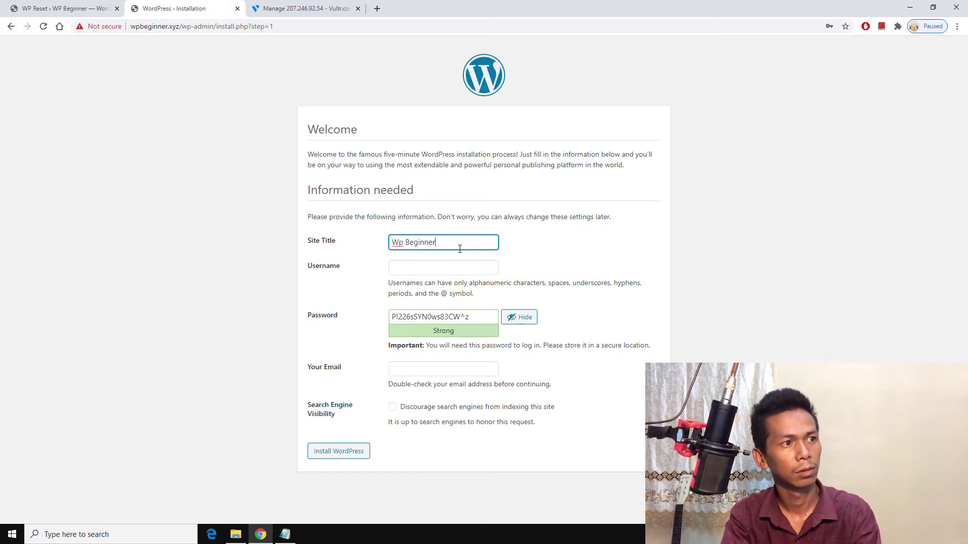
key("Tab")
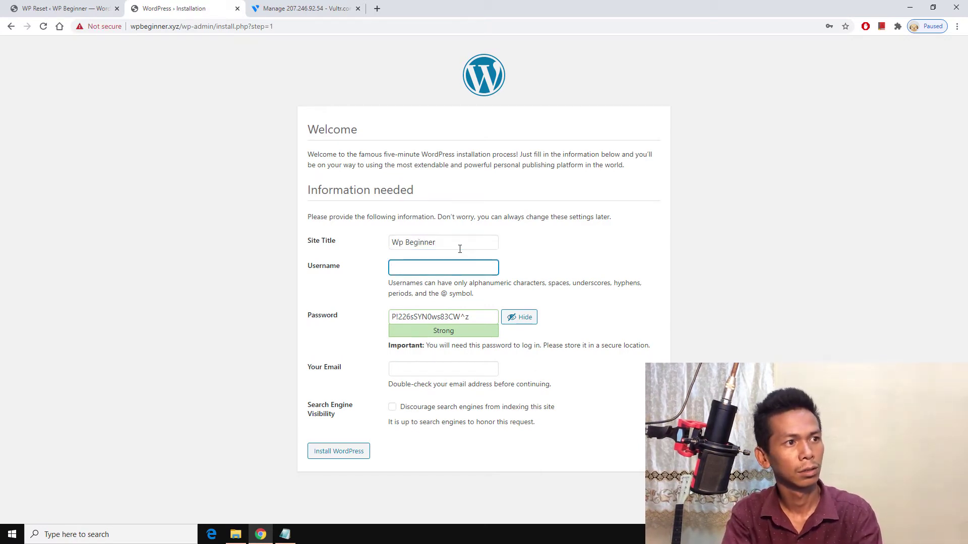
type("kimseasok")
key("Tab")
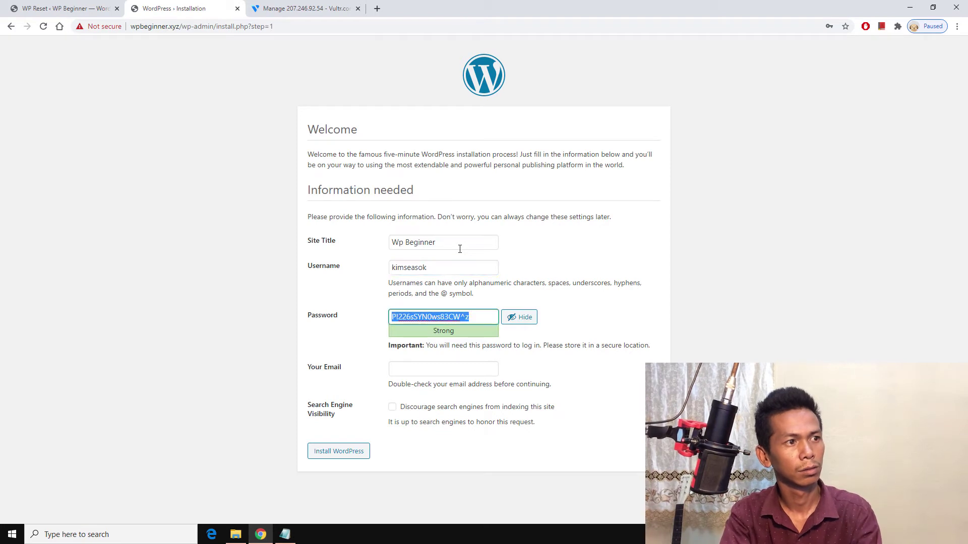
type("P@$$W")
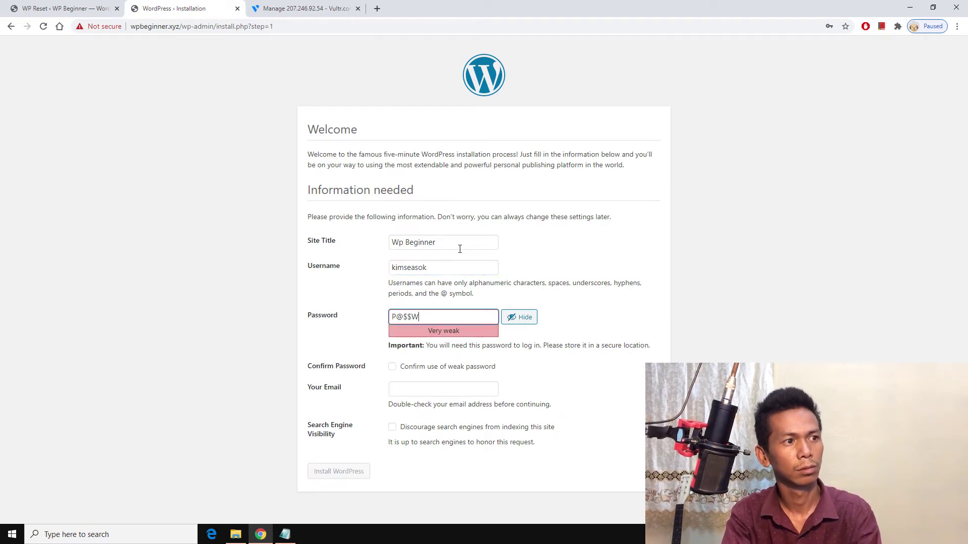
type("0rd")
key("Tab")
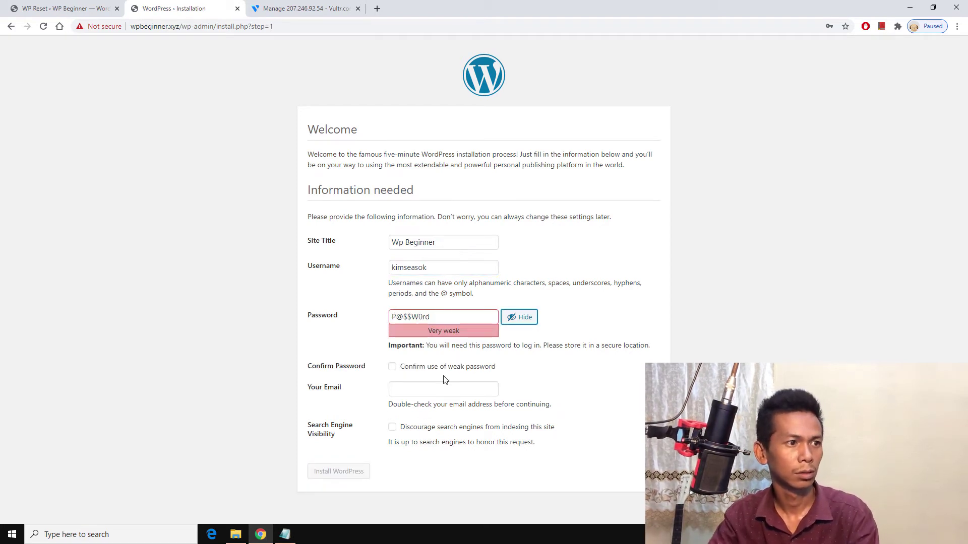
Step: Confirm the weak password, autofill the admin e-mail, discourage search indexing and install WordPress
left_click(445, 366)
left_click(445, 389)
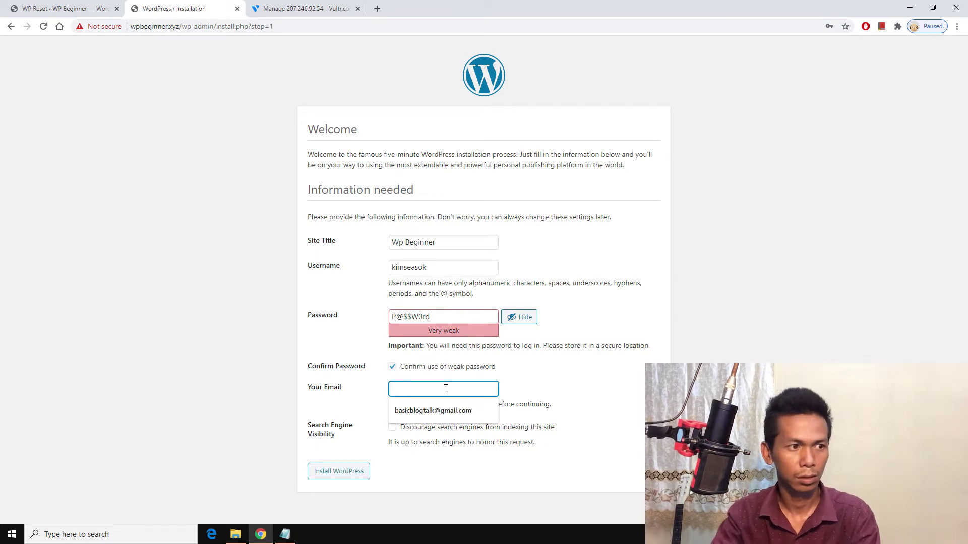
left_click(429, 411)
left_click(392, 427)
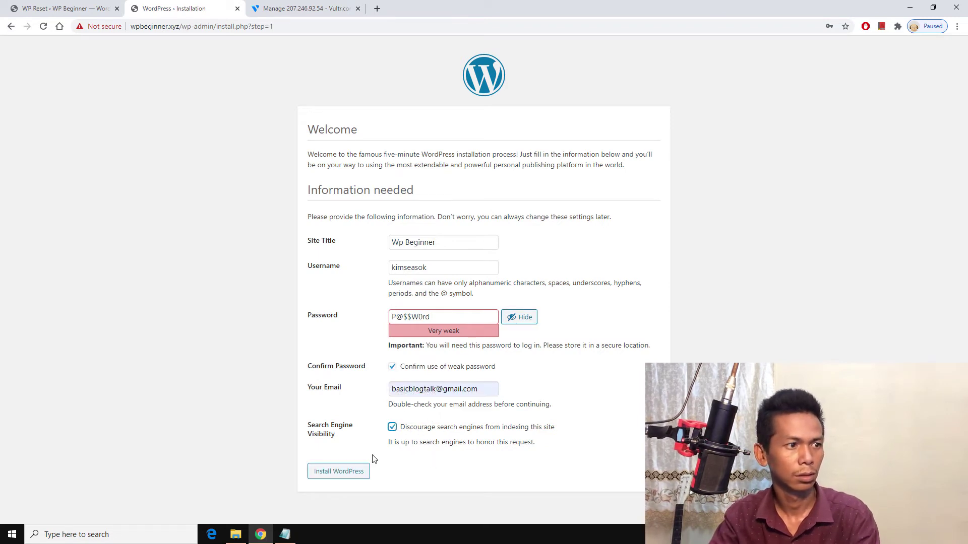
left_click(339, 472)
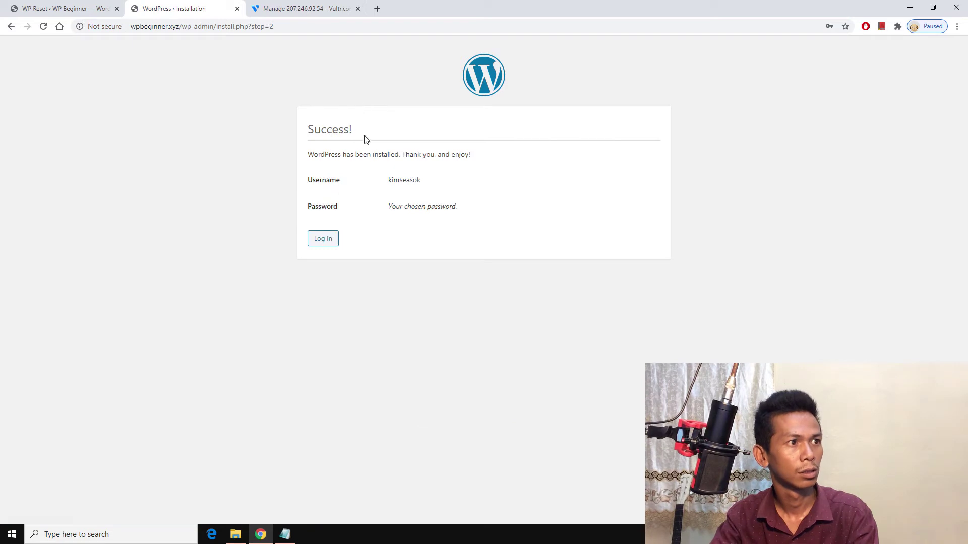
left_click(322, 242)
Step: Log into the WordPress dashboard with the saved username and the account password
left_click(478, 207)
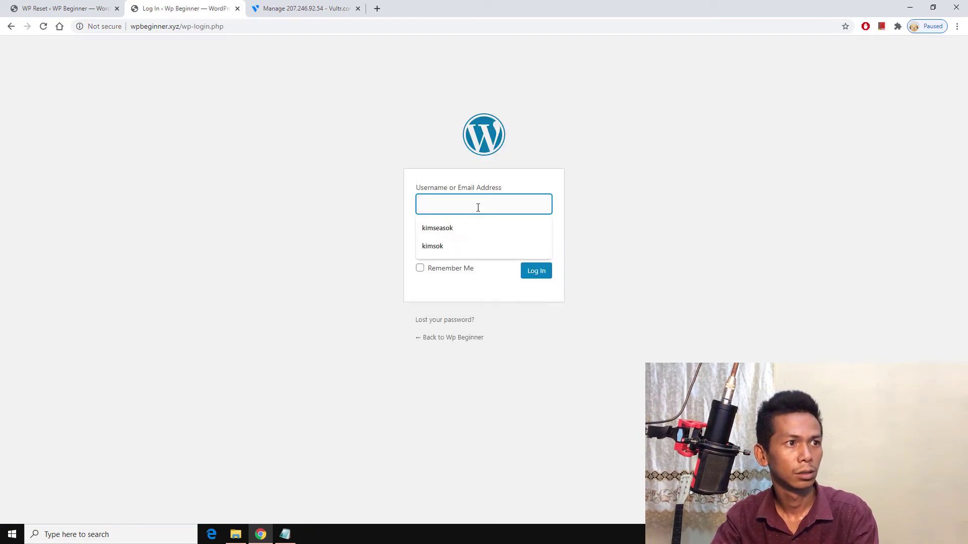
left_click(470, 231)
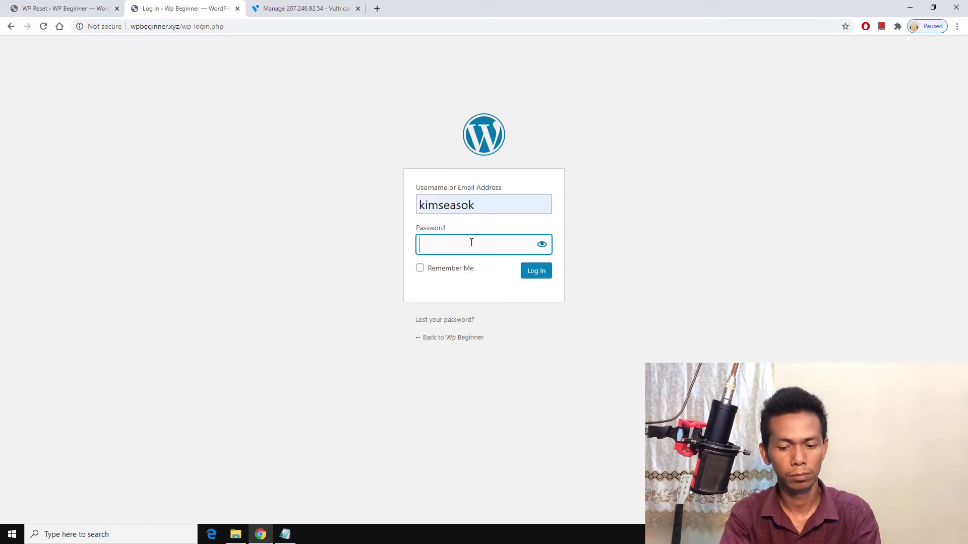
type("••••••••")
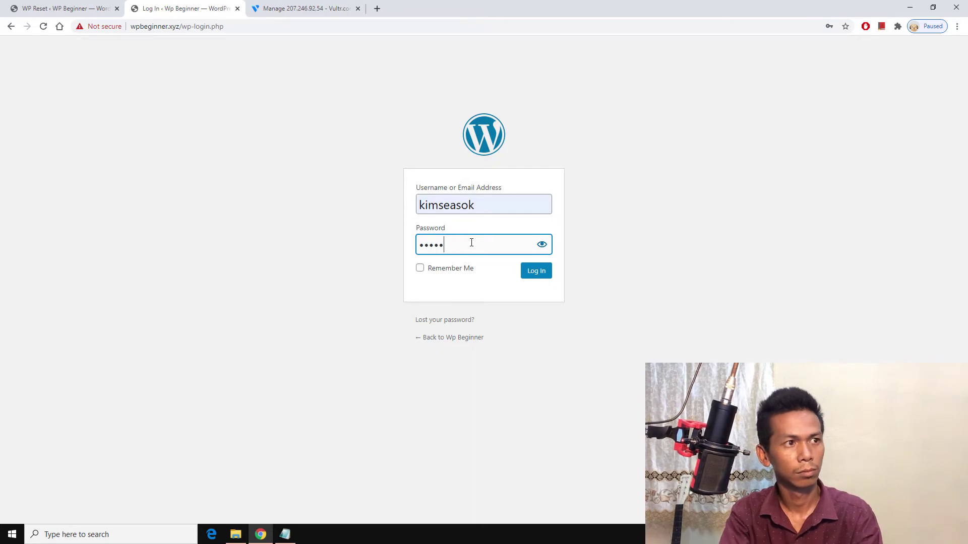
key("Return")
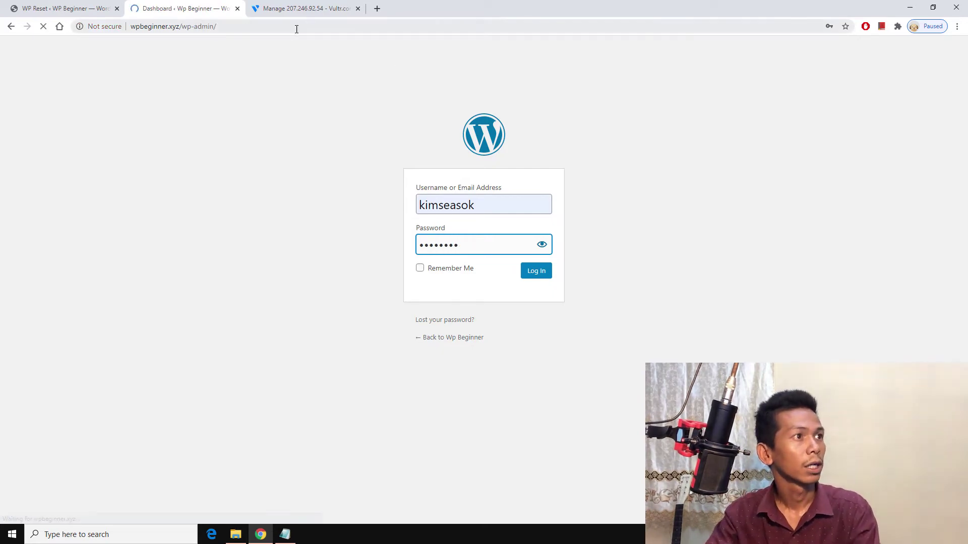
left_click(296, 8)
left_click(184, 9)
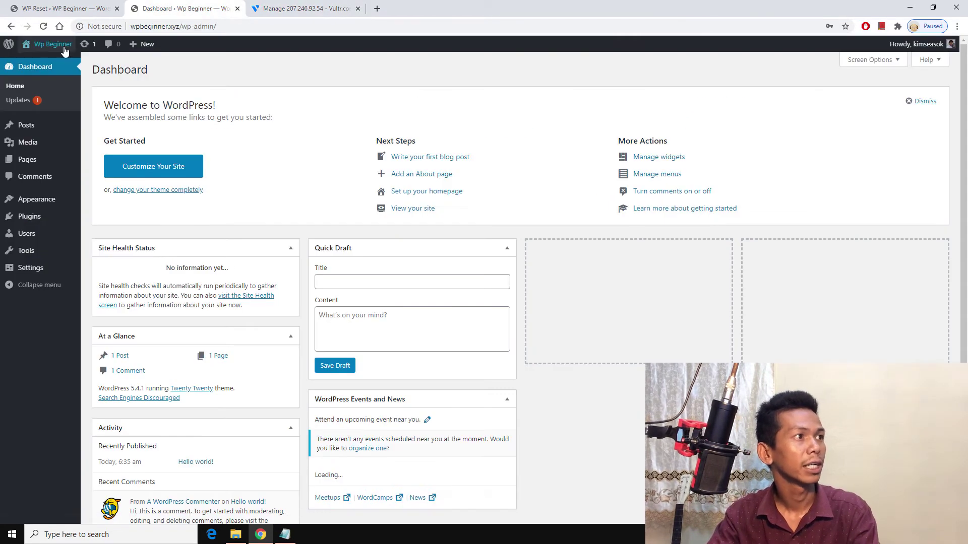
Step: Open the live site with its Hello world! post in a new tab, then open a blank tab
mouse_move(46, 45)
right_click(53, 61)
left_click(75, 65)
left_click(262, 6)
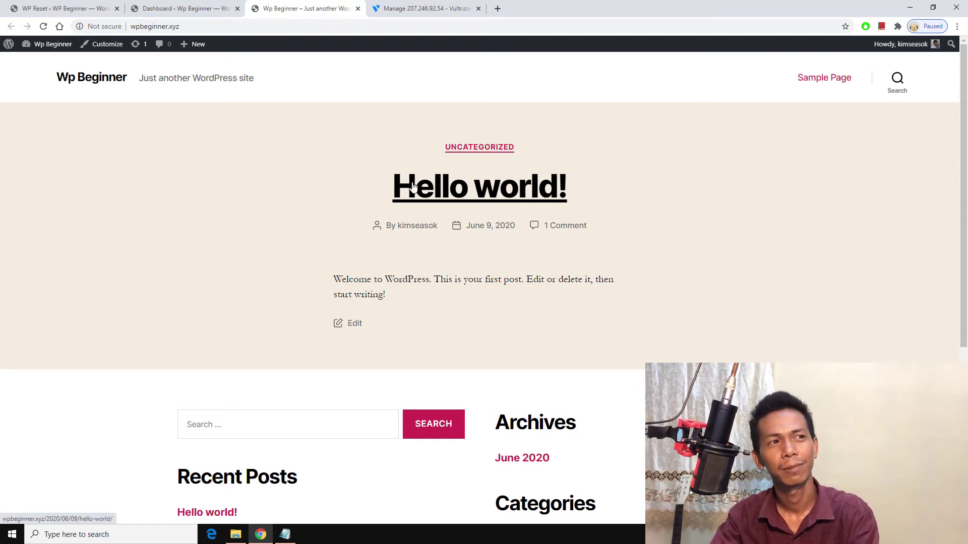
left_click(176, 8)
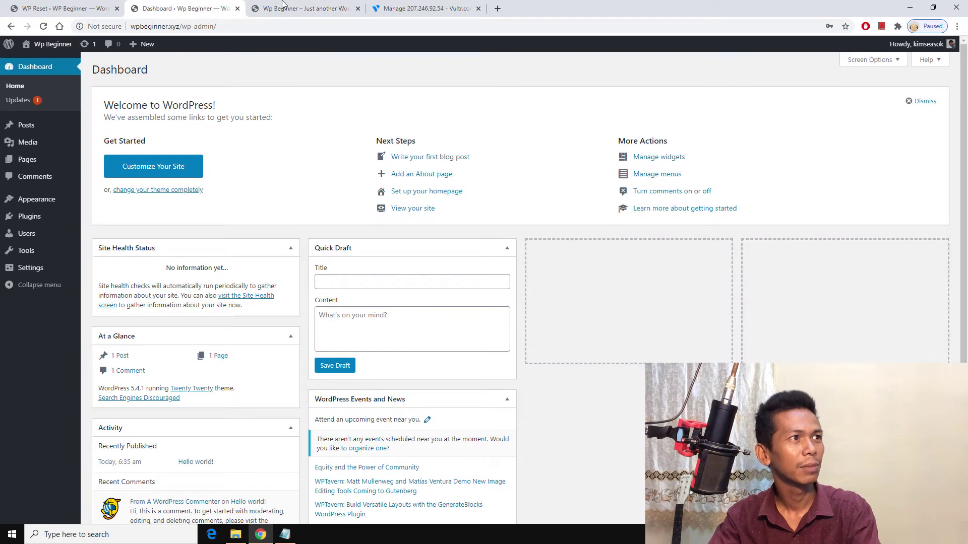
left_click(282, 5)
scroll(309, 250, "down", 5)
scroll(310, 254, "up", 5)
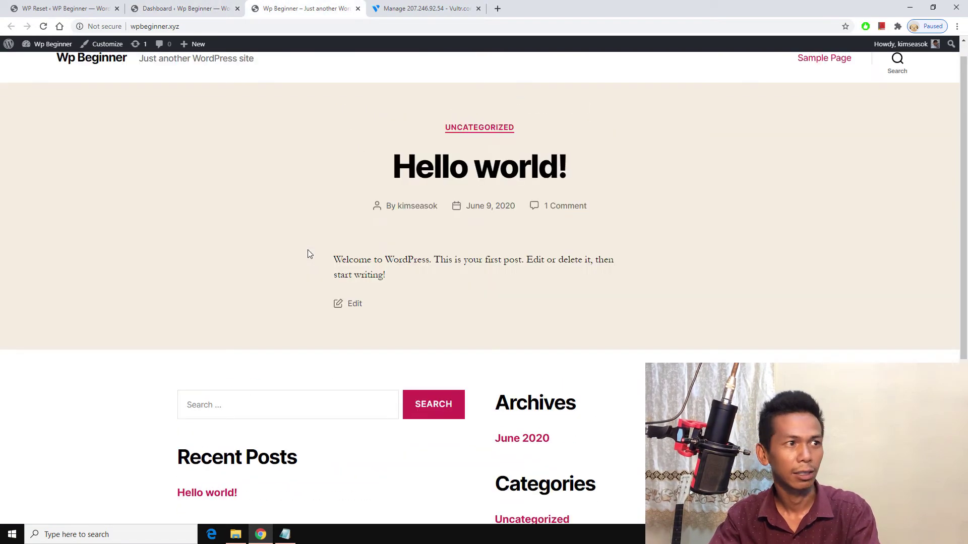
left_click(169, 5)
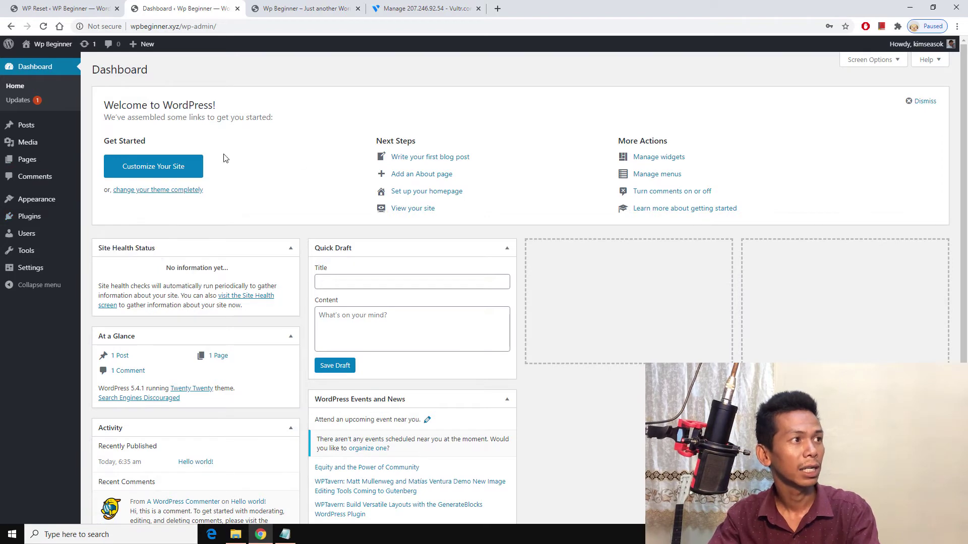
scroll(251, 162, "down", 2)
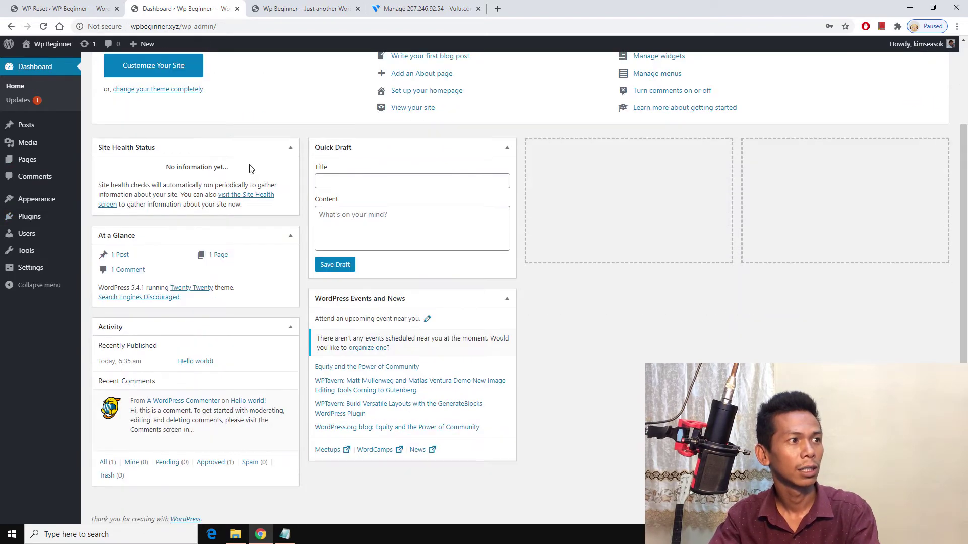
scroll(250, 168, "up", 2)
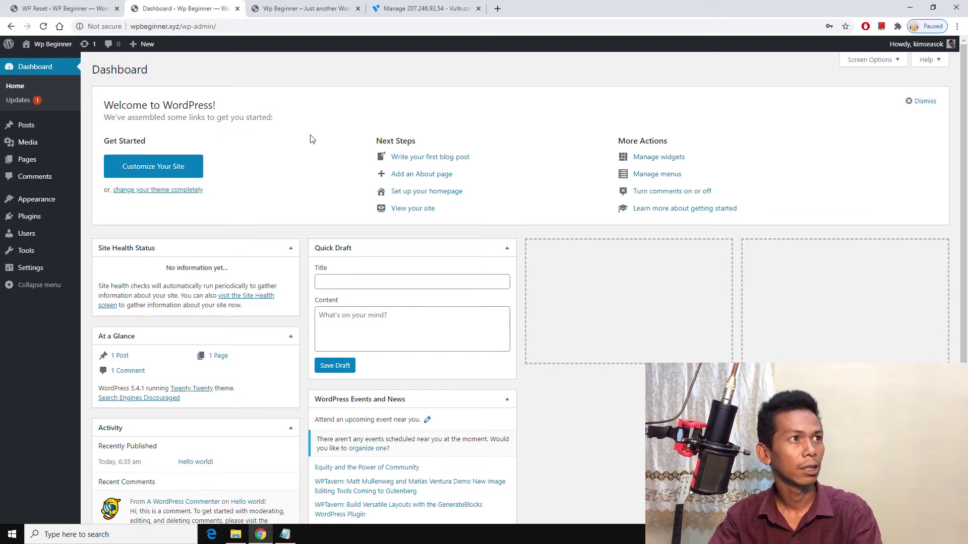
left_click(498, 9)
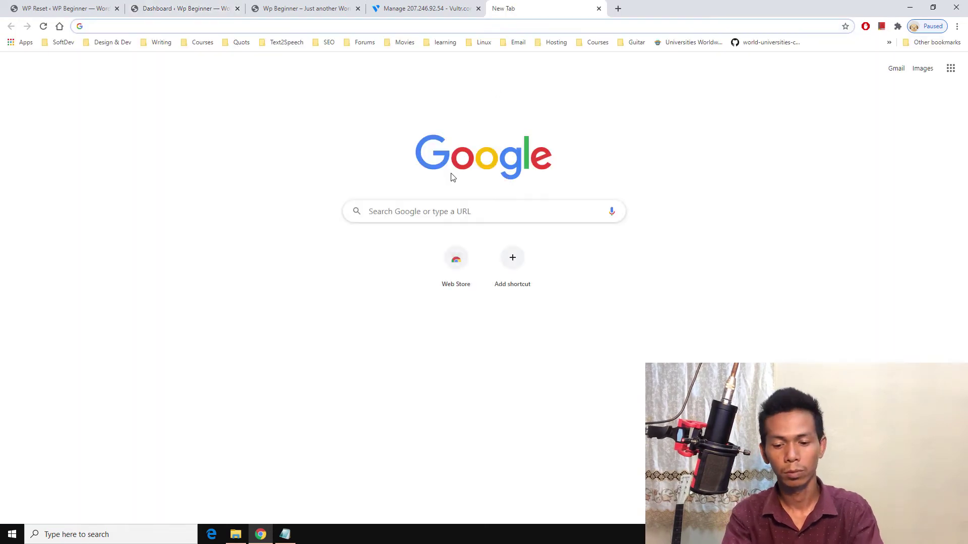
Step: Open phpMyAdmin via localhost, log in as root and select the wpbeginner.xyz database
type("localhost")
key("Return")
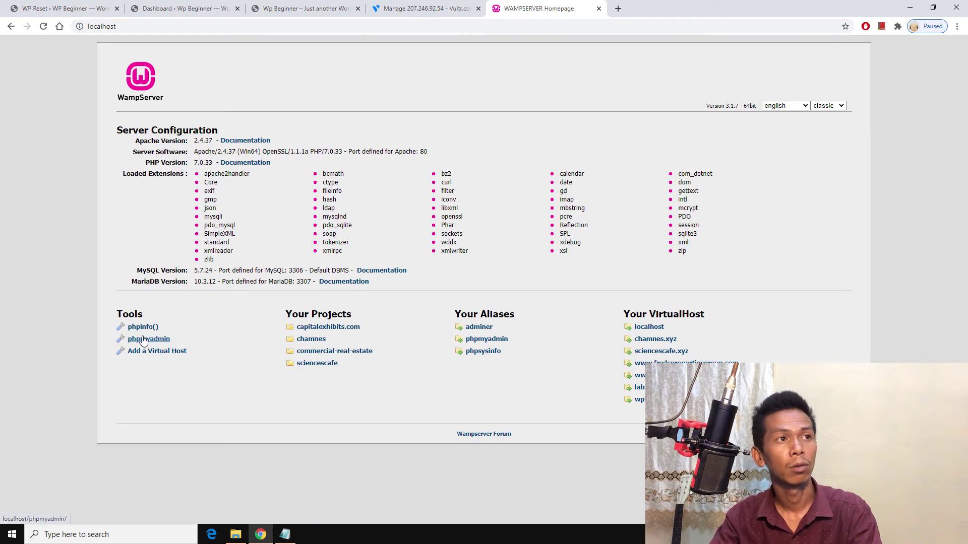
left_click(143, 339)
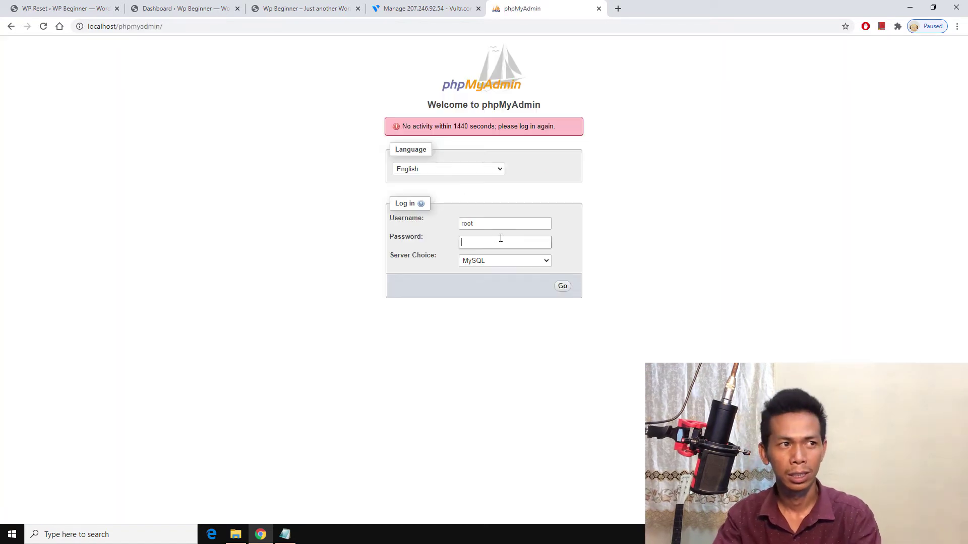
type("root")
key("Return")
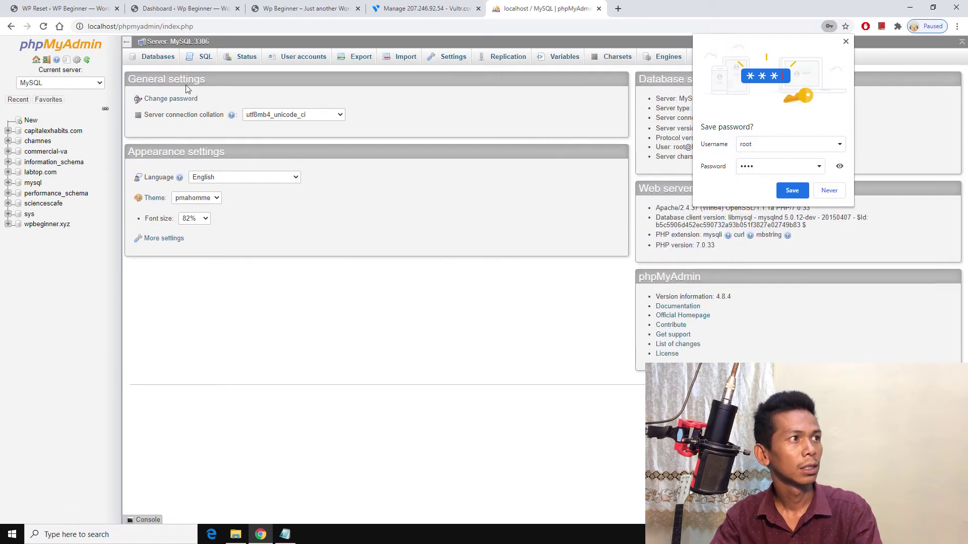
left_click(49, 224)
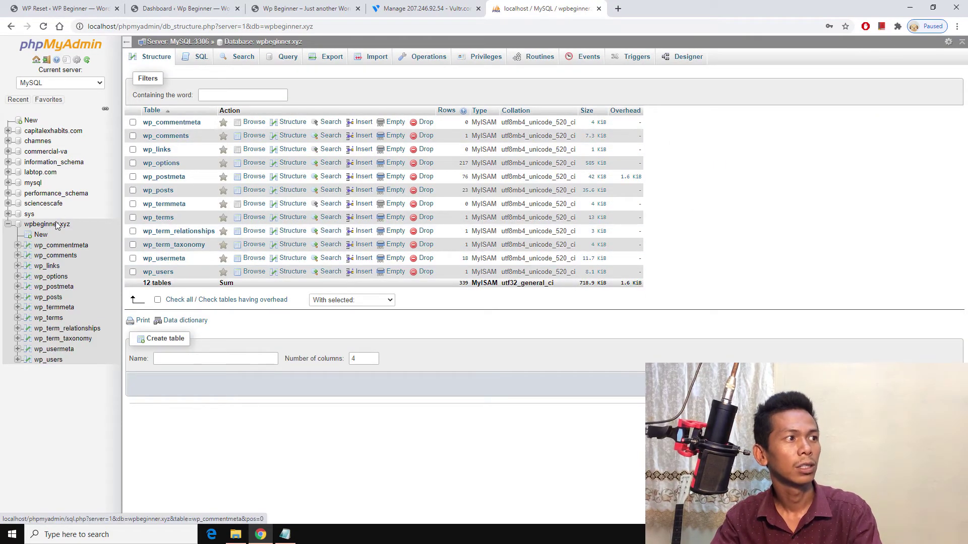
Step: Open the local wp-config in Notepad to confirm DB_NAME is 'wpbeginner.xyz', then return to phpMyAdmin
left_click(235, 535)
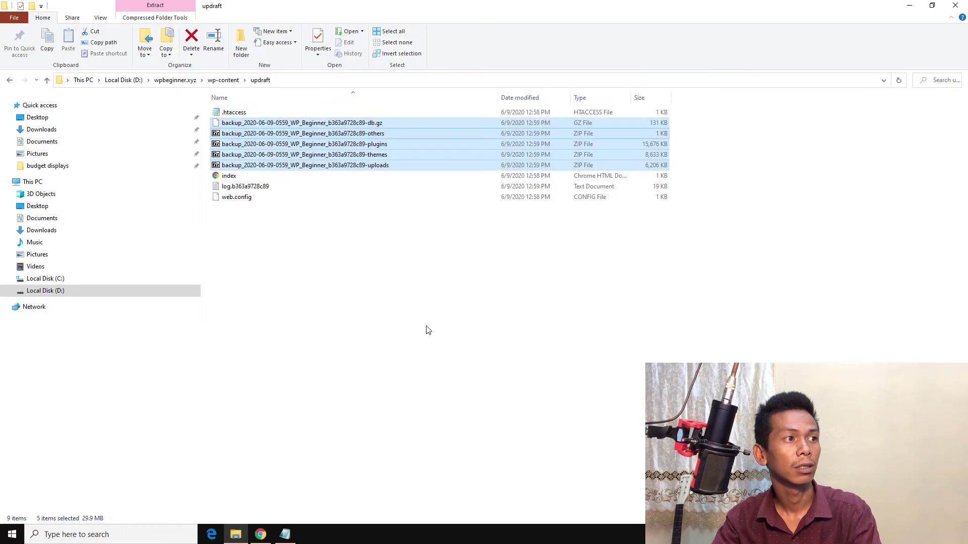
left_click(183, 84)
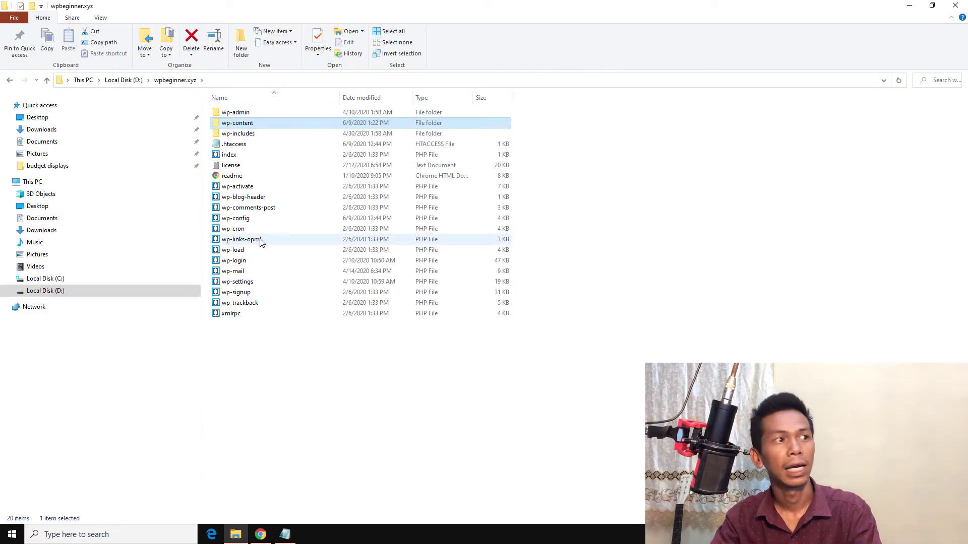
right_click(247, 222)
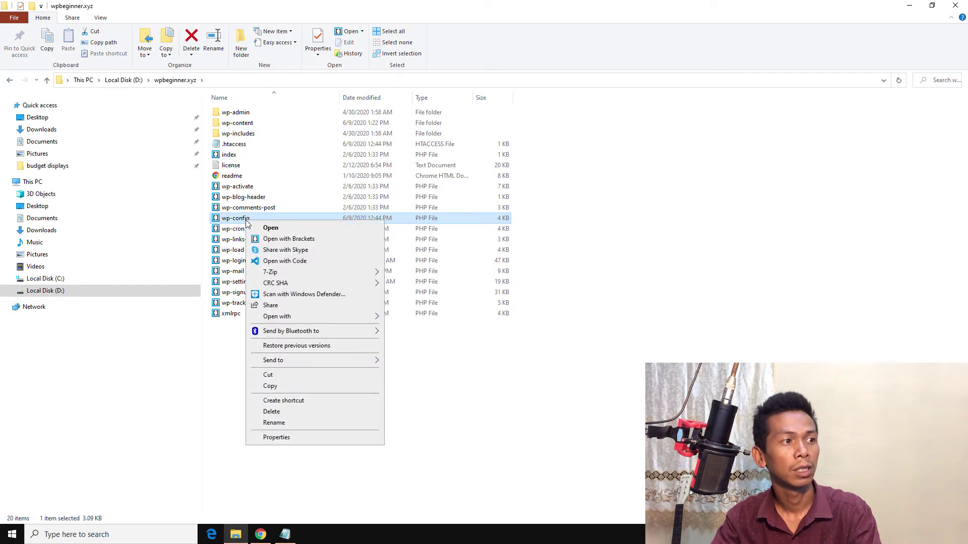
mouse_move(330, 276)
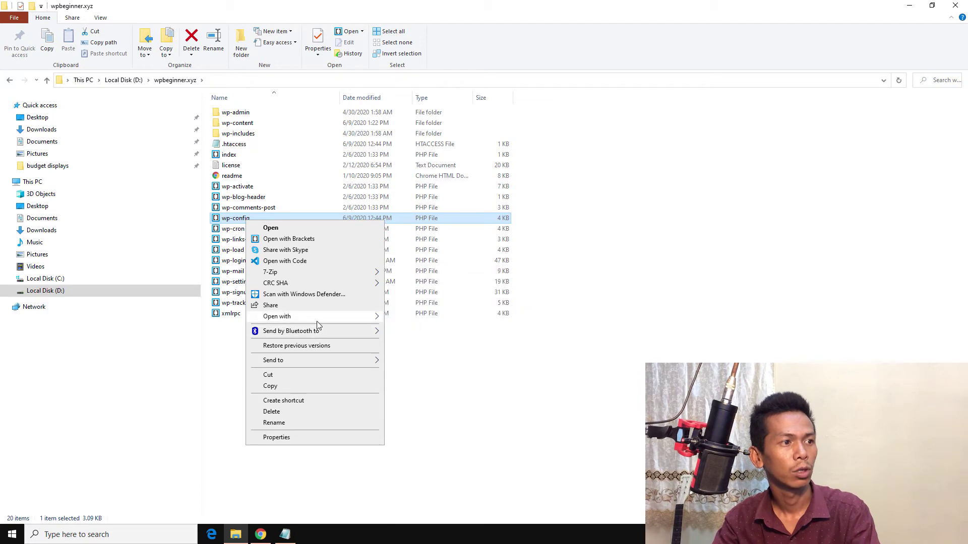
mouse_move(313, 318)
left_click(411, 329)
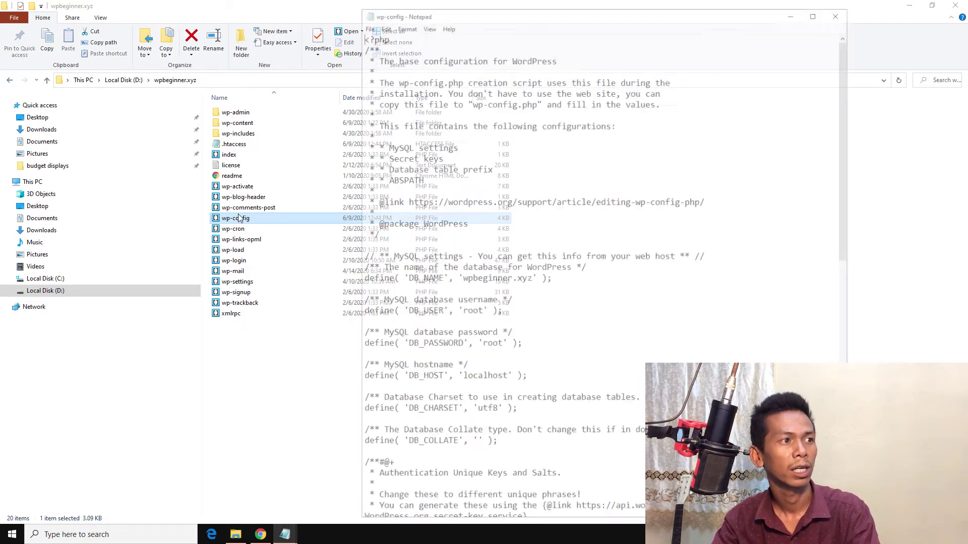
scroll(509, 314, "down", 1)
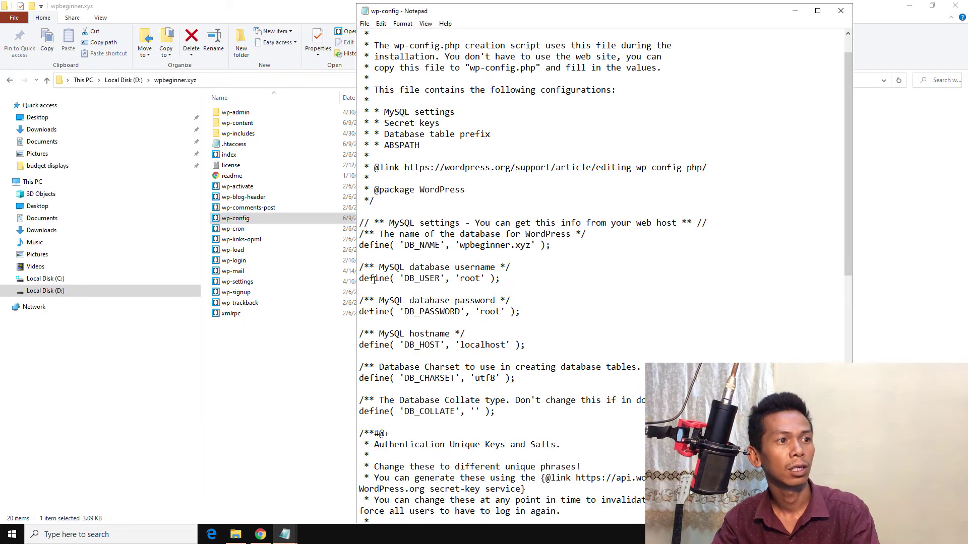
left_click_drag(400, 246, 540, 247)
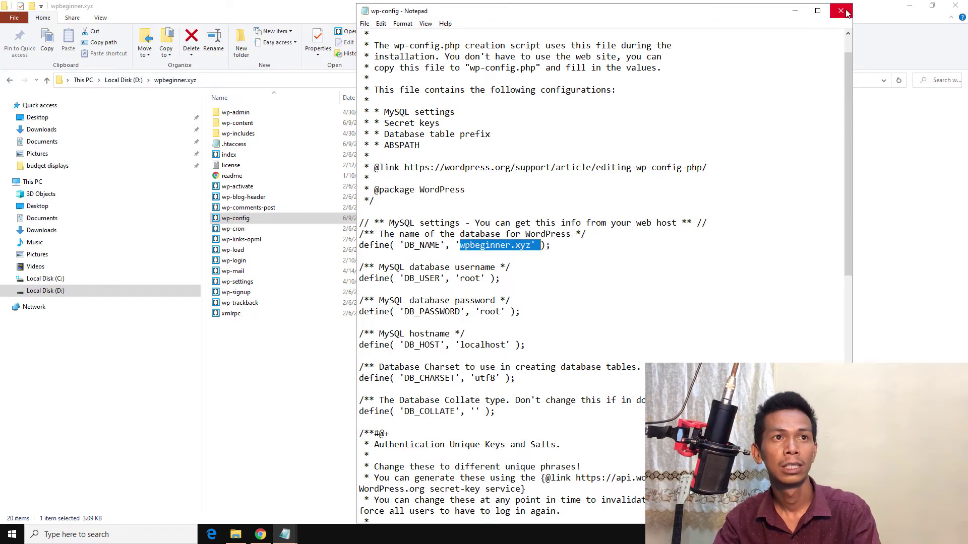
left_click(285, 534)
left_click(261, 535)
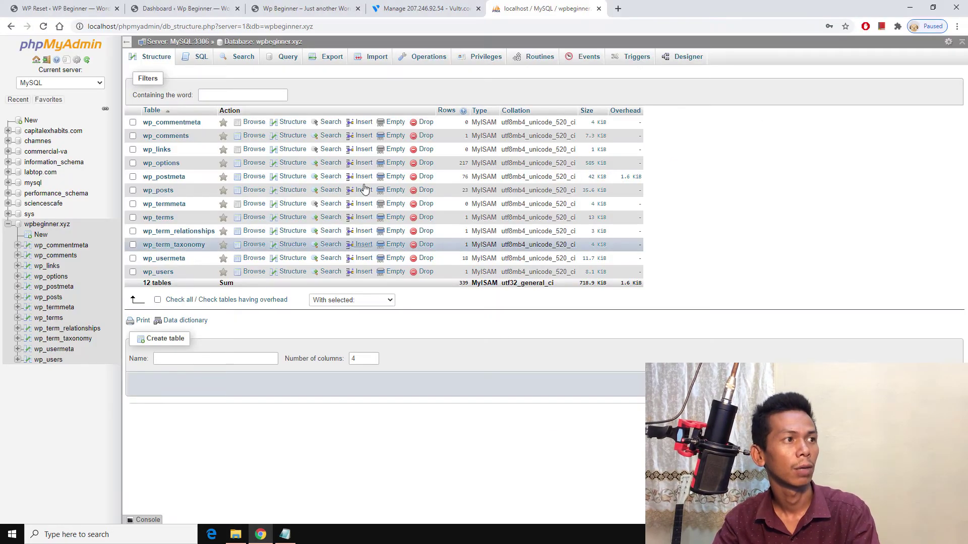
Step: Start a quick SQL export of the wpbeginner.xyz database from its Export page
left_click(36, 226)
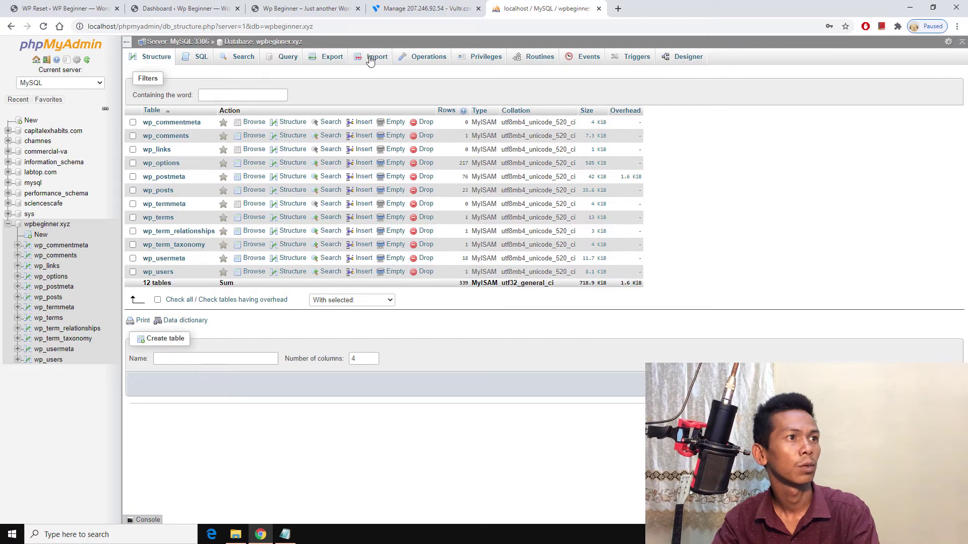
left_click(331, 57)
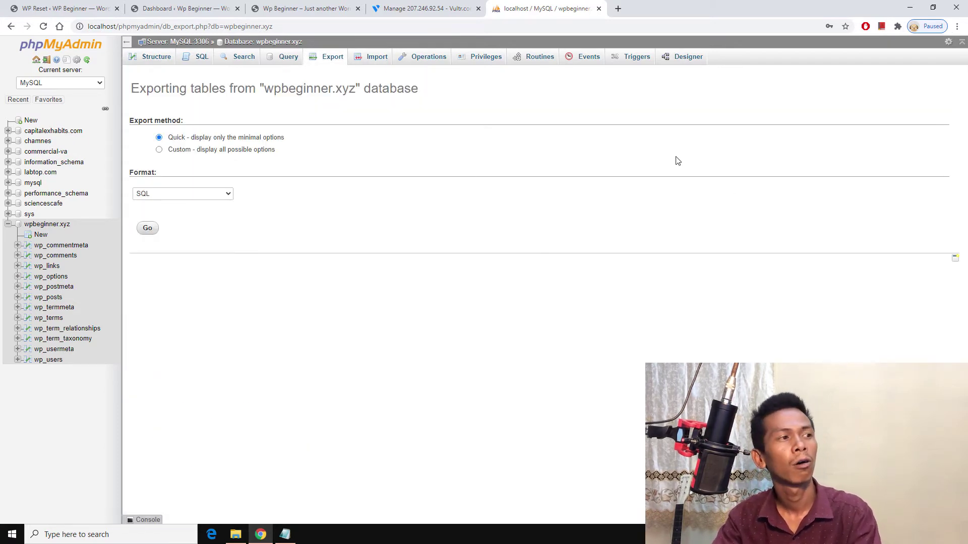
left_click_drag(264, 90, 321, 91)
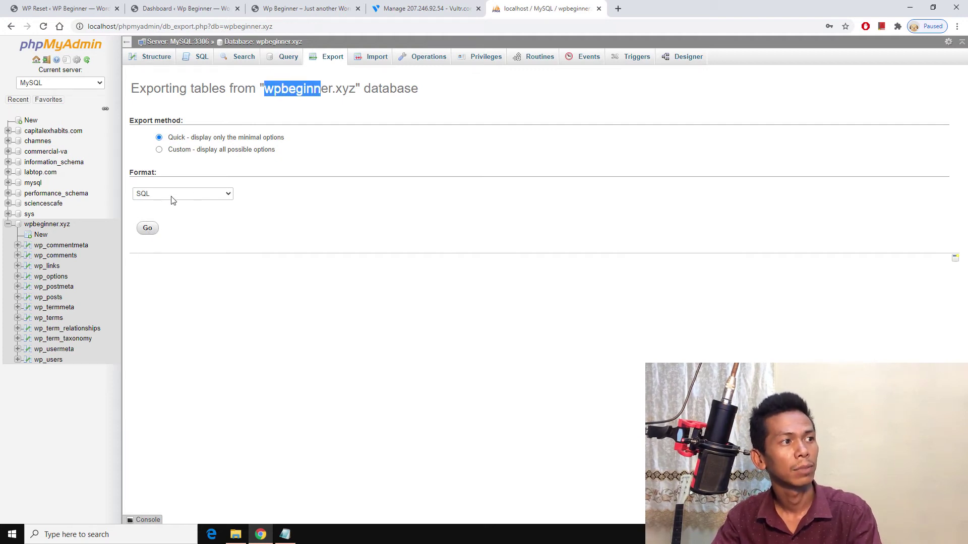
left_click(146, 229)
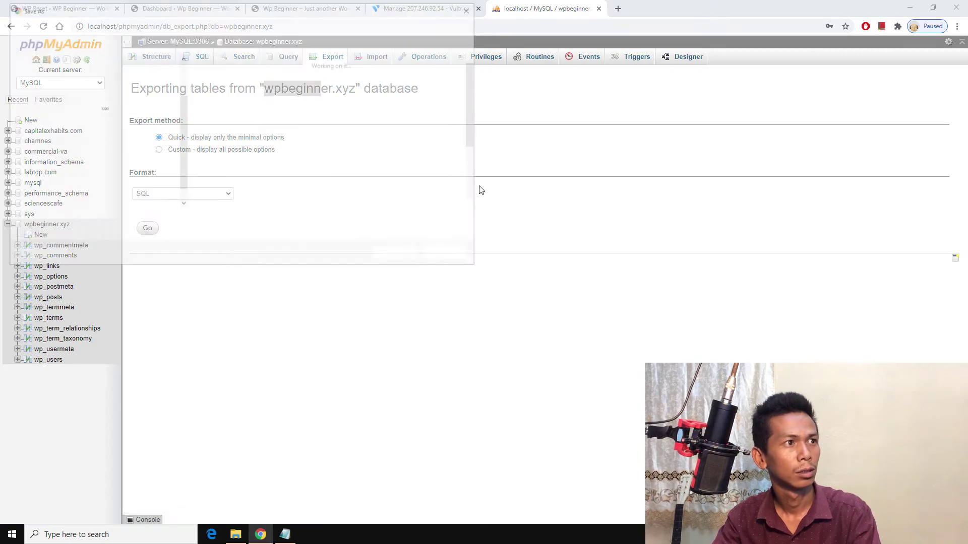
Step: Save the export as wpbeginner_xyz inside a new Desktop folder named wpbeginner.xyz
left_click(61, 111)
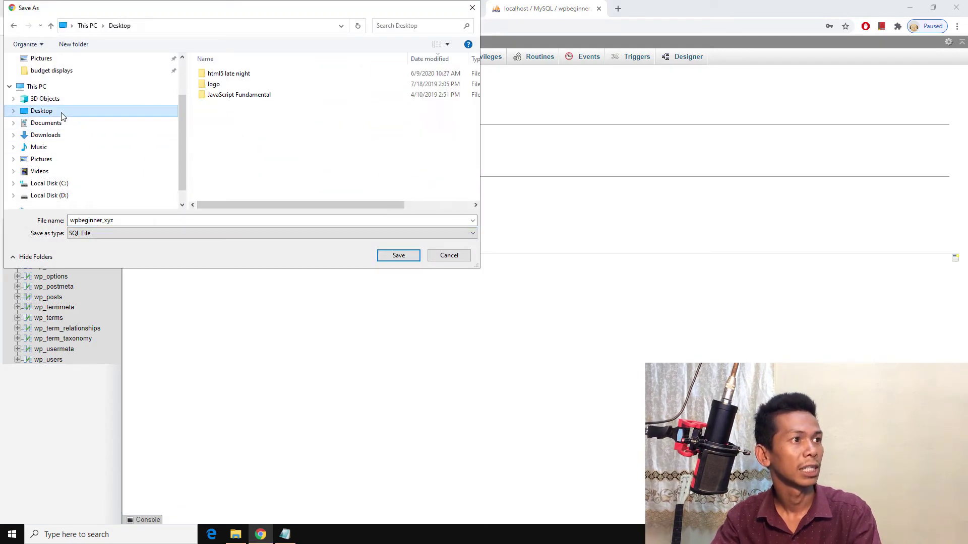
left_click(92, 44)
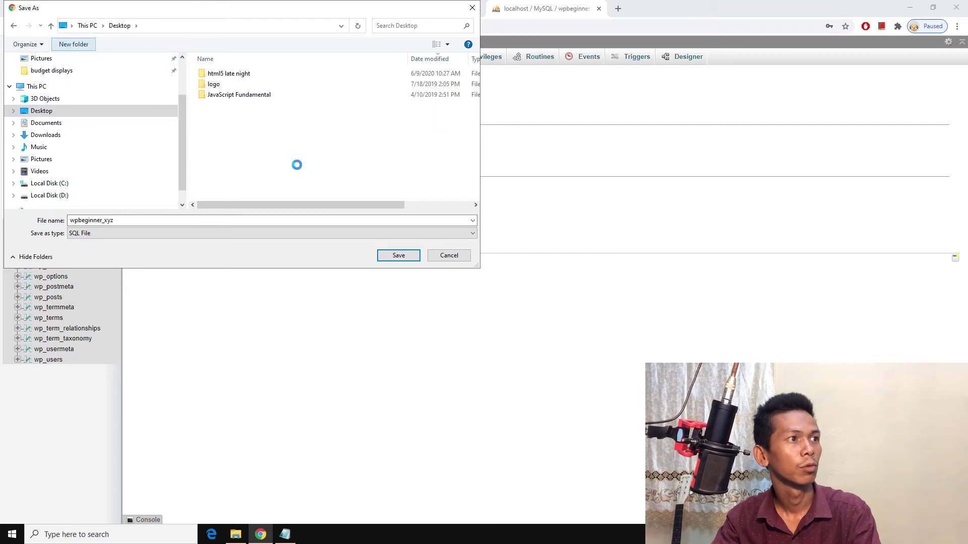
type("w")
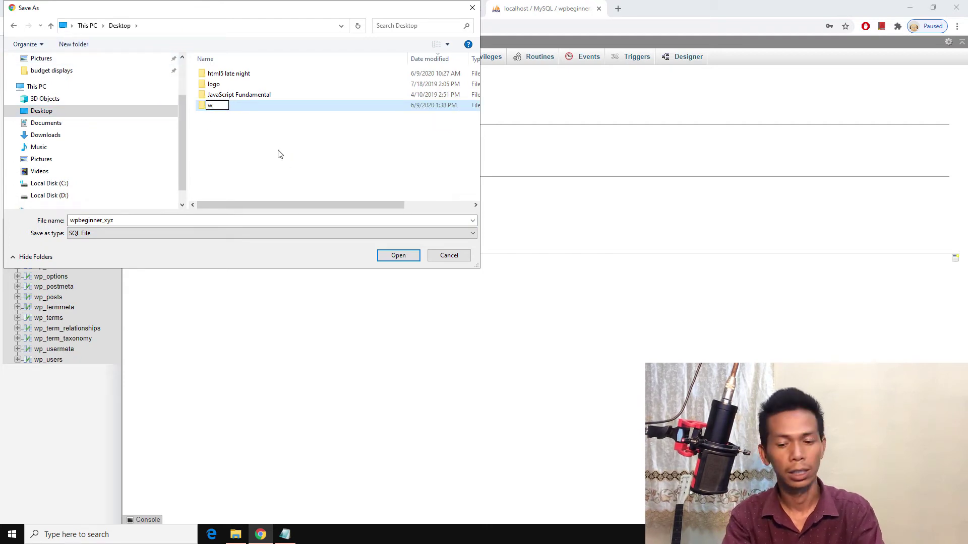
type("pbeginner.xyz")
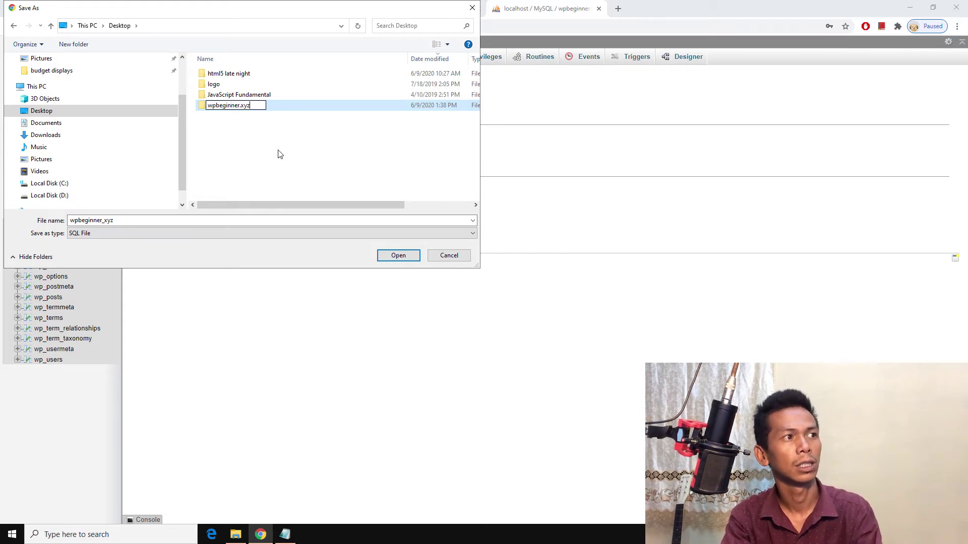
key("Return")
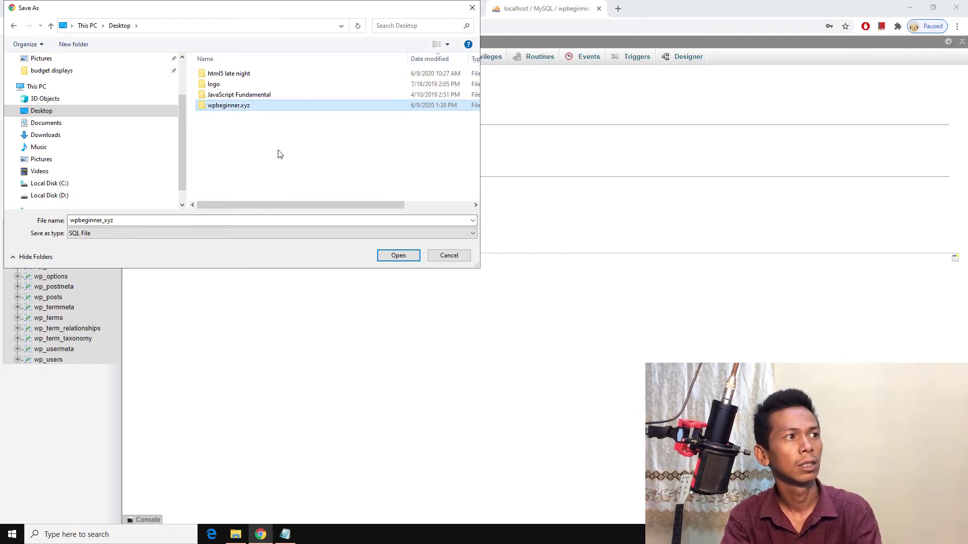
key("Return")
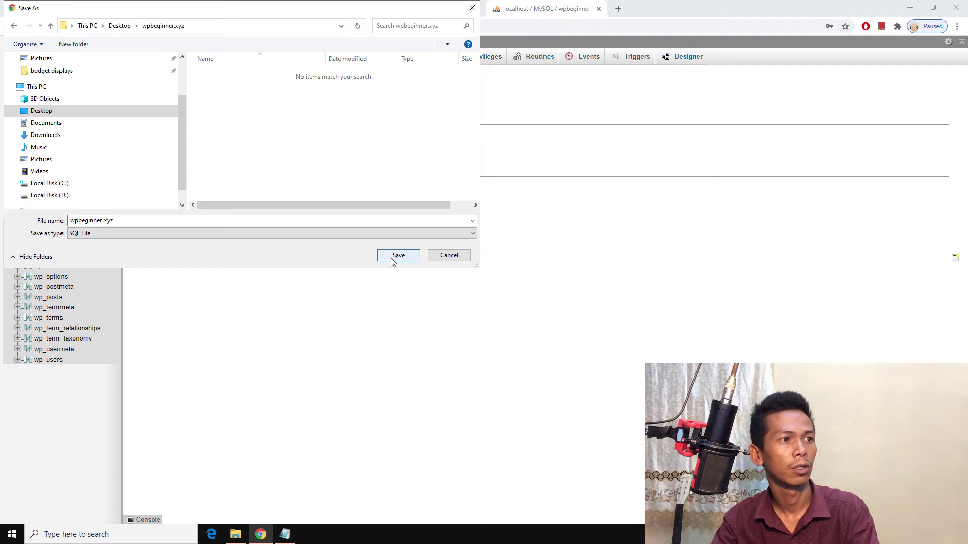
left_click(396, 258)
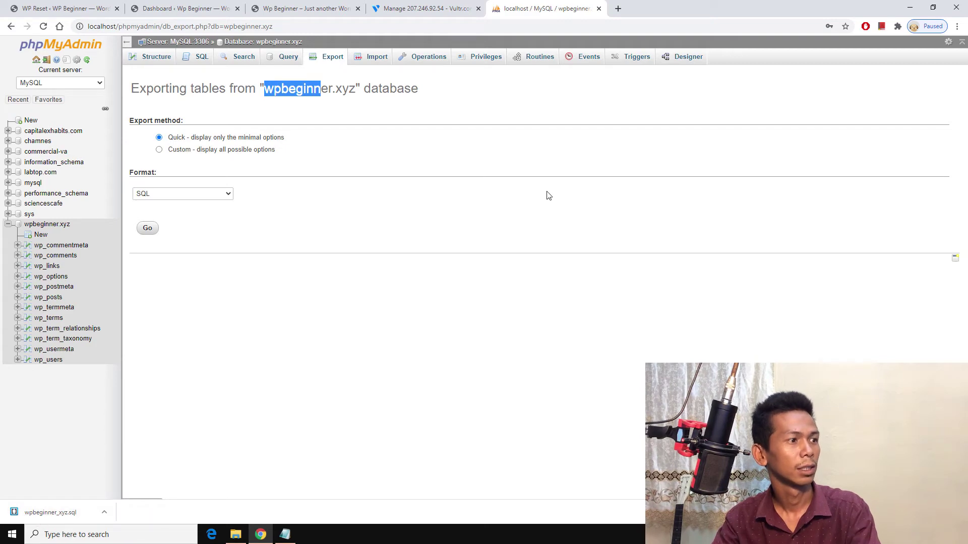
Step: Open the server's phpMyAdmin address from the Vultr server page in a new tab
left_click(408, 5)
scroll(248, 146, "up", 5)
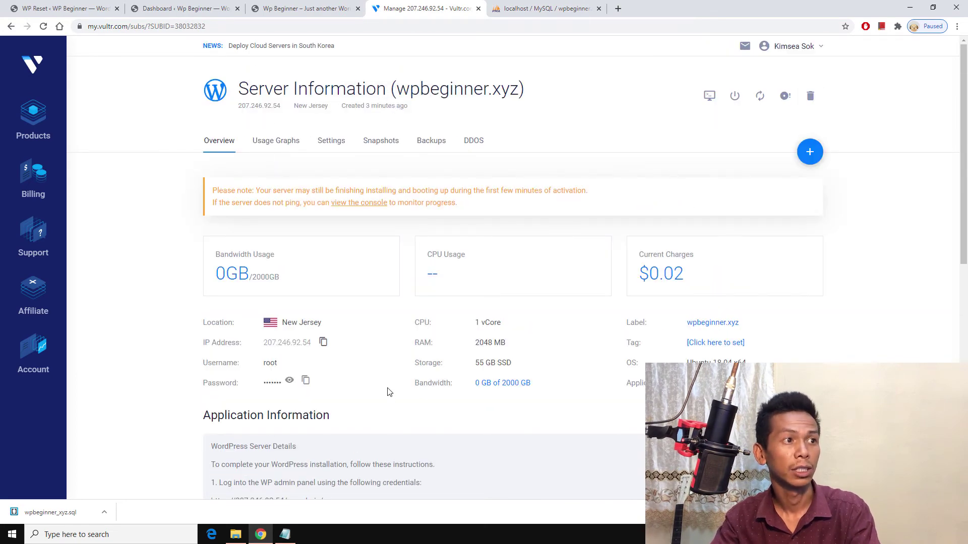
scroll(402, 358, "down", 7)
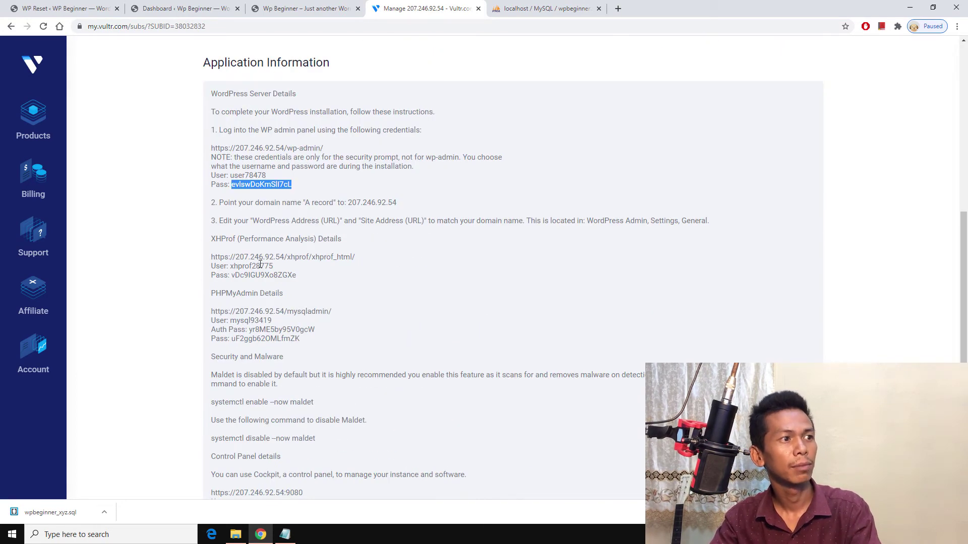
left_click(293, 313)
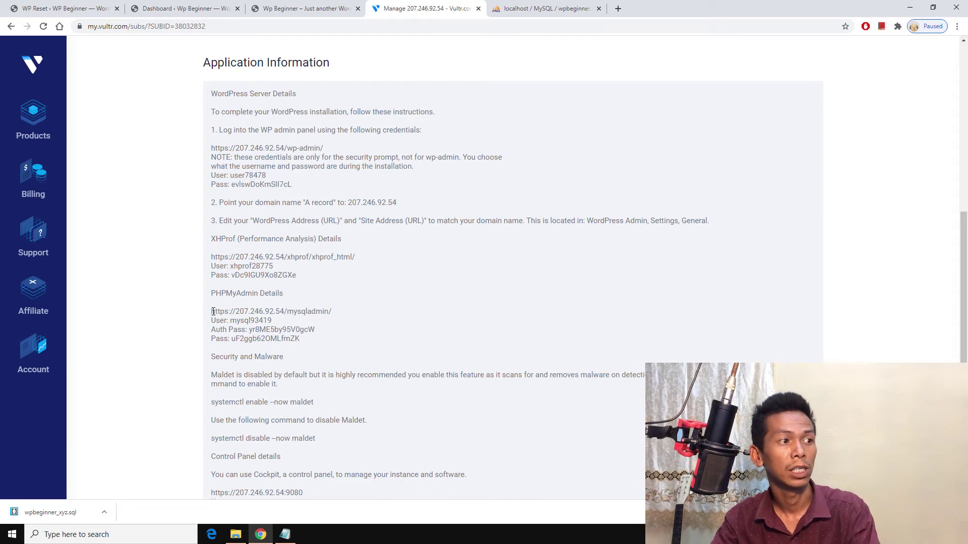
left_click_drag(212, 311, 394, 316)
right_click(310, 318)
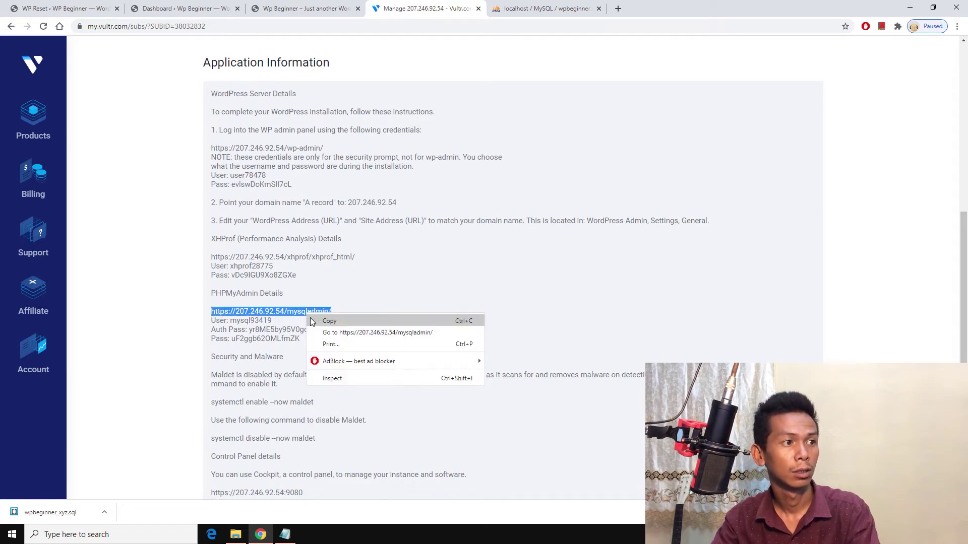
left_click(325, 333)
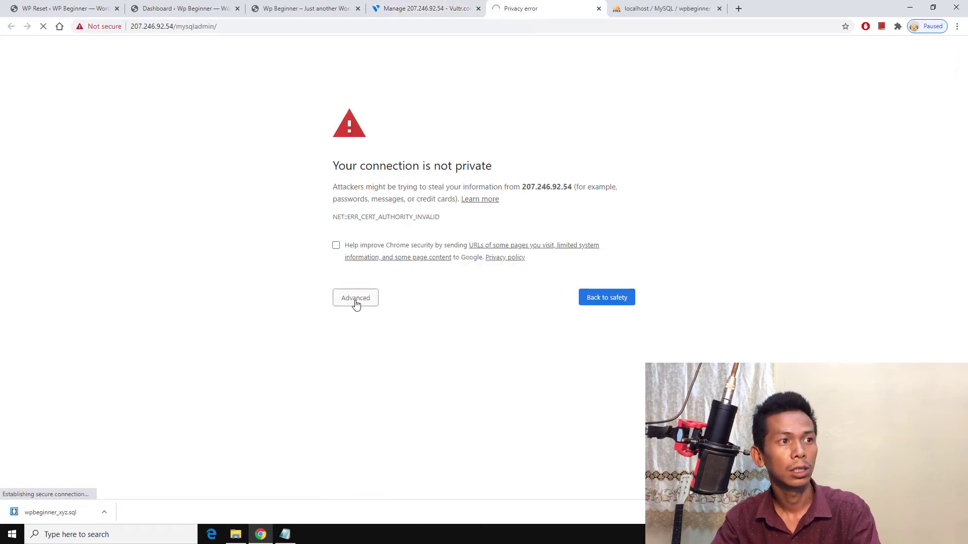
Step: Proceed past the certificate warning to the server's phpMyAdmin sign-in prompt, then bring up the hosts file
left_click(356, 298)
left_click(356, 376)
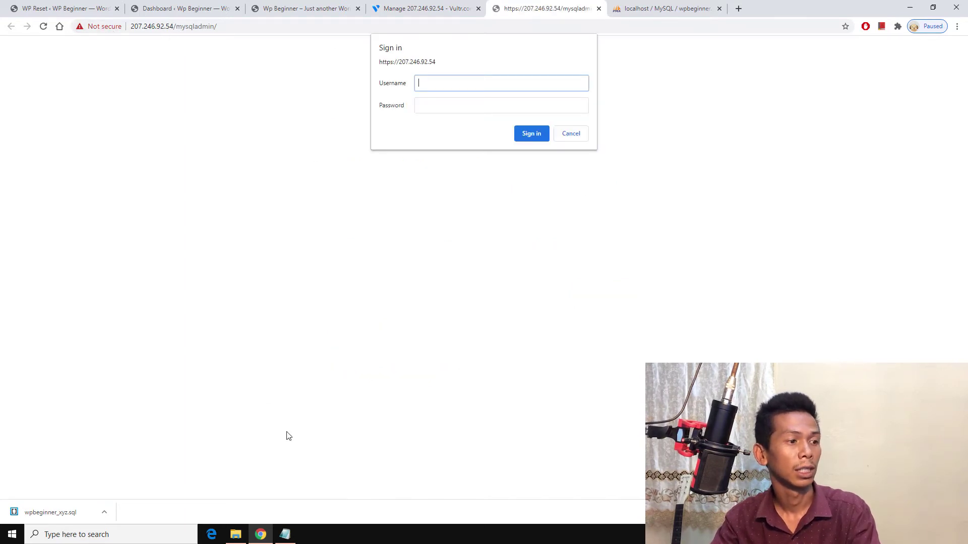
left_click(294, 534)
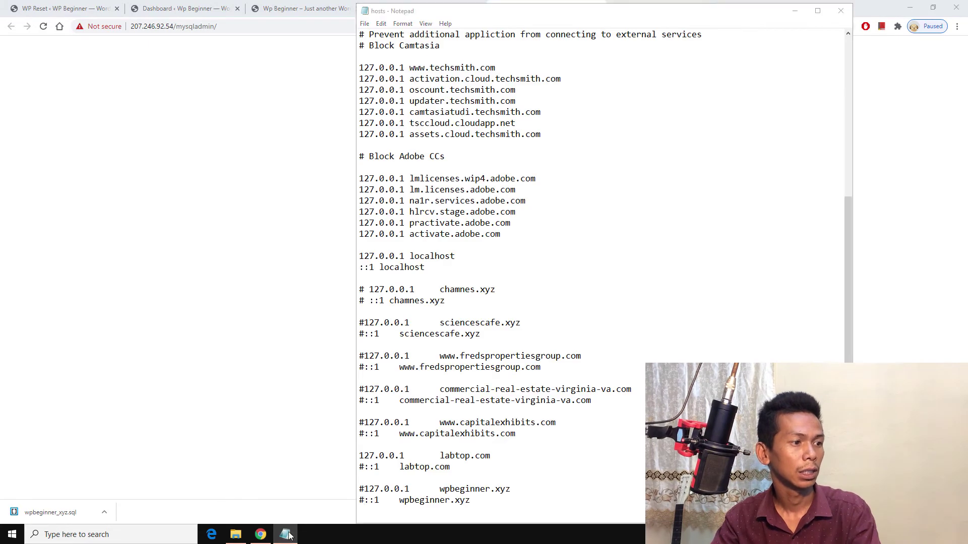
Step: Copy the phpMyAdmin username from Vultr's details into the server's sign-in prompt, closing the local phpMyAdmin tab
left_click(261, 535)
left_click(265, 539)
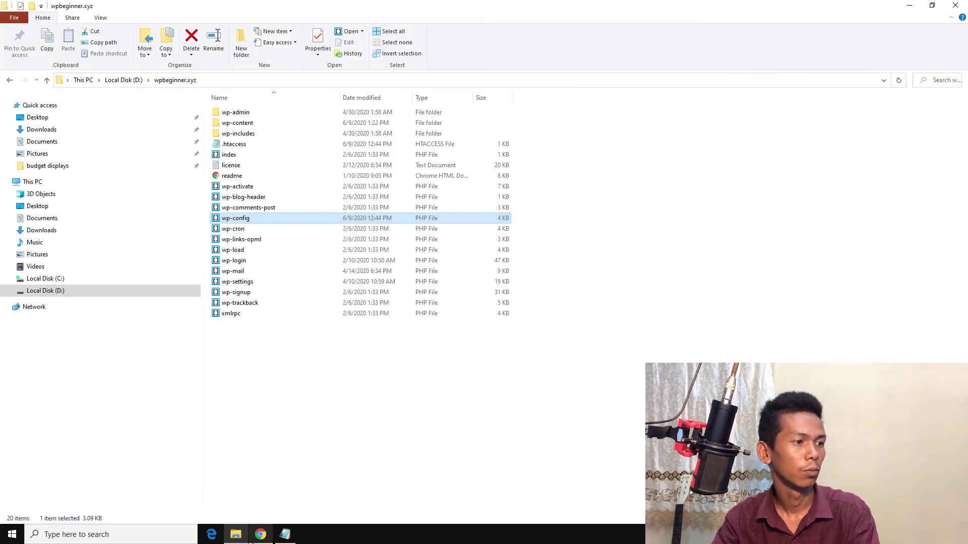
left_click(260, 535)
left_click(417, 7)
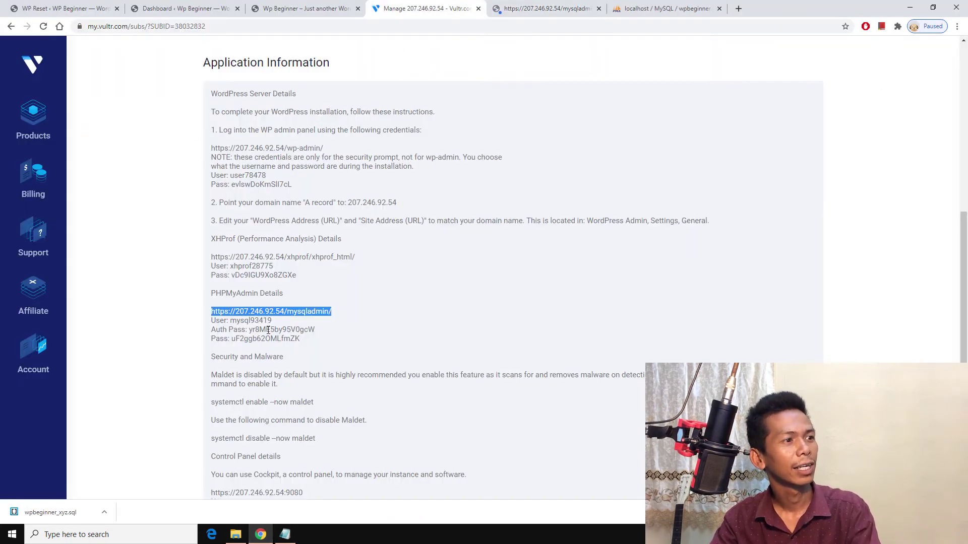
double_click(246, 322)
right_click(246, 321)
left_click(247, 331)
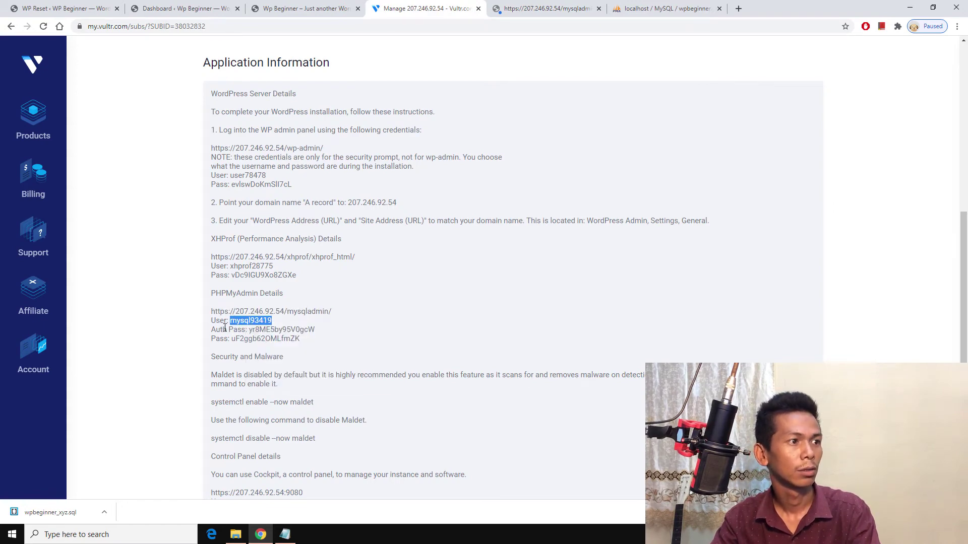
left_click(663, 5)
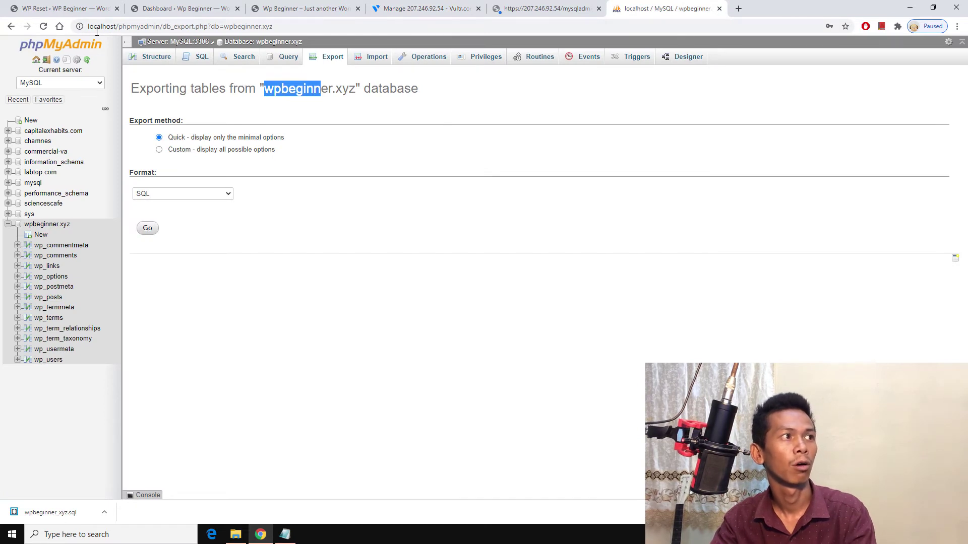
left_click(720, 9)
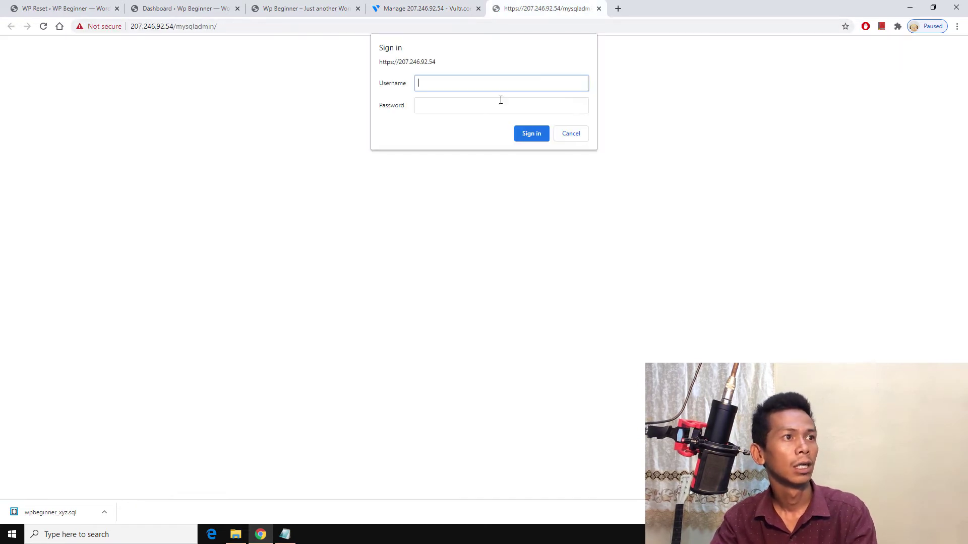
key("ctrl+v")
Step: Copy Vultr's phpMyAdmin auth password into the sign-in prompt's password field and sign in
left_click(428, 9)
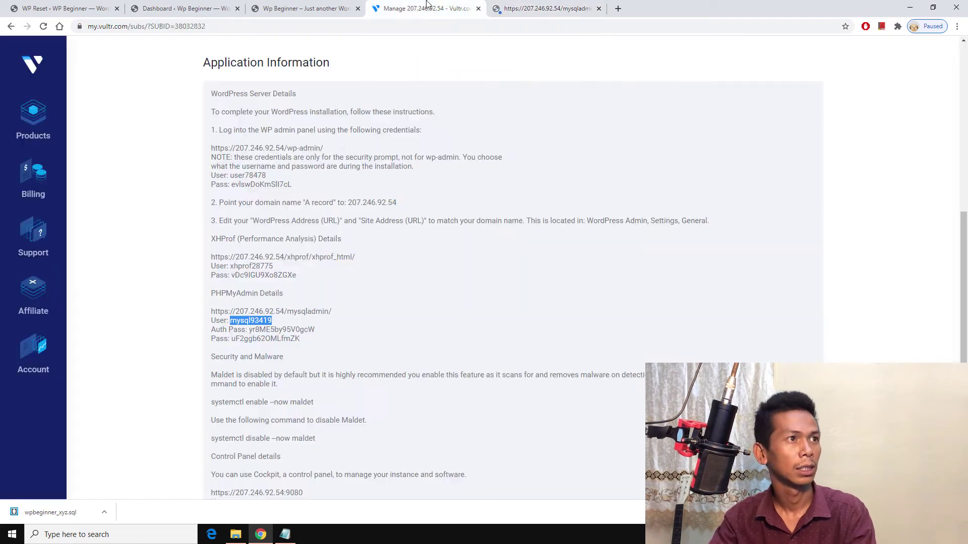
double_click(276, 331)
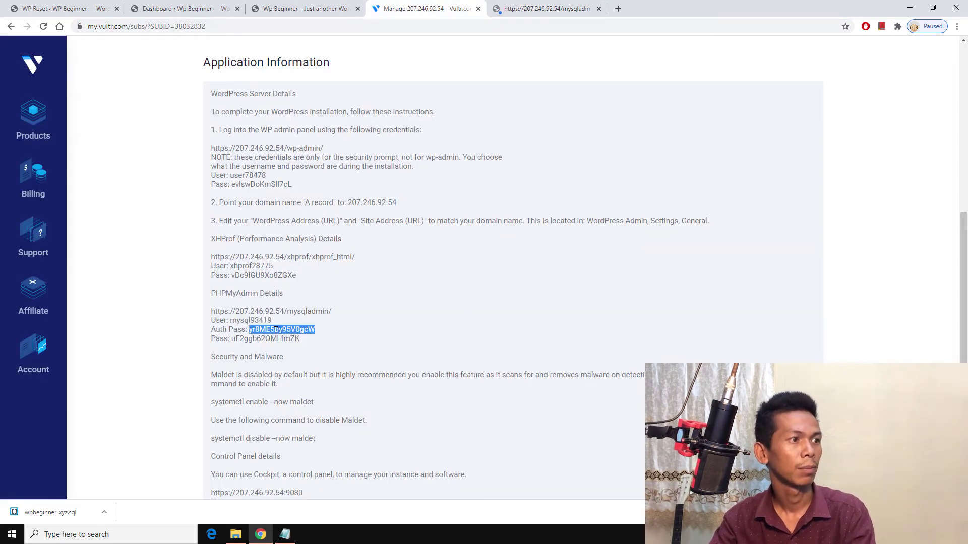
right_click(276, 331)
left_click(292, 337)
left_click(506, 9)
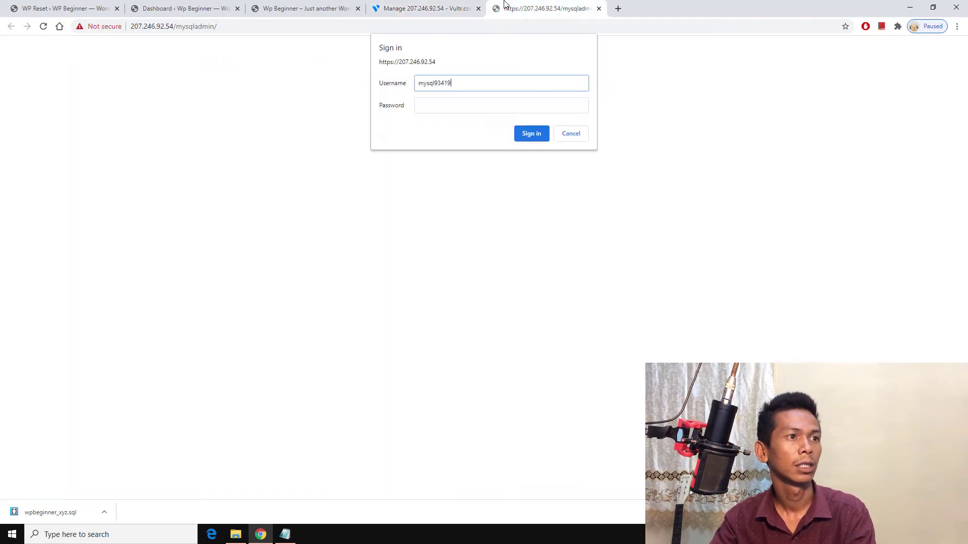
left_click(512, 108)
key("ctrl+v")
left_click(530, 134)
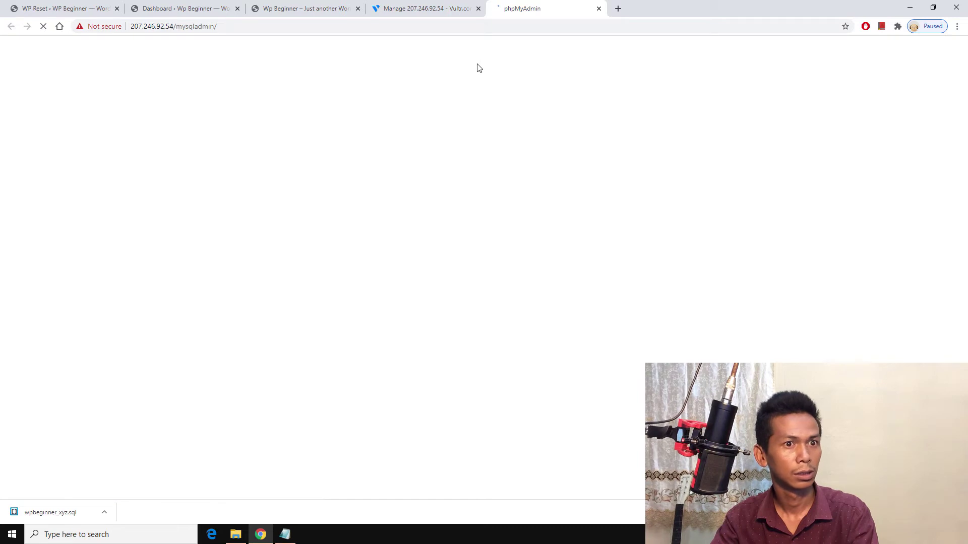
Step: Autofill the phpMyAdmin username with root, then launch PuTTY through a 'put' Windows search
left_click(483, 198)
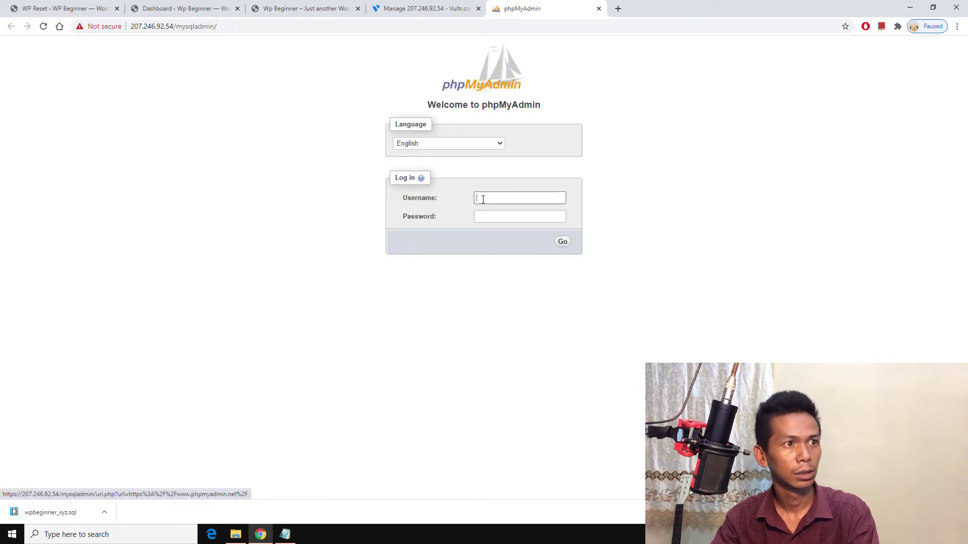
left_click(486, 218)
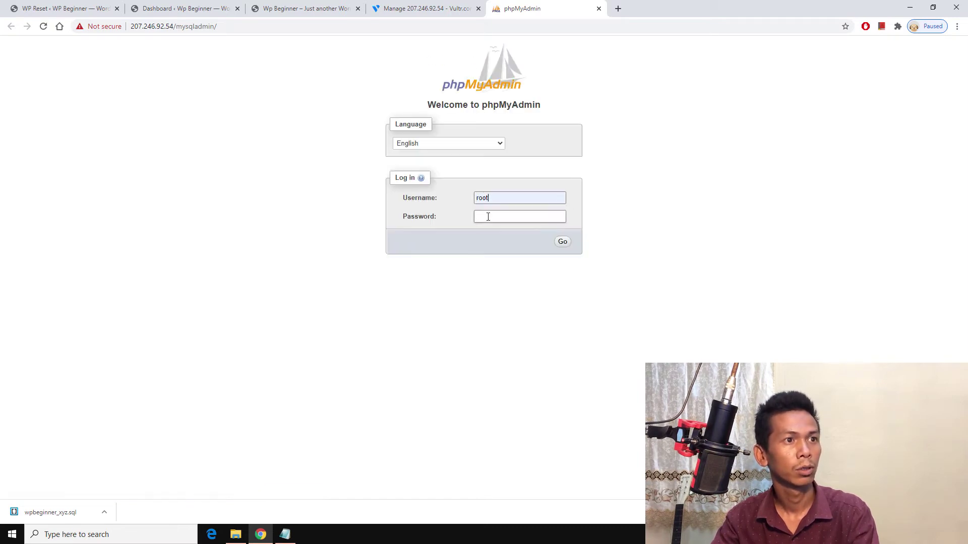
left_click(119, 535)
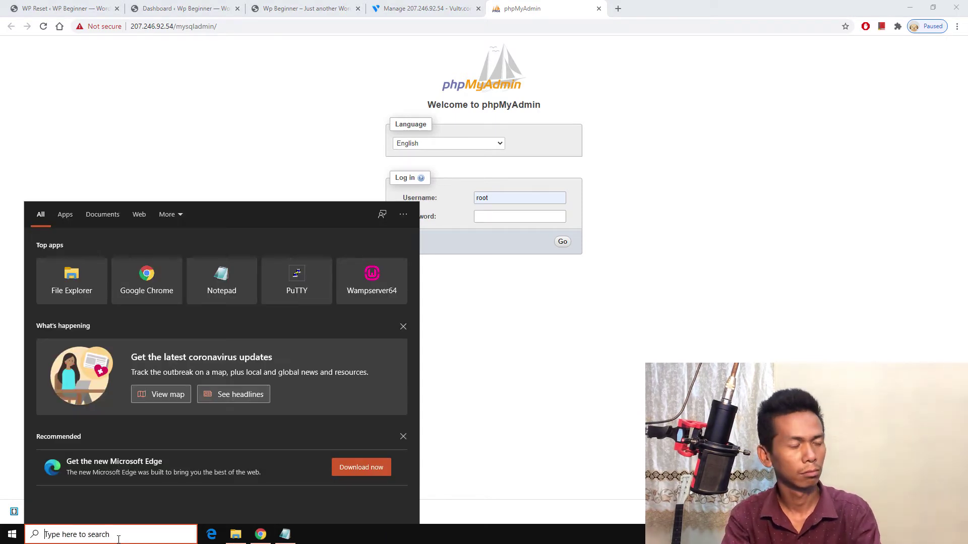
type("put")
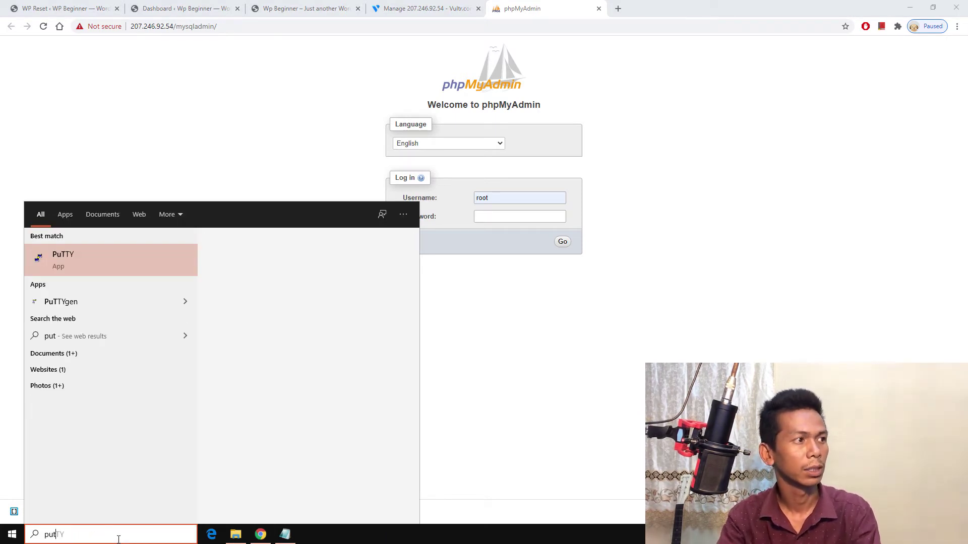
left_click(113, 261)
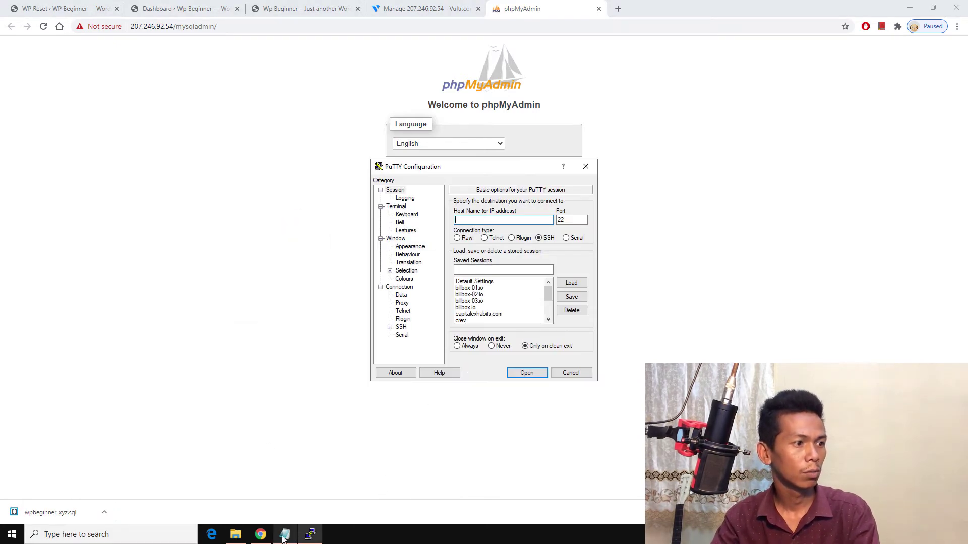
left_click(260, 535)
Step: Open an SSH connection in PuTTY to host 207.246.92.54 and accept the server's host key
left_click(410, 4)
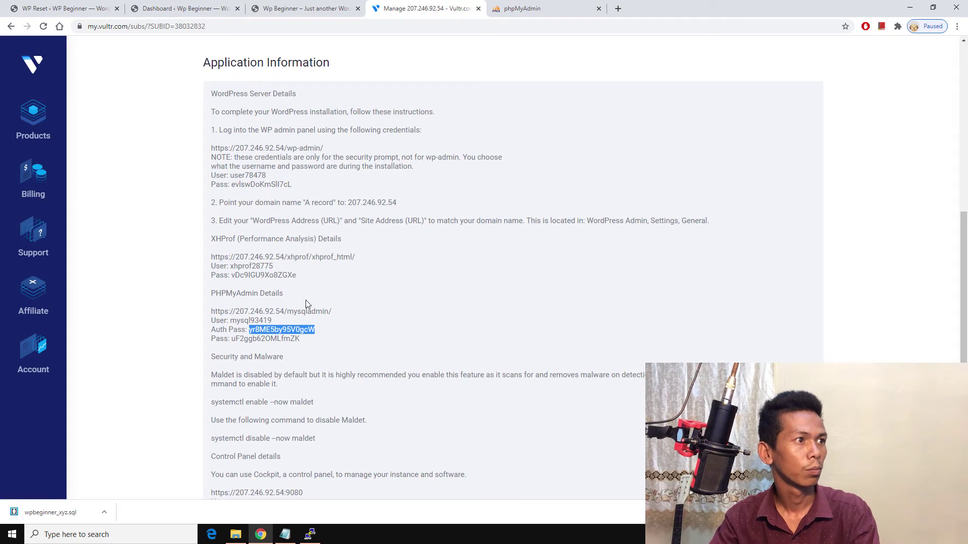
left_click(263, 183)
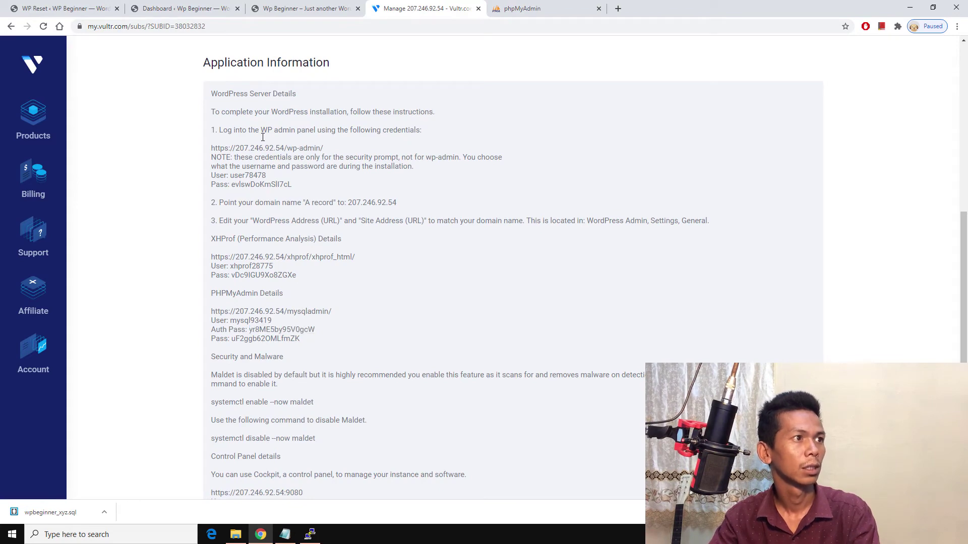
scroll(286, 164, "up", 6)
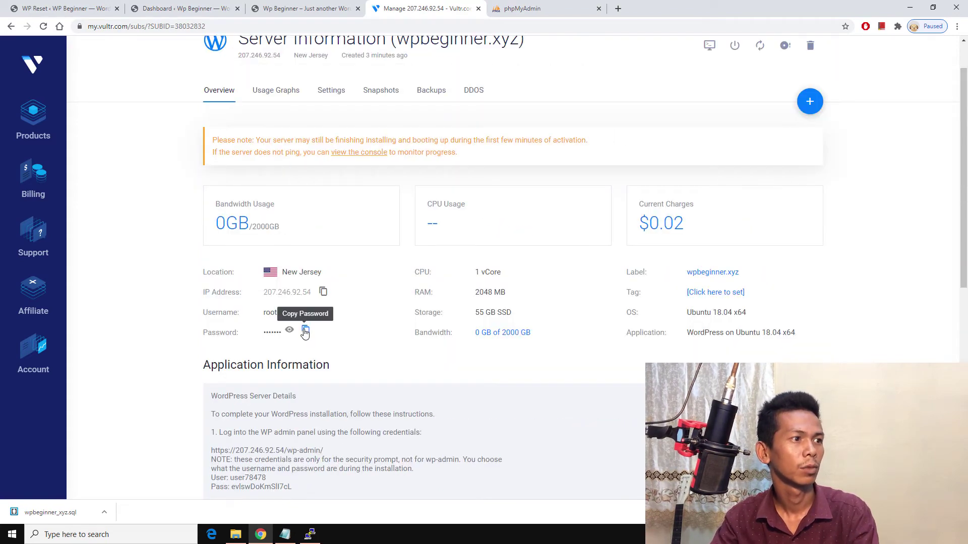
left_click(310, 534)
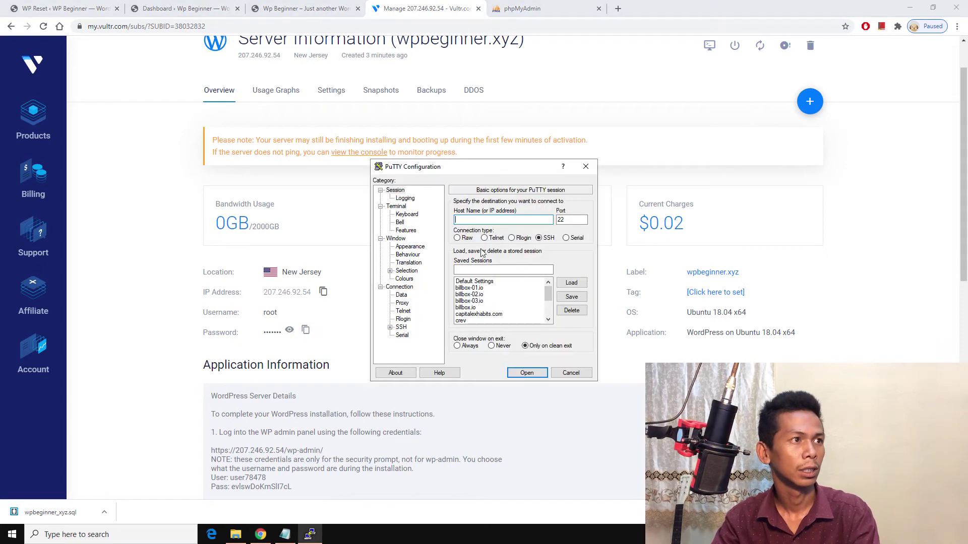
left_click(320, 293)
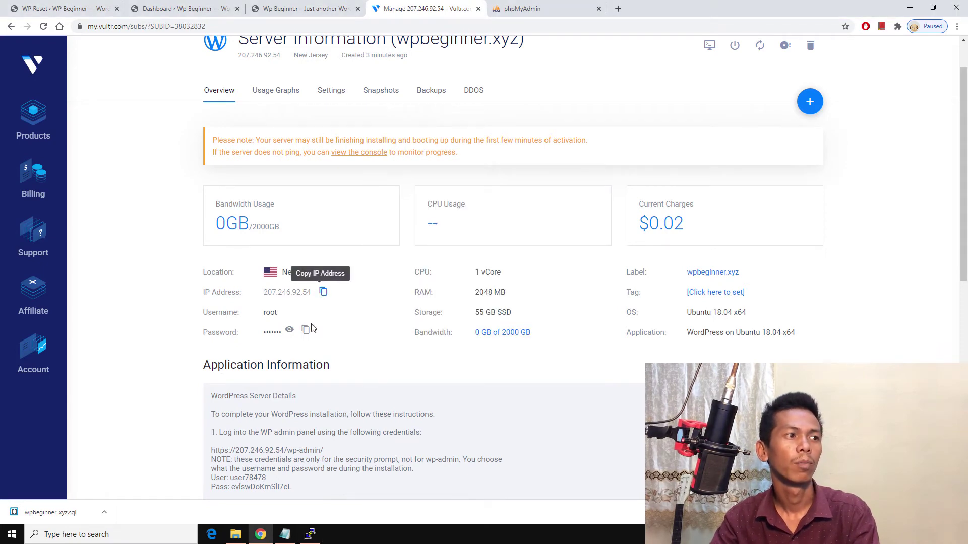
left_click(310, 533)
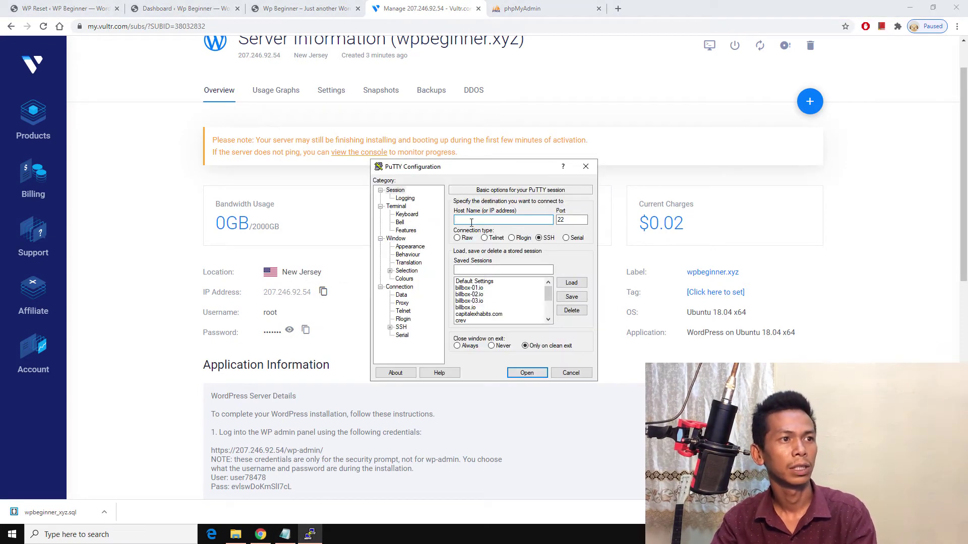
key("ctrl+v")
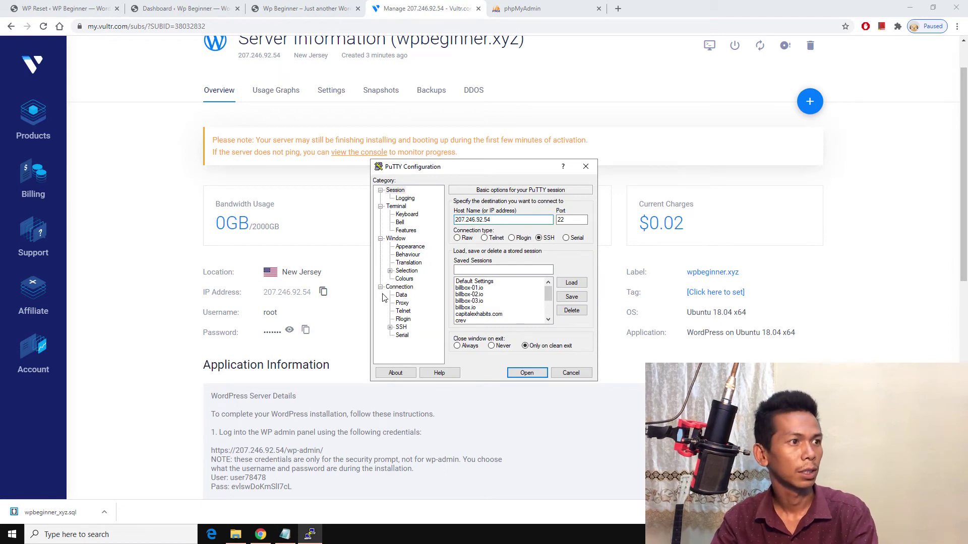
left_click(526, 374)
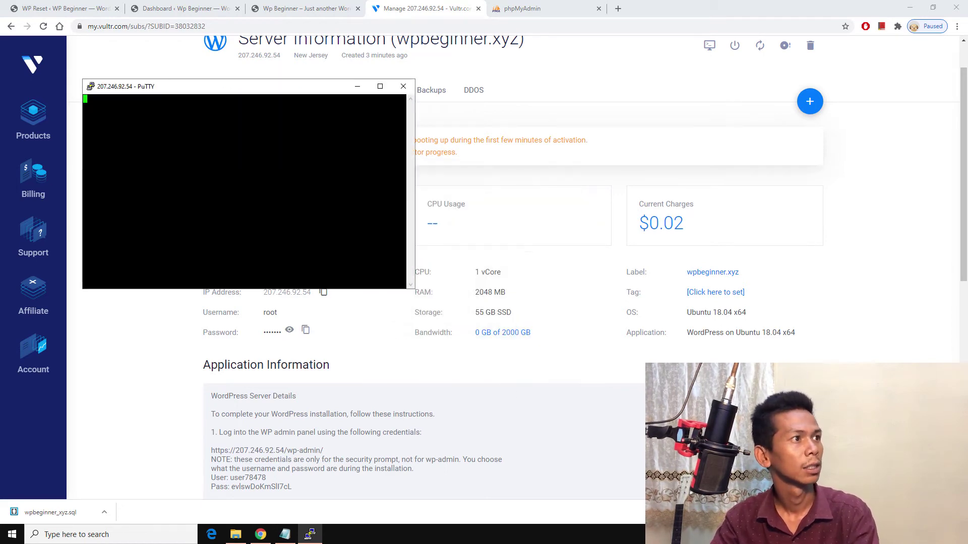
left_click_drag(482, 223, 418, 167)
left_click(365, 278)
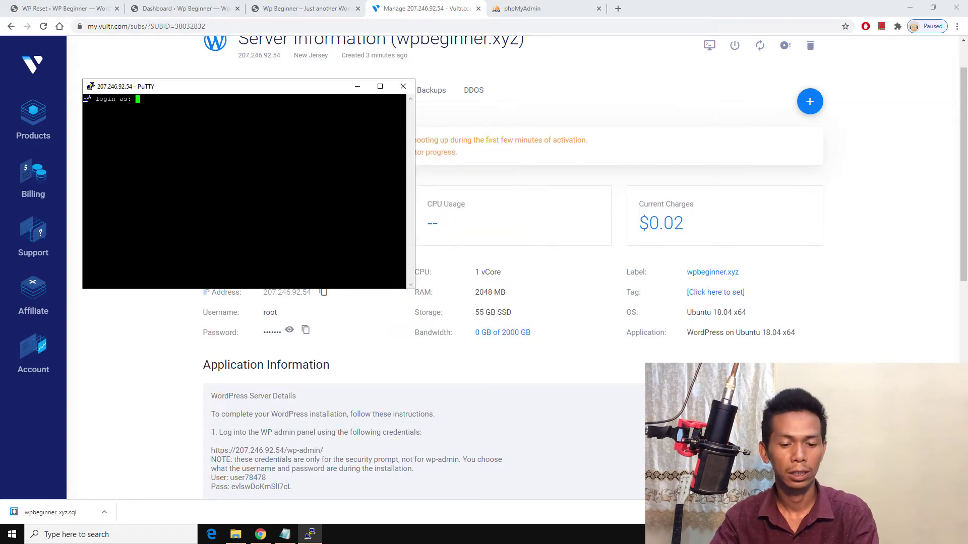
Step: Log in as root and submit the server's root password copied from Vultr
type("root")
key("Return")
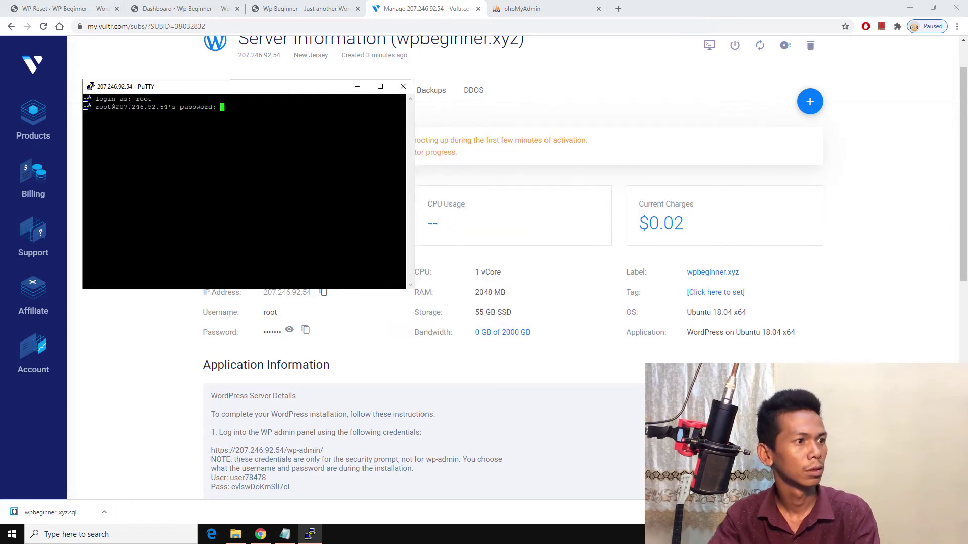
left_click(305, 330)
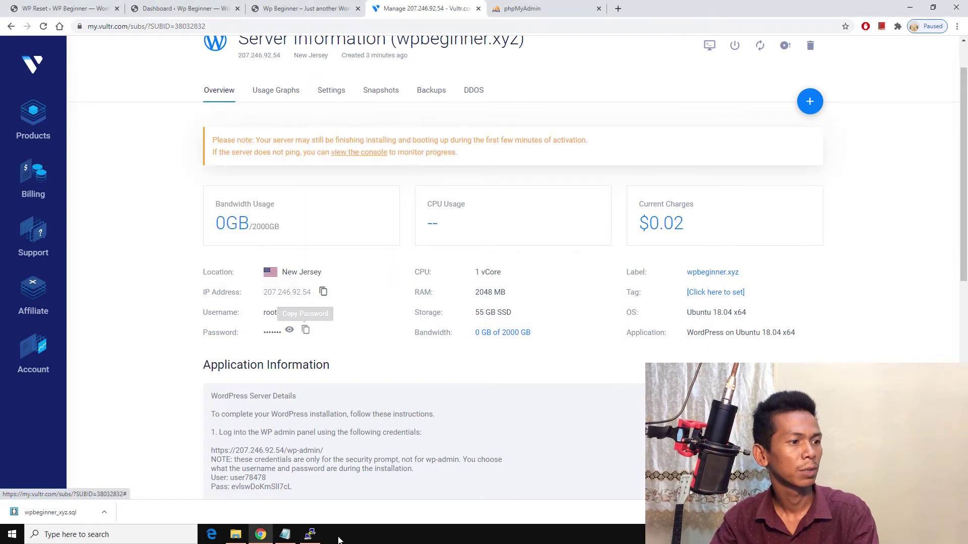
left_click(308, 535)
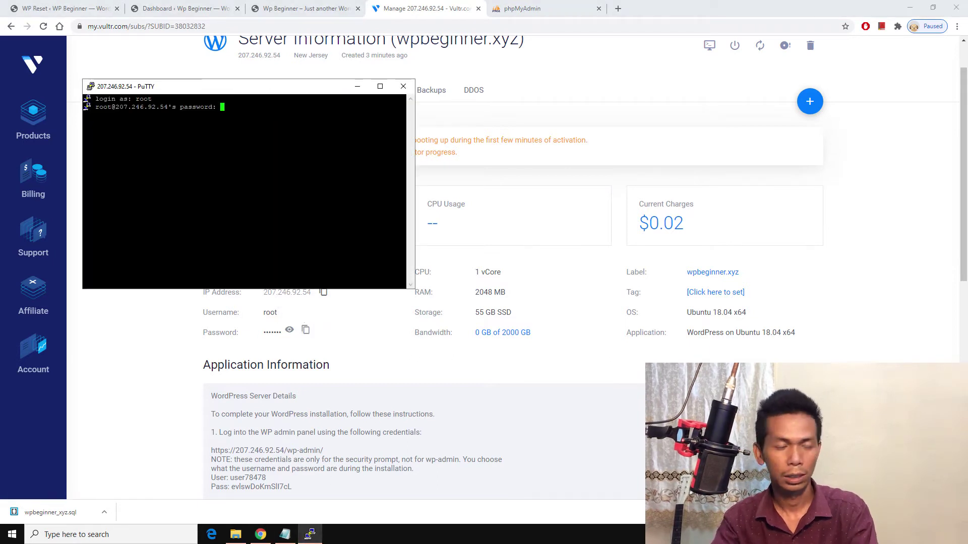
key("Return")
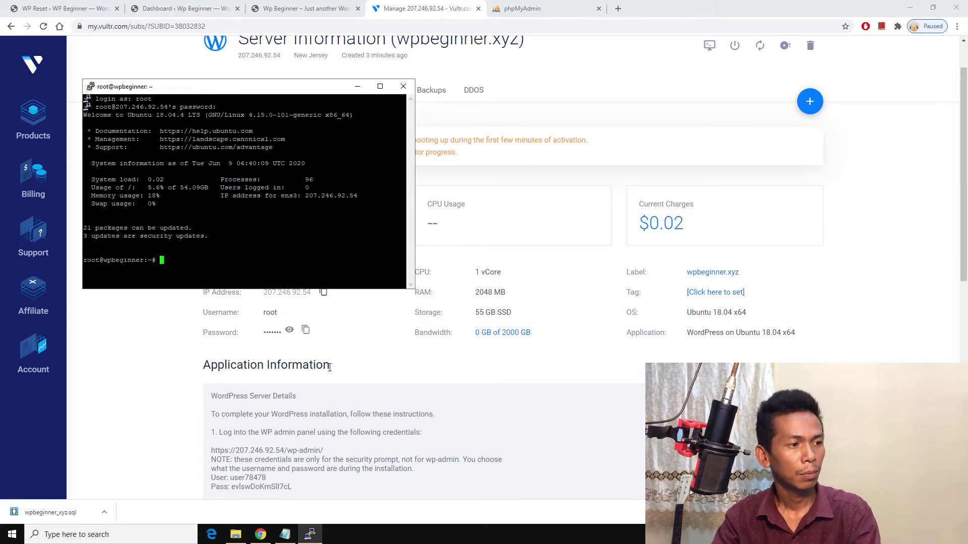
Step: Open the Vultr One-Click WordPress docs link in a new browser tab
scroll(329, 367, "down", 8)
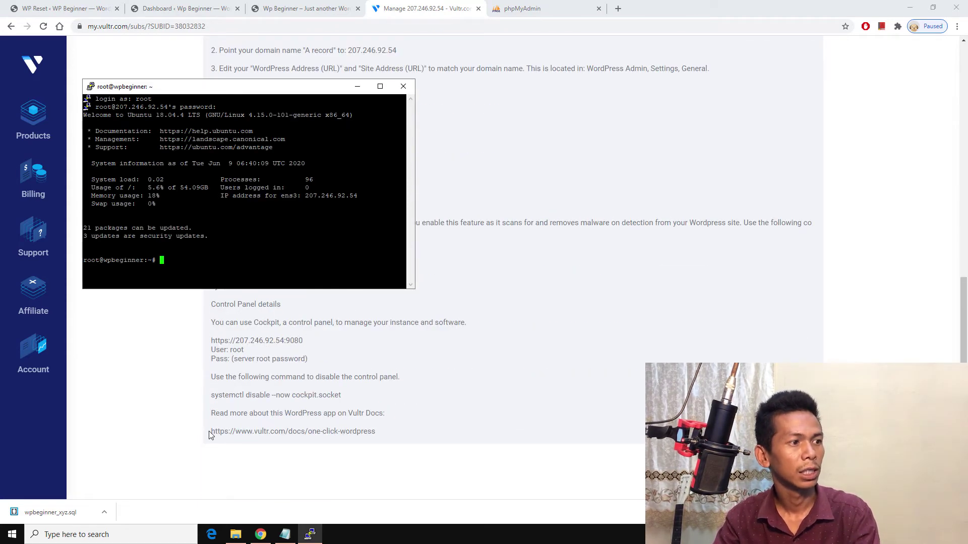
left_click(213, 433)
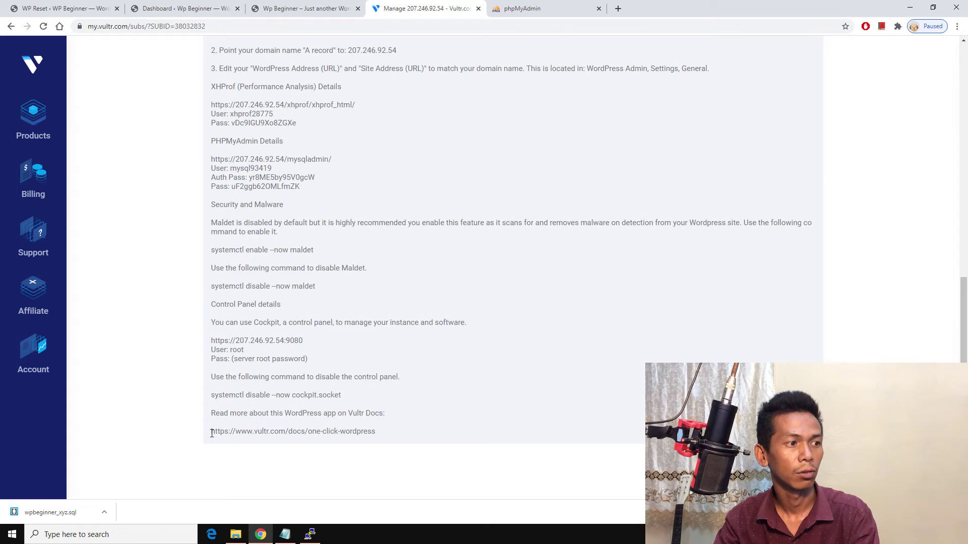
double_click(211, 433)
left_click(388, 424)
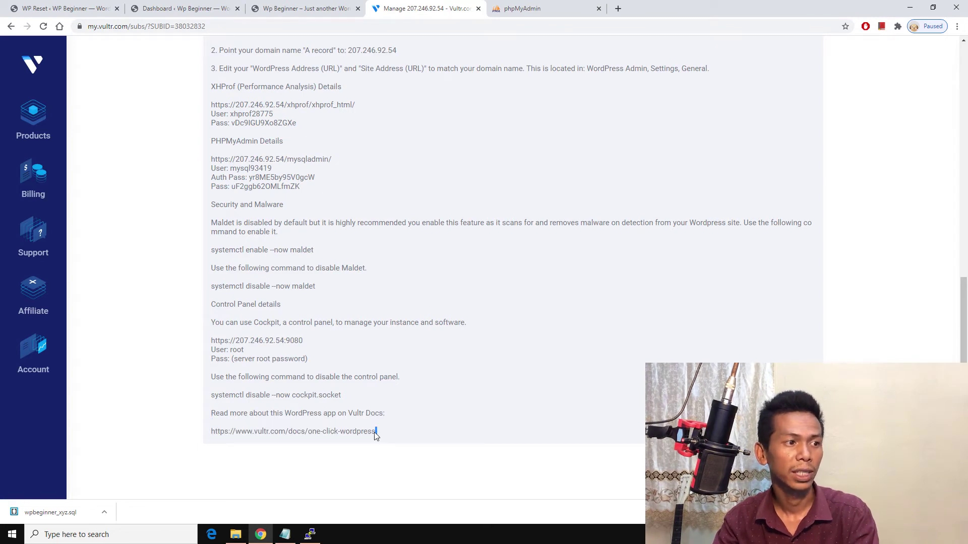
left_click_drag(377, 432, 223, 434)
right_click(224, 434)
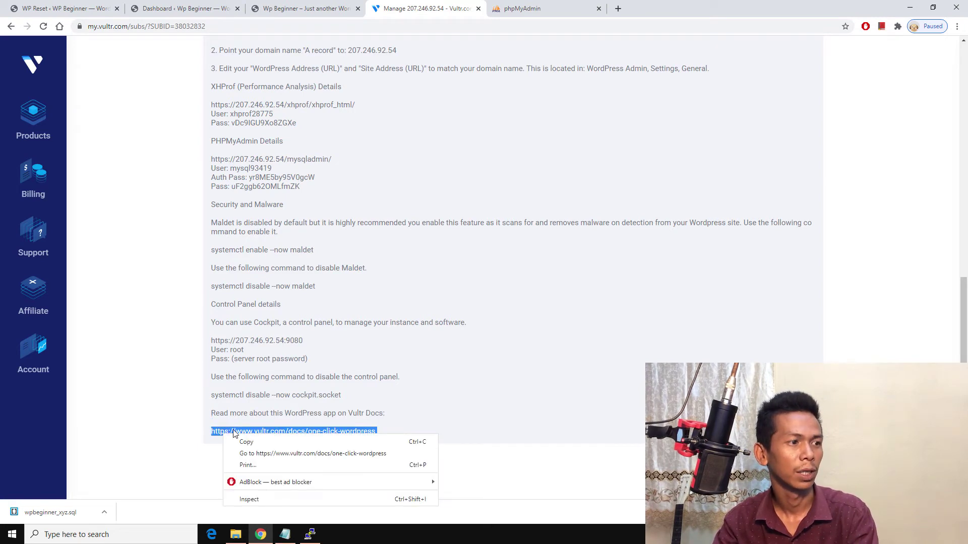
left_click(241, 451)
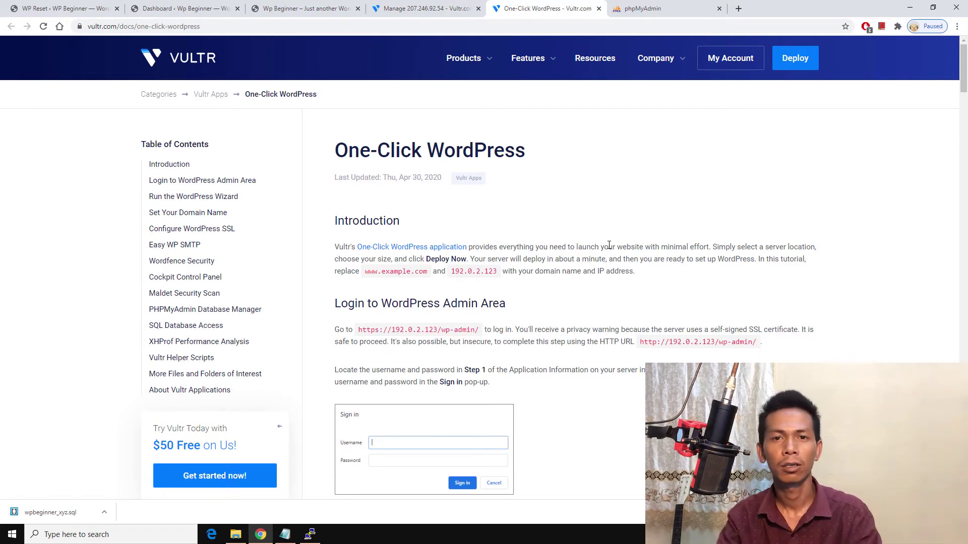
Step: Search the docs for 'mysql' and copy the /root/.my.cnf path
scroll(604, 307, "down", 20)
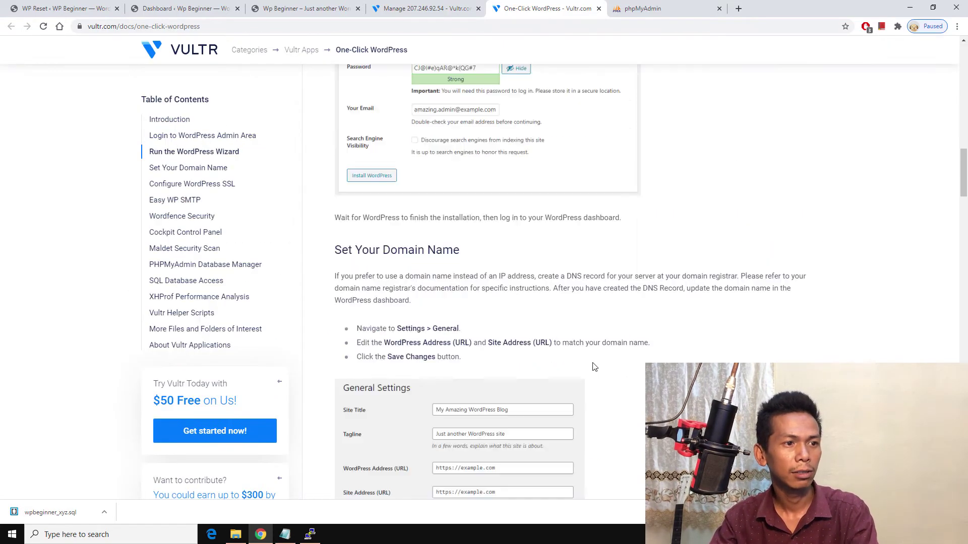
scroll(589, 366, "down", 4)
scroll(582, 366, "up", 2)
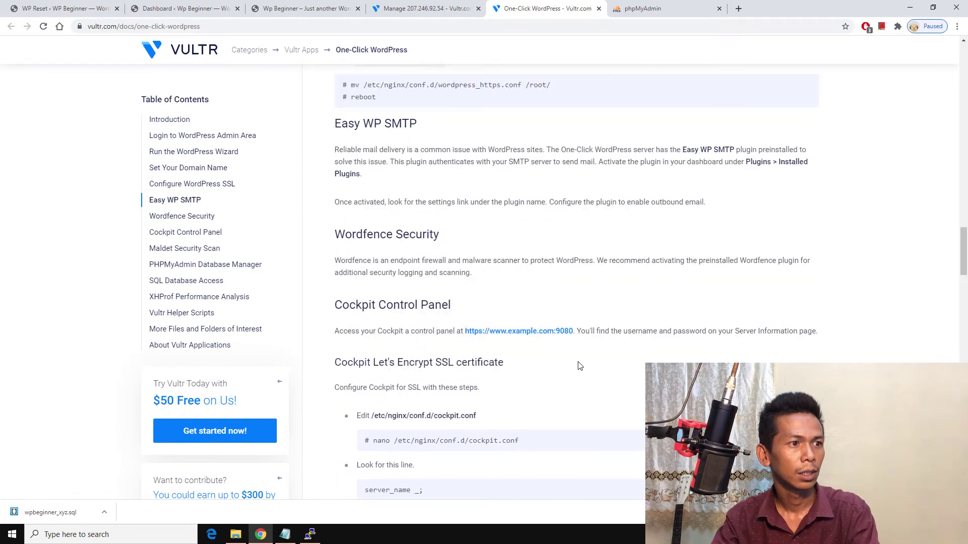
key("ctrl+f")
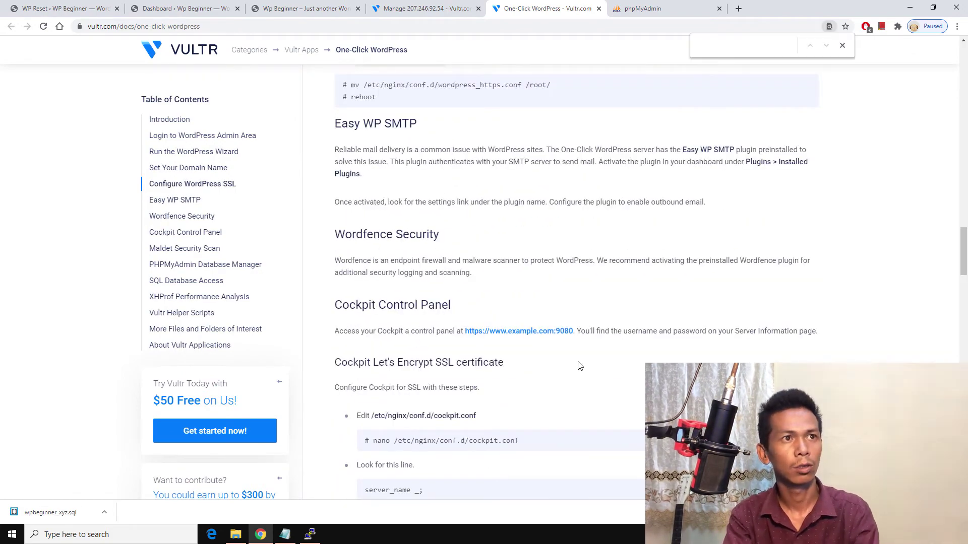
type("mysql")
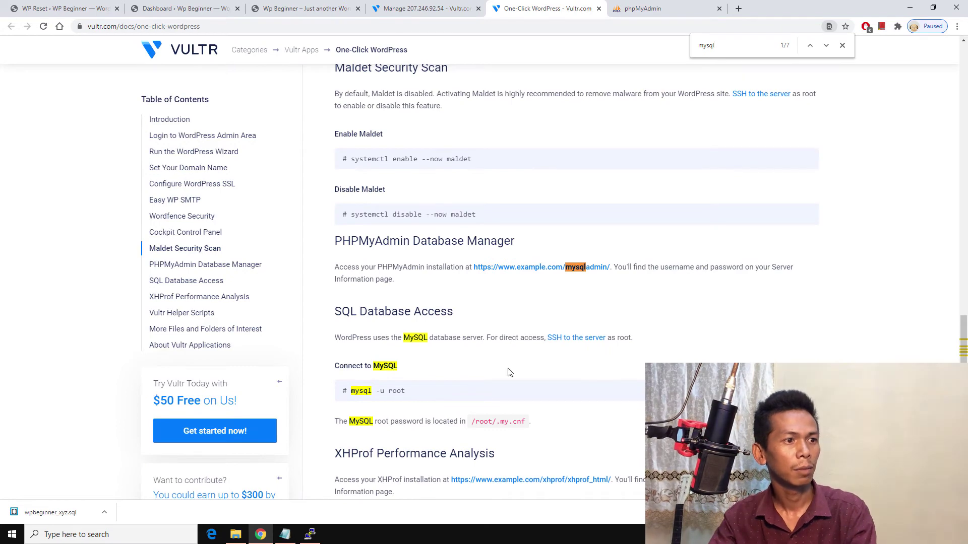
scroll(509, 372, "down", 2)
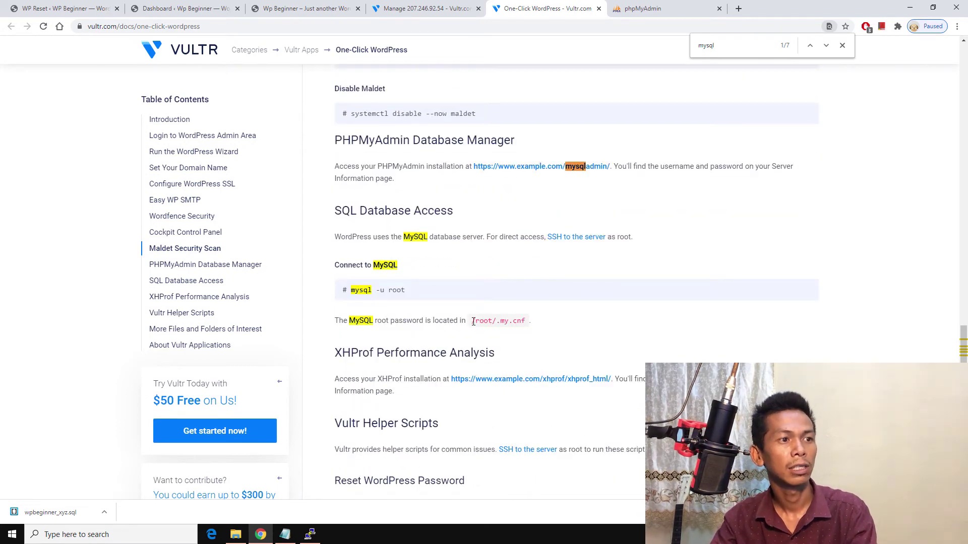
left_click_drag(473, 321, 525, 321)
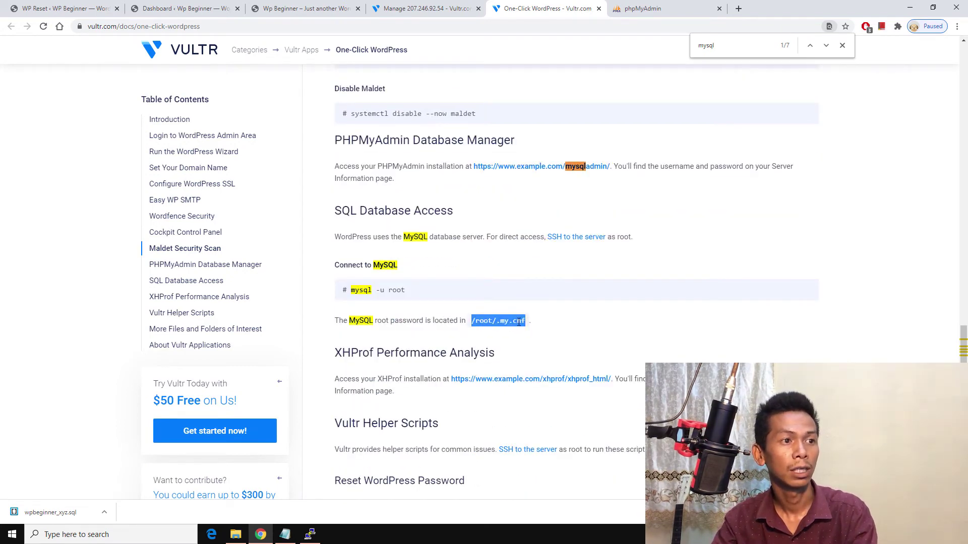
right_click(518, 322)
left_click(526, 332)
left_click(310, 535)
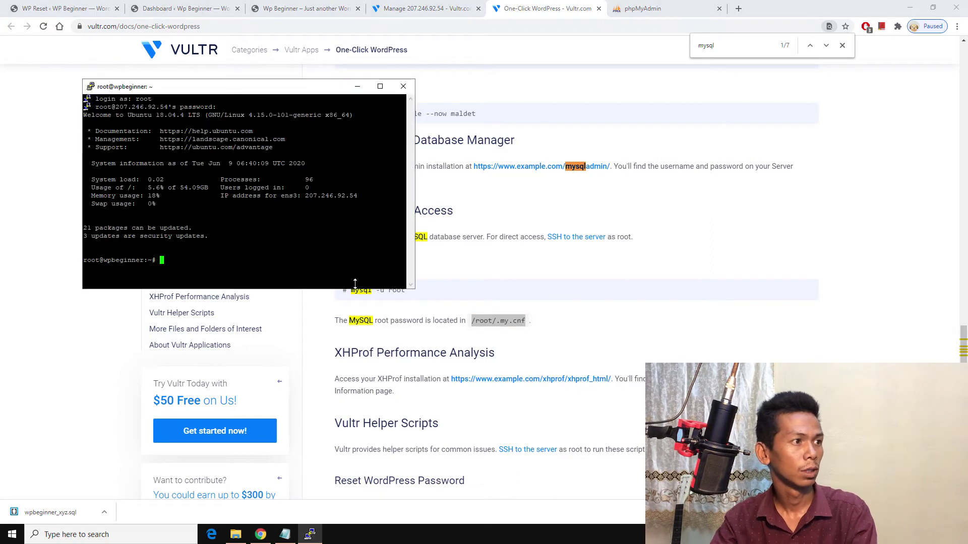
Step: Run cat /root/.my.cnf in PuTTY and select the MySQL root password it shows
right_click(352, 276)
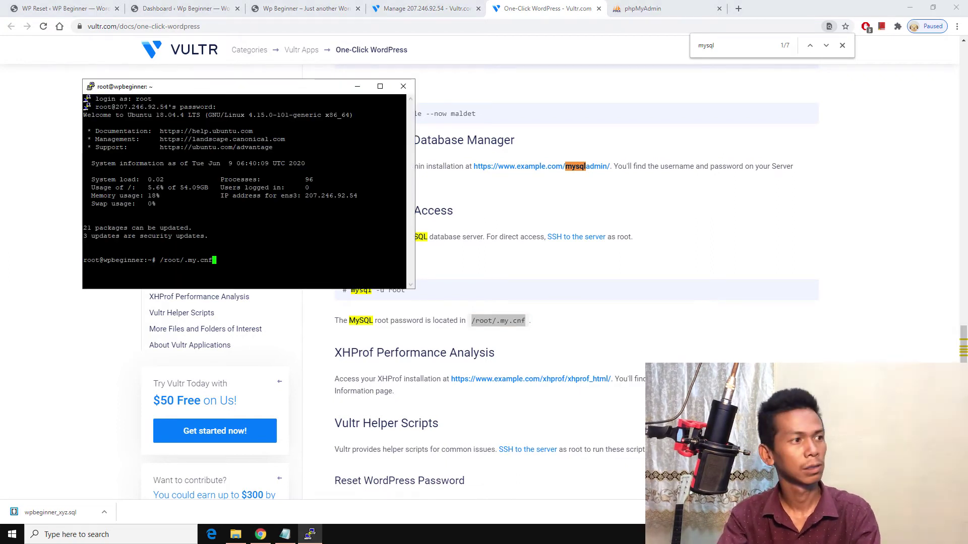
key("Home")
type("cat")
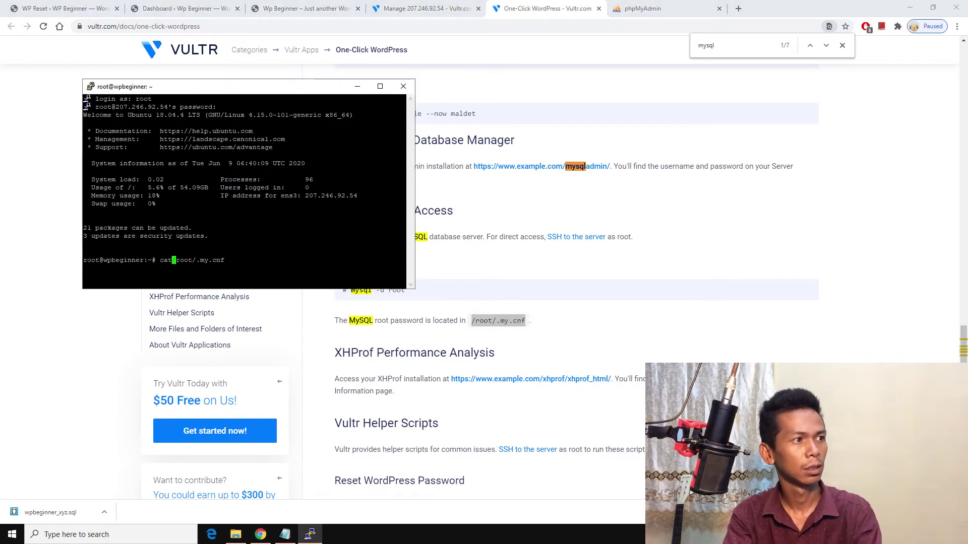
key("Return")
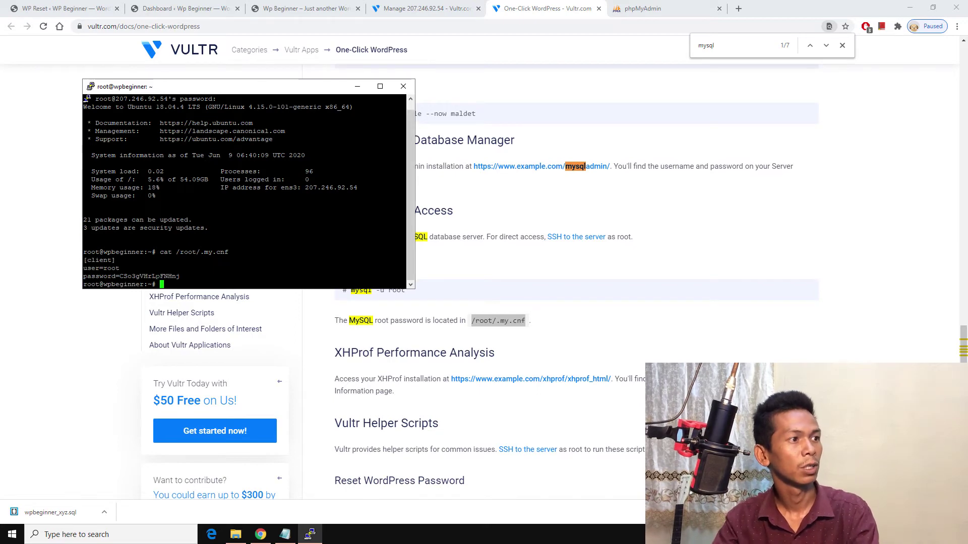
double_click(157, 276)
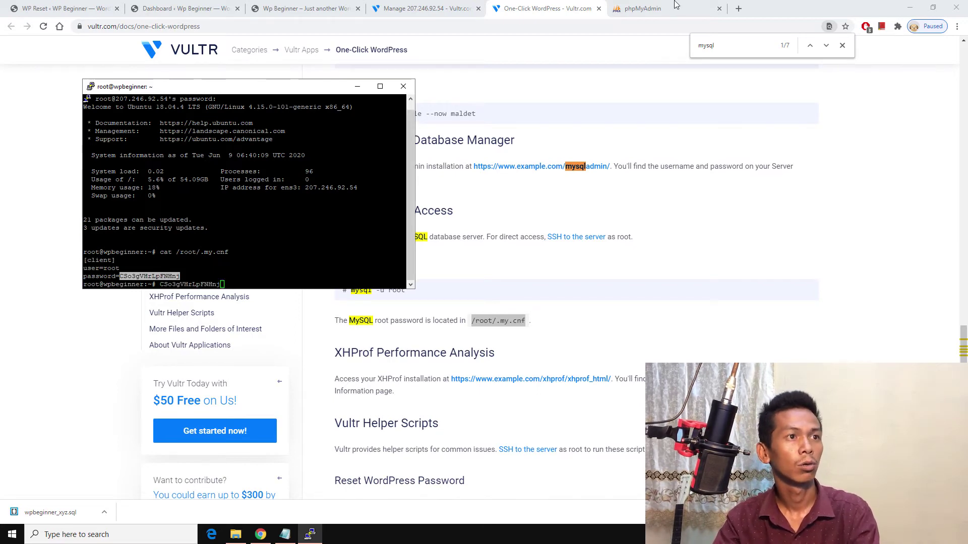
Step: Paste the MySQL root password into phpMyAdmin's login Password field
left_click(678, 6)
left_click(482, 213)
key("ctrl+v")
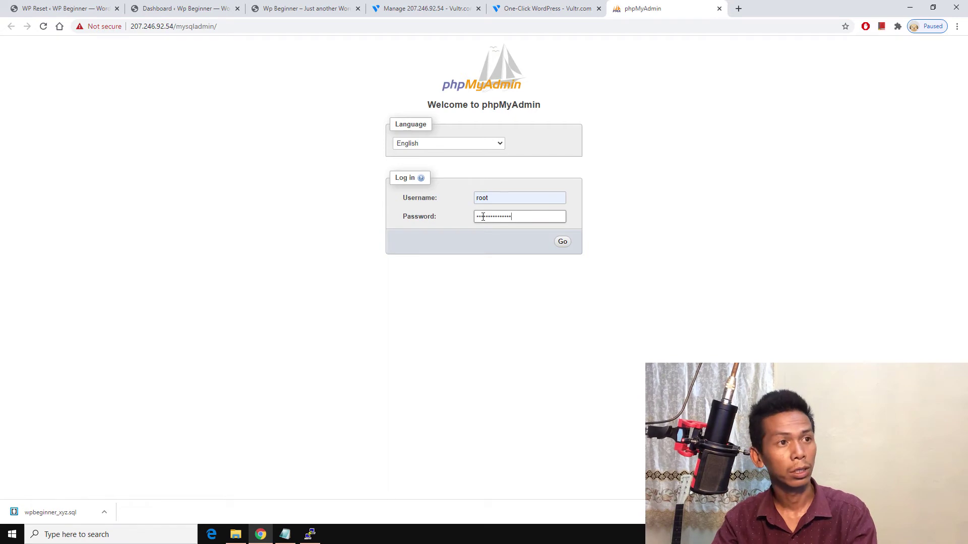
Step: Log into the remote phpMyAdmin as root and review the phpMyAdmin credentials on Vultr's details page
left_click(562, 242)
left_click(426, 8)
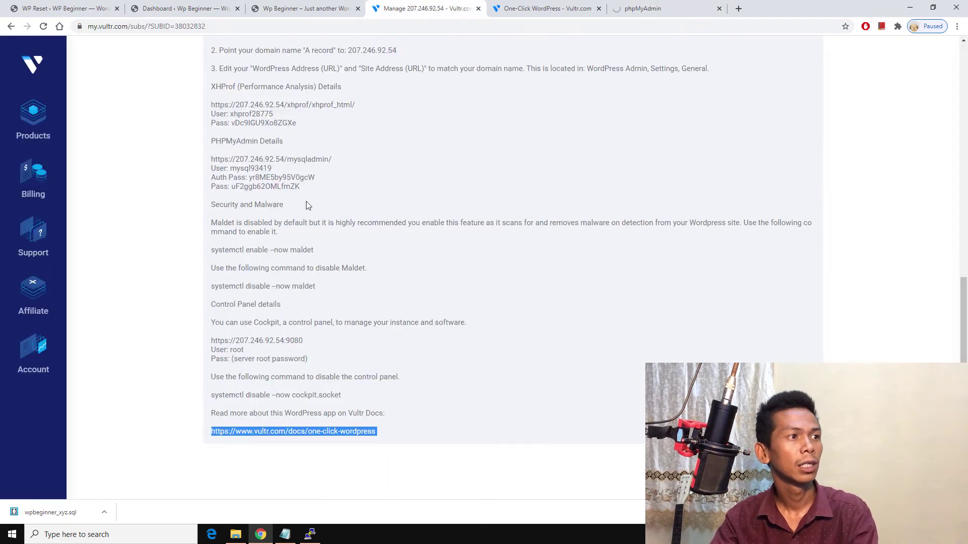
left_click(243, 183)
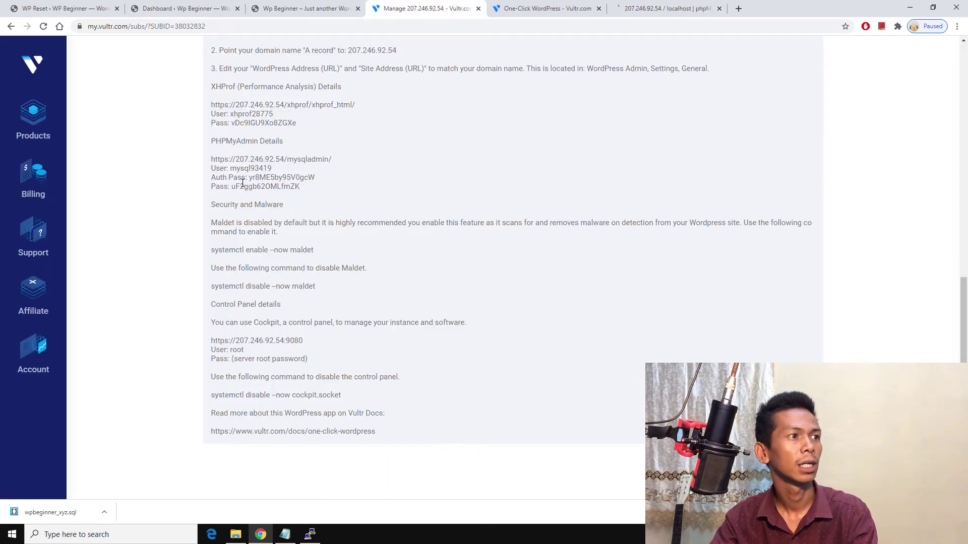
left_click_drag(243, 185, 294, 187)
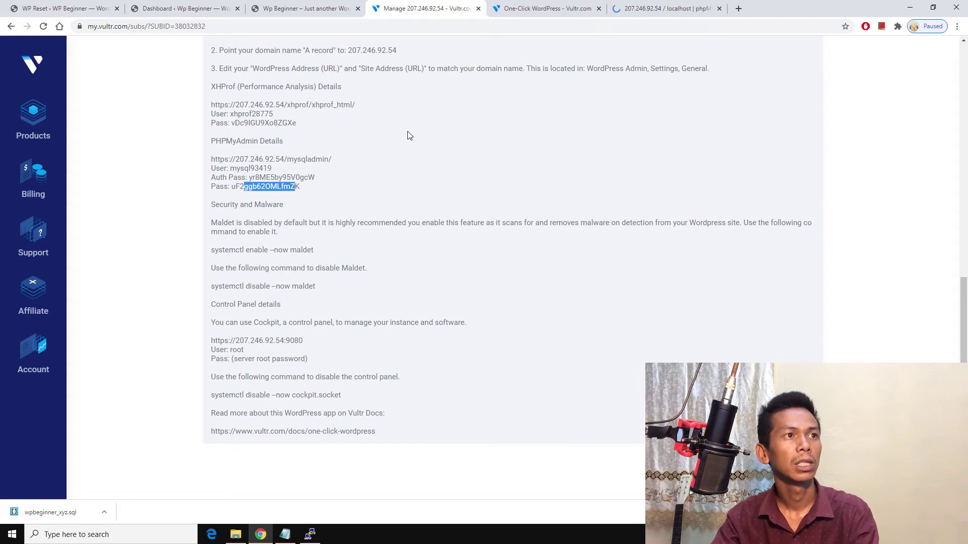
left_click(313, 191)
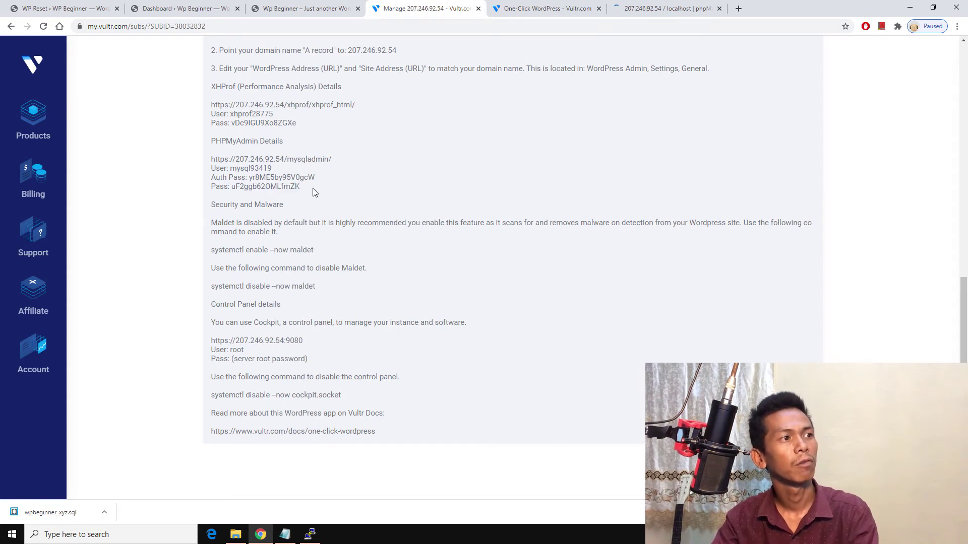
left_click_drag(313, 191, 201, 173)
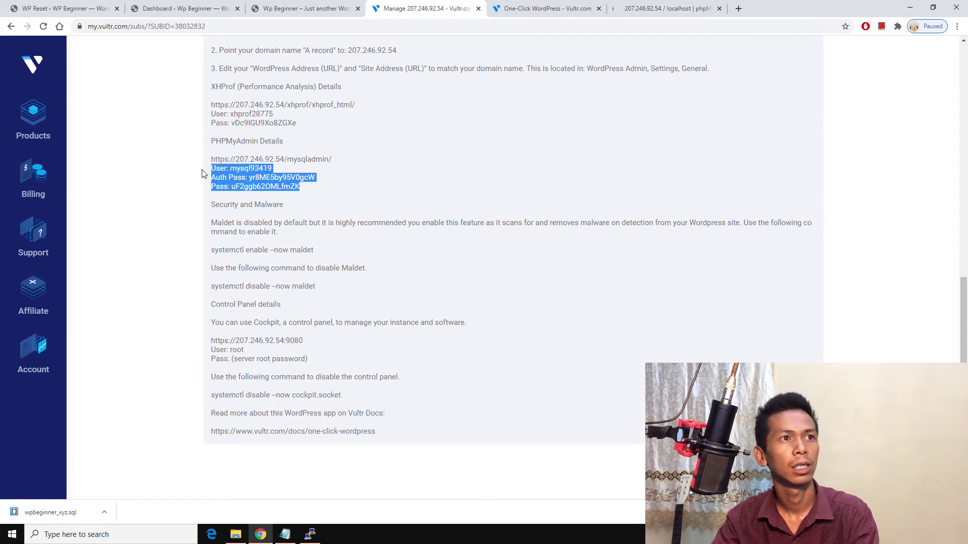
left_click(649, 12)
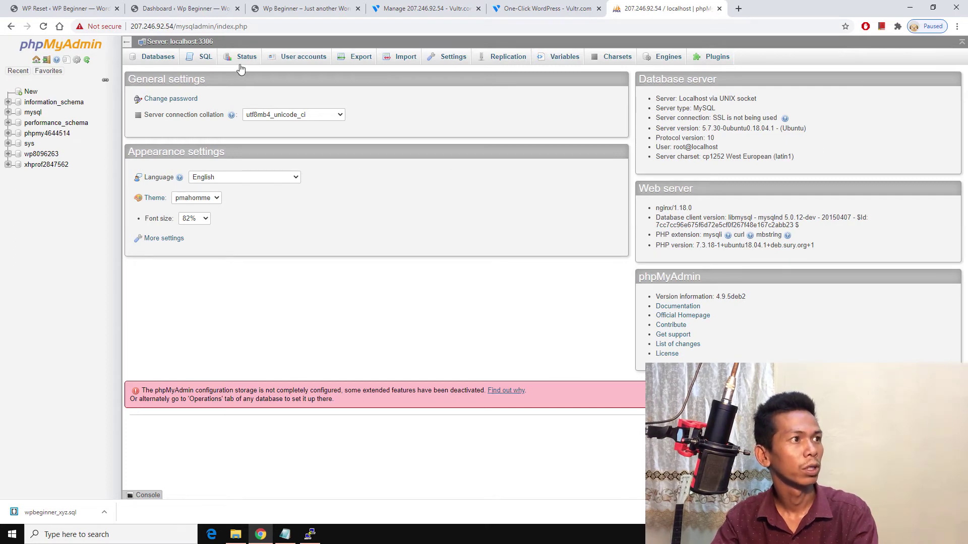
Step: Create the database wpbeginner.xyz with utf8_general_ci collation under the Databases tab
left_click(157, 57)
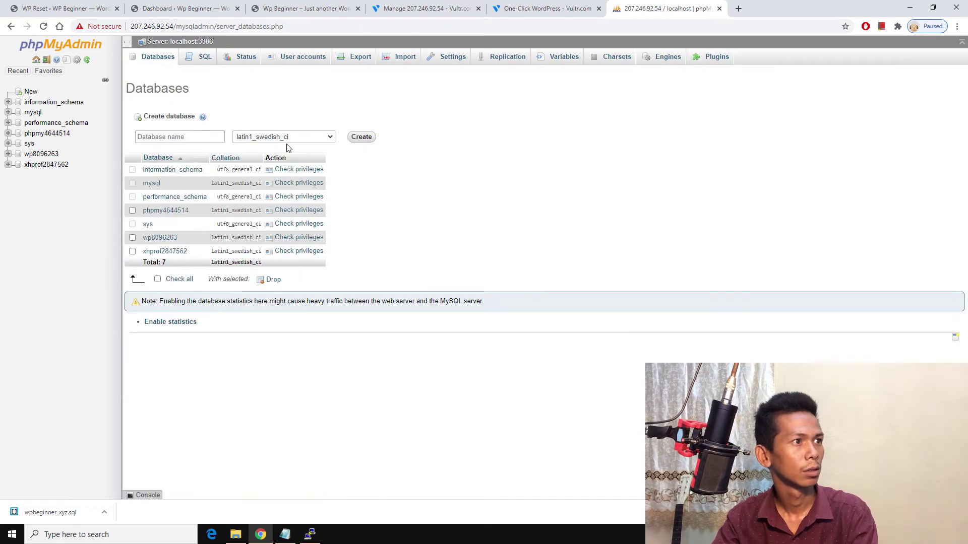
left_click(195, 137)
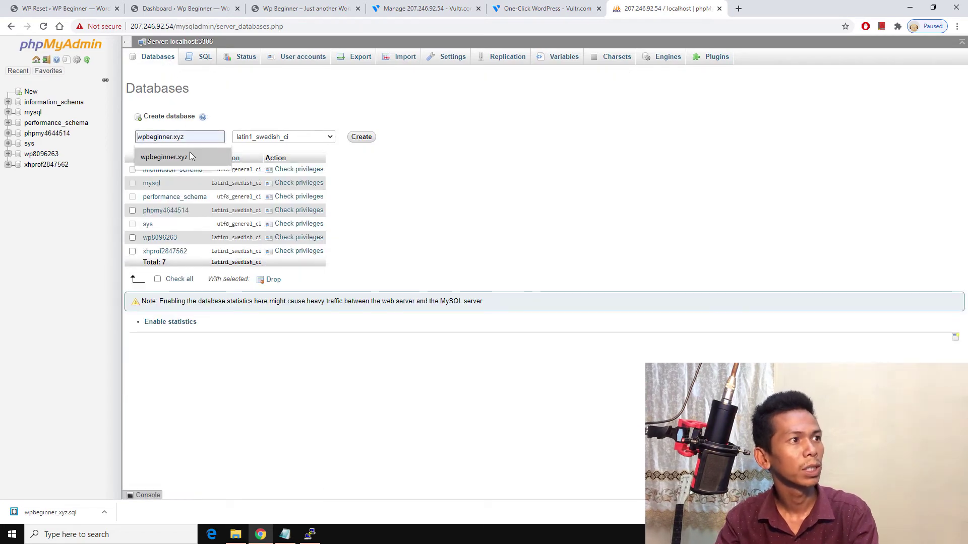
left_click(190, 156)
left_click(317, 137)
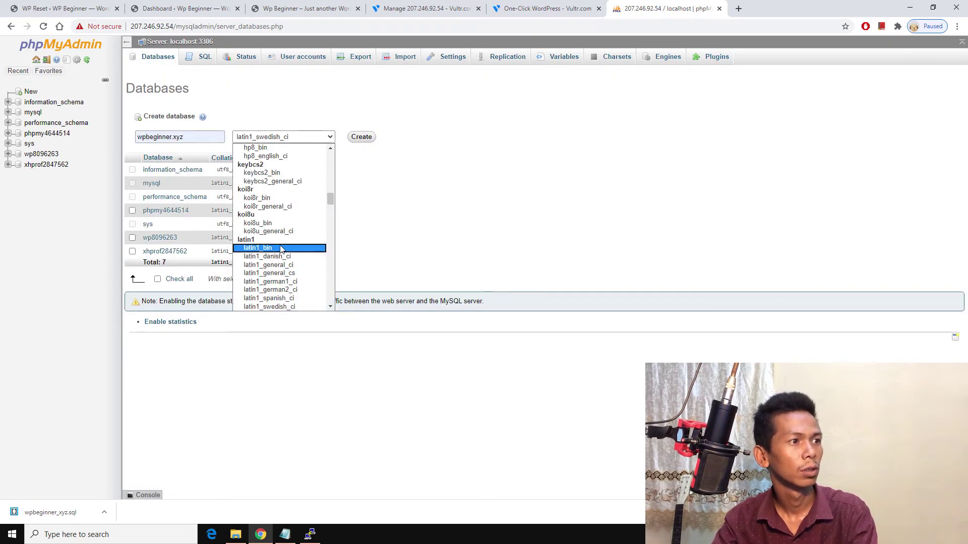
scroll(281, 249, "down", 10)
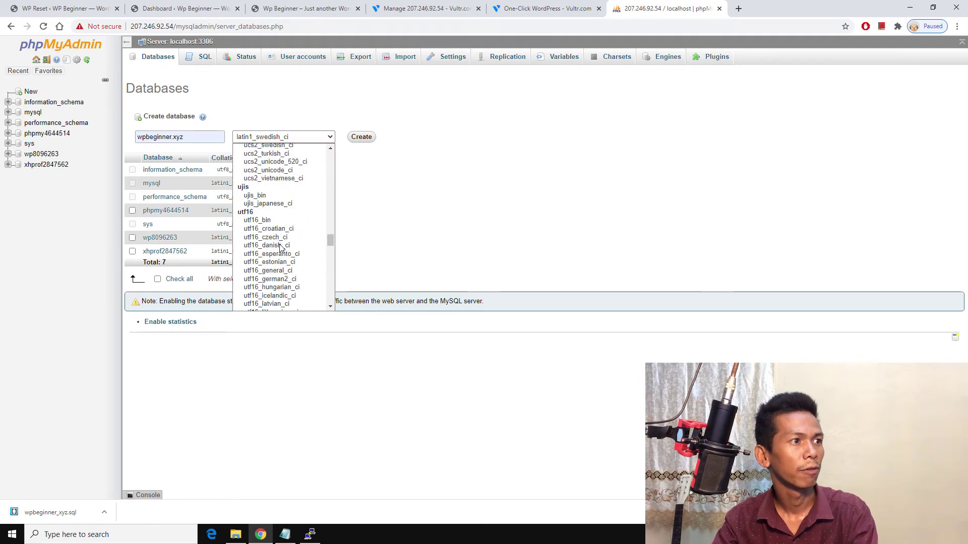
scroll(265, 243, "down", 6)
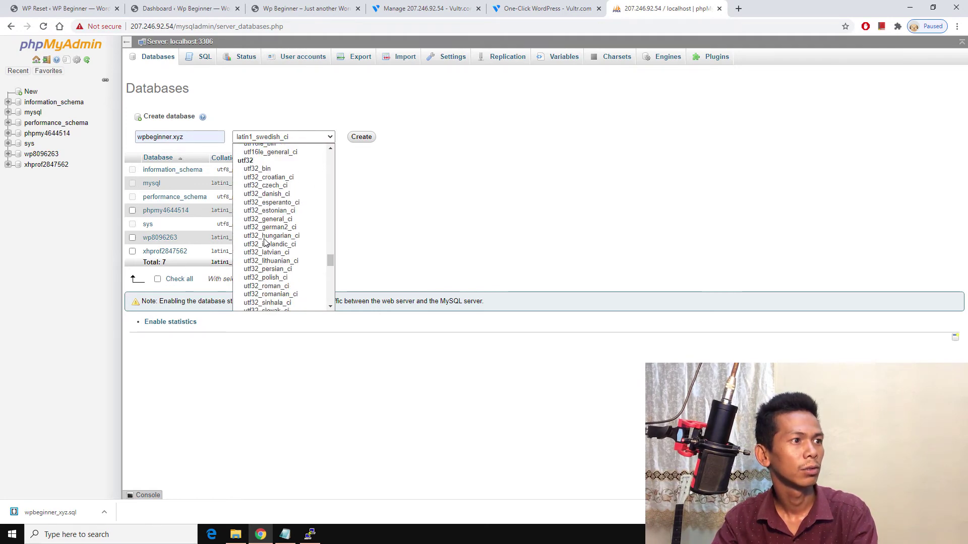
scroll(266, 243, "up", 6)
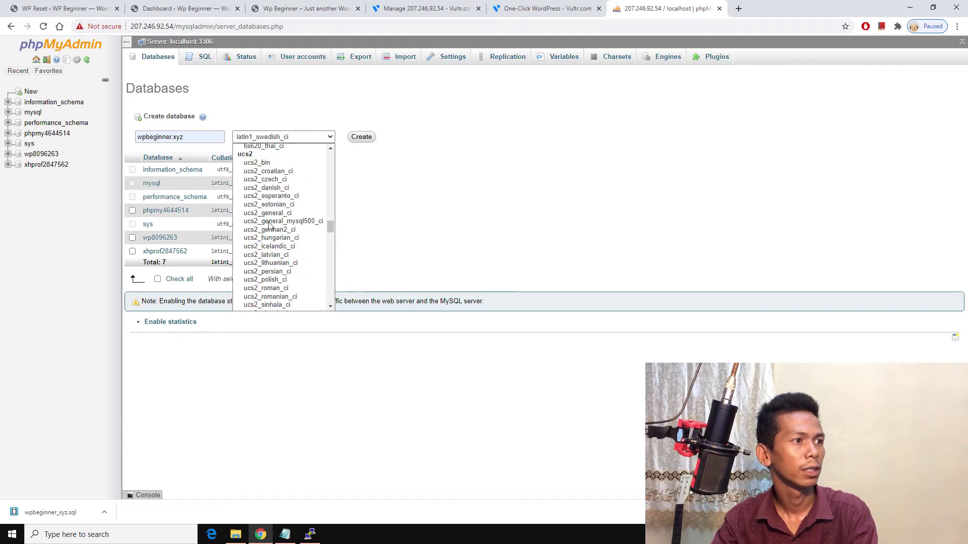
scroll(268, 226, "down", 12)
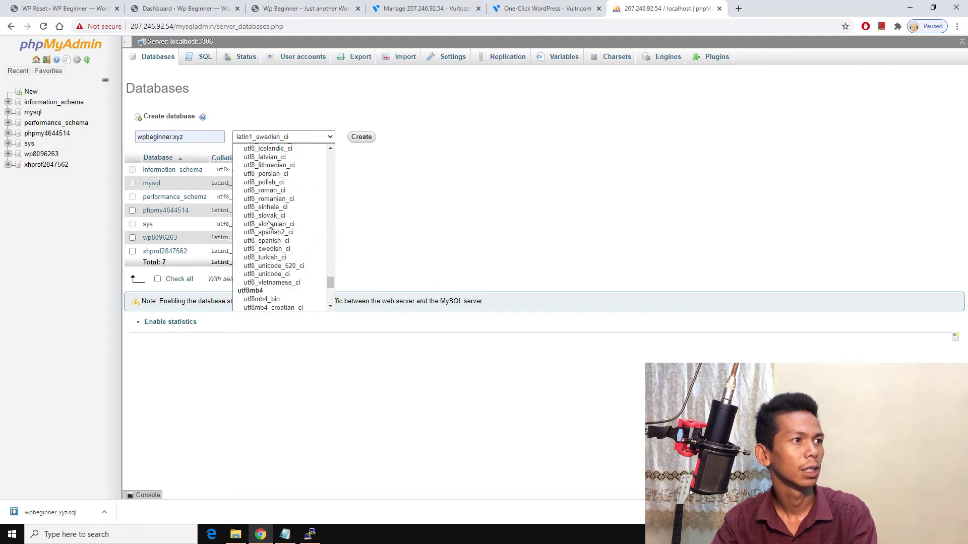
left_click_drag(331, 284, 331, 279)
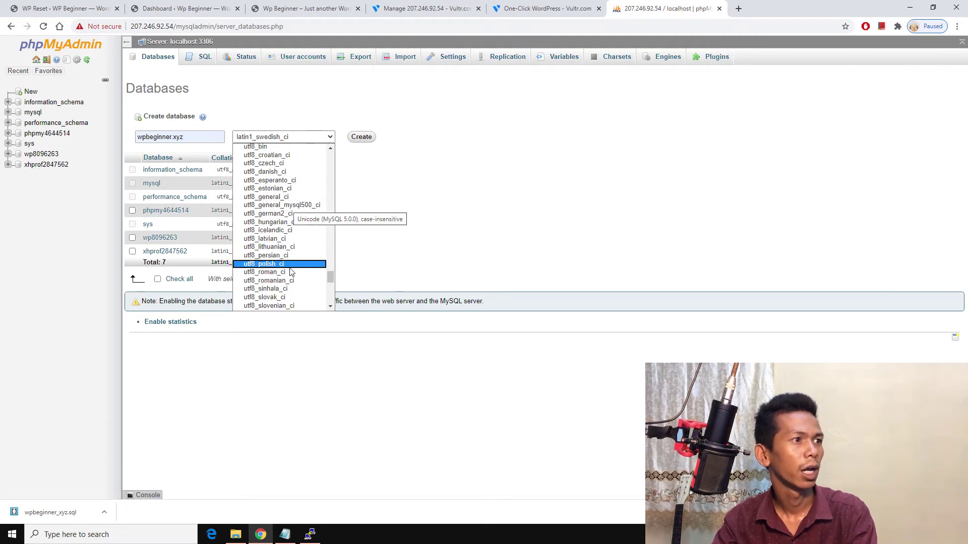
left_click(292, 197)
left_click(360, 137)
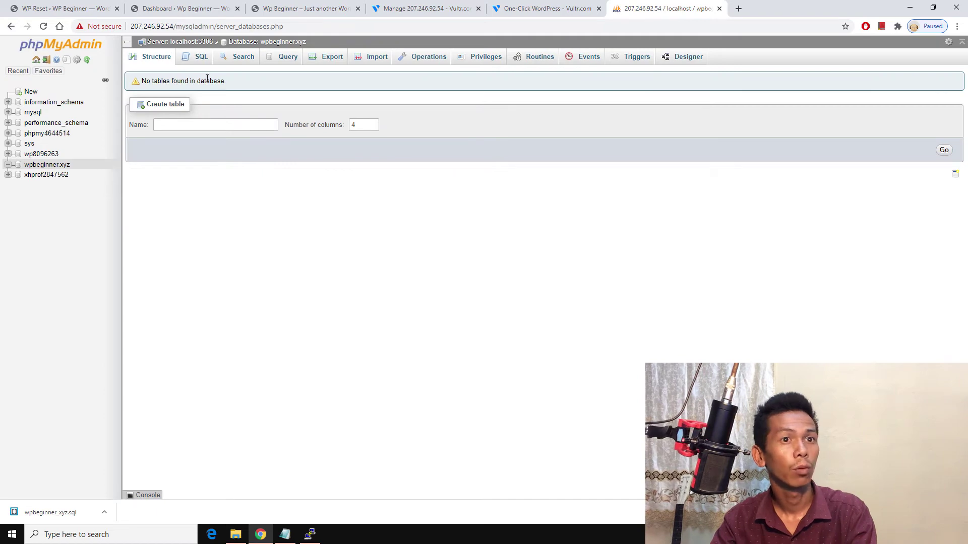
Step: Import Desktop\wpbeginner.xyz\wpbeginner_xyz.sql into wpbeginner.xyz and show its Privileges list
left_click(379, 59)
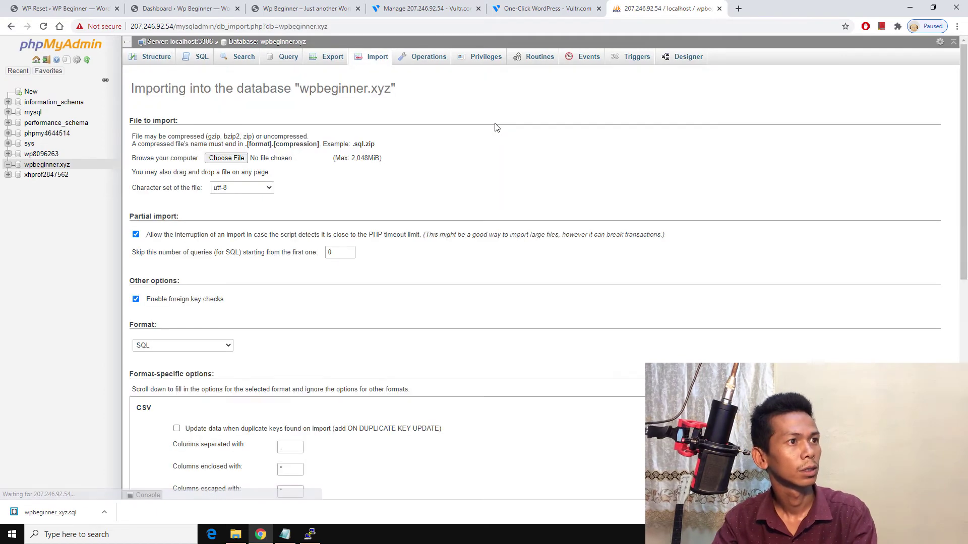
left_click(230, 159)
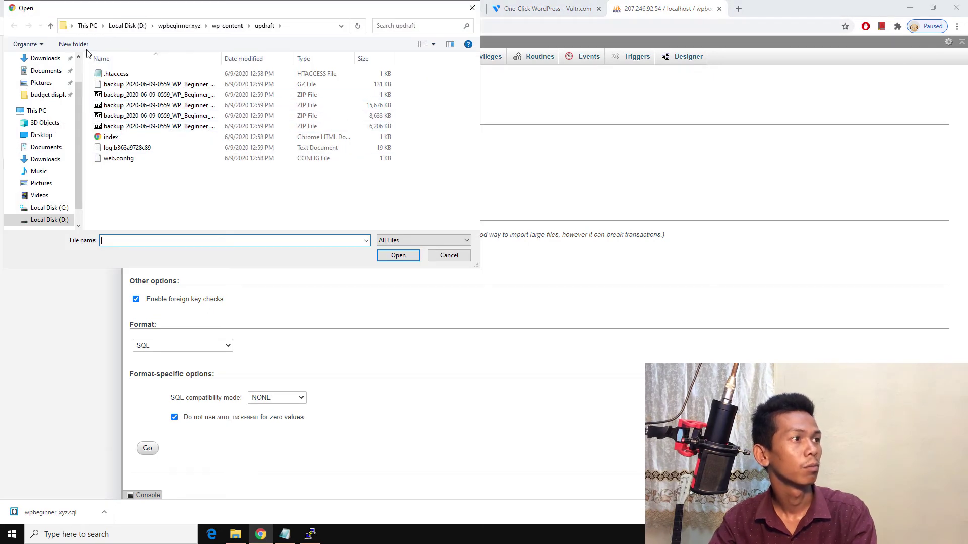
left_click(44, 138)
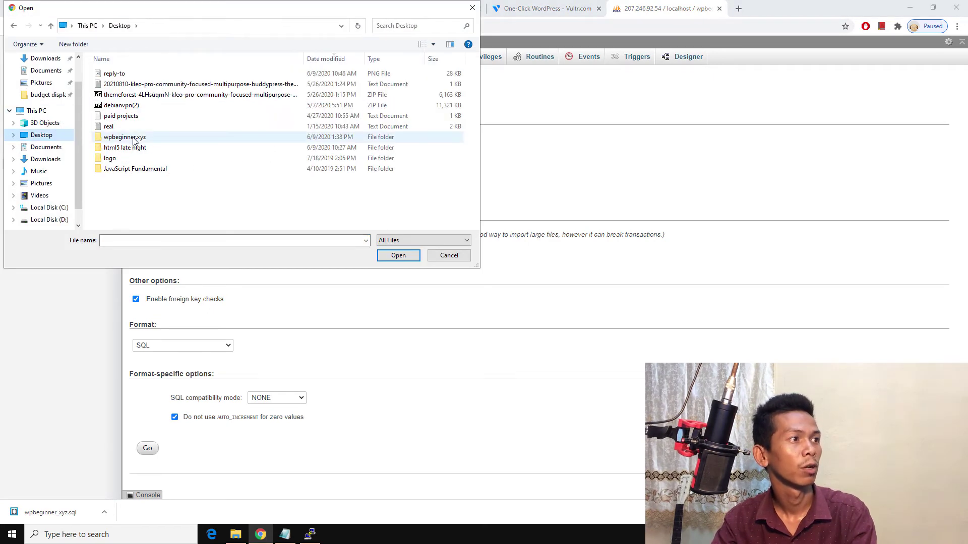
double_click(124, 137)
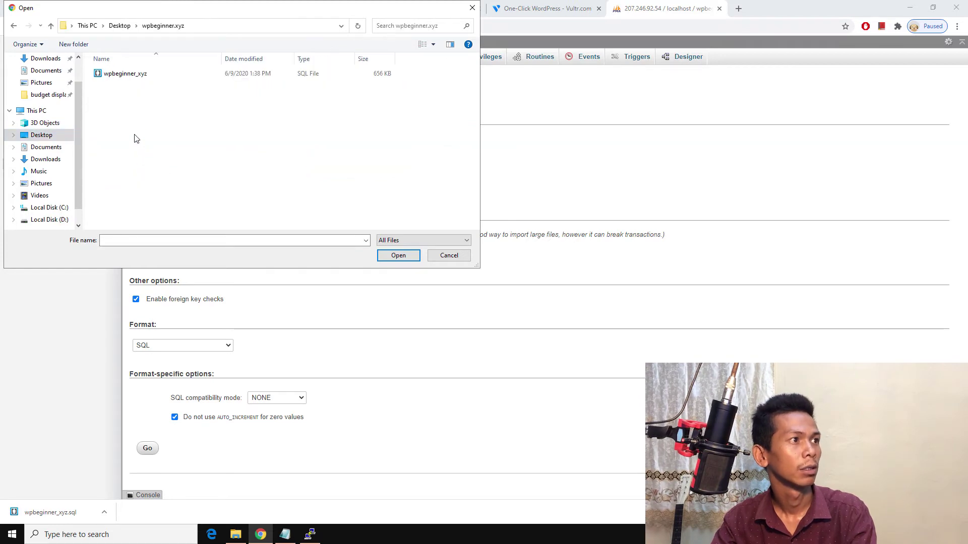
left_click(132, 75)
double_click(133, 77)
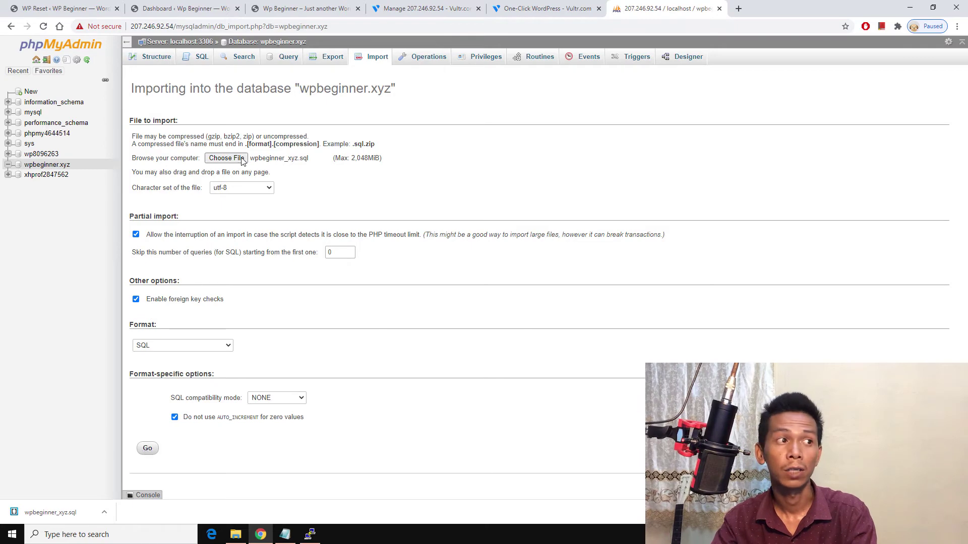
left_click(146, 448)
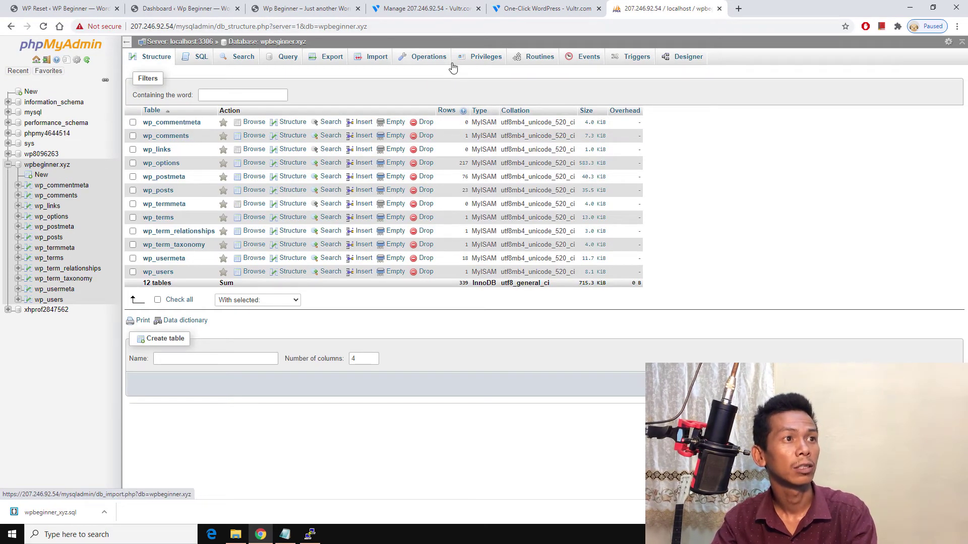
left_click(484, 57)
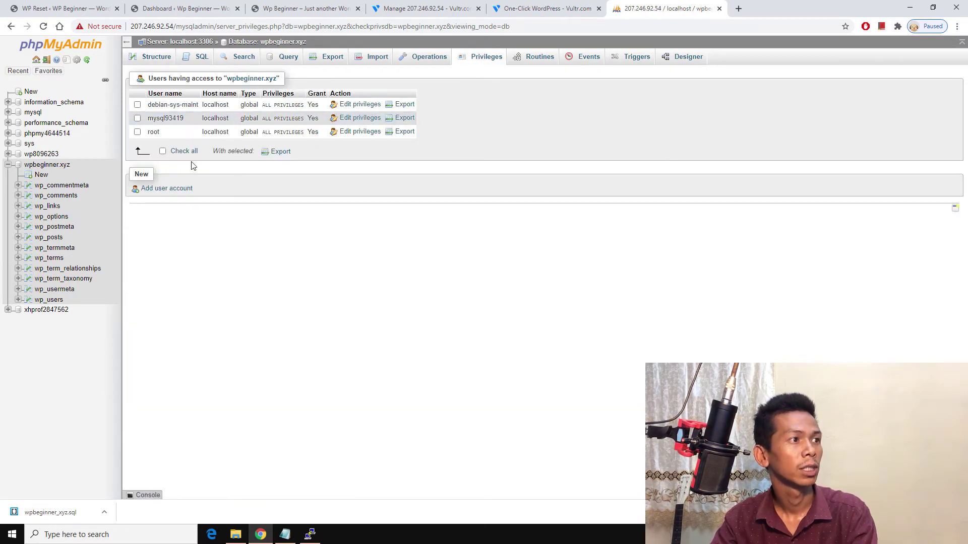
Step: Start a new user restricted to localhost with a generated strong password
left_click(161, 191)
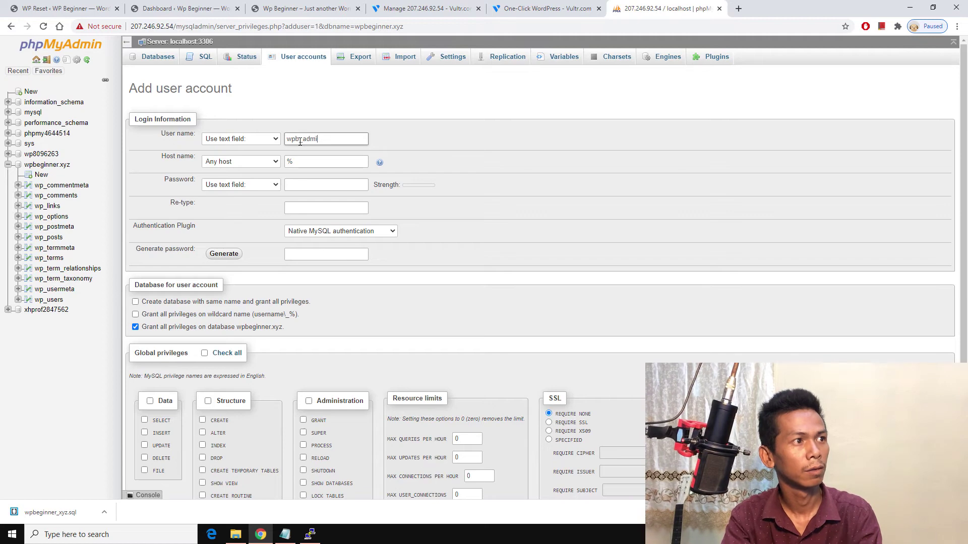
left_click(271, 163)
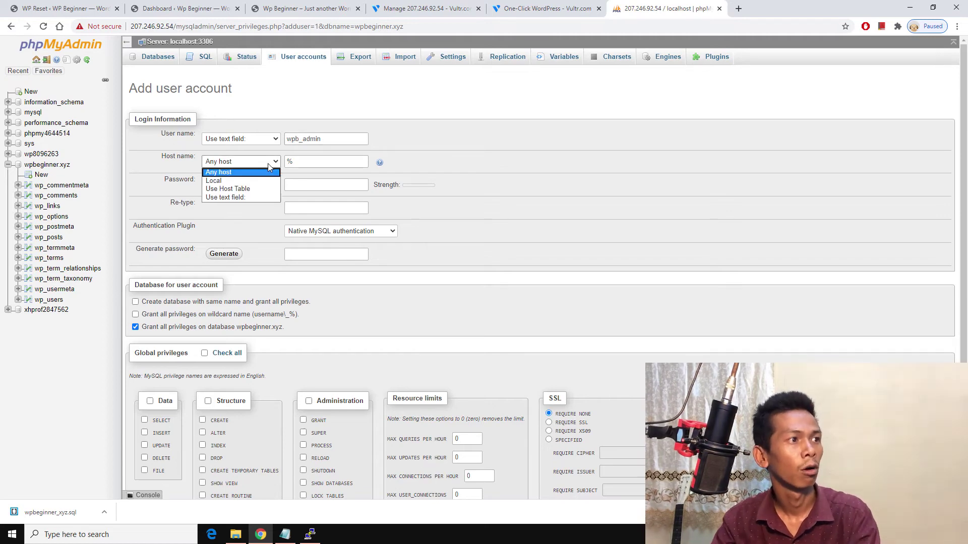
left_click(269, 181)
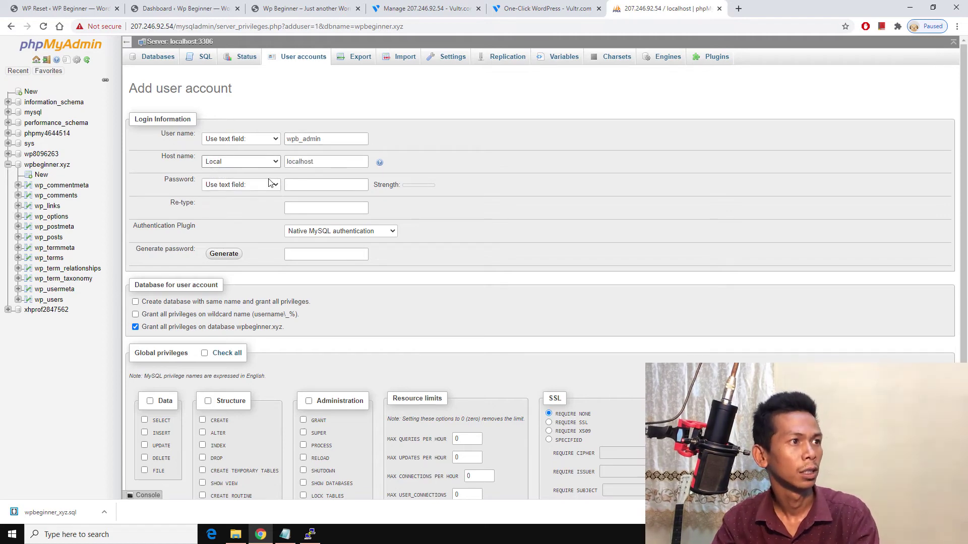
left_click(224, 256)
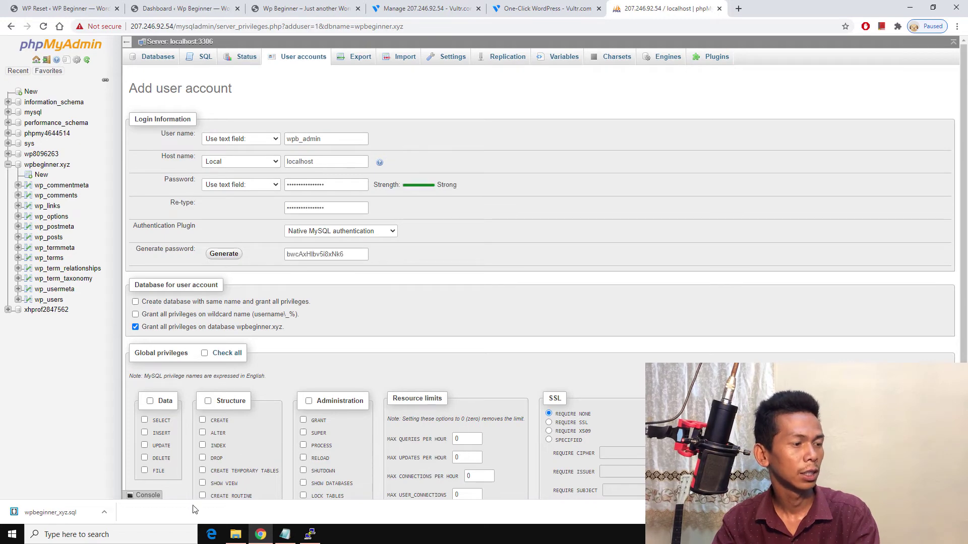
Step: Launch Notepad and paste the new user name into it
key("super+r")
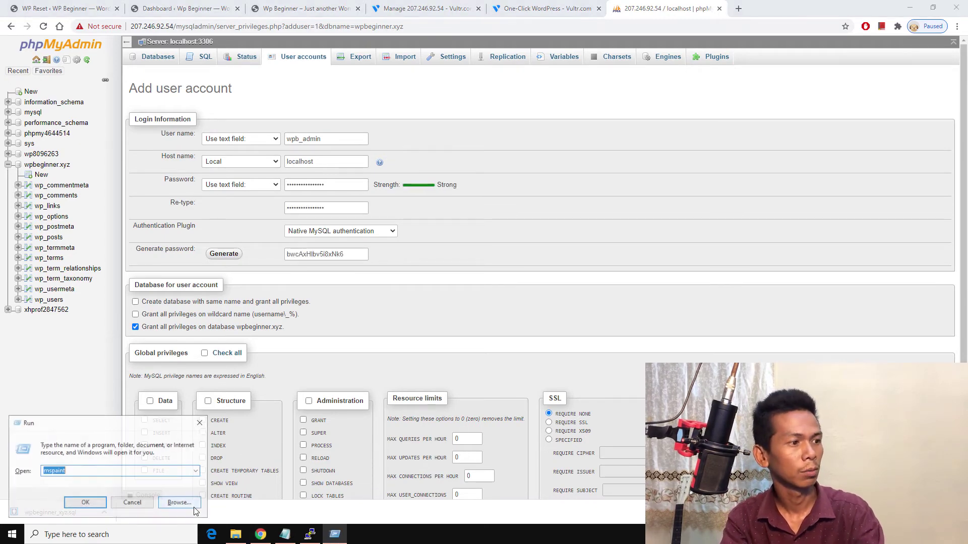
type("notepad")
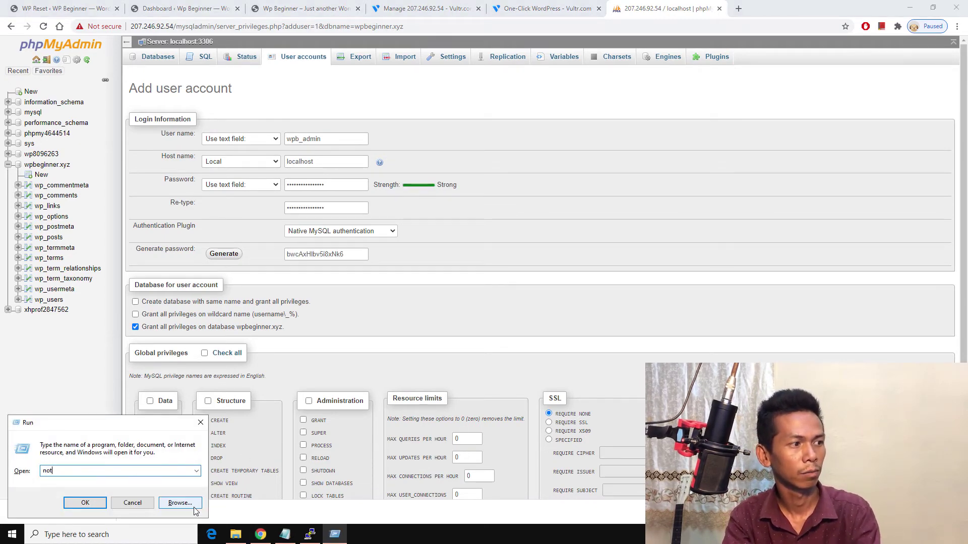
key("Return")
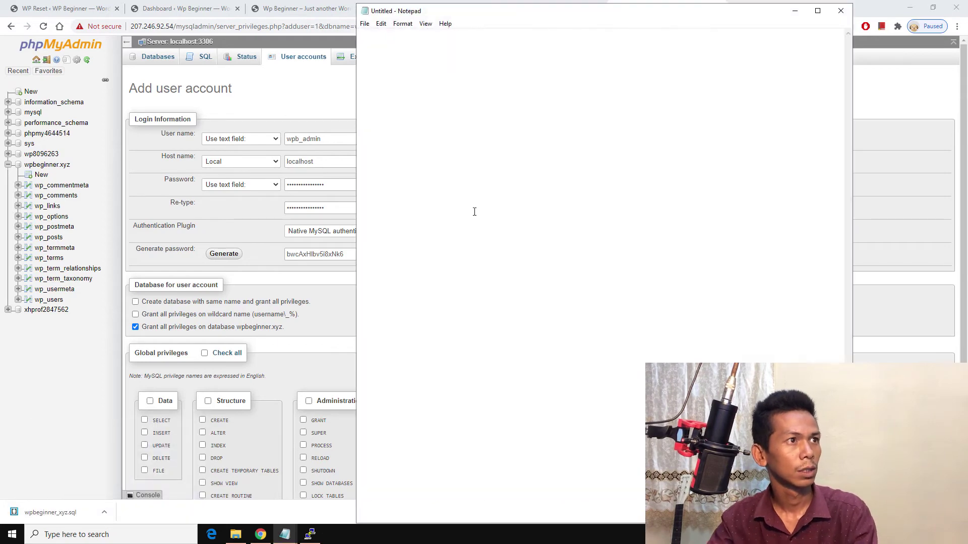
left_click(254, 175)
double_click(302, 139)
right_click(296, 142)
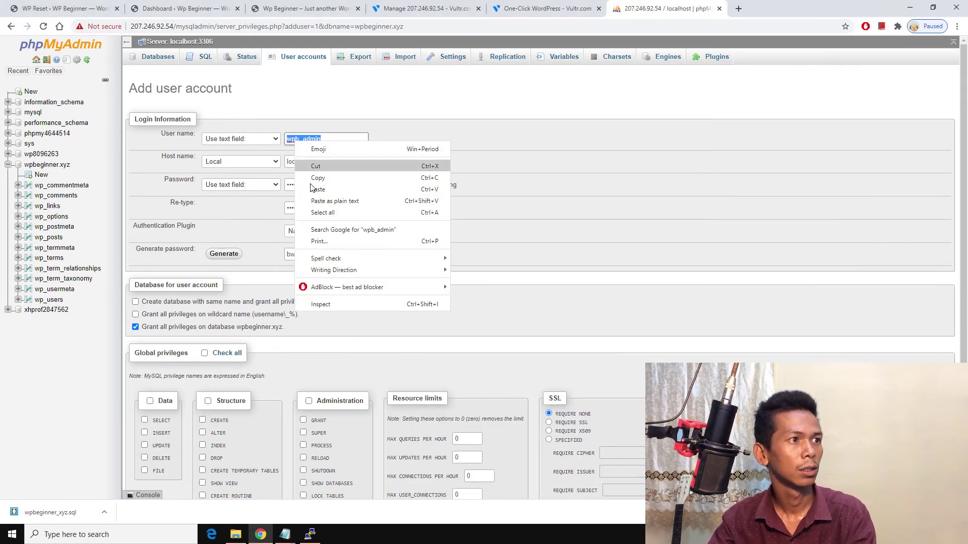
left_click(313, 180)
left_click(285, 535)
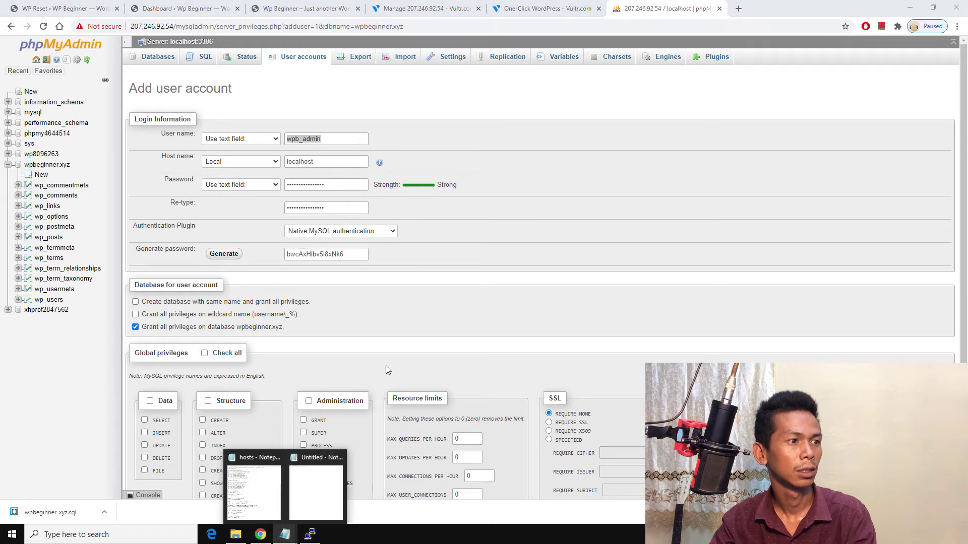
left_click(309, 495)
key("ctrl+v")
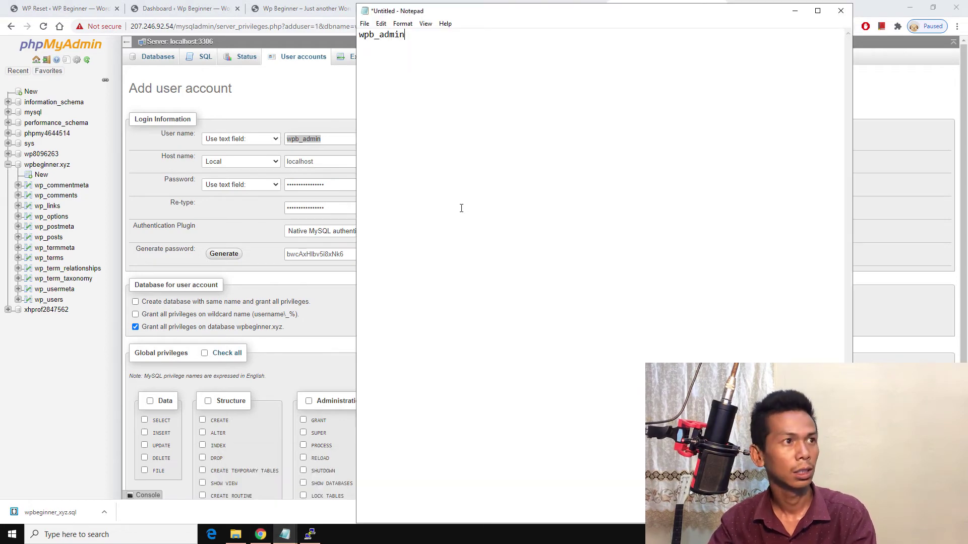
Step: Copy the generated password into the Notepad note below the user name
left_click_drag(350, 254, 267, 259)
right_click(295, 257)
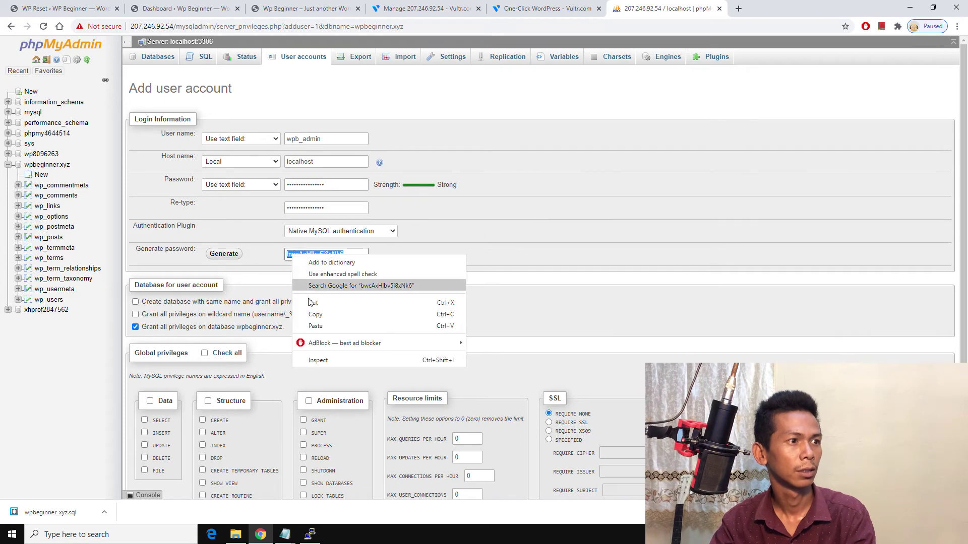
left_click(309, 310)
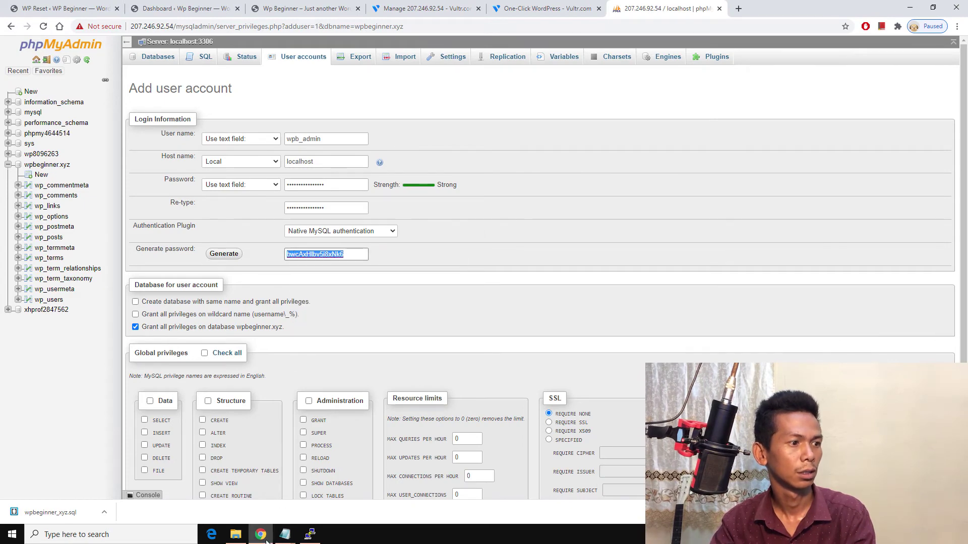
left_click(285, 534)
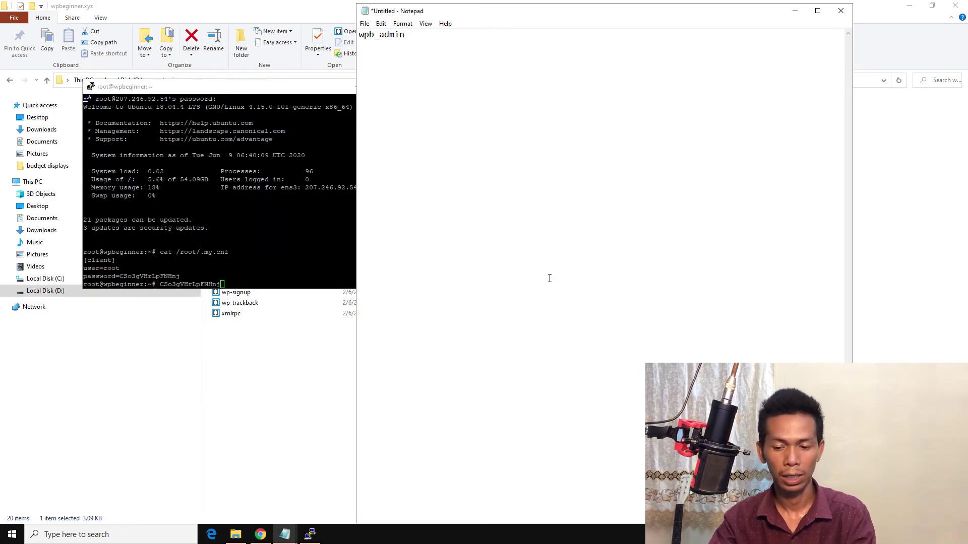
key("ctrl+v")
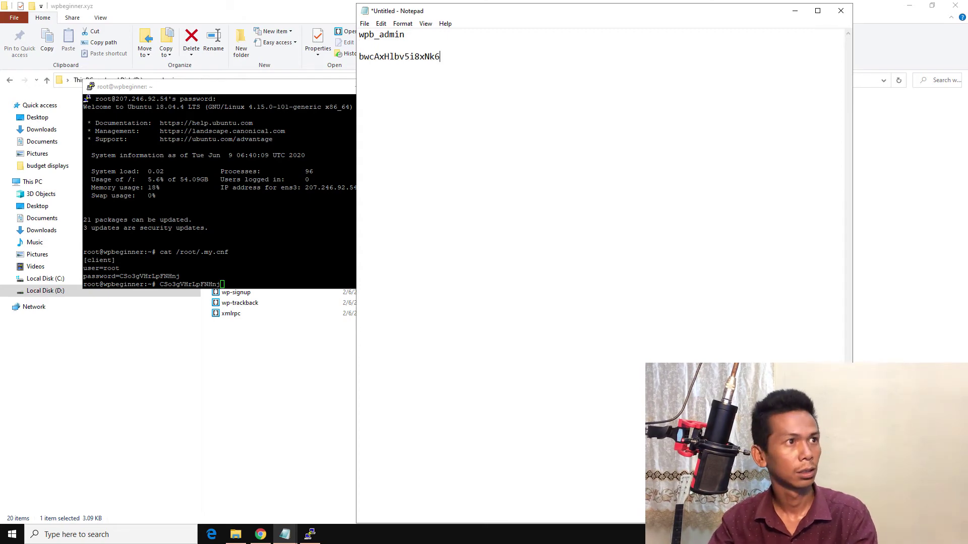
left_click(260, 534)
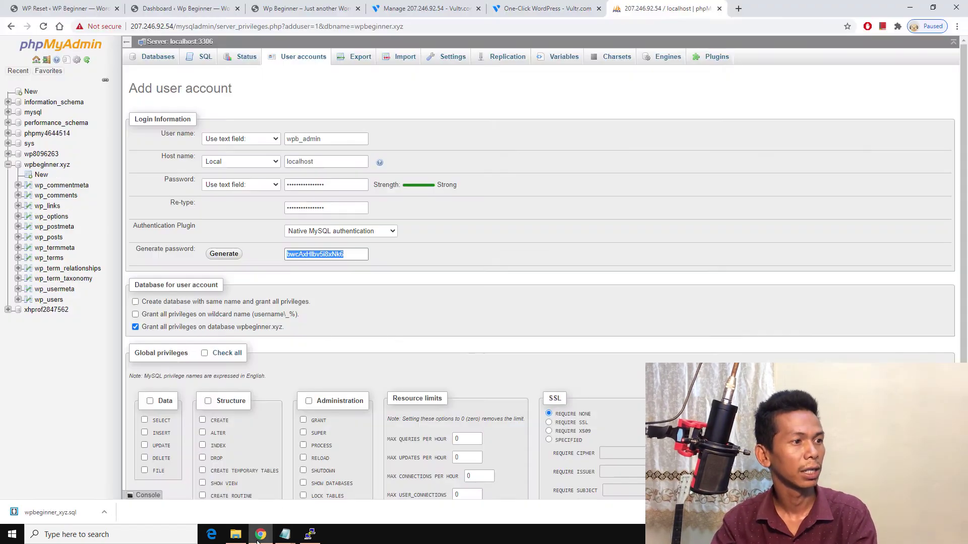
Step: Check all global privileges and create the wpb_admin@localhost user, confirming the success message
scroll(272, 315, "down", 2)
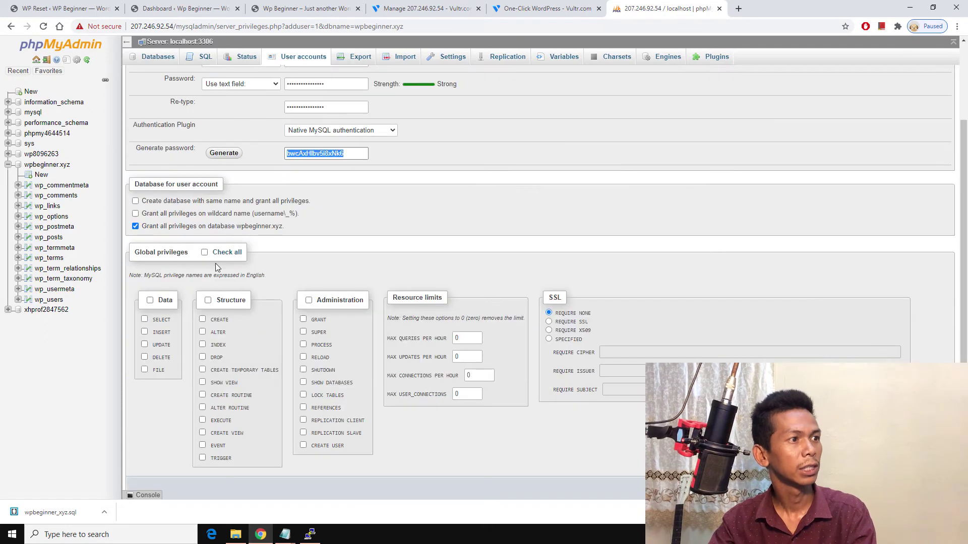
left_click(219, 254)
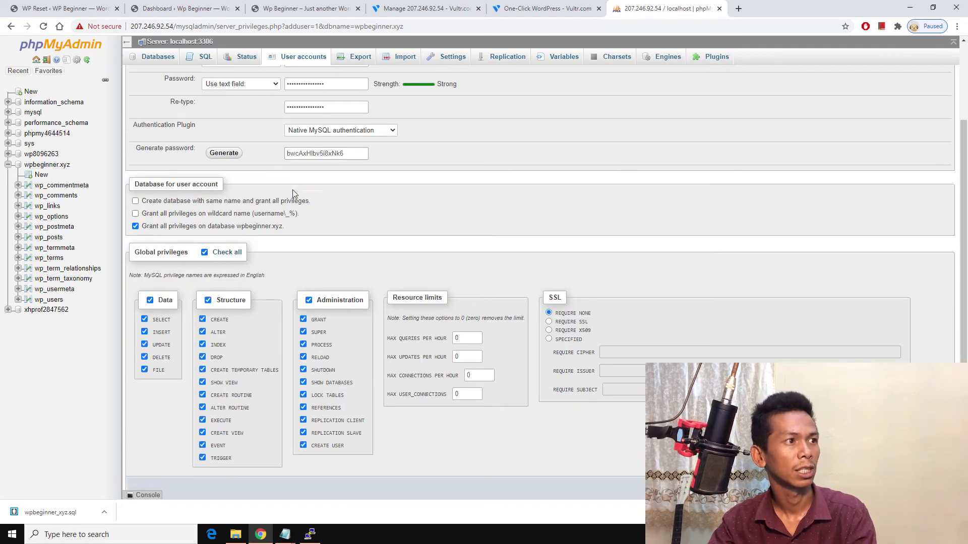
scroll(289, 247, "down", 1)
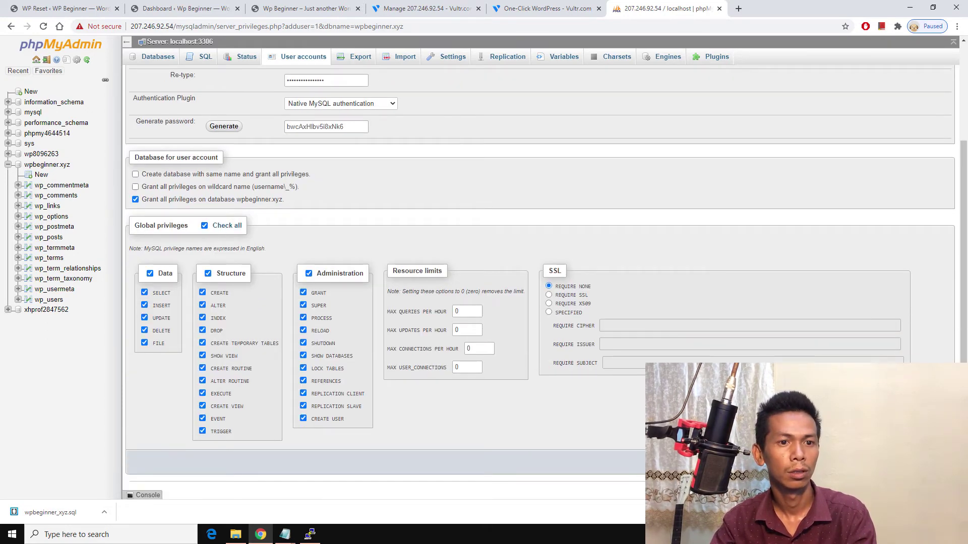
left_click(937, 462)
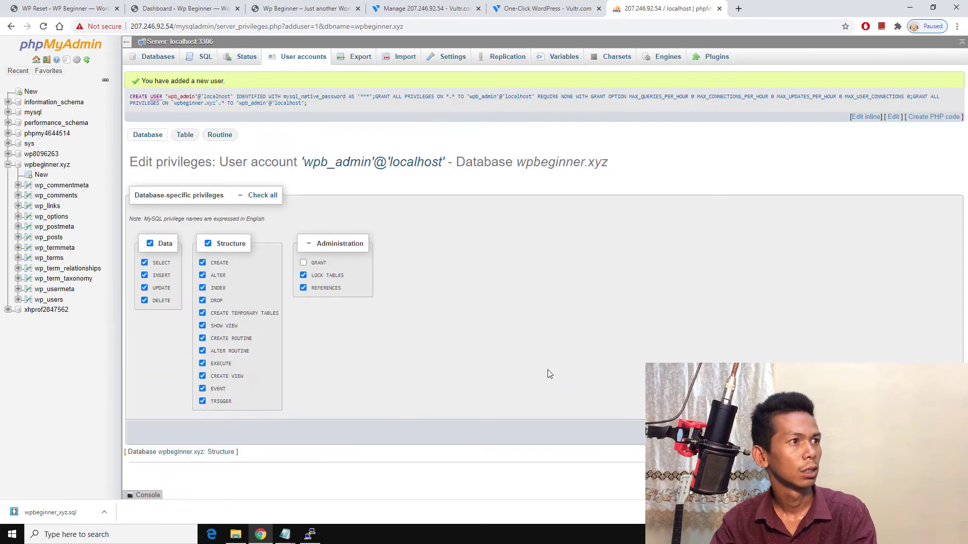
left_click_drag(141, 82, 281, 88)
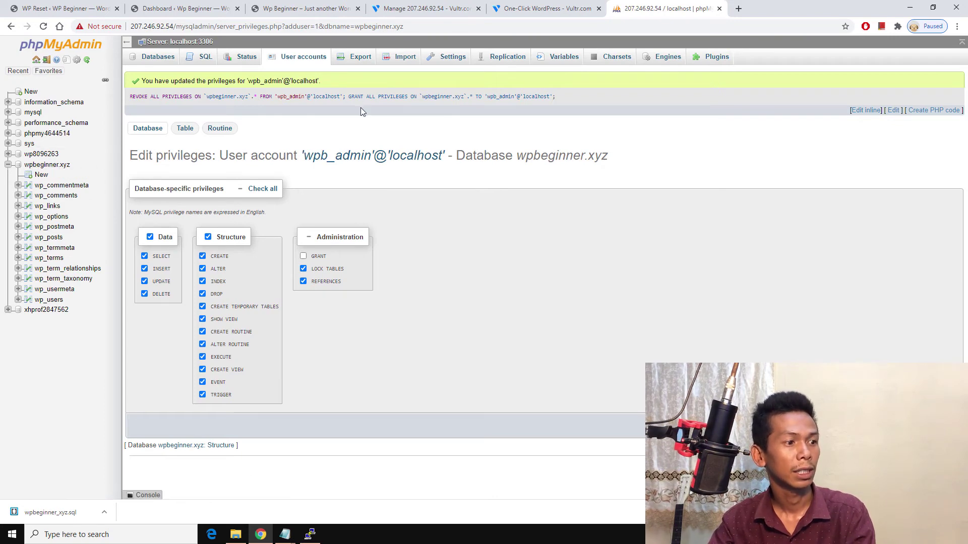
left_click(201, 11)
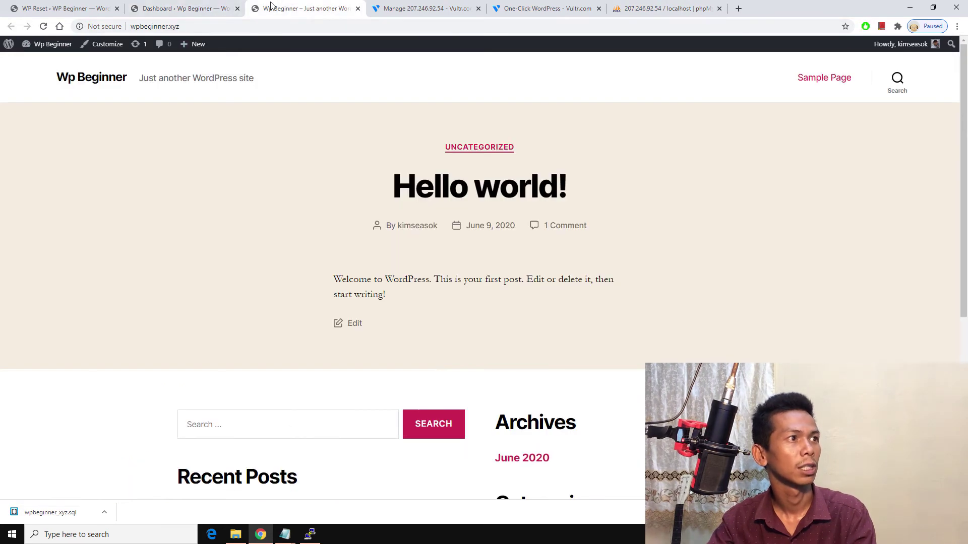
Step: Reload the Wp Beginner front page, then launch FileZilla from a Windows search for 'fil'
left_click(282, 9)
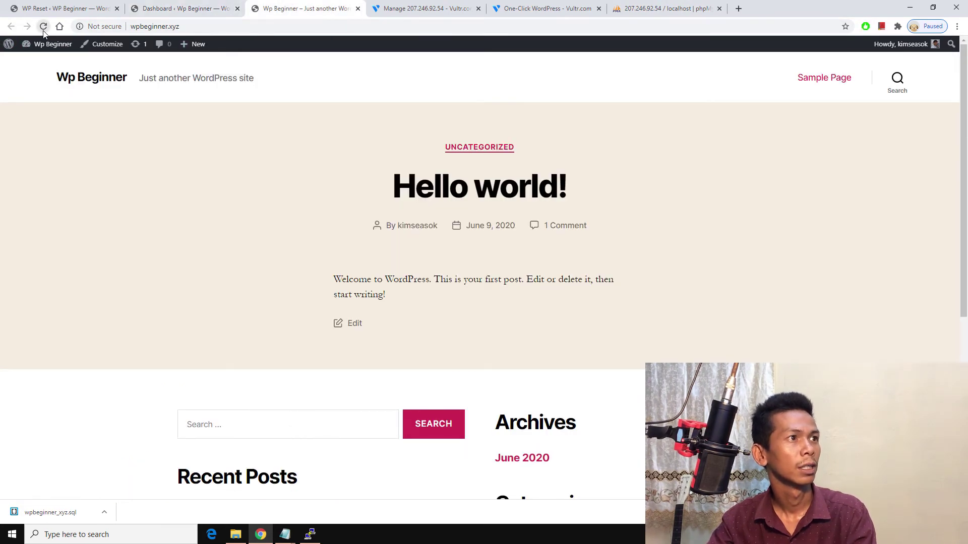
left_click(44, 29)
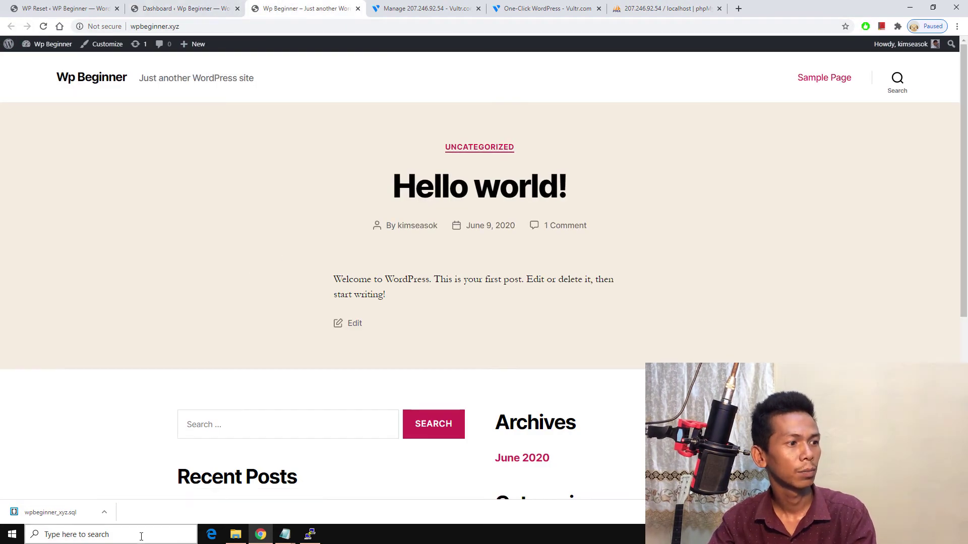
left_click(141, 536)
type("f")
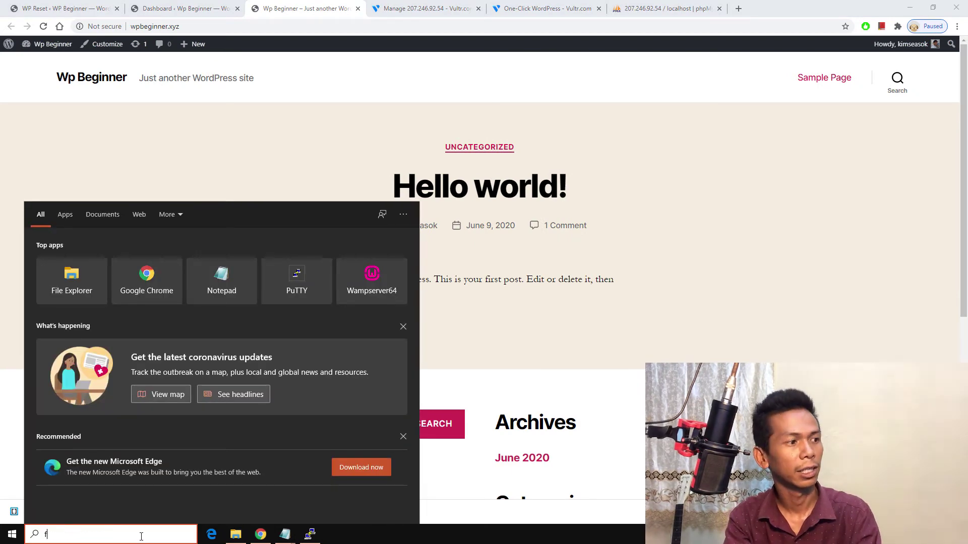
type("il")
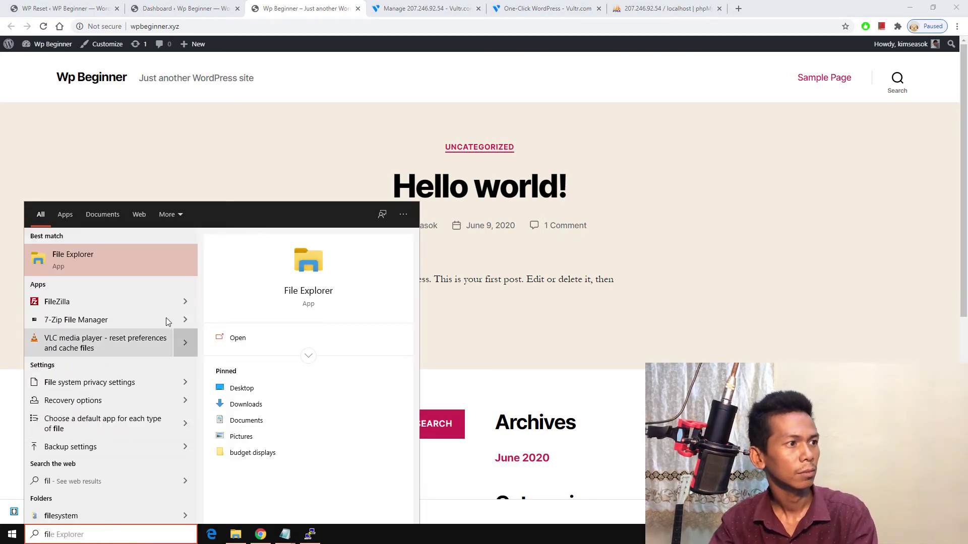
left_click(136, 302)
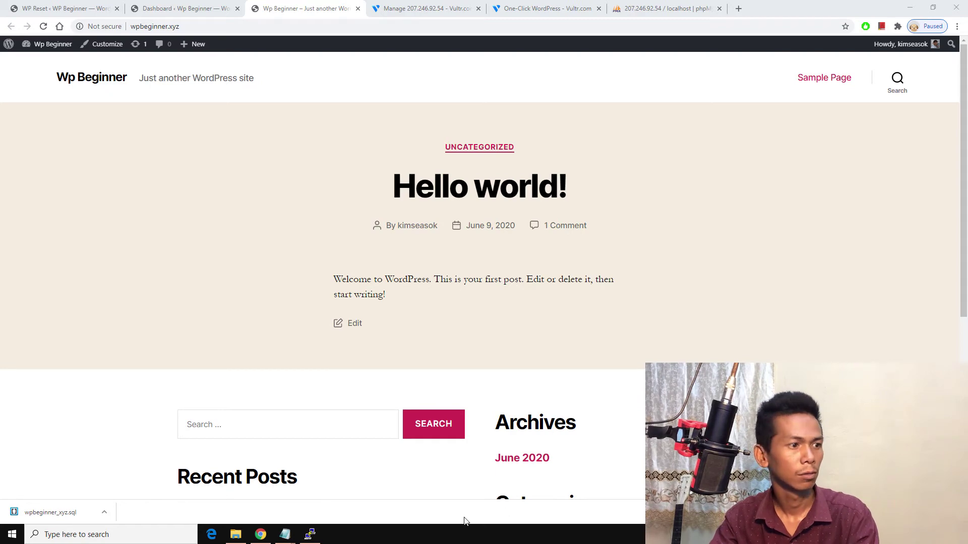
left_click(910, 7)
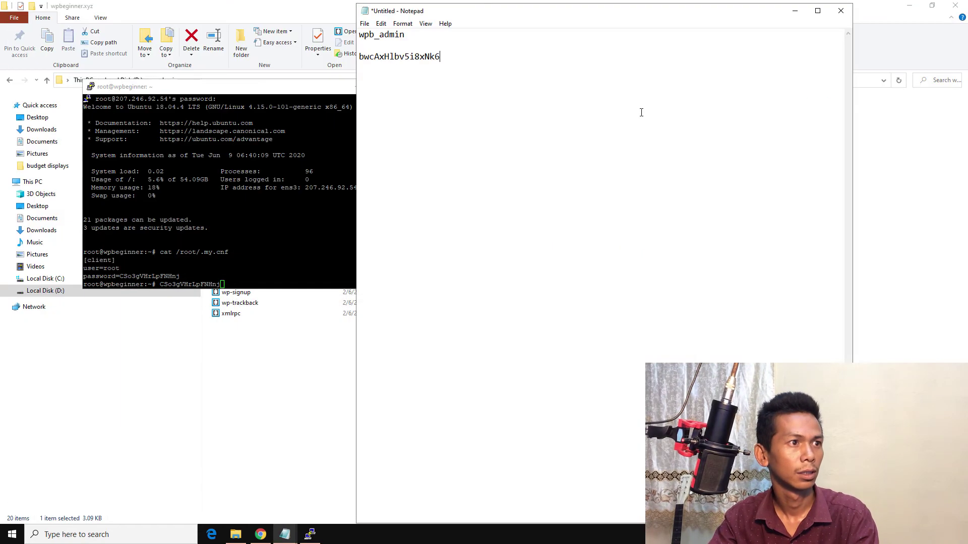
key("alt+Tab")
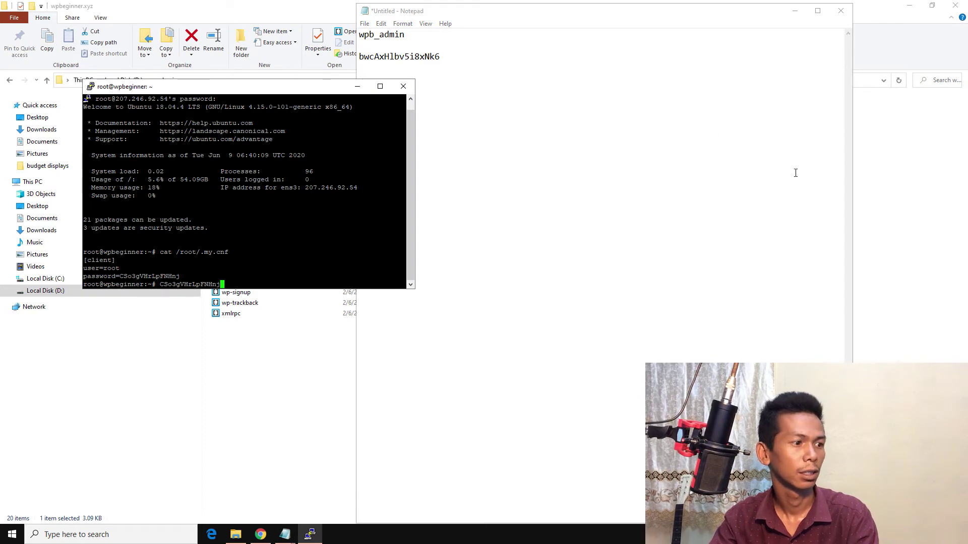
left_click(271, 524)
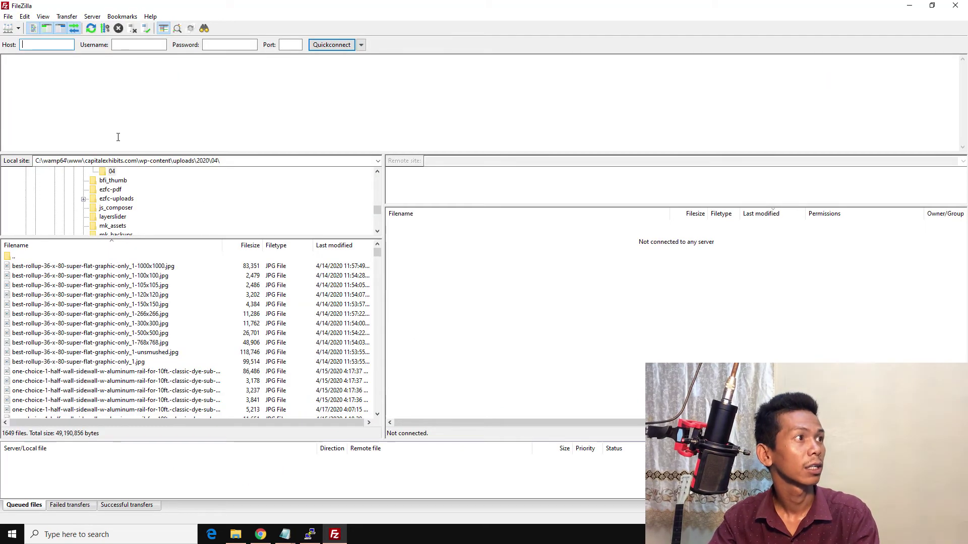
Step: Add a new site entry in FileZilla's Site Manager, leaving the protocol on plain FTP
left_click(17, 29)
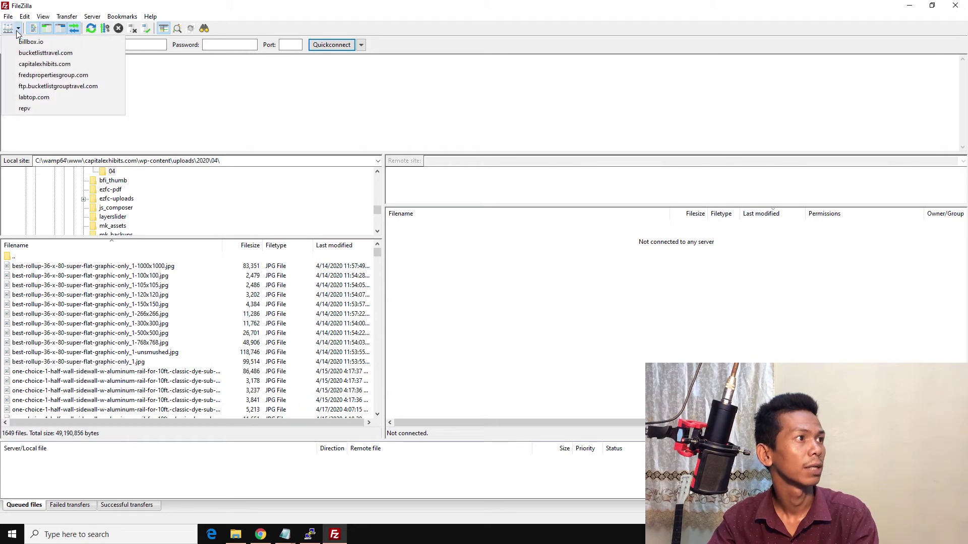
left_click(8, 17)
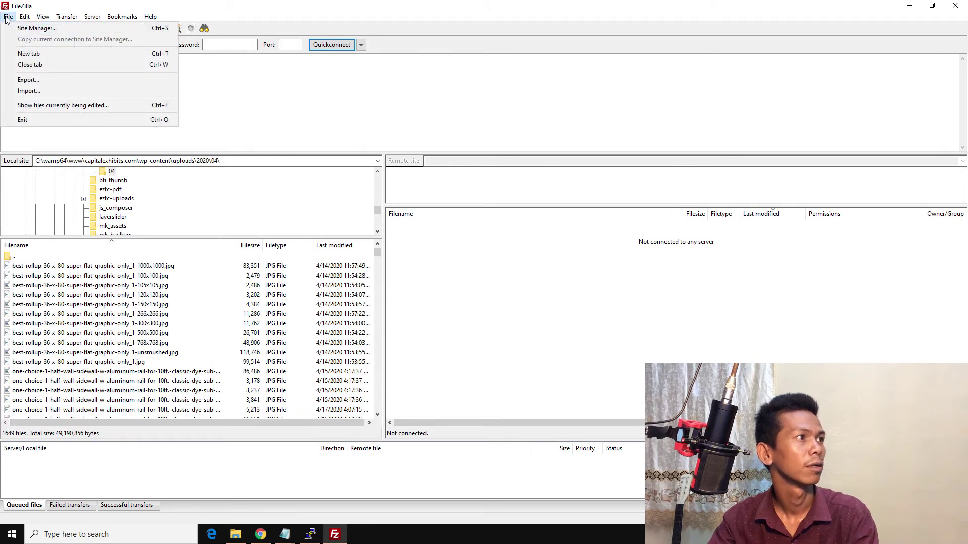
left_click(35, 47)
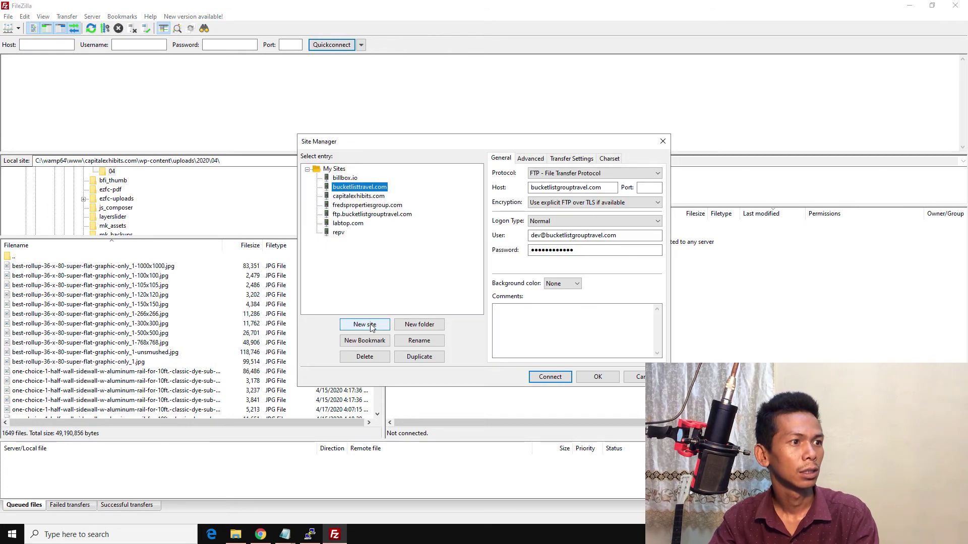
left_click(365, 324)
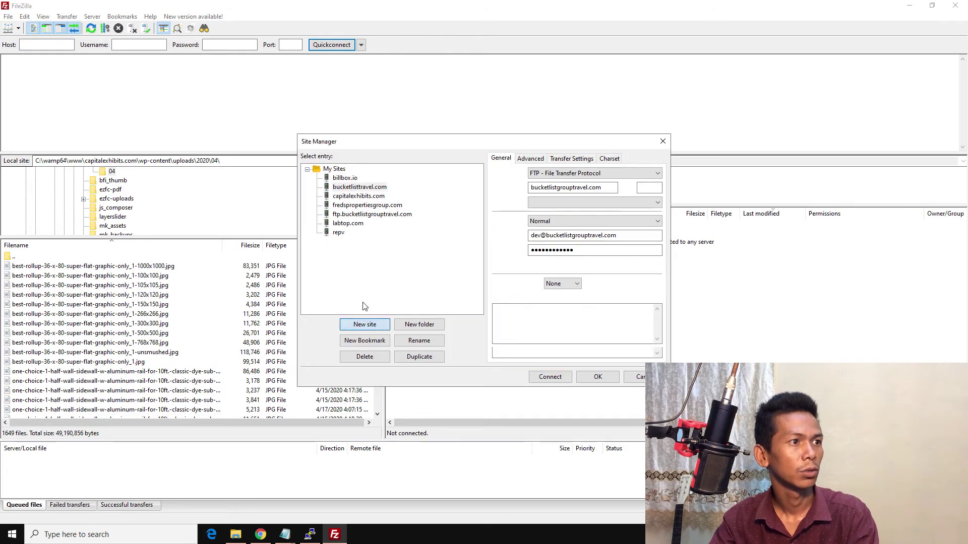
left_click(554, 177)
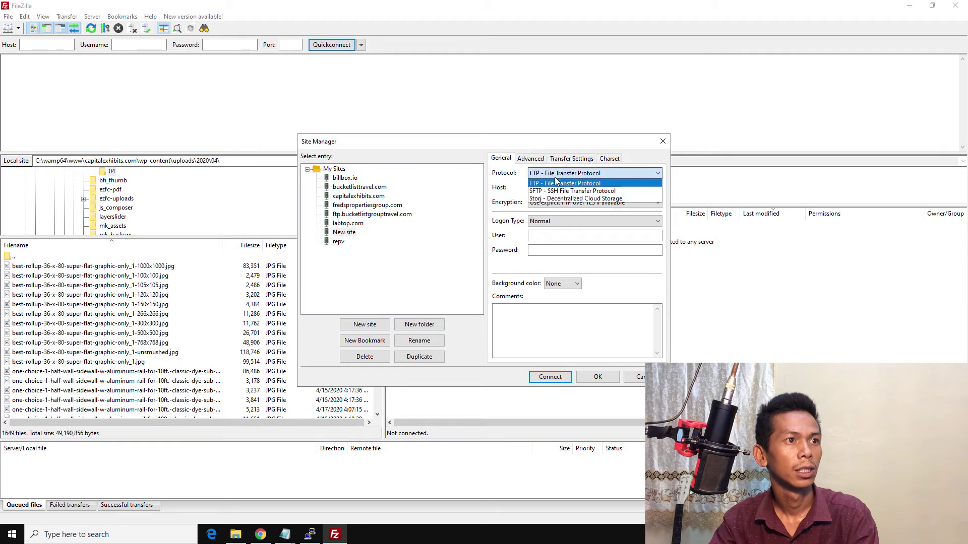
left_click(563, 192)
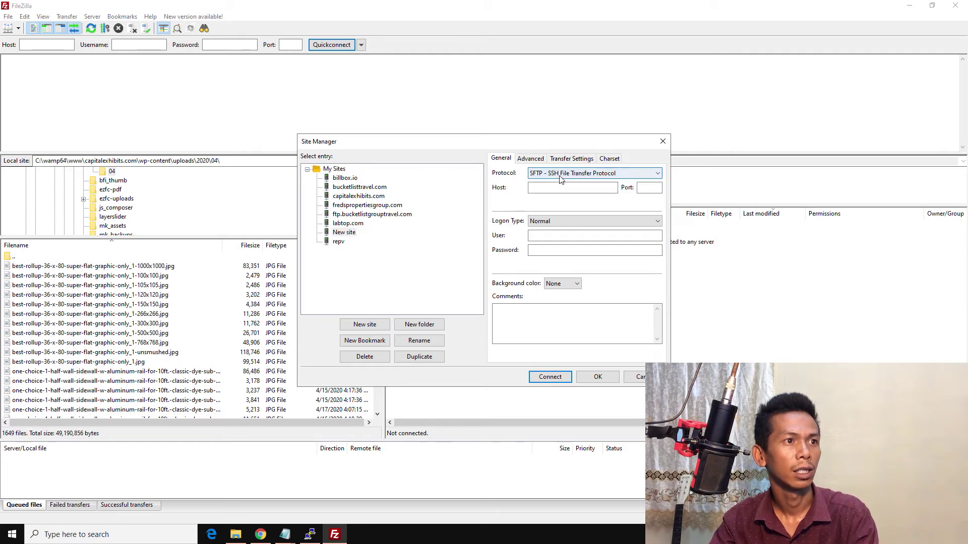
left_click(559, 176)
left_click(561, 184)
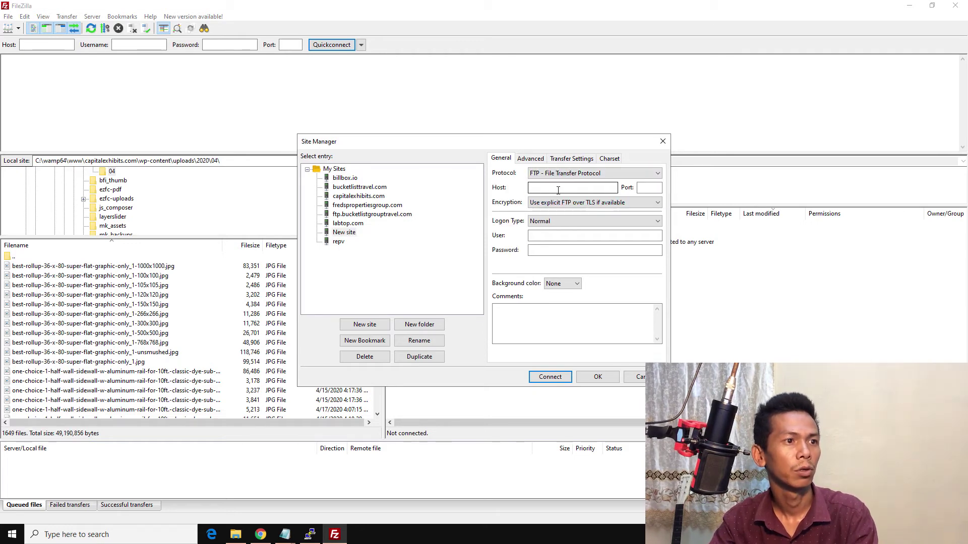
Step: Paste the Vultr server IP 207.246.92.54 into the new site's Host field
left_click(285, 534)
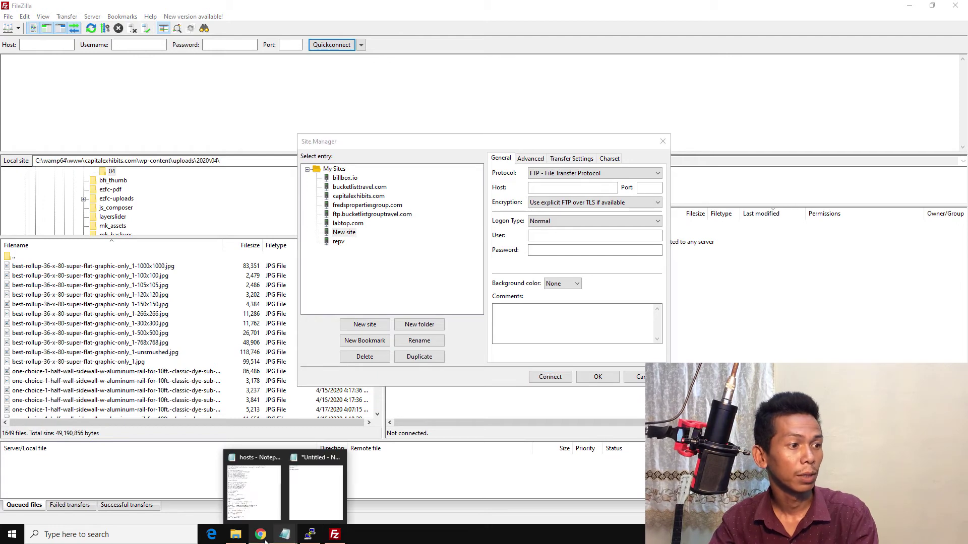
left_click(265, 540)
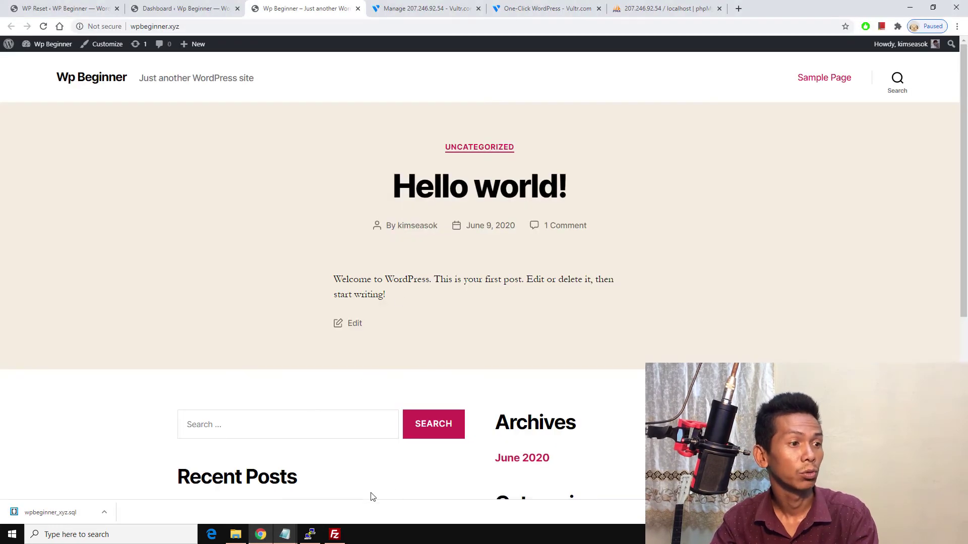
mouse_move(306, 539)
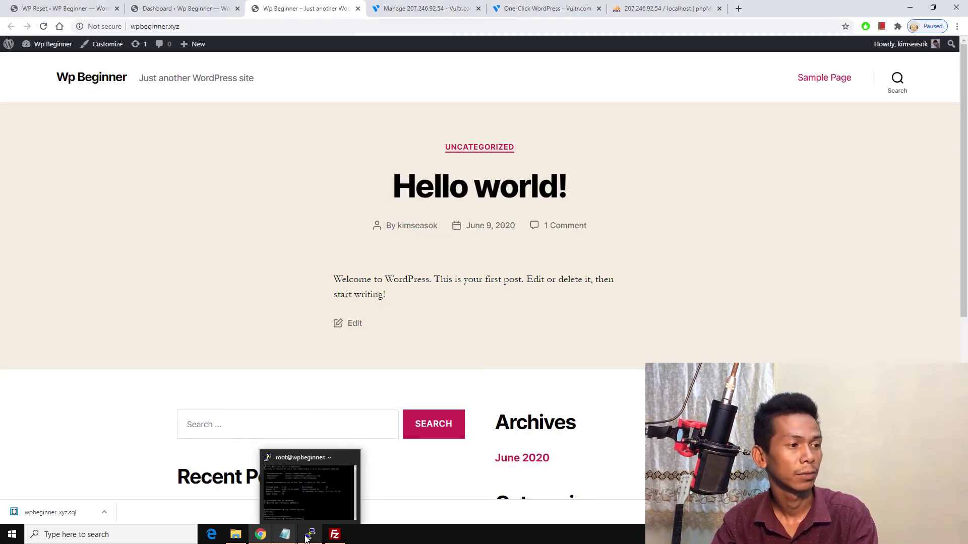
left_click(187, 7)
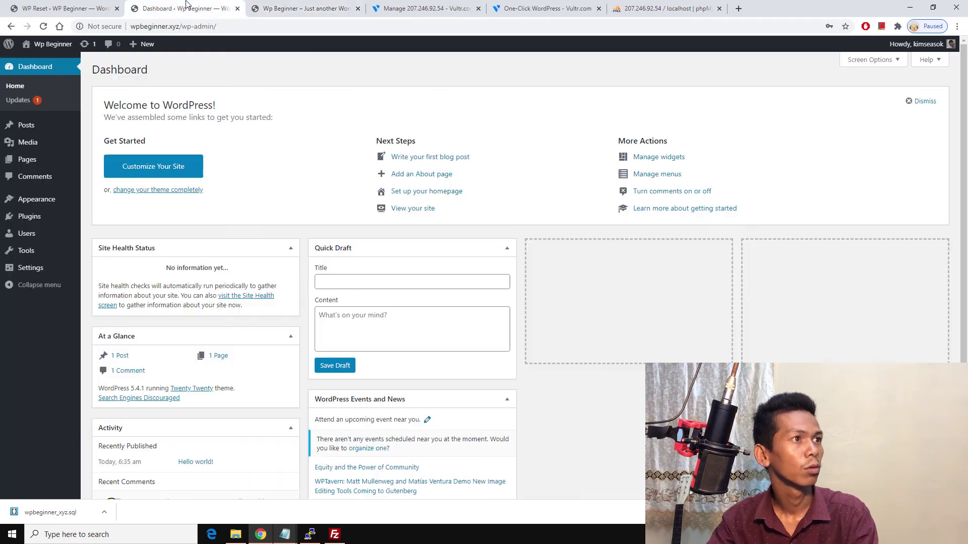
left_click(437, 7)
scroll(449, 165, "up", 10)
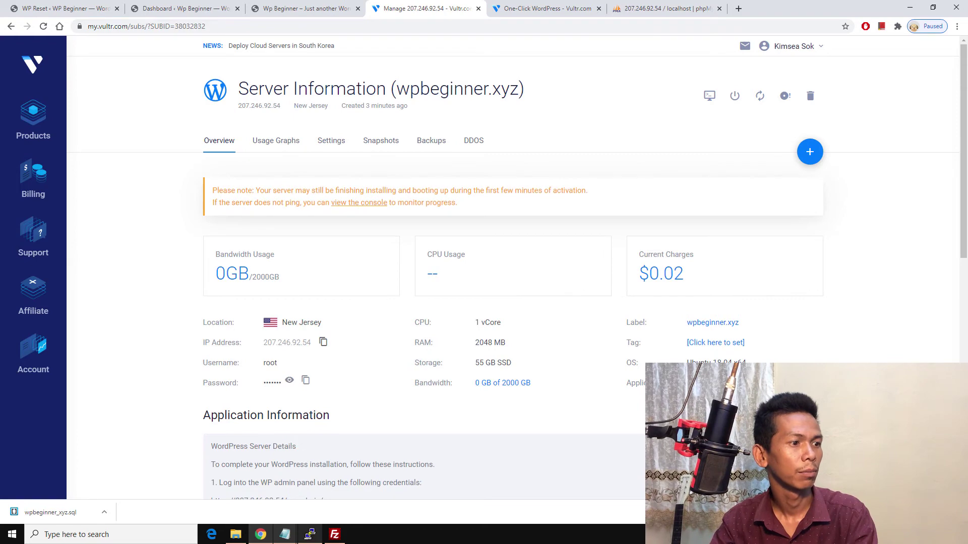
left_click(334, 535)
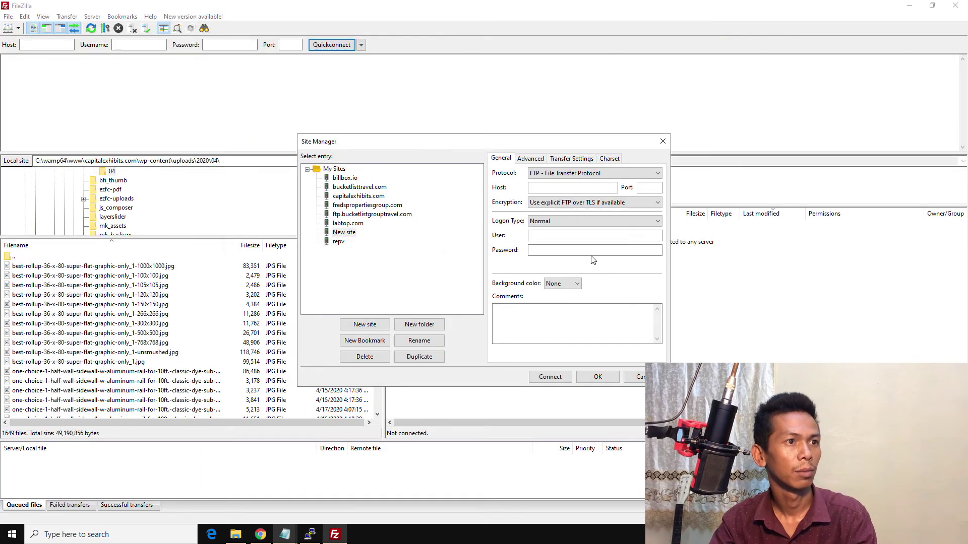
type("207.246.92.54")
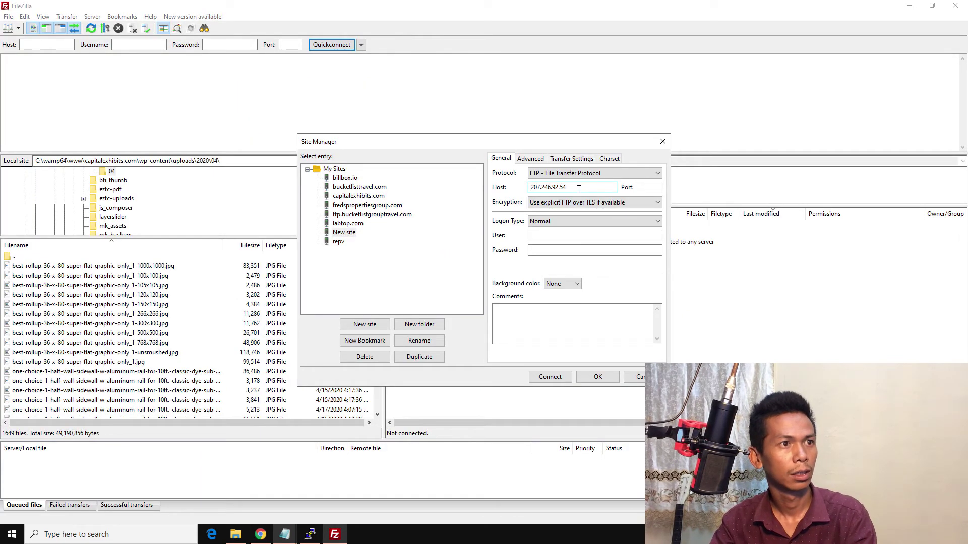
Step: Enter root as the user, paste the server password copied from Vultr, and save the site
left_click(540, 236)
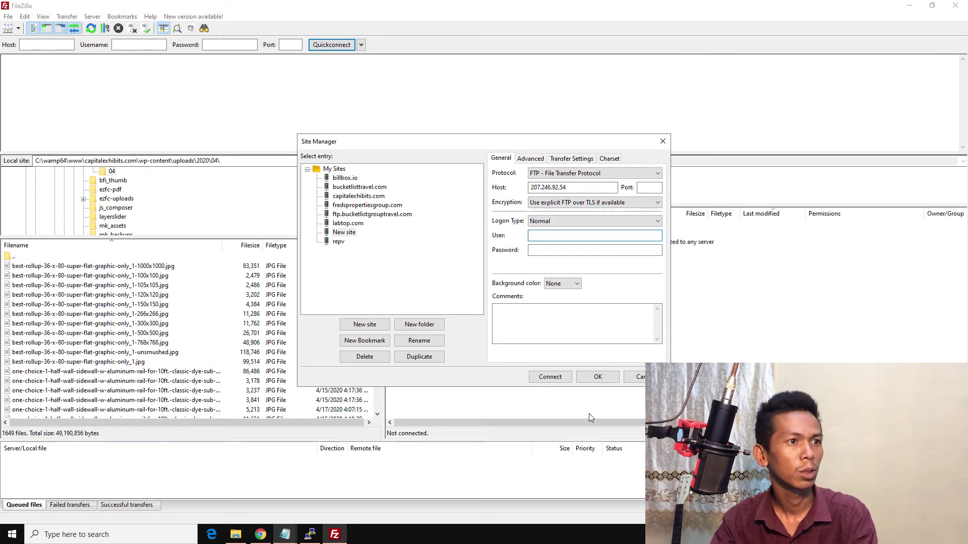
type("root")
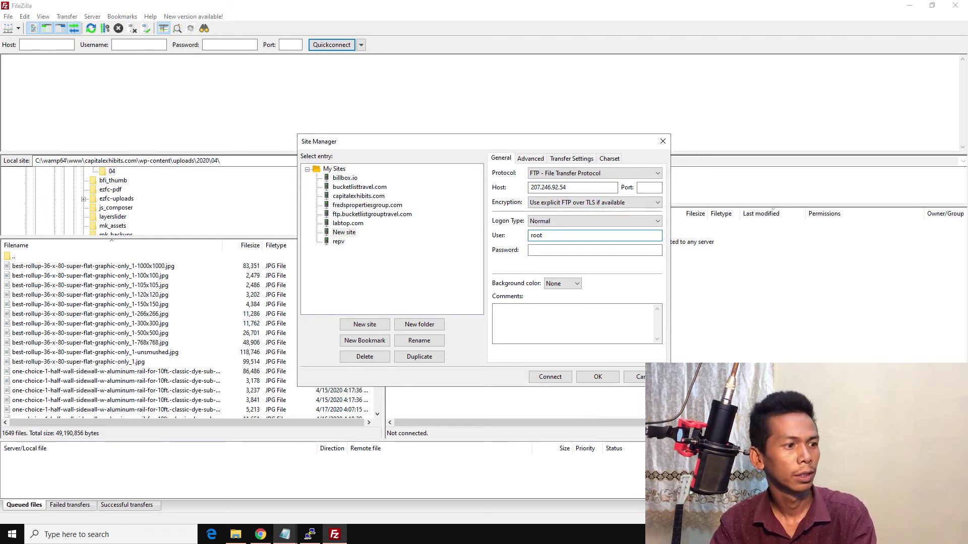
left_click(260, 535)
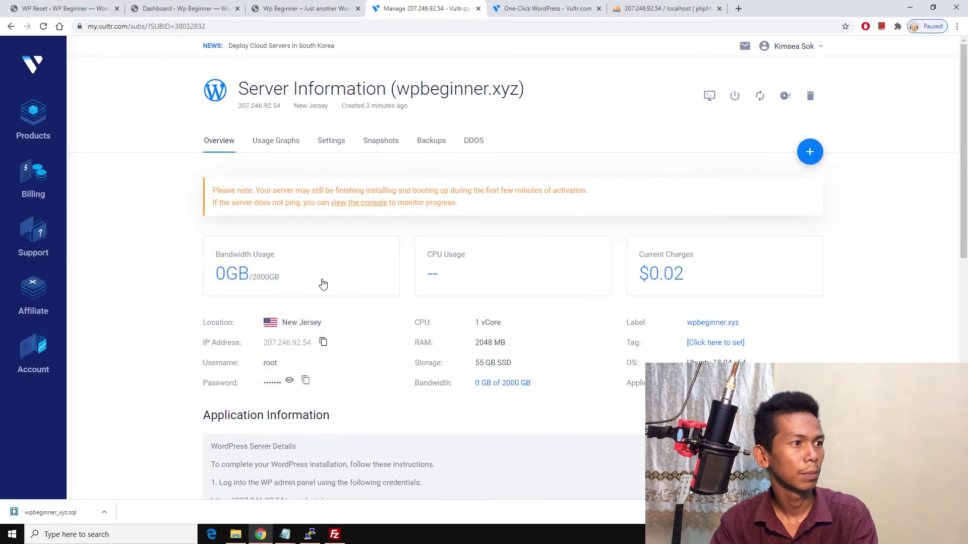
left_click(305, 382)
left_click(334, 534)
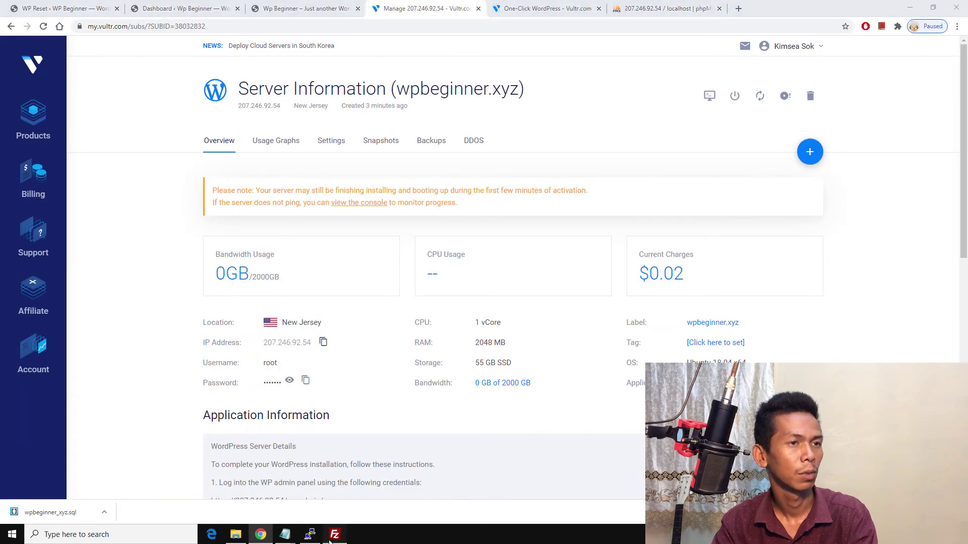
left_click(623, 251)
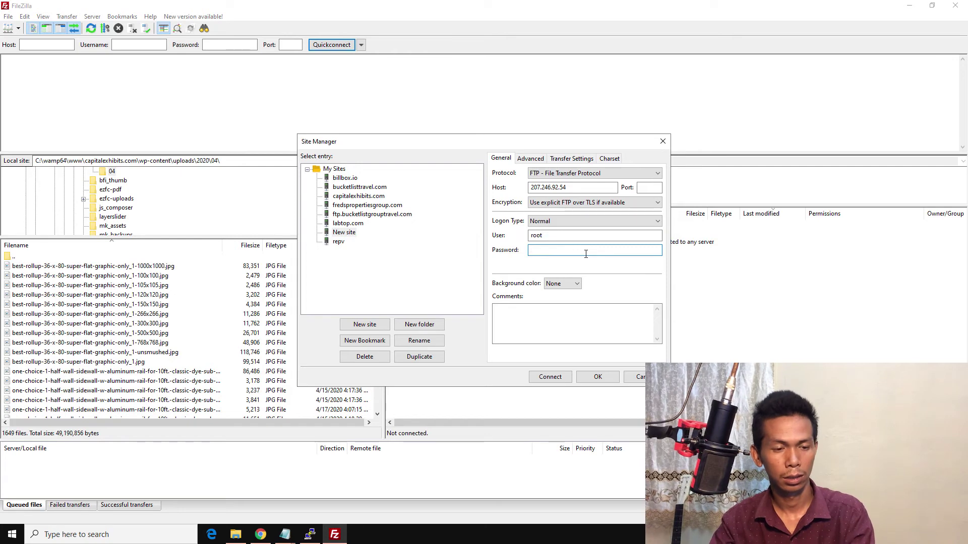
key("ctrl+v")
left_click(597, 377)
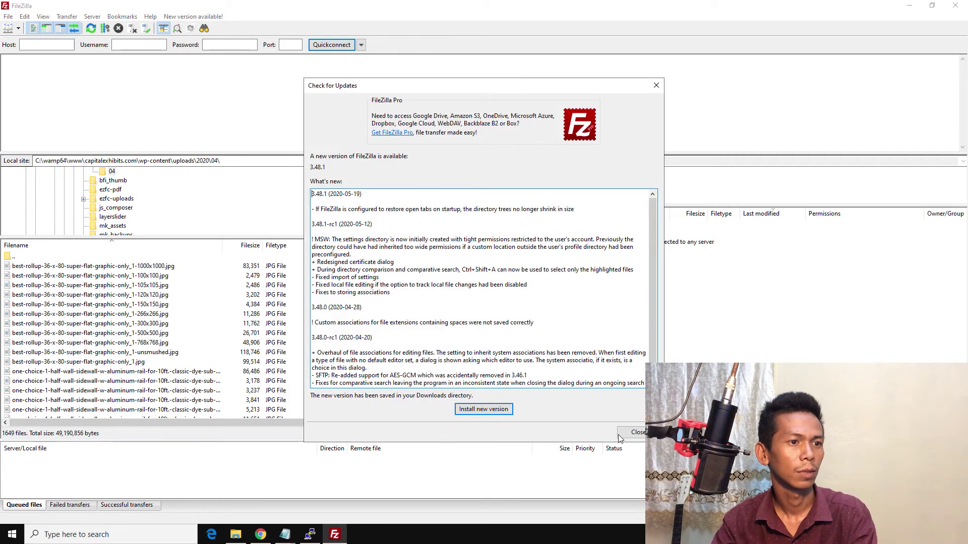
key("Escape")
left_click(18, 28)
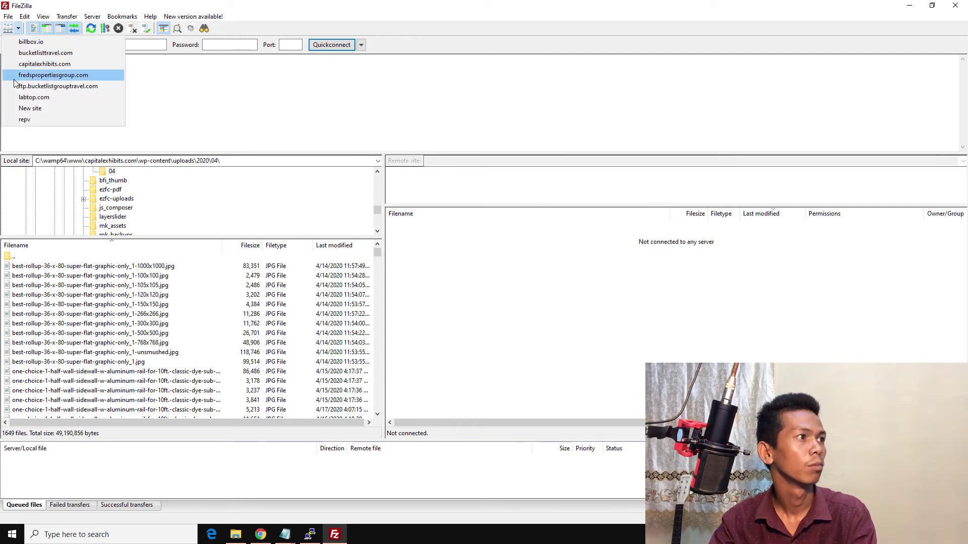
Step: Connect to New site; the log shows 207.246.92.54 on port 21 timing out after 20 seconds
left_click(16, 109)
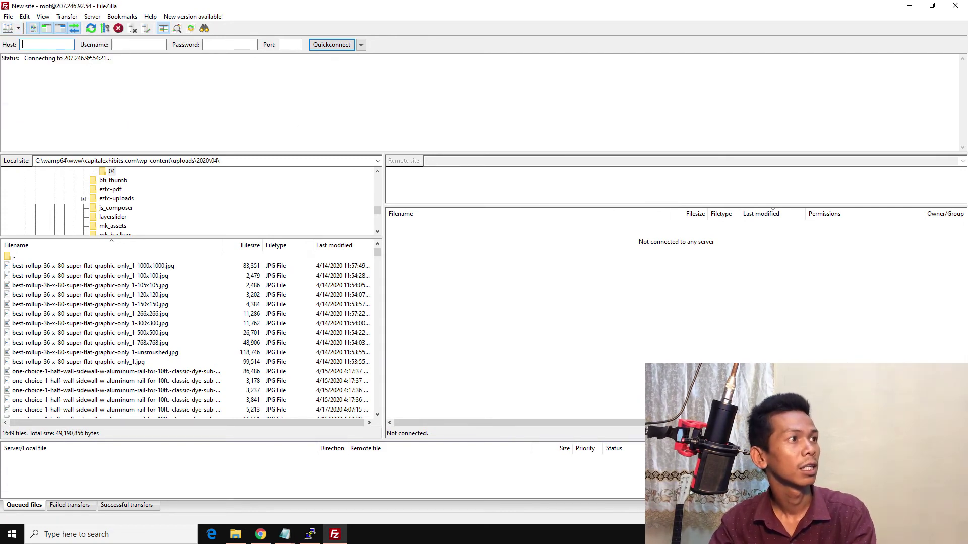
left_click_drag(65, 59, 106, 61)
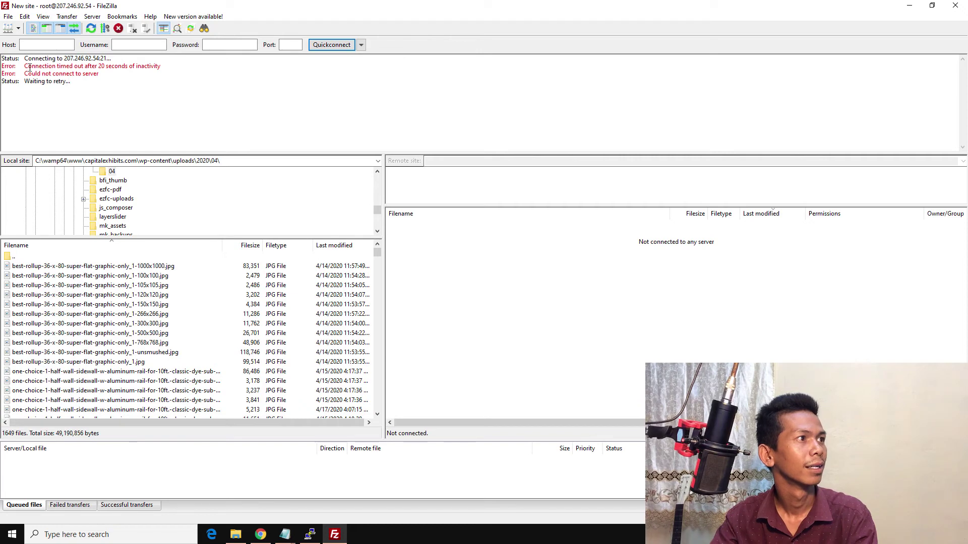
left_click_drag(29, 67, 142, 67)
left_click(97, 74)
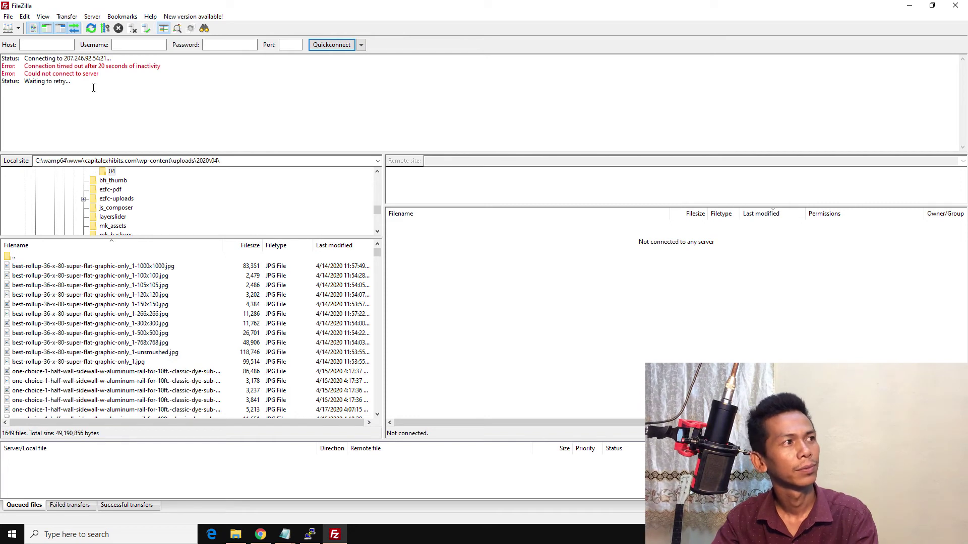
left_click(19, 28)
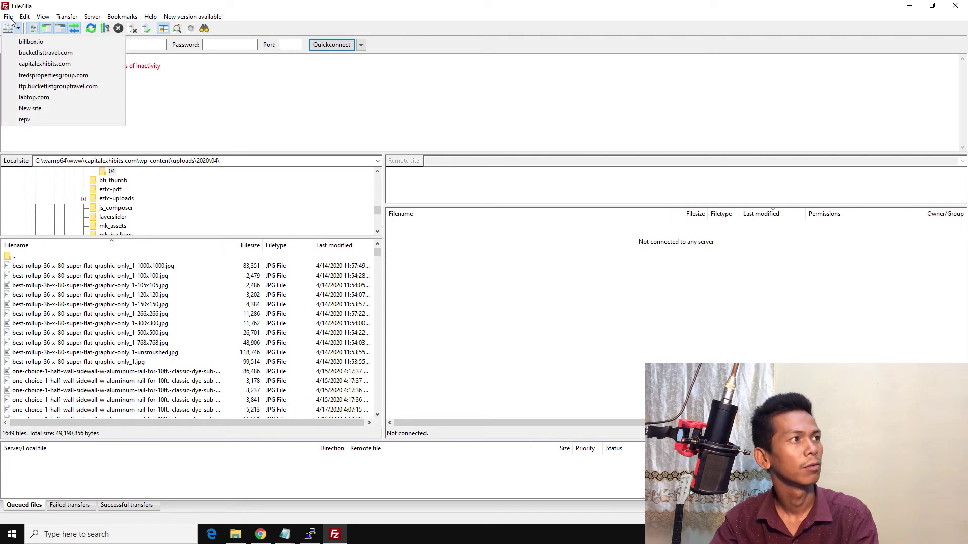
Step: Change the New site port to 22 in Site Manager and save it
left_click(8, 16)
left_click(31, 26)
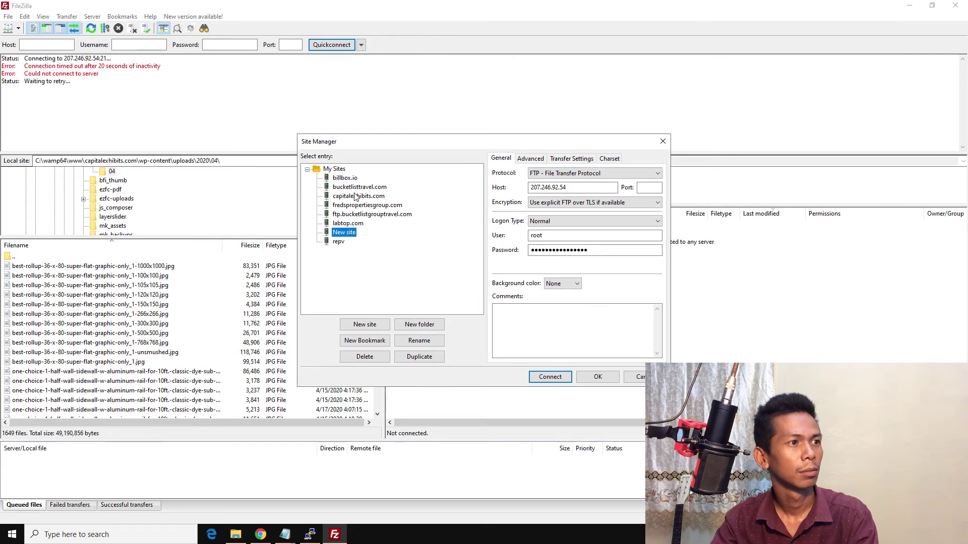
left_click(650, 187)
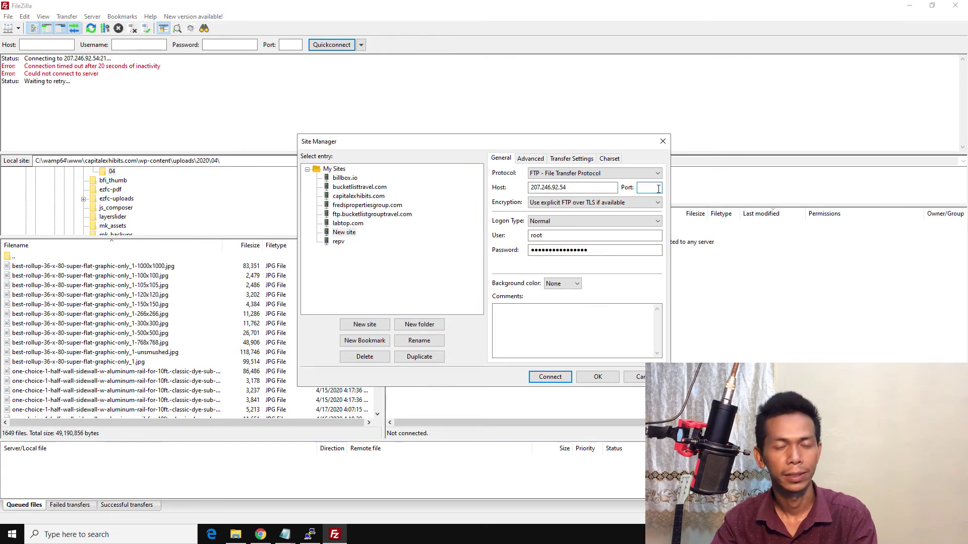
type("22")
key("Tab")
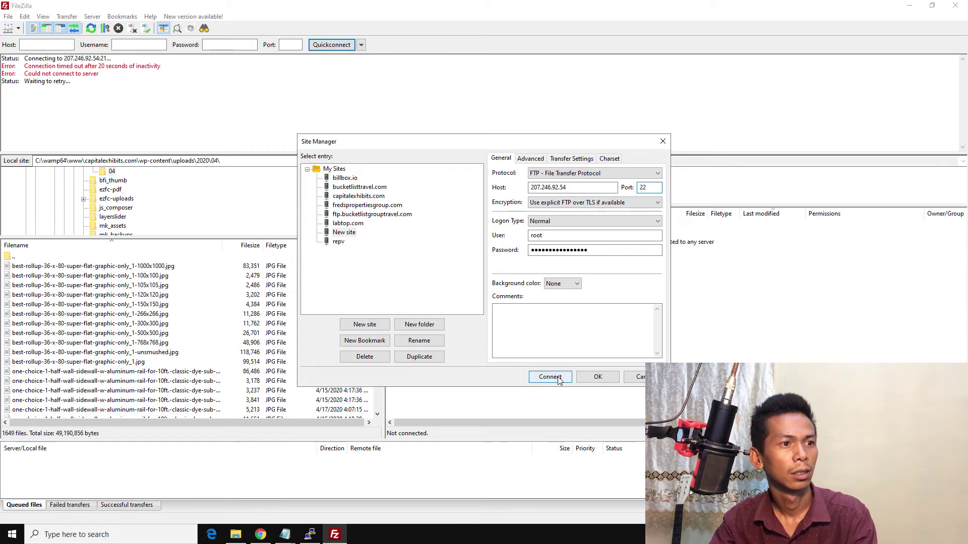
left_click(598, 377)
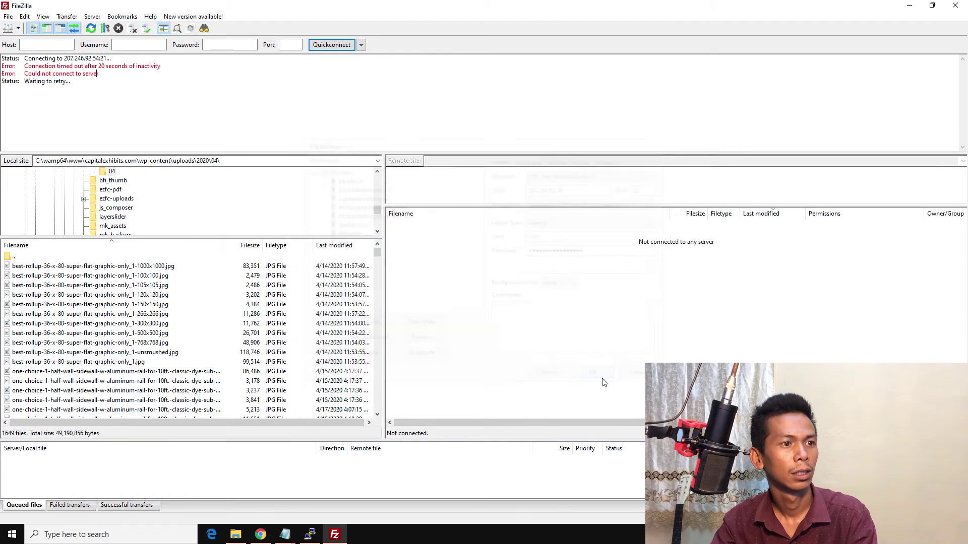
Step: Reconnect to New site; the log reports it cannot establish FTP to an SFTP server
left_click(19, 29)
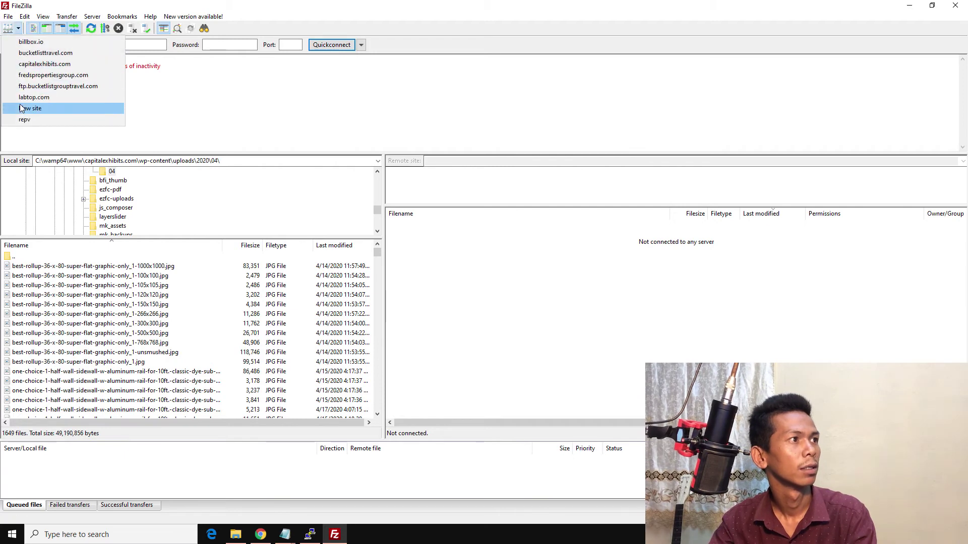
left_click(31, 108)
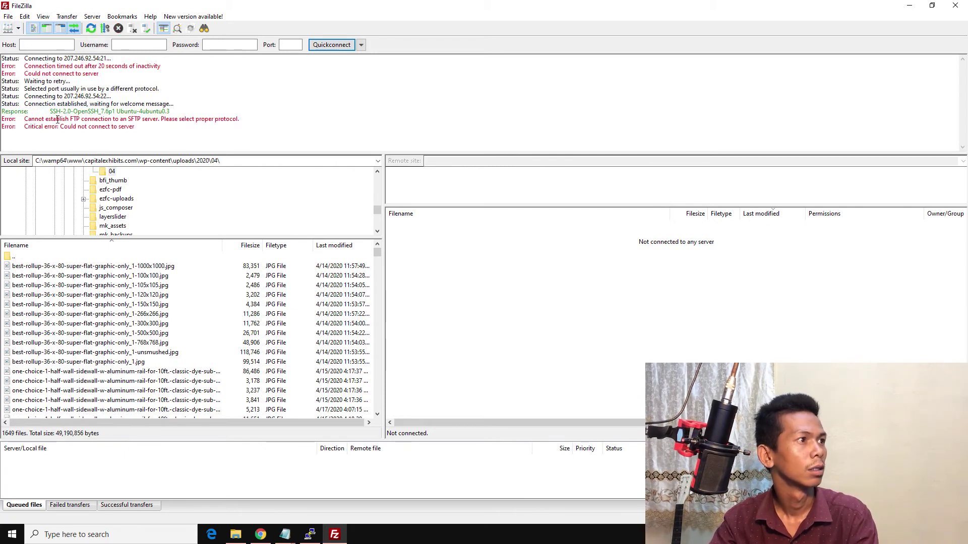
left_click_drag(24, 119, 171, 111)
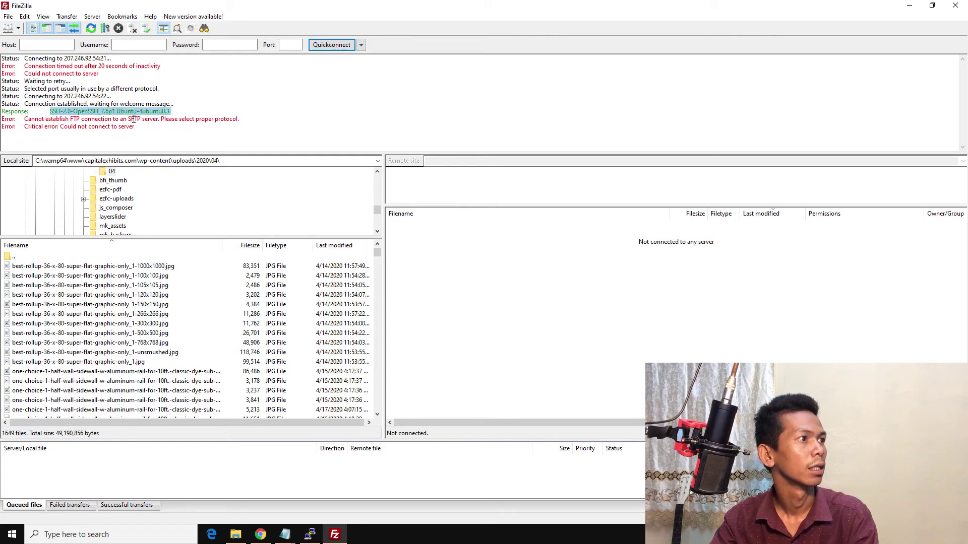
left_click_drag(24, 119, 155, 119)
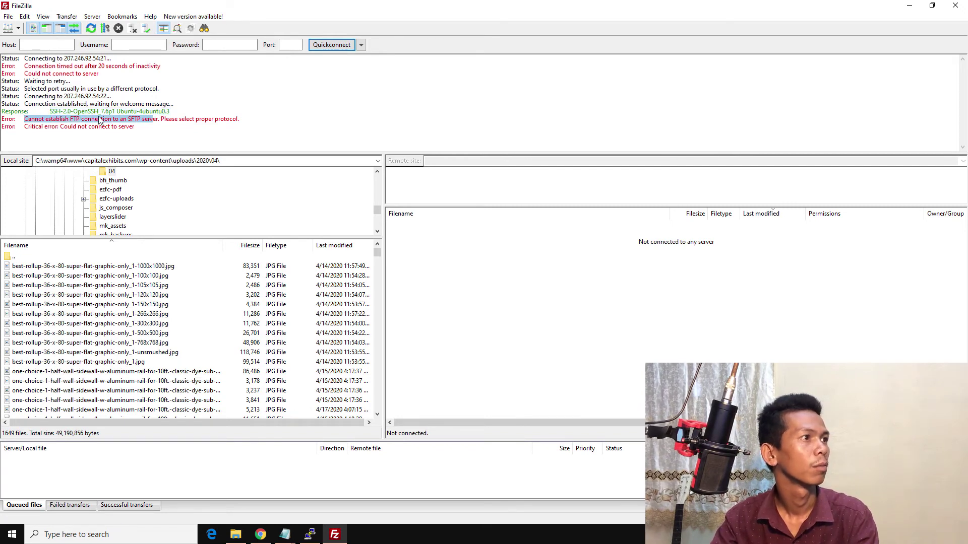
left_click(8, 16)
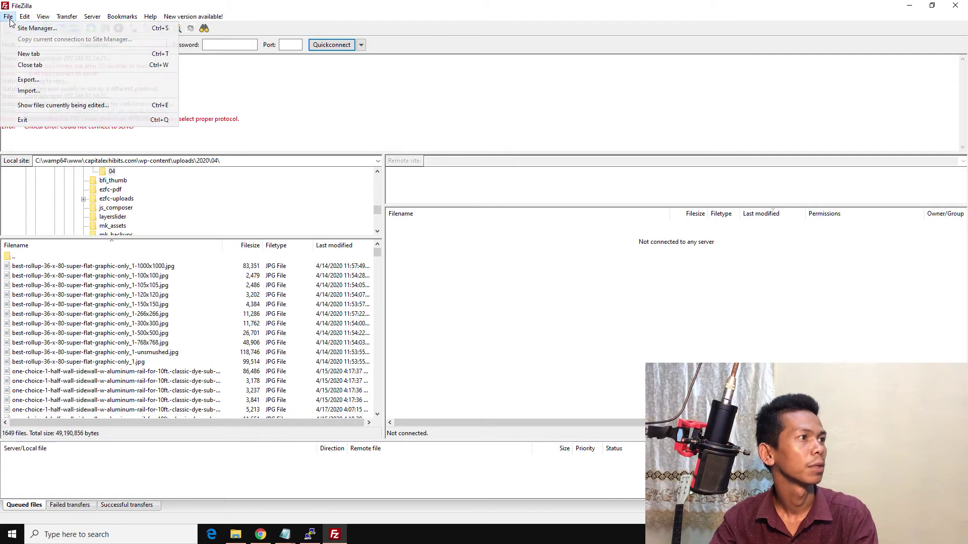
Step: Switch New site's protocol to SFTP, save, and reconnect to list the remote /root folder
left_click(23, 28)
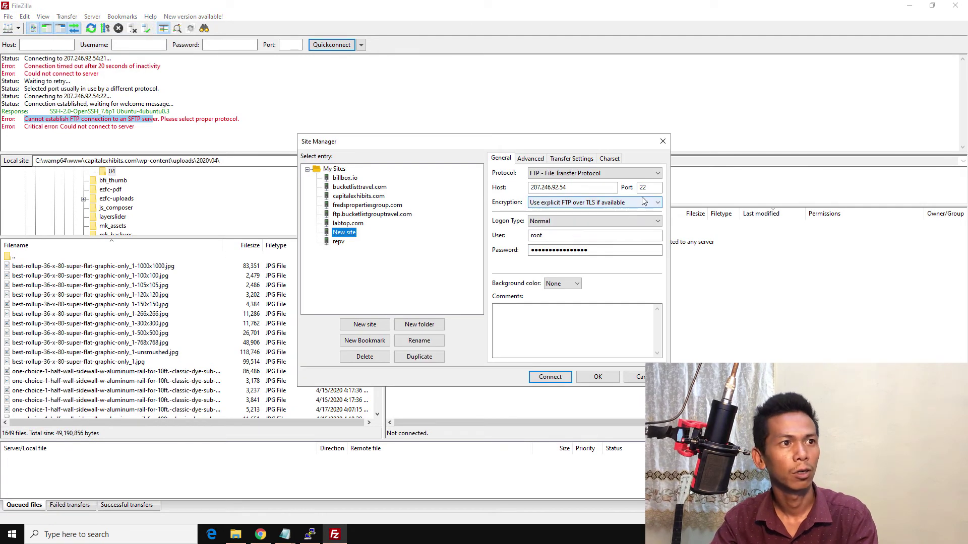
left_click(584, 173)
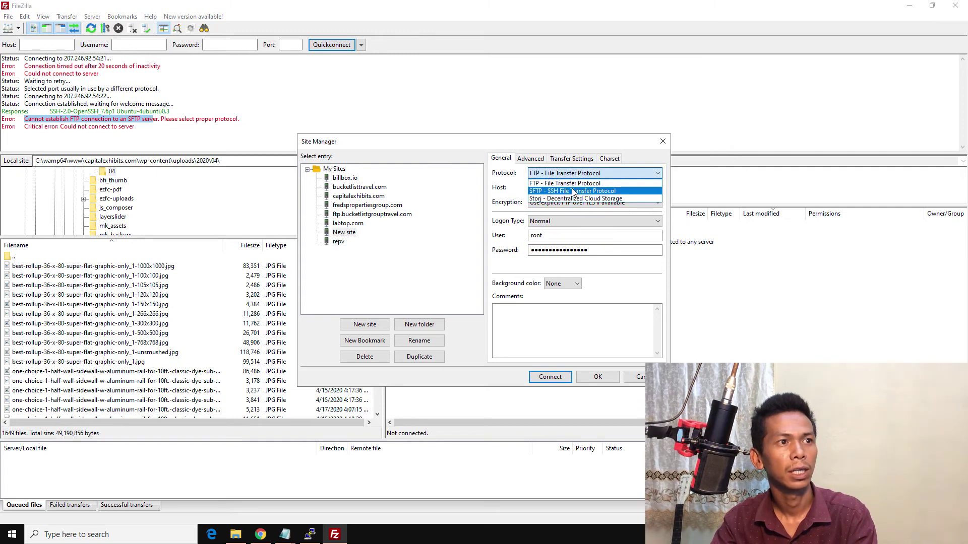
left_click(573, 191)
left_click(578, 240)
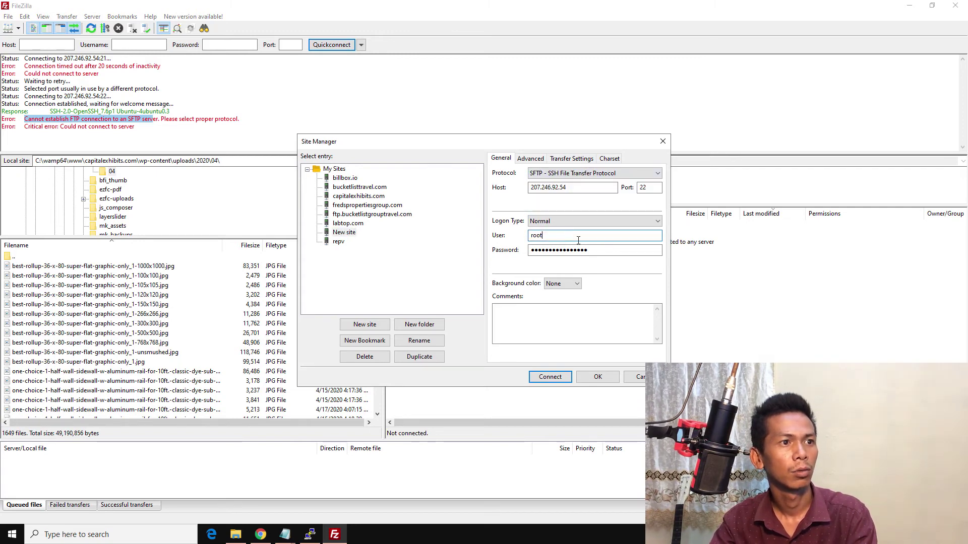
left_click(596, 377)
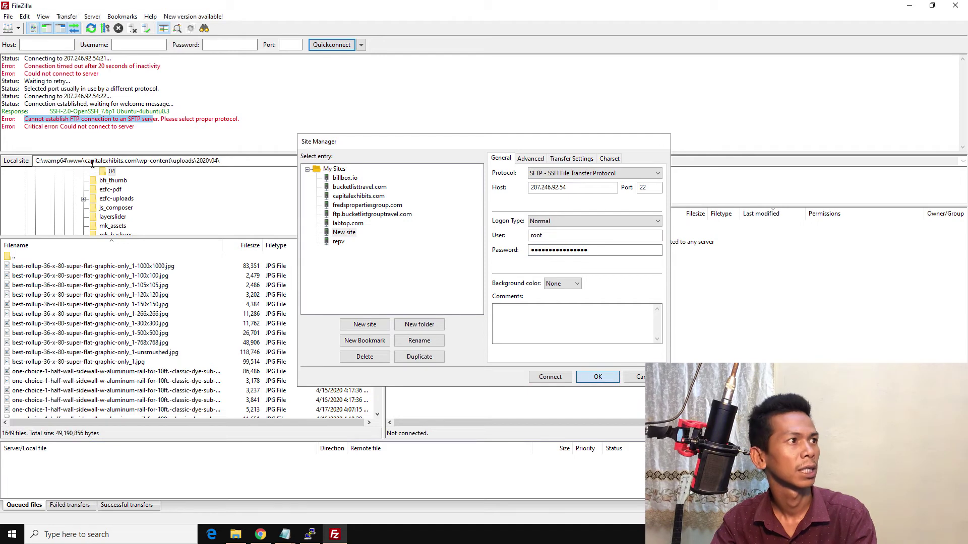
left_click(18, 29)
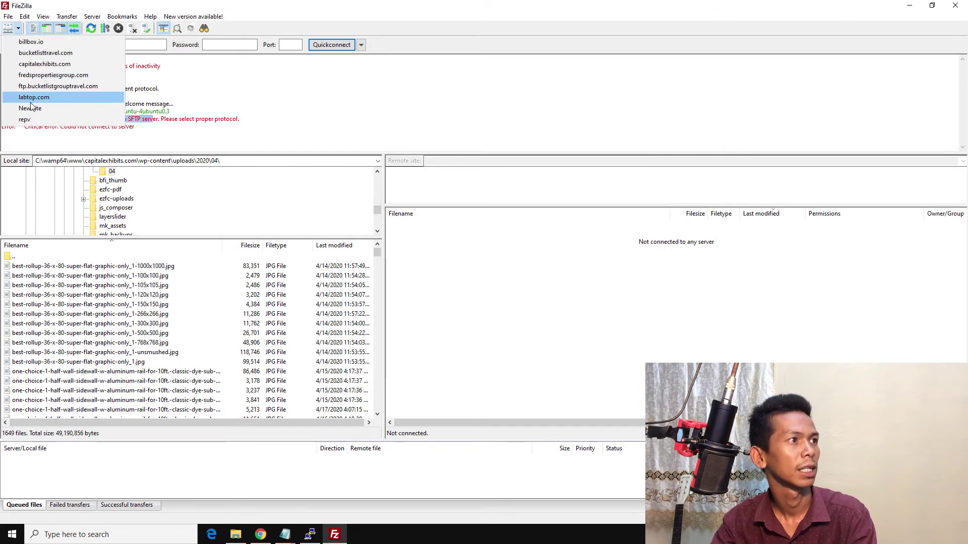
left_click(30, 109)
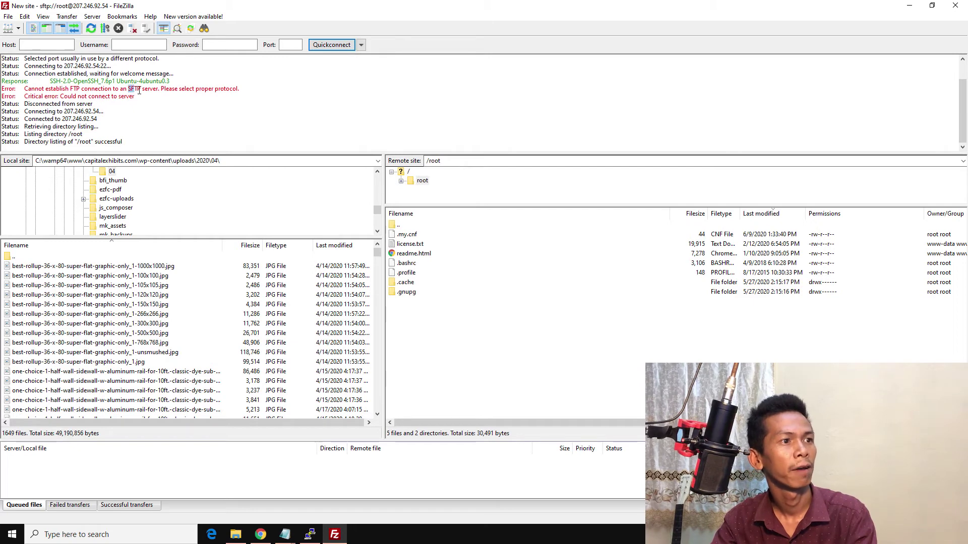
Step: Go to the remote /var/www/html folder via the Remote site path box
left_click(401, 181)
left_click(472, 161)
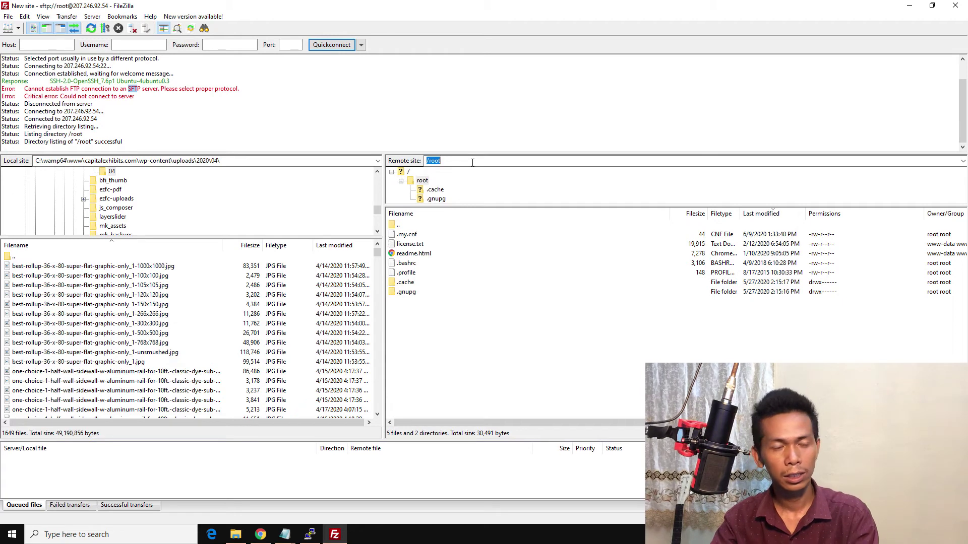
type("/var")
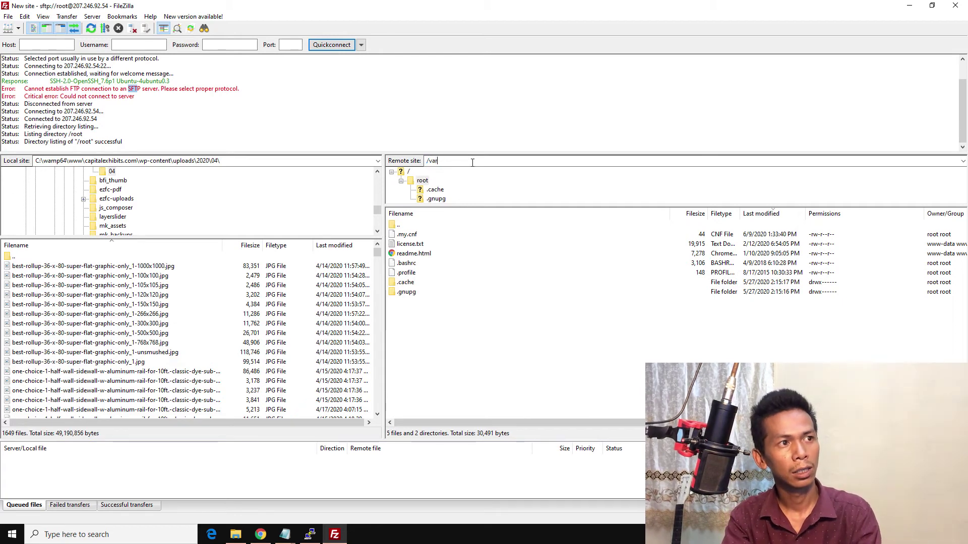
type("/www/html")
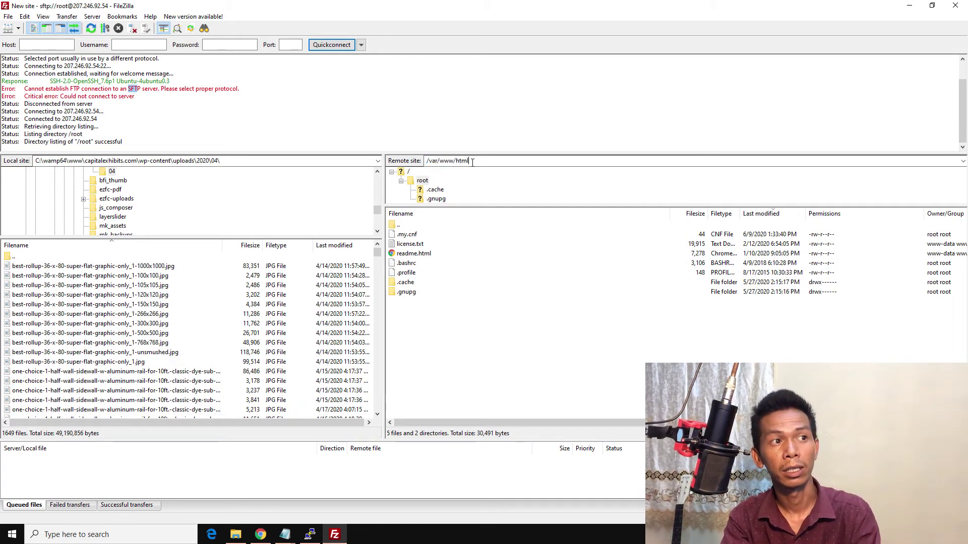
key("Return")
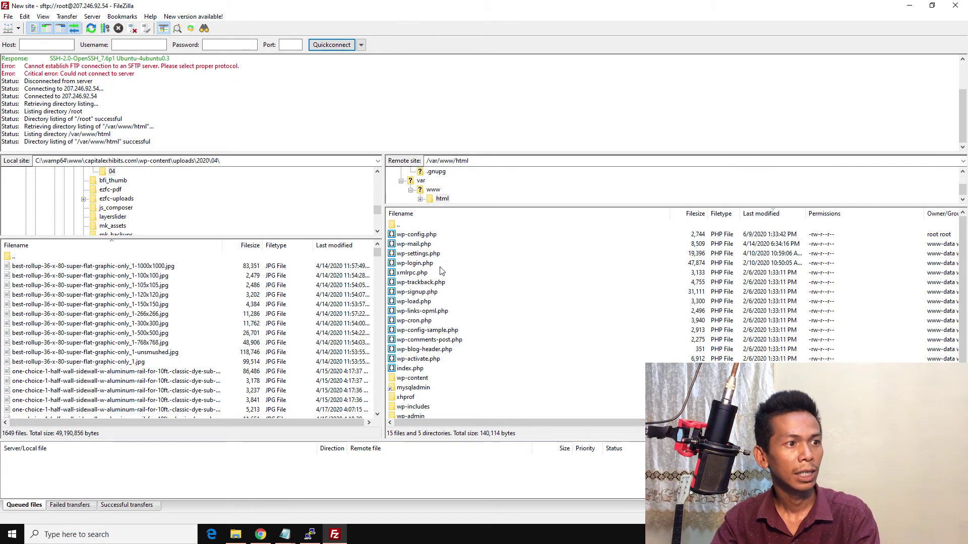
scroll(441, 275, "down", 1)
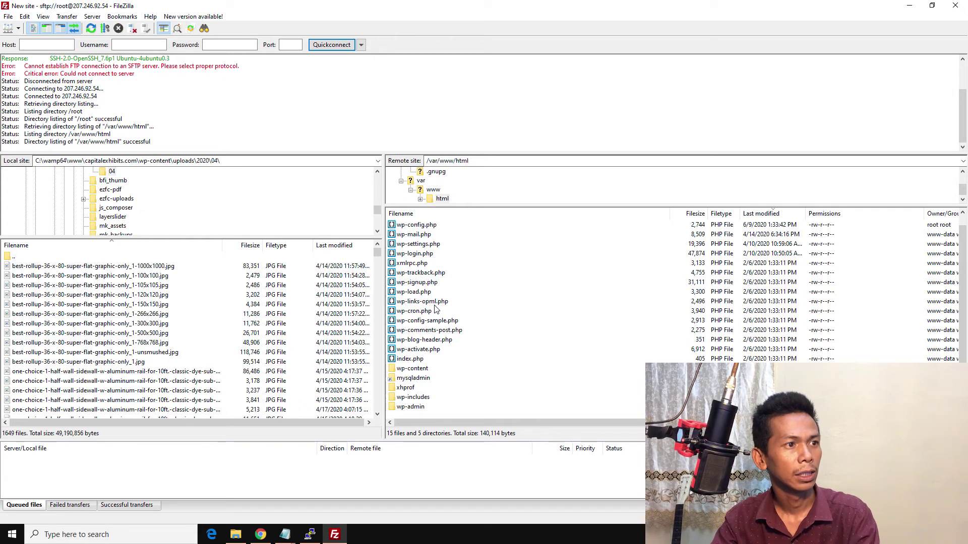
Step: Rename the remote wp-content folder to wp-content.old
left_click(422, 371)
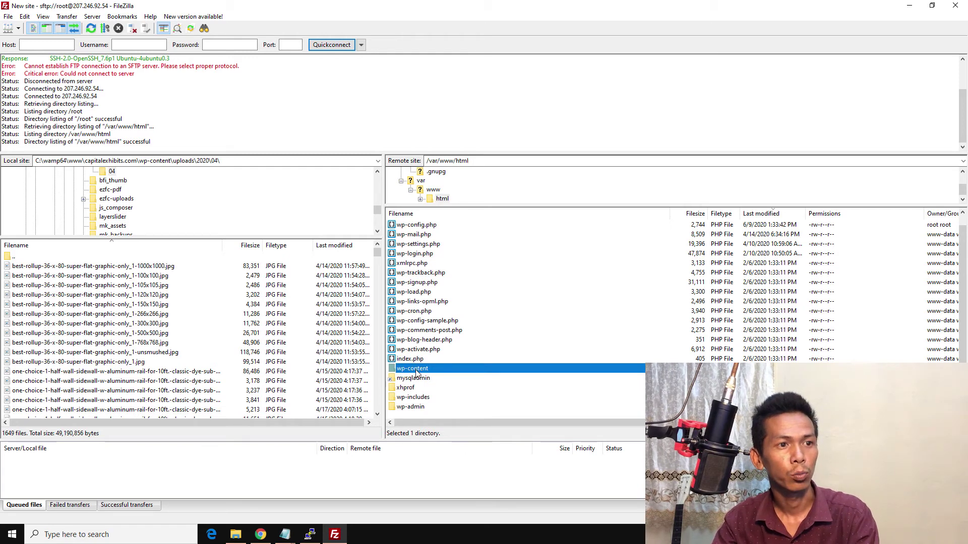
right_click(416, 372)
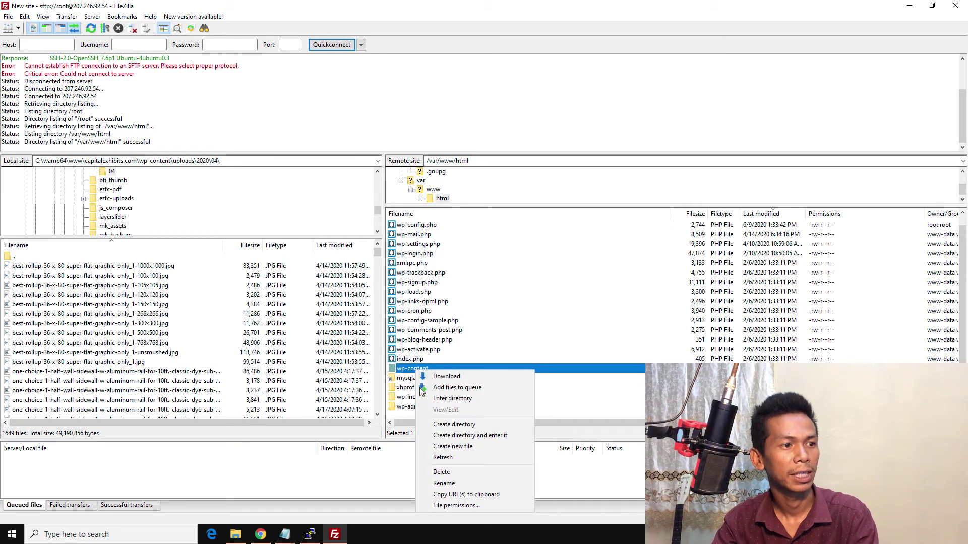
left_click(450, 483)
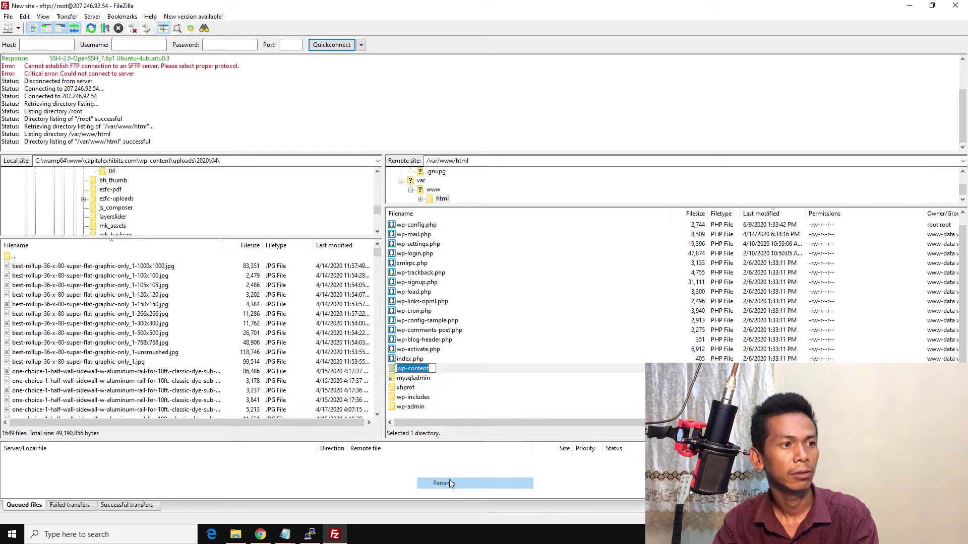
key("End")
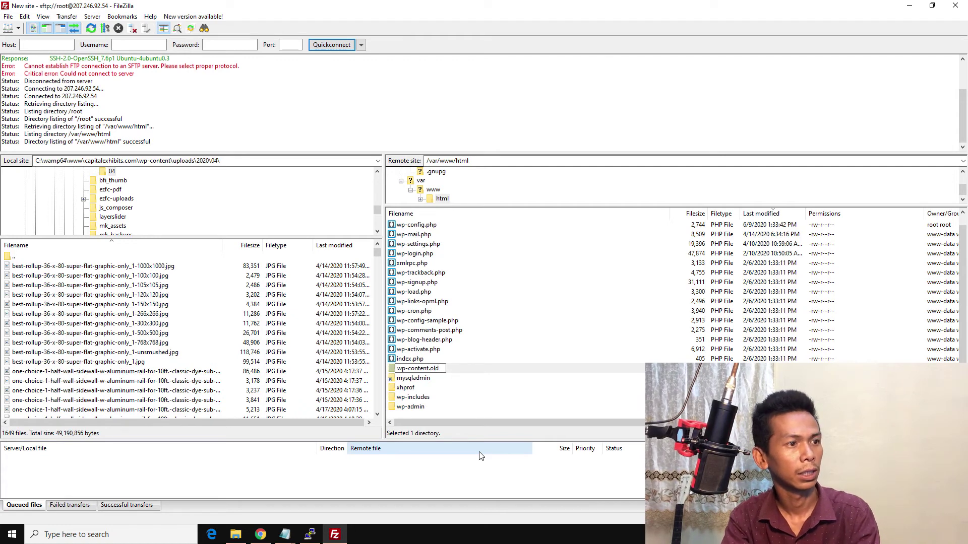
key("Return")
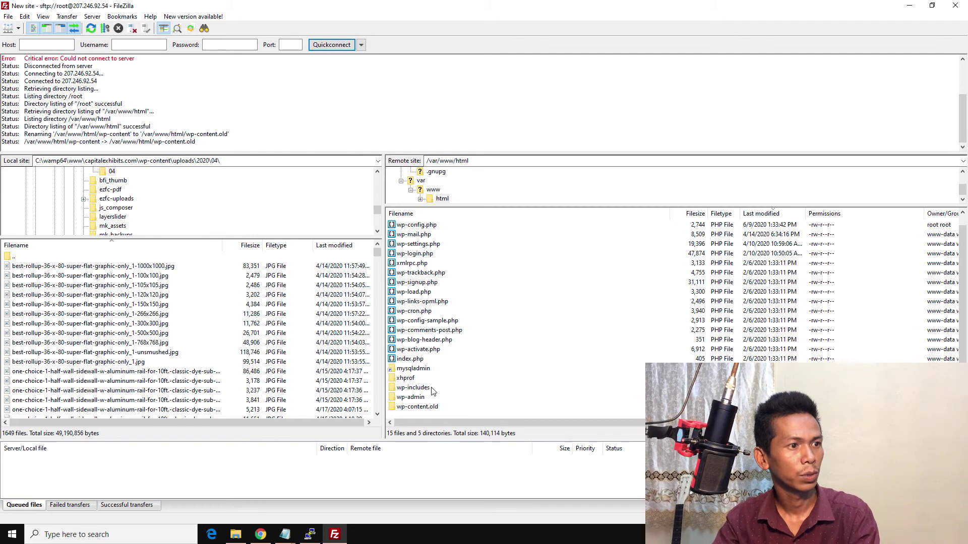
left_click(419, 407)
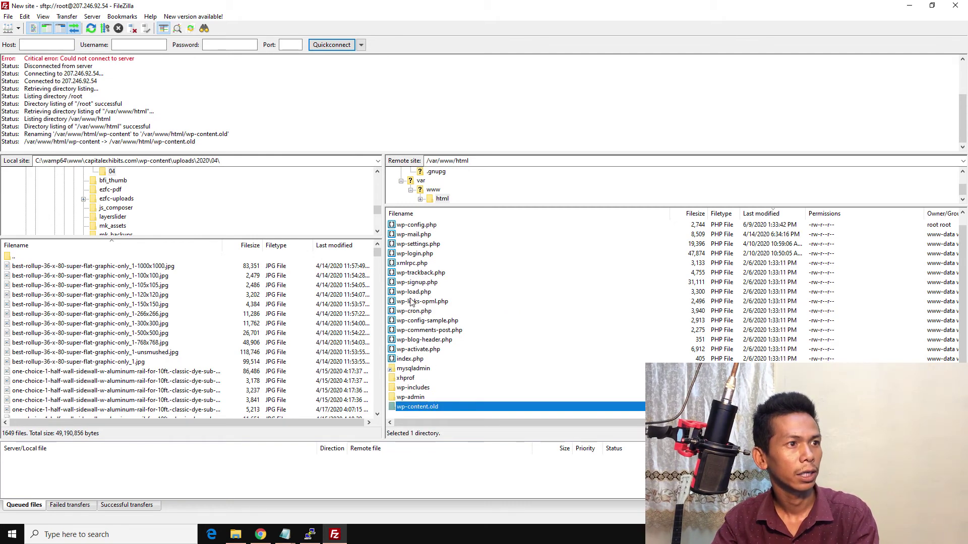
left_click(415, 226)
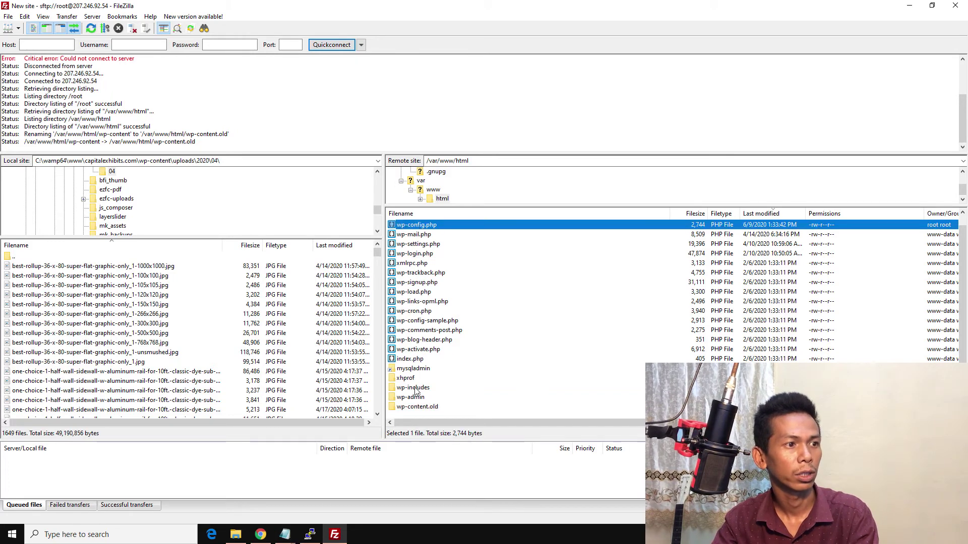
Step: Try dragging the local wp-content folder from wpbeginner.xyz onto the server
left_click(236, 535)
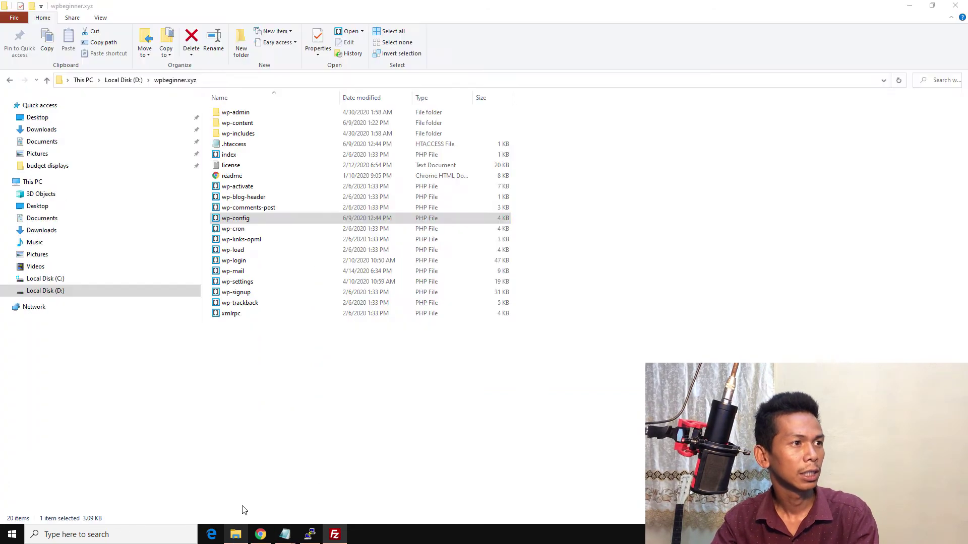
left_click(240, 126)
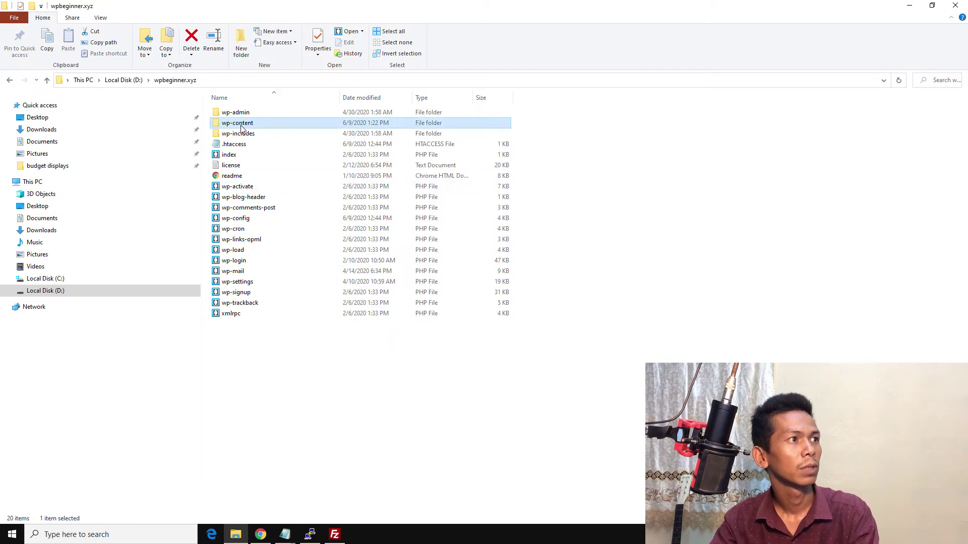
left_click_drag(240, 126, 235, 540)
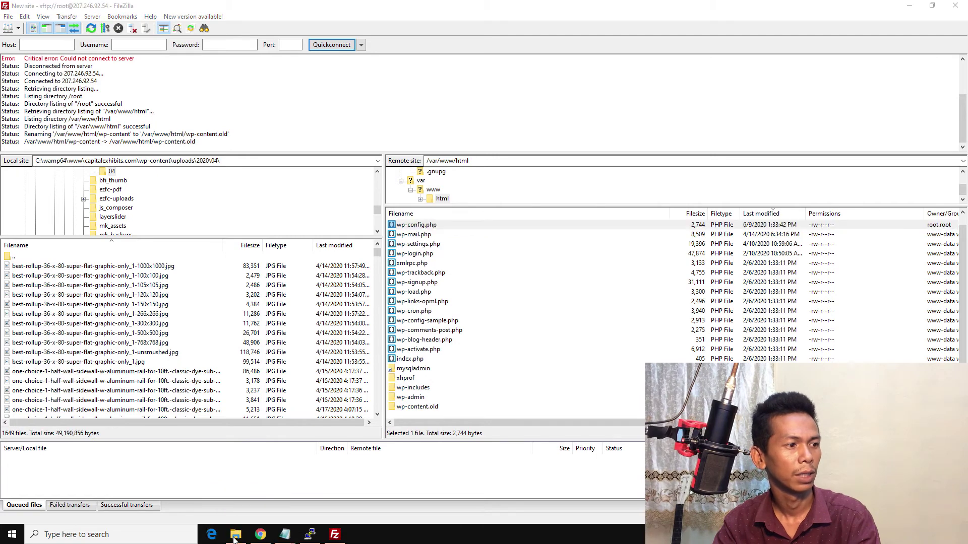
Step: Compress the local wp-content folder into a zipped folder, keeping the default name
left_click(236, 535)
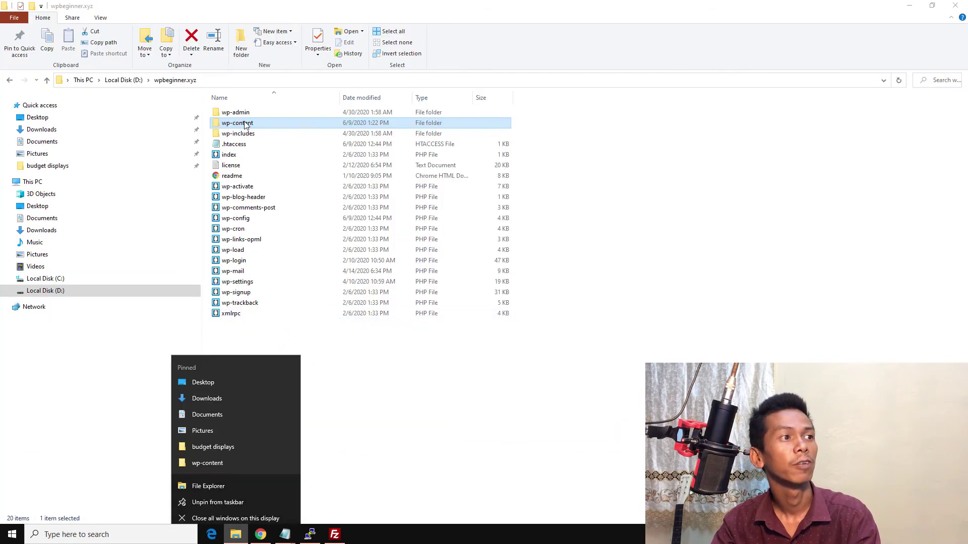
right_click(243, 123)
key("Escape")
left_click(689, 321)
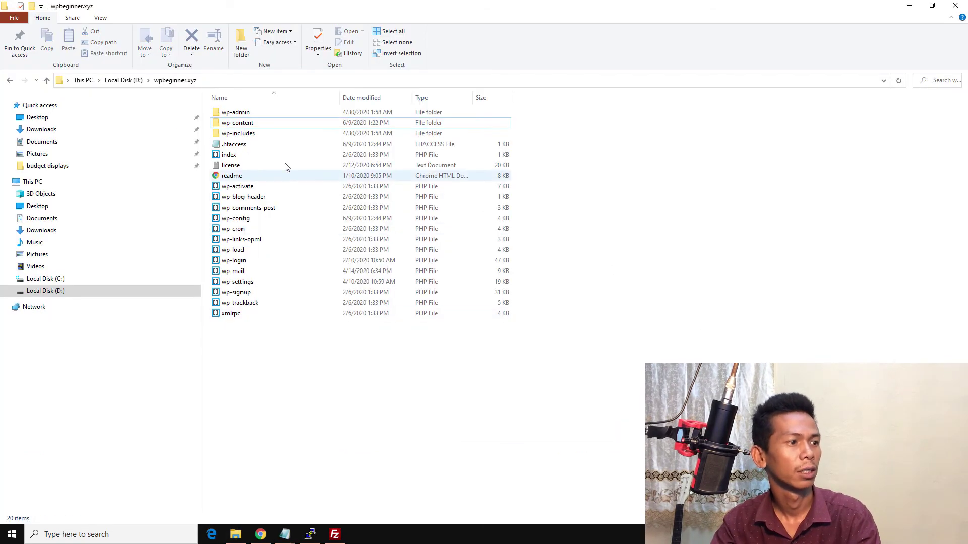
right_click(246, 126)
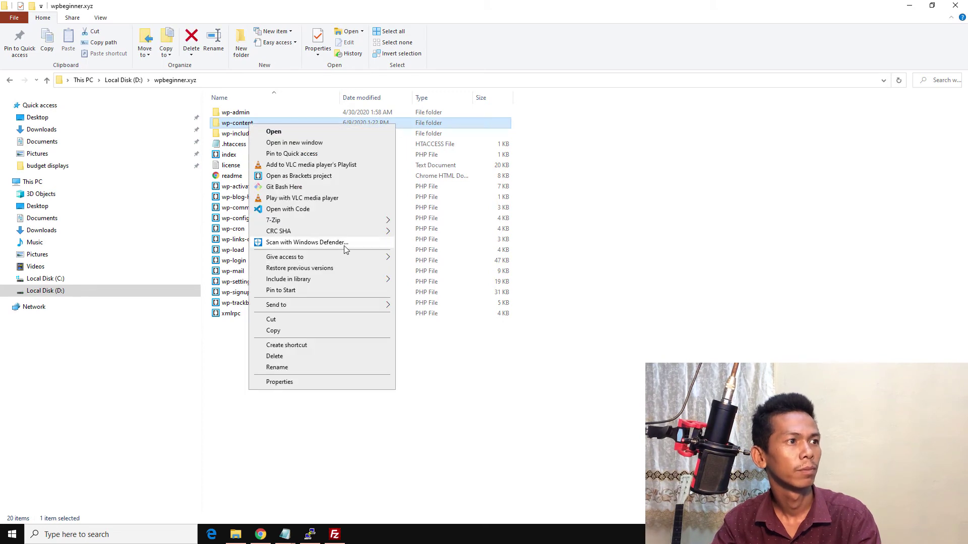
mouse_move(349, 225)
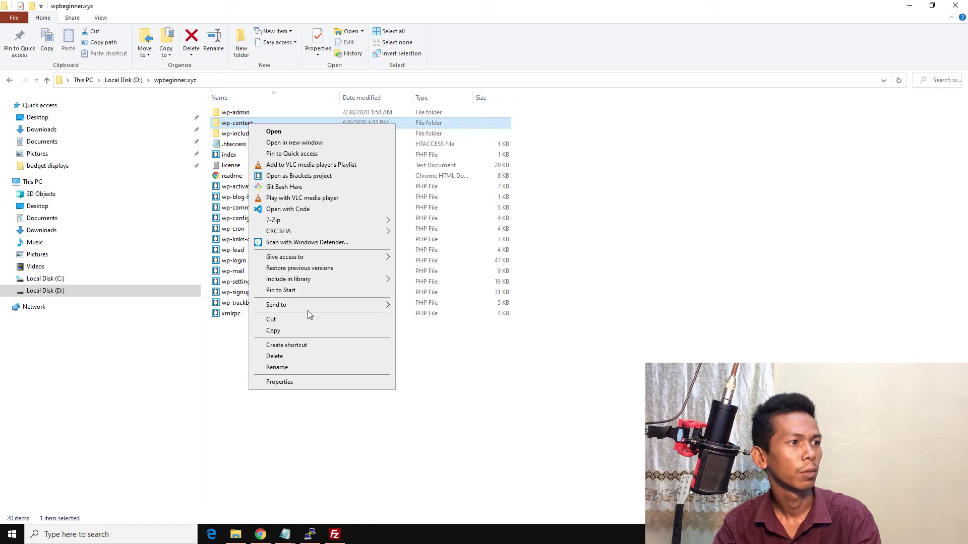
mouse_move(318, 308)
left_click(423, 306)
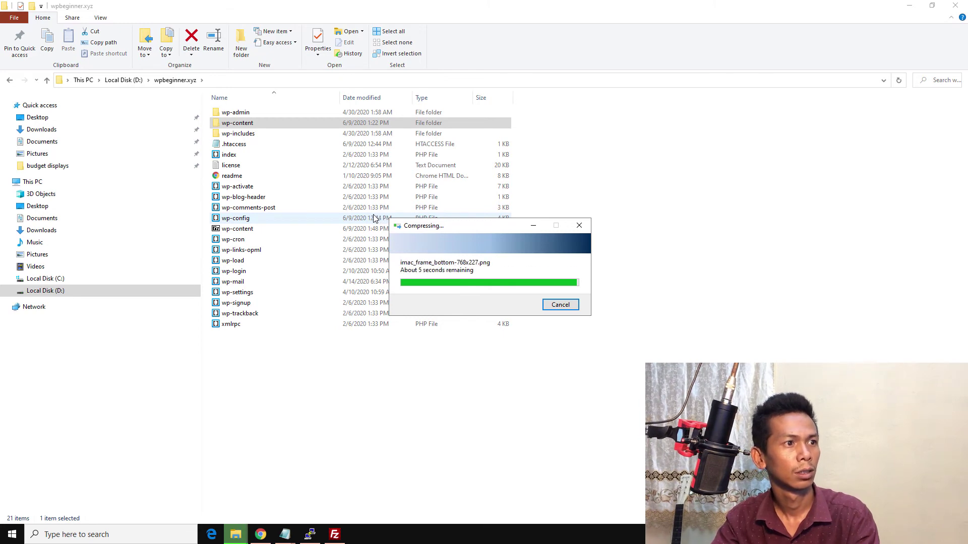
left_click(266, 373)
Step: Queue wp-content.zip for upload into the server's /var/www/html folder
left_click_drag(237, 230, 518, 326)
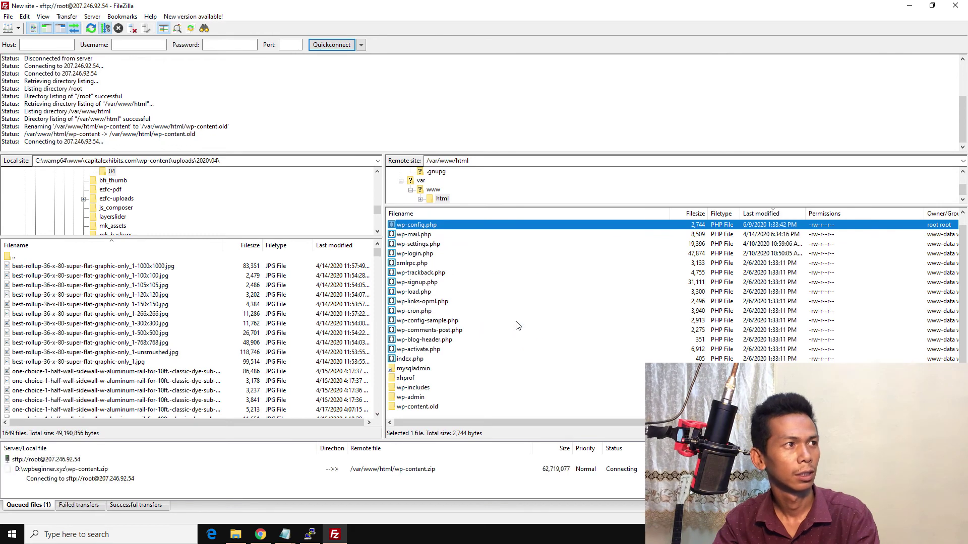
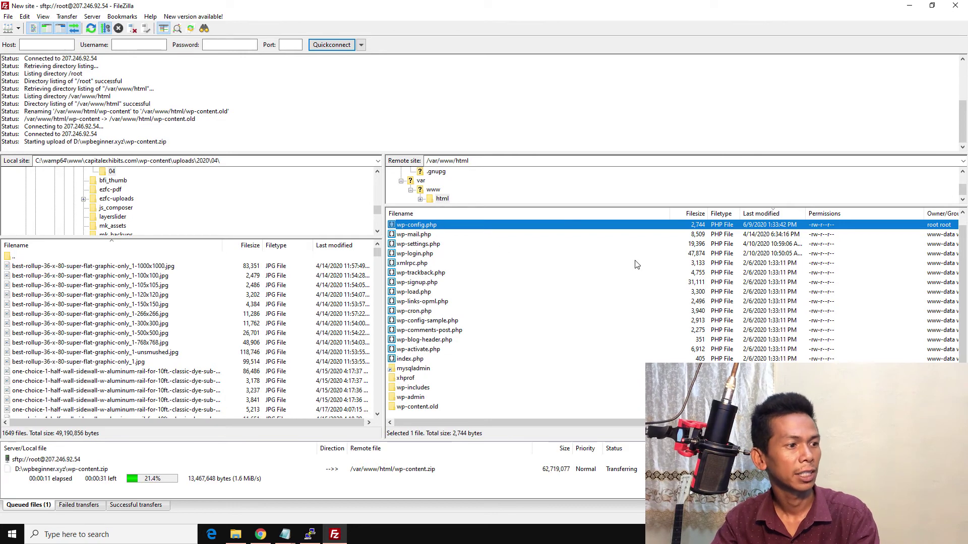
Step: Bring the PuTTY SSH session in front of FileZilla, maximize it, and erase the stray pasted text at the prompt
left_click(309, 535)
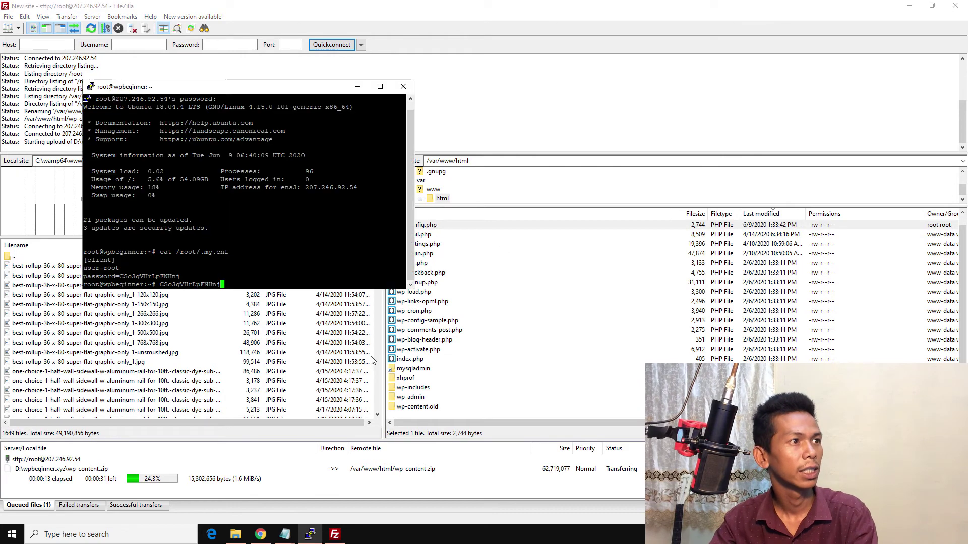
left_click(380, 86)
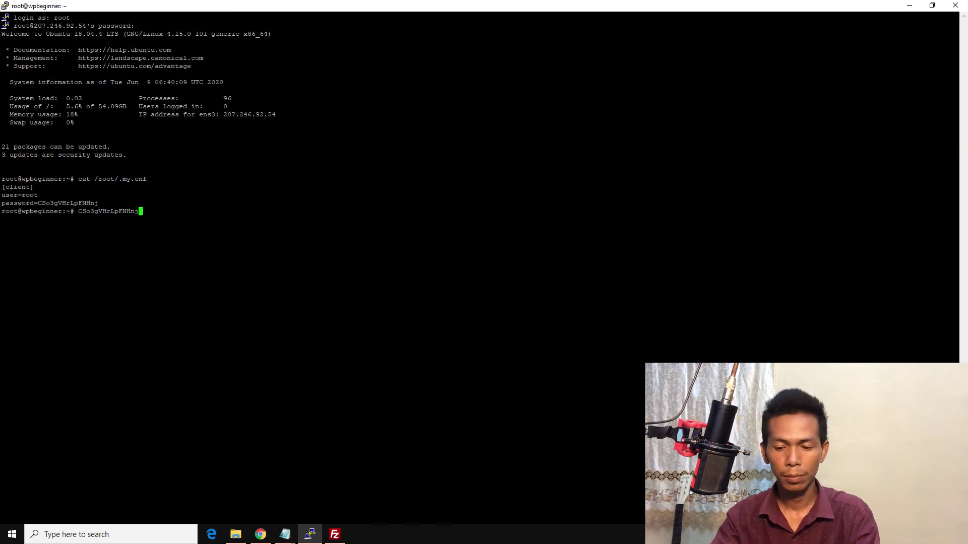
key("BackSpace")
key("BackSpace")
key("BackSpace")
key("BackSpace")
key("BackSpace")
key("BackSpace")
key("BackSpace")
key("BackSpace")
key("BackSpace")
key("BackSpace")
key("BackSpace")
key("BackSpace")
key("BackSpace")
key("BackSpace")
key("BackSpace")
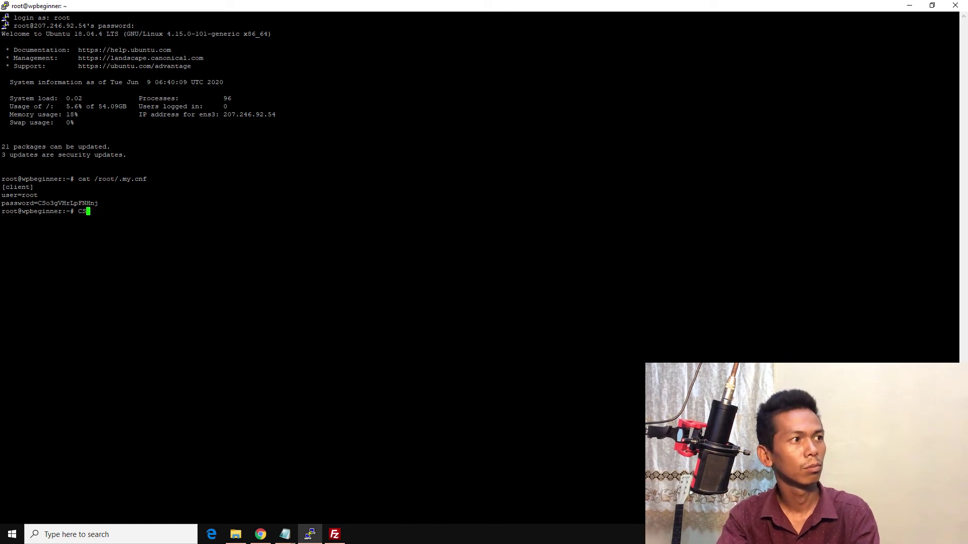
Step: Change the terminal font from Courier New 10-point to Cousine 16-point and apply it
right_click(221, 8)
left_click(258, 149)
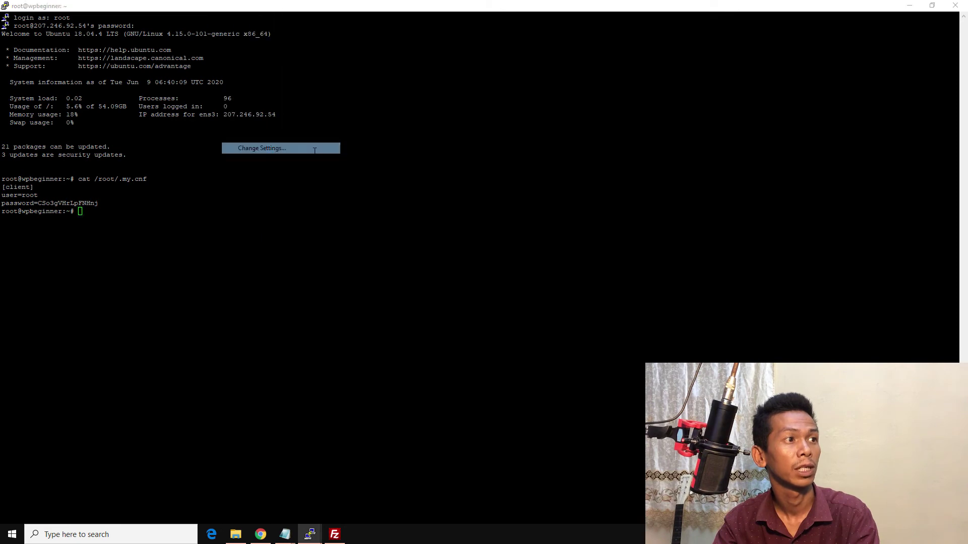
left_click(411, 247)
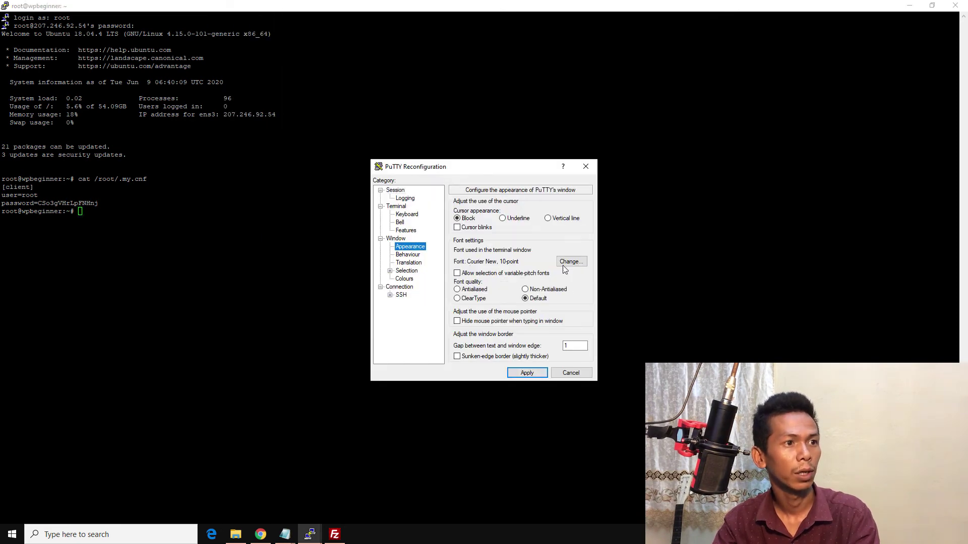
left_click(569, 262)
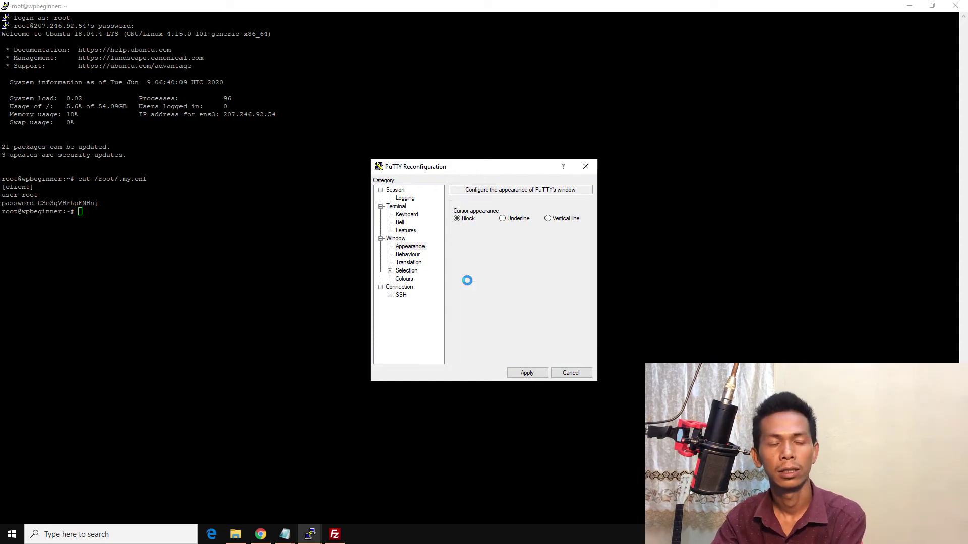
left_click(424, 283)
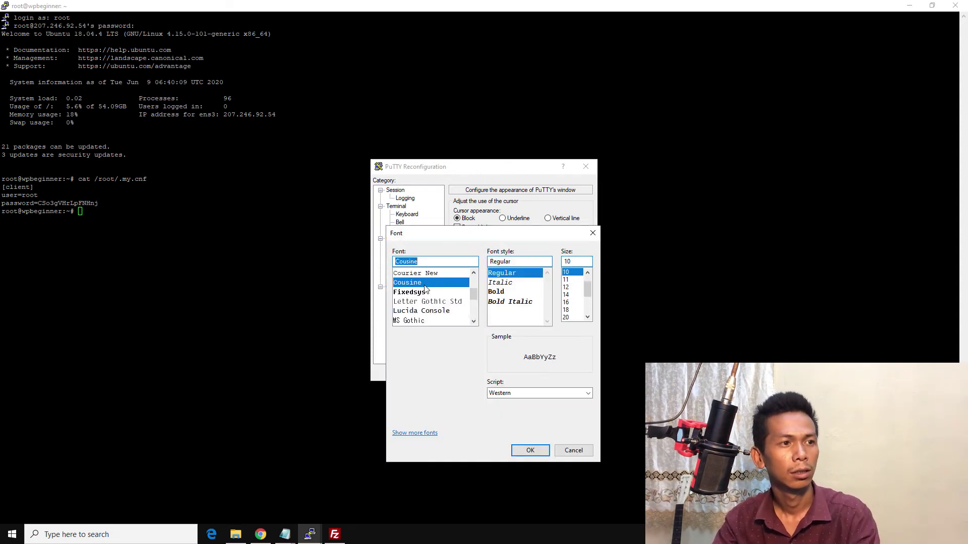
left_click(566, 302)
left_click(530, 451)
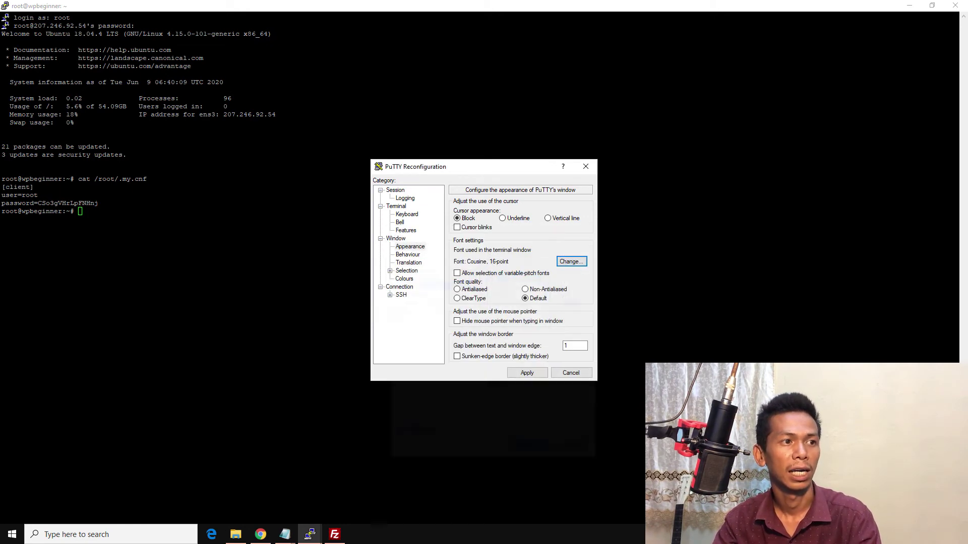
left_click(526, 373)
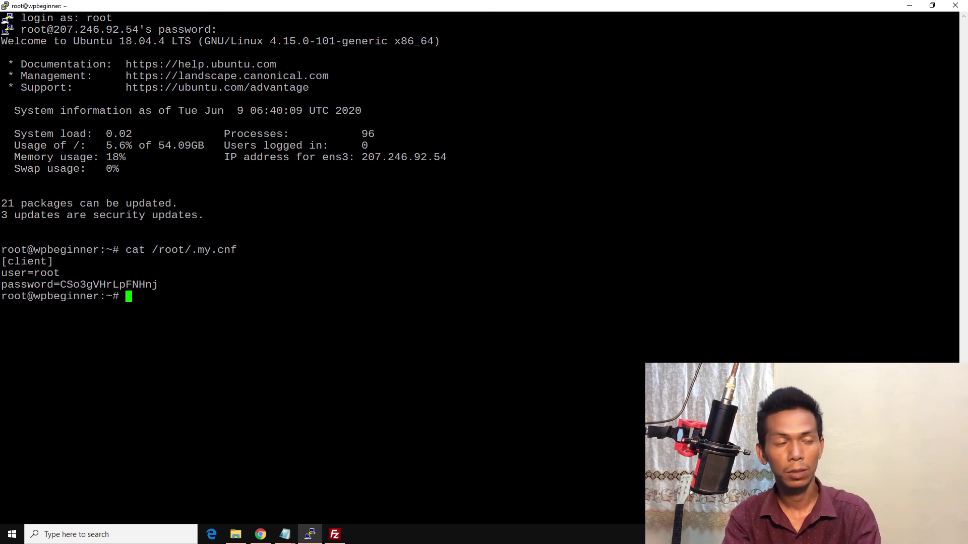
Step: Clear the screen and open /var/www/html/wp-config.php in vi
type("cl")
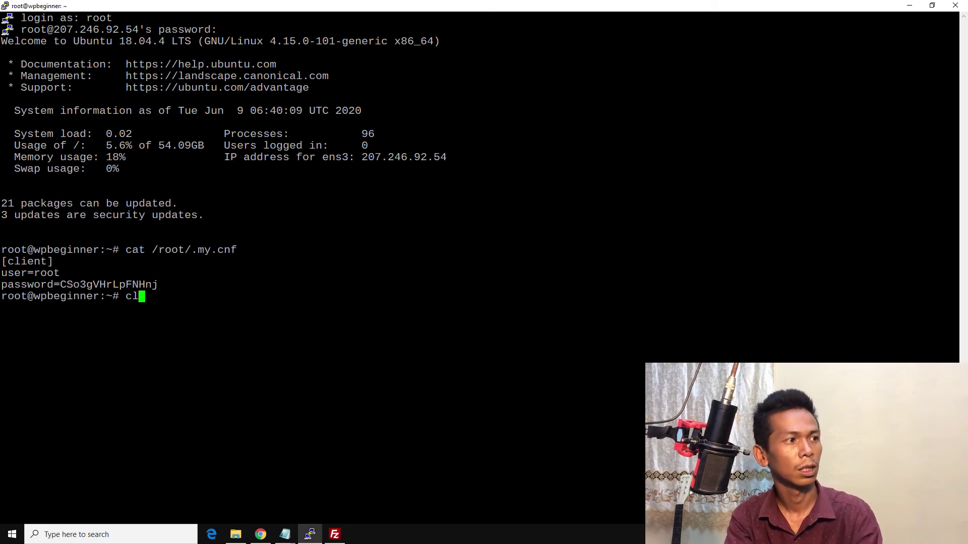
type("ear")
key("Return")
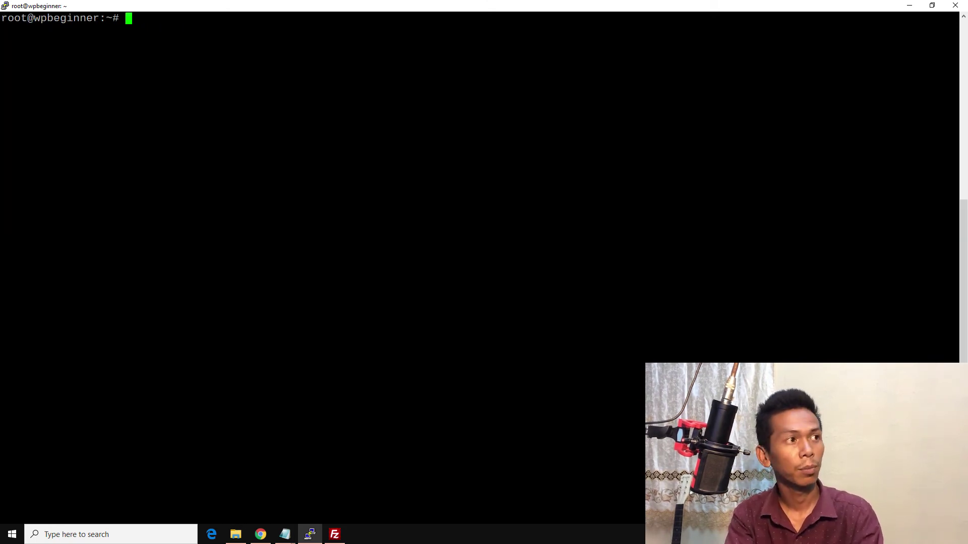
type("vi")
key("BackSpace")
key("BackSpace")
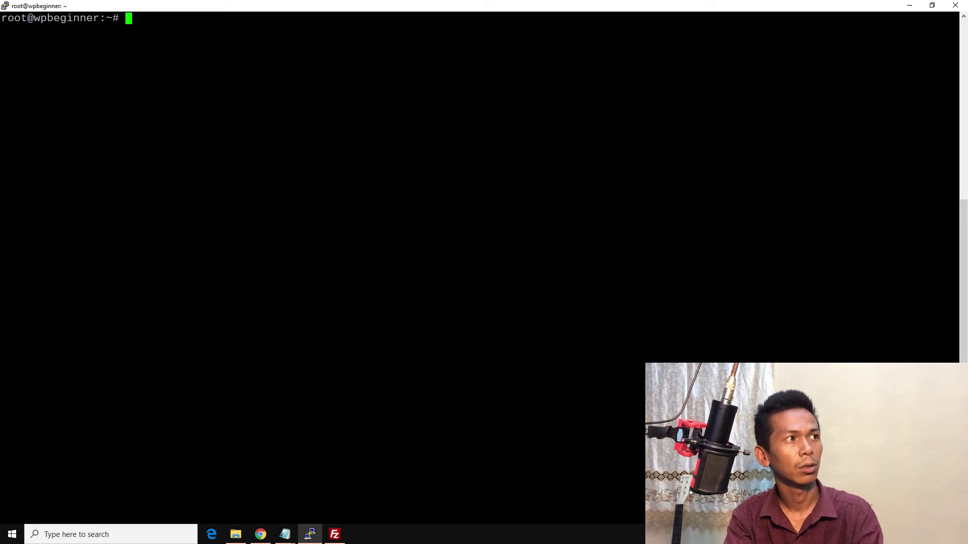
type("vi ")
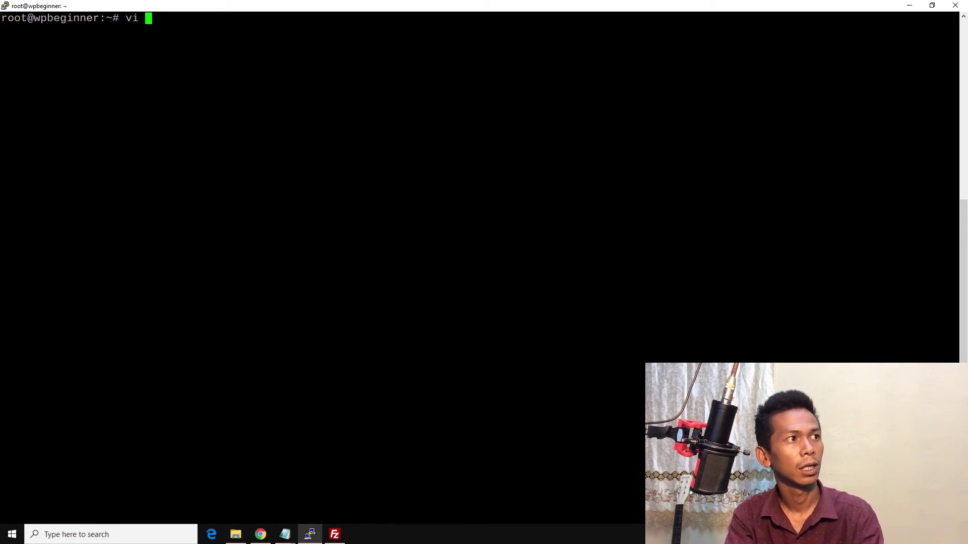
type("/var/www")
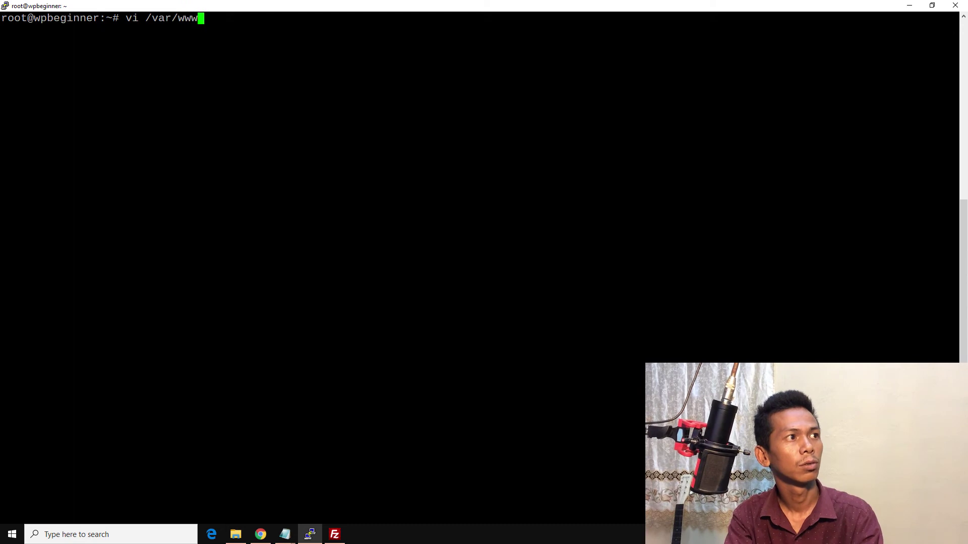
type("/htm")
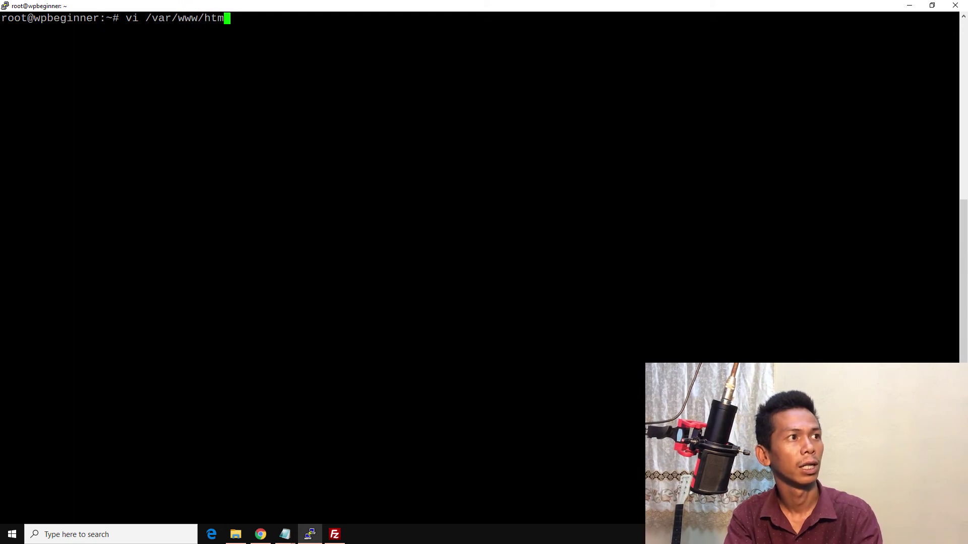
type("l/w")
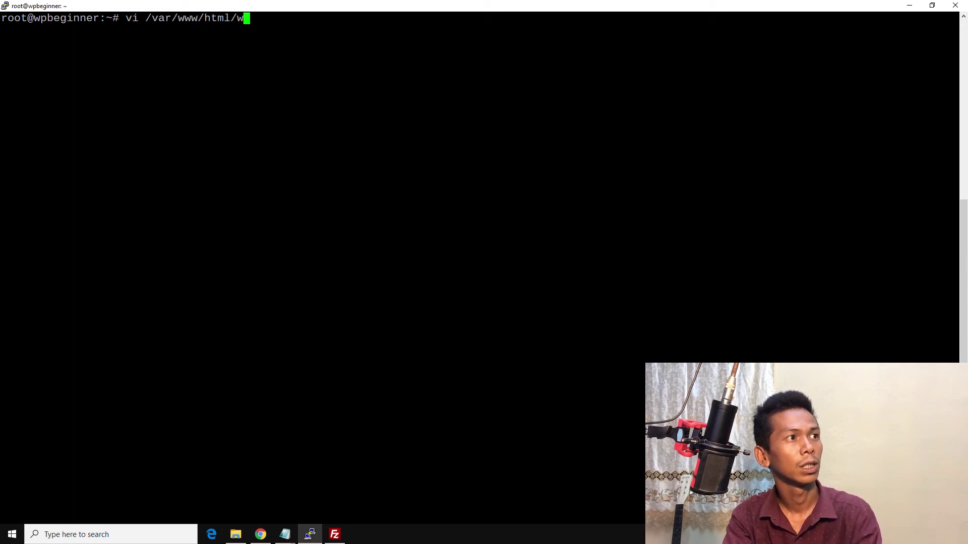
type("p-c")
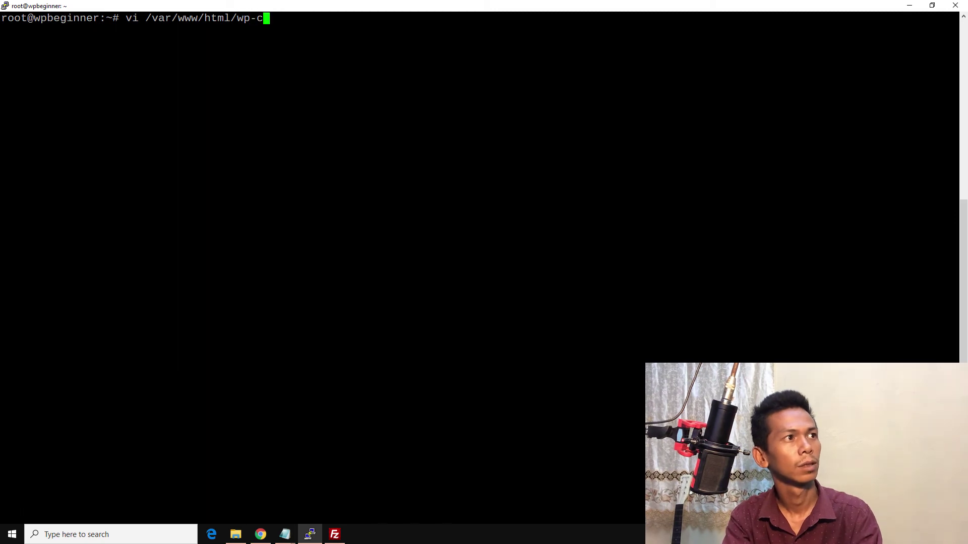
type("onfig")
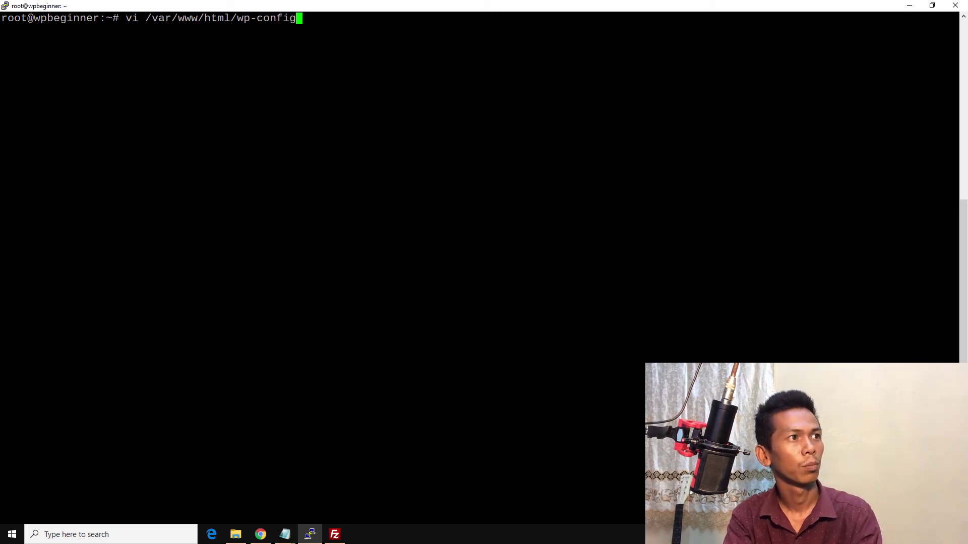
type(".")
key("Tab")
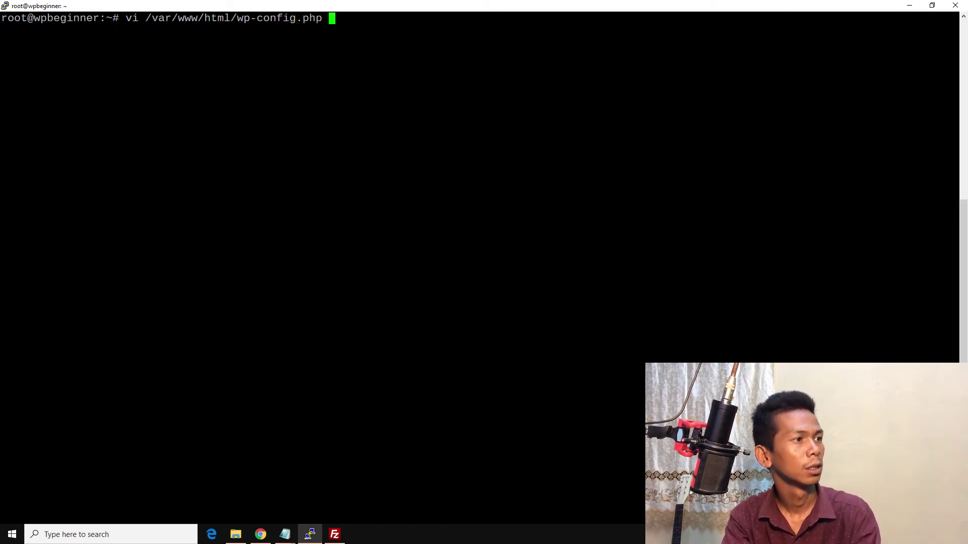
key("Return")
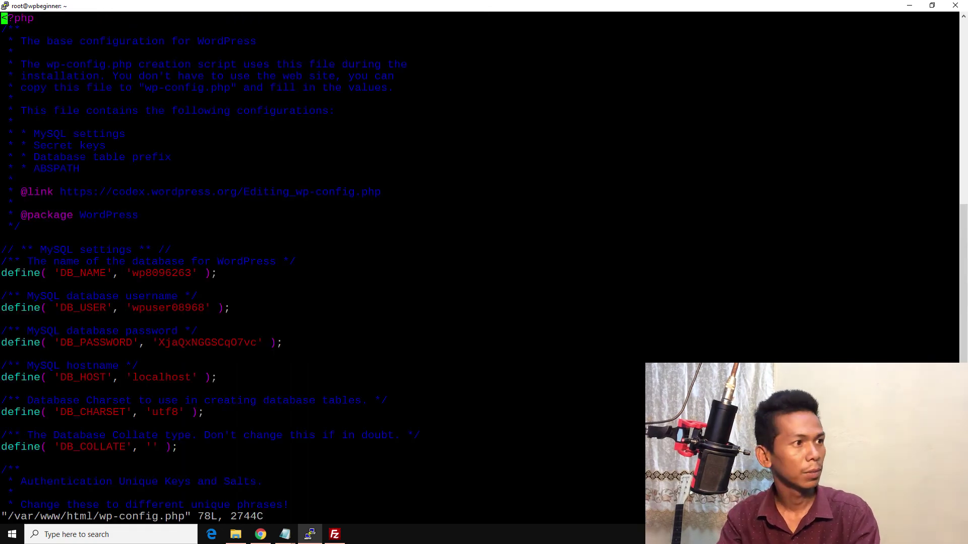
Step: Replace the old DB_NAME value in wp-config.php with wpbeginner.xyz
key("Down")
key("Down")
key("Down")
key("Down")
key("Down")
key("Down")
key("Down")
key("Down")
key("Down")
key("Down")
key("Down")
key("Down")
key("Down")
key("Down")
key("Down")
key("Down")
key("Down")
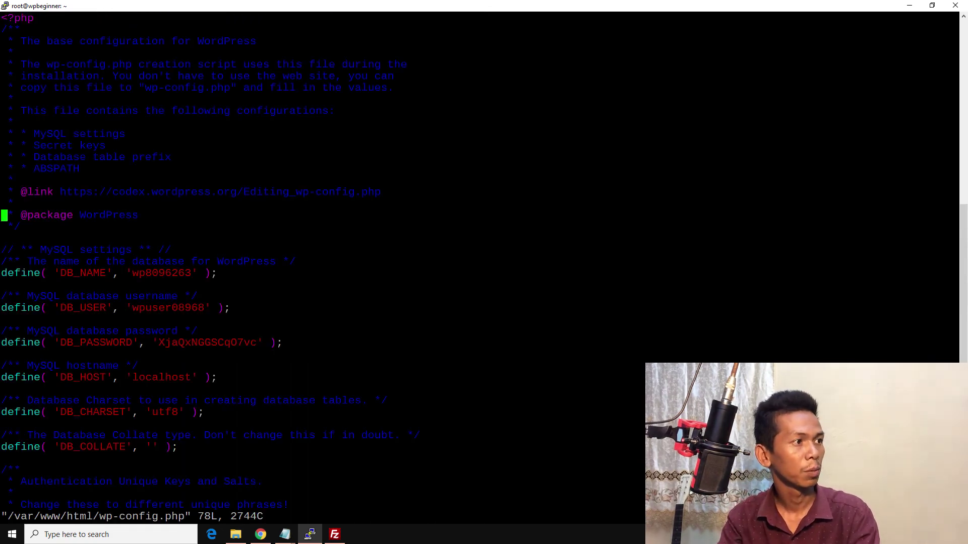
key("Down")
key("Down")
key("Down")
key("Down")
key("Down")
key("Down")
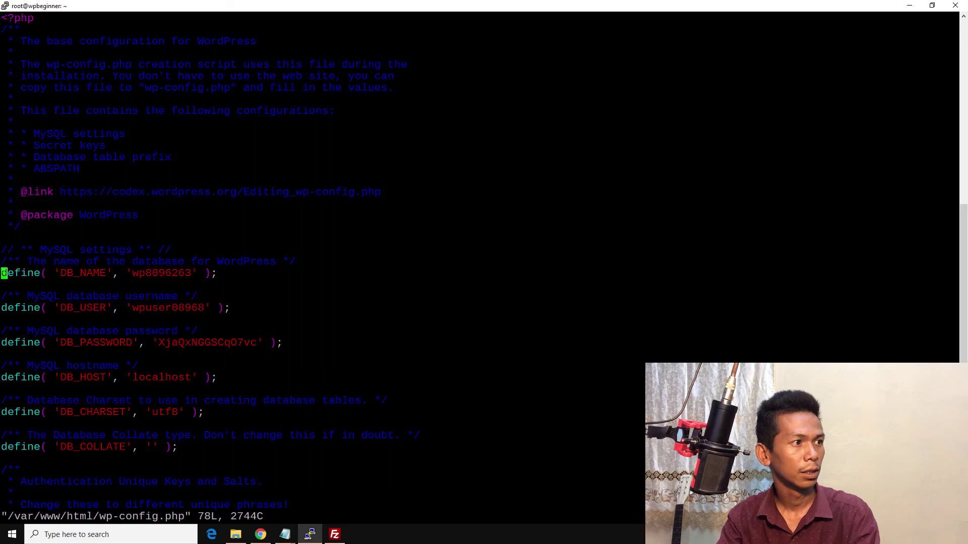
key("Right")
key("Right")
key("Right")
key("Right")
key("Right")
key("Right")
key("Right")
key("Right")
key("Right")
key("Right")
key("Right")
key("Right")
key("Right")
key("Right")
key("Right")
key("Right")
key("Right")
key("Right")
key("Right")
key("Right")
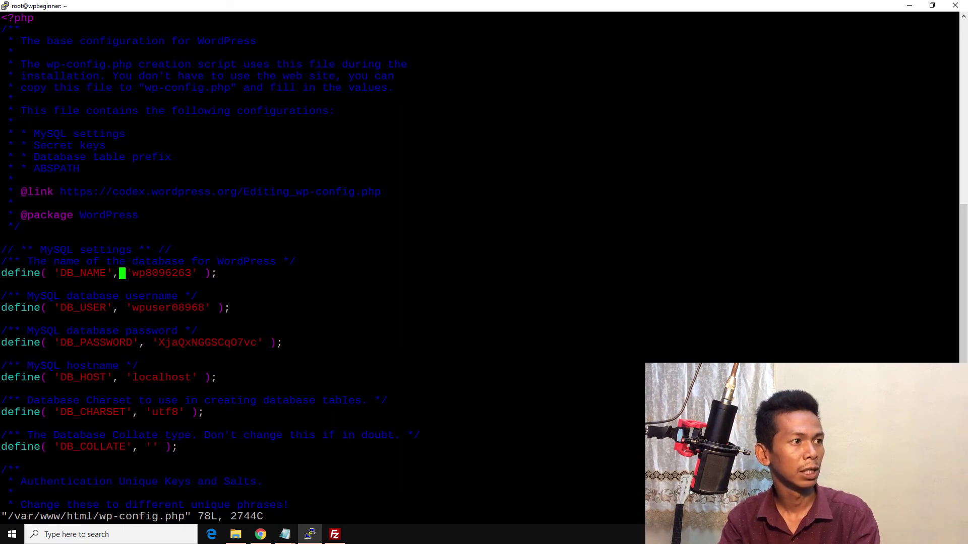
key("x")
key("x")
key("x")
key("x")
key("x")
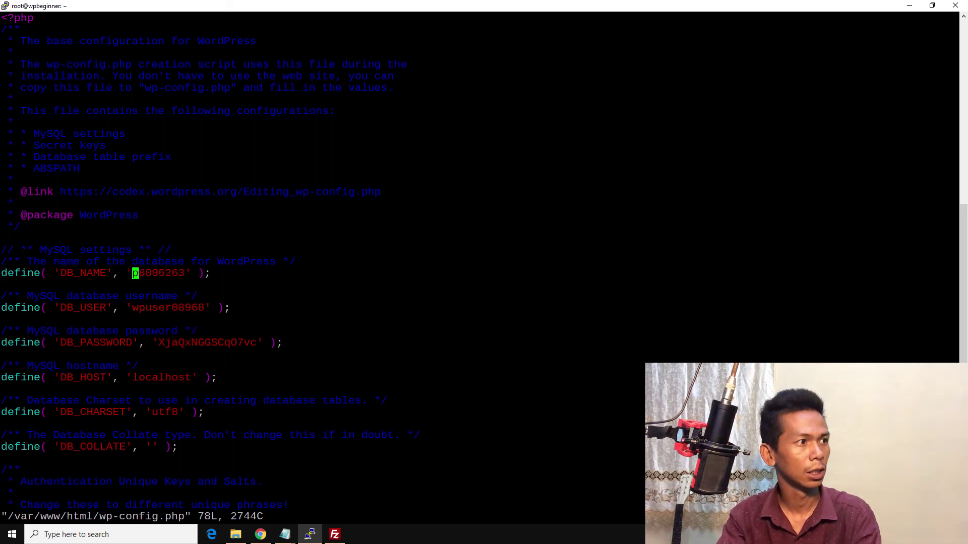
key("x")
key("x")
key("x")
key("x")
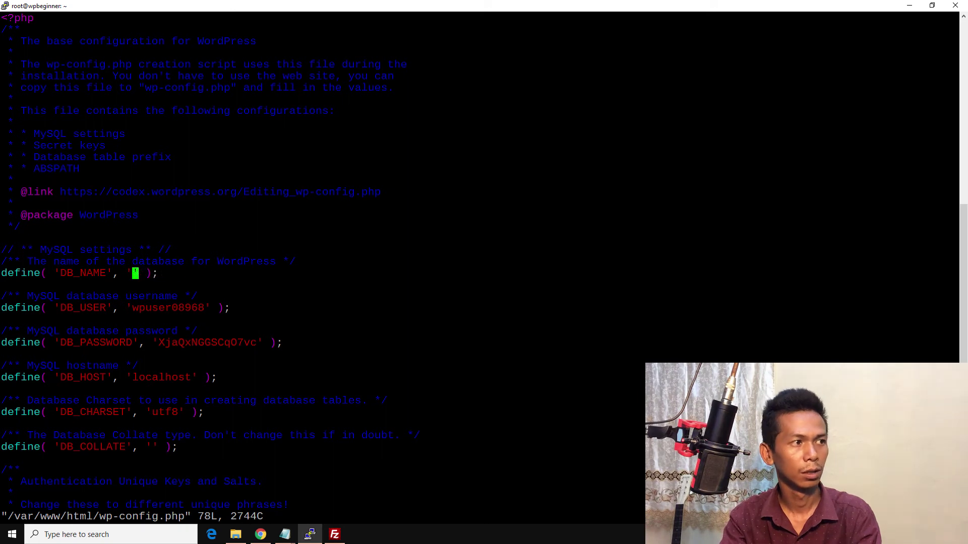
key("Right")
key("Right")
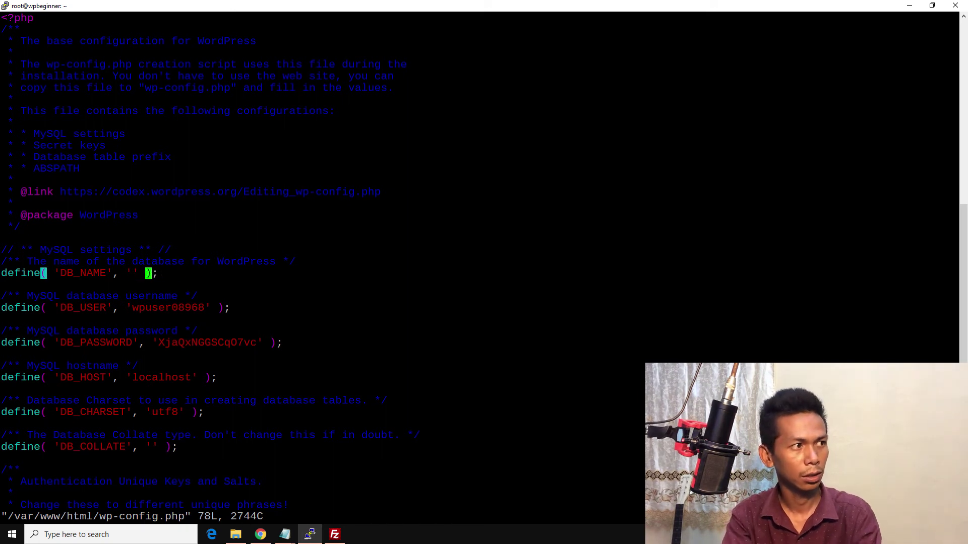
key("i")
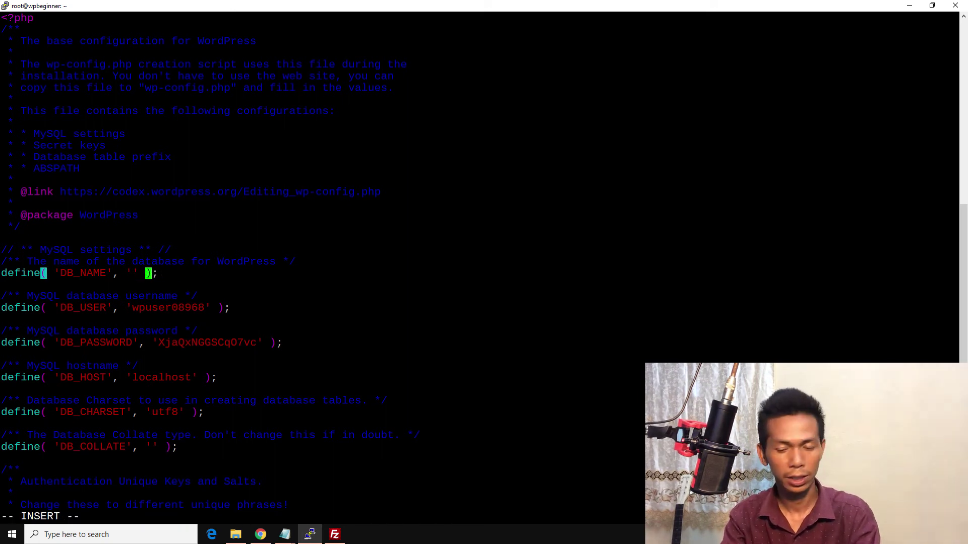
key("Left")
key("Left")
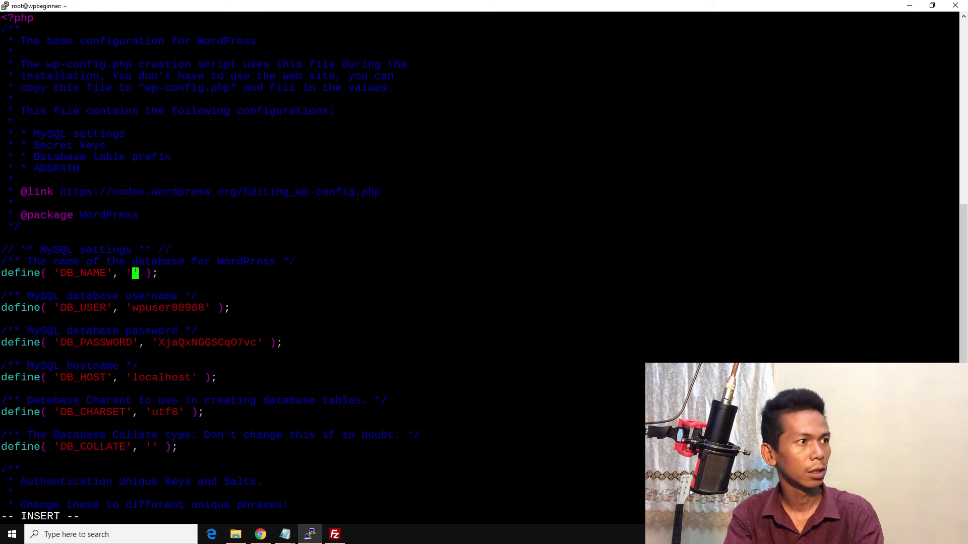
type("wp")
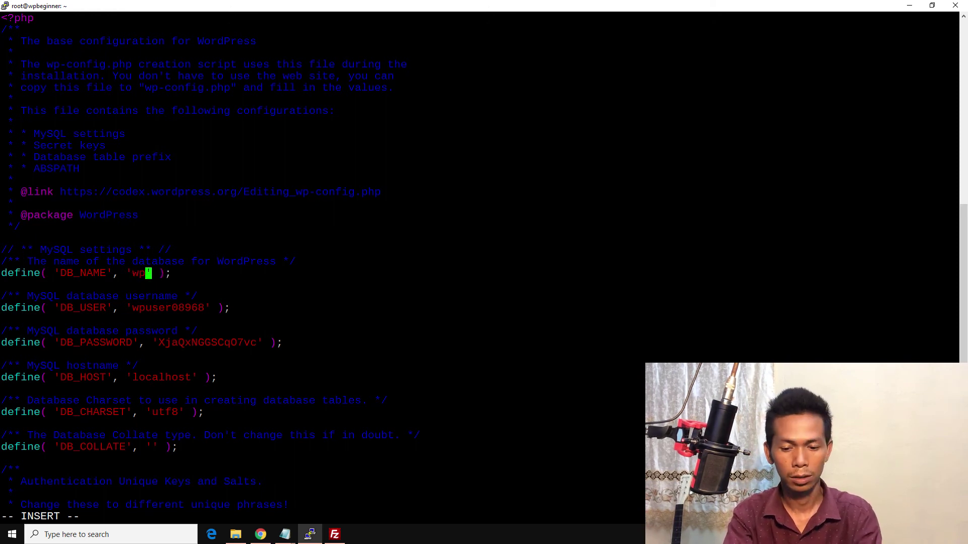
type("beginner.xy")
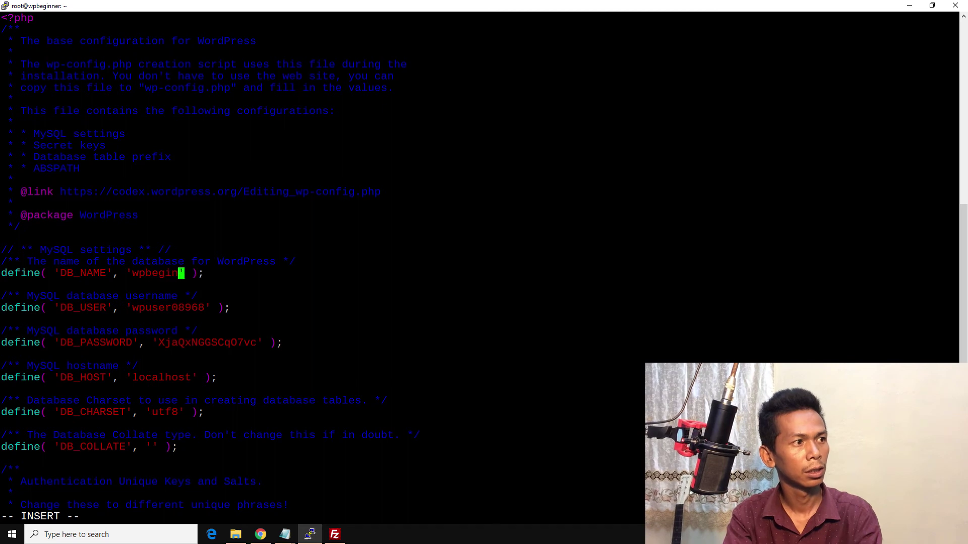
type("z")
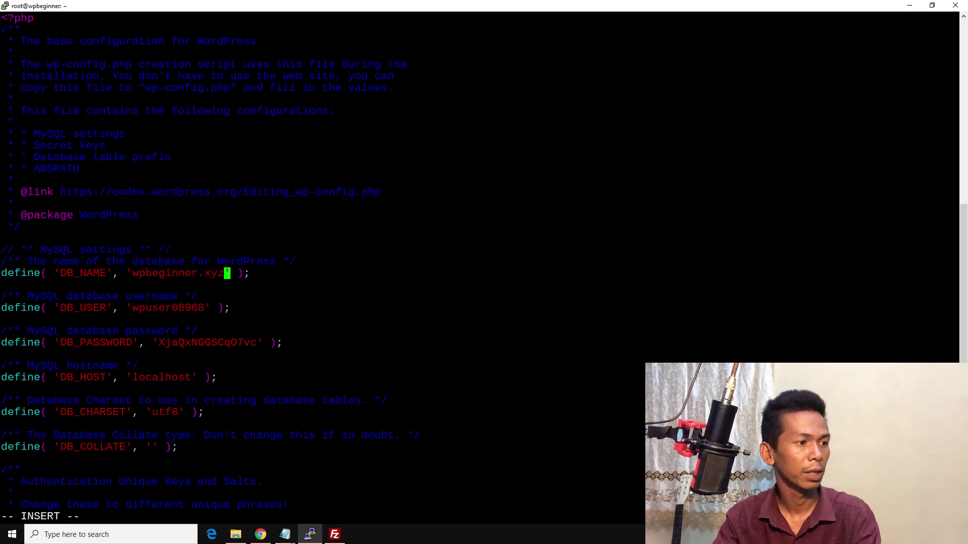
Step: Check wpb_admin's privileges in phpMyAdmin and copy the wpb_admin username from the Notepad notes
left_click(260, 534)
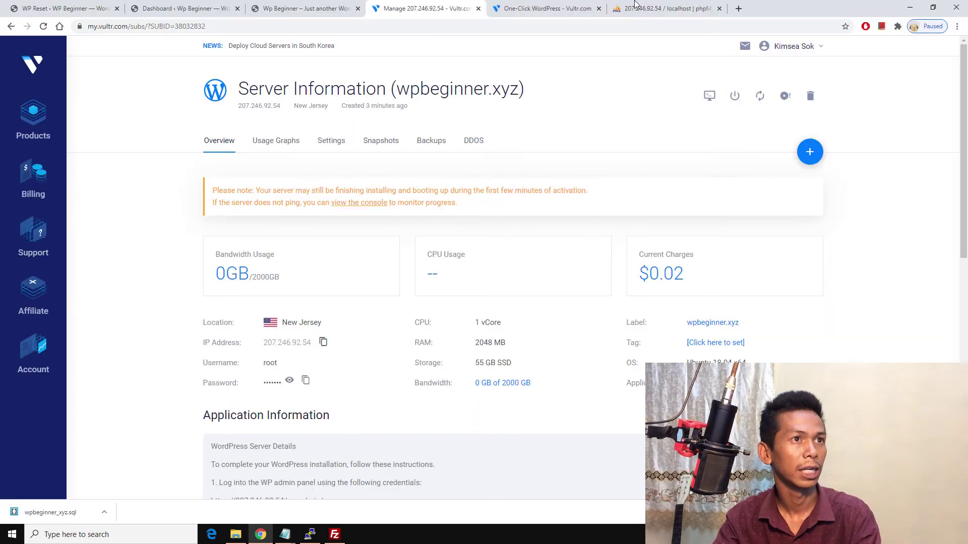
left_click(636, 7)
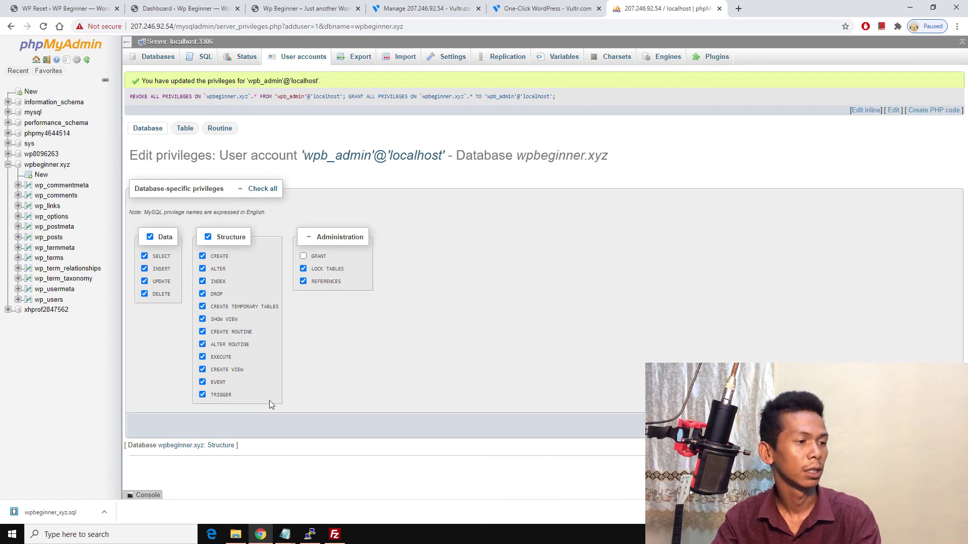
mouse_move(285, 534)
left_click(311, 502)
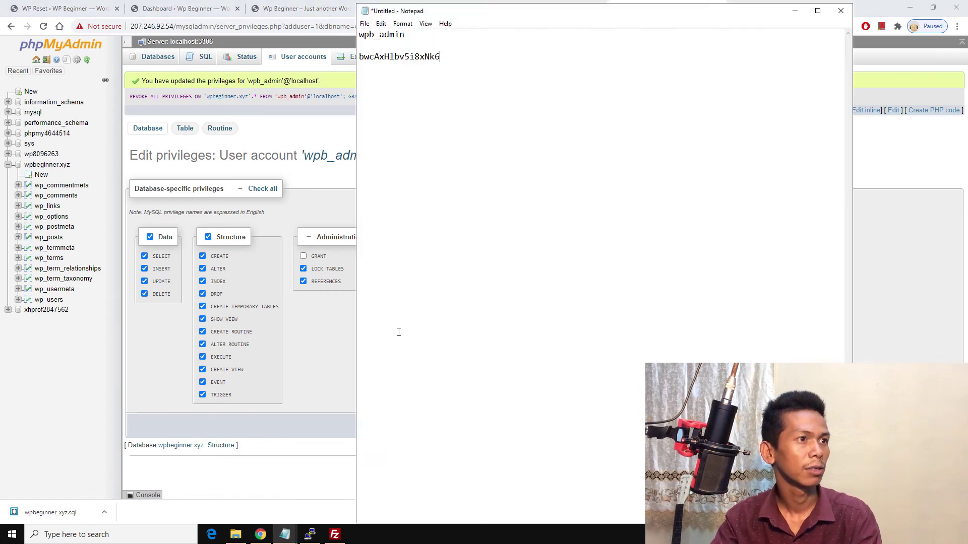
double_click(382, 34)
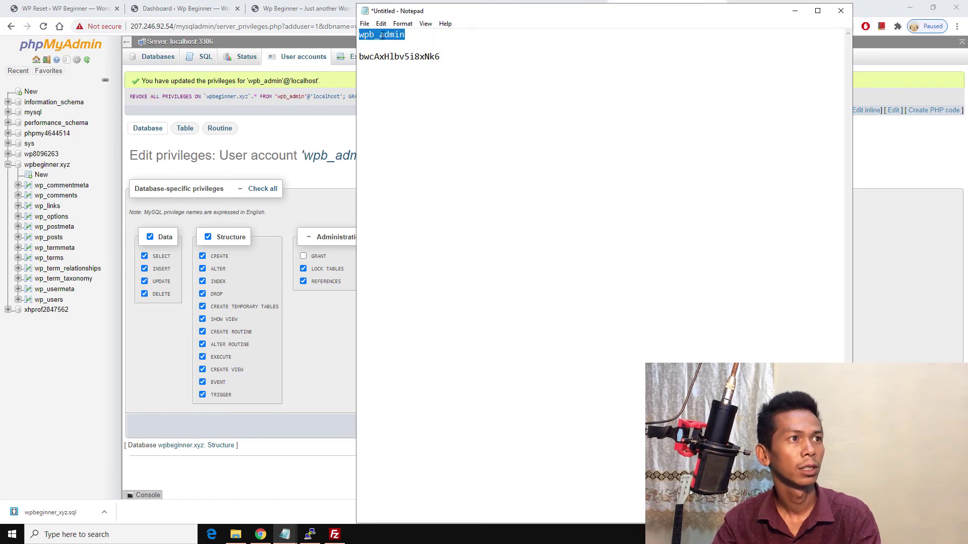
left_click(381, 24)
left_click(398, 67)
left_click(310, 535)
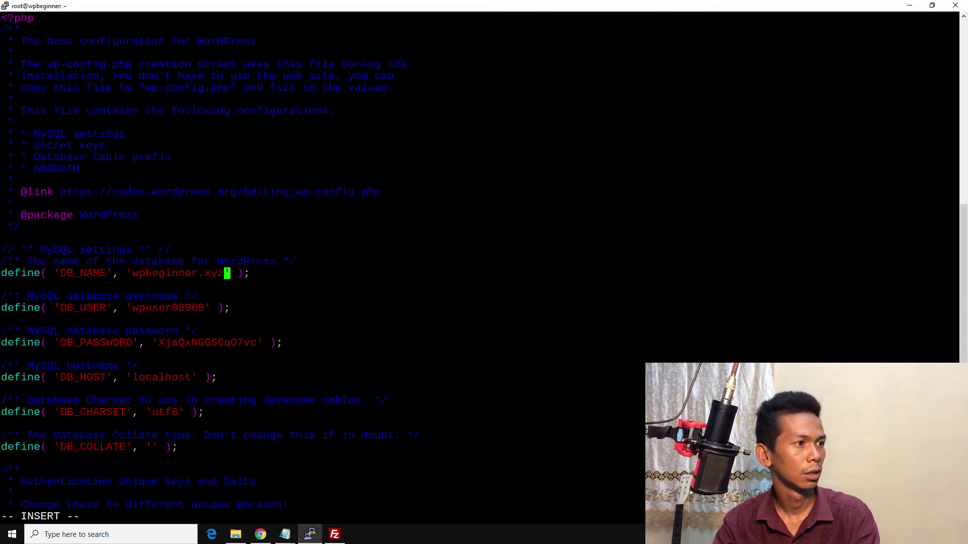
Step: Replace the DB_USER value wpuser08968 with wpb_admin
left_click(201, 295)
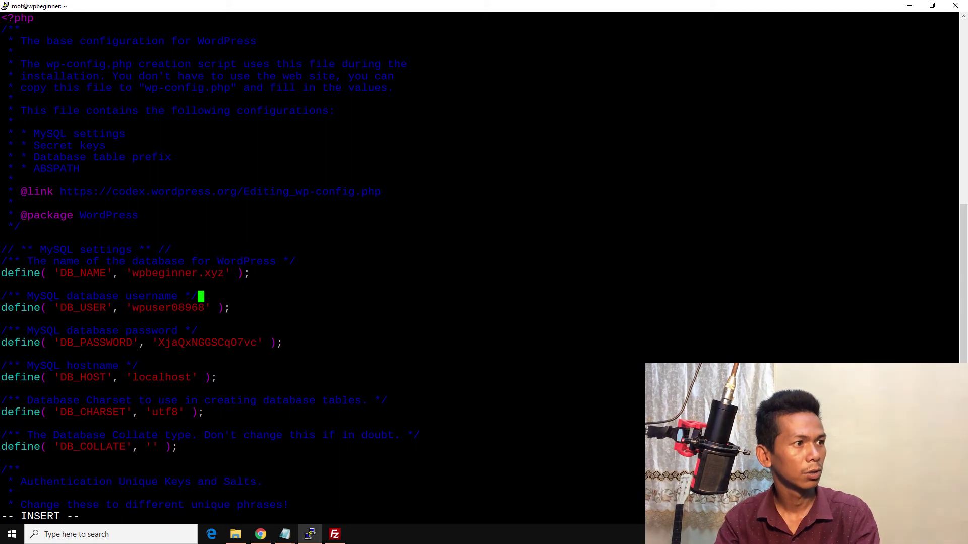
left_click(220, 308)
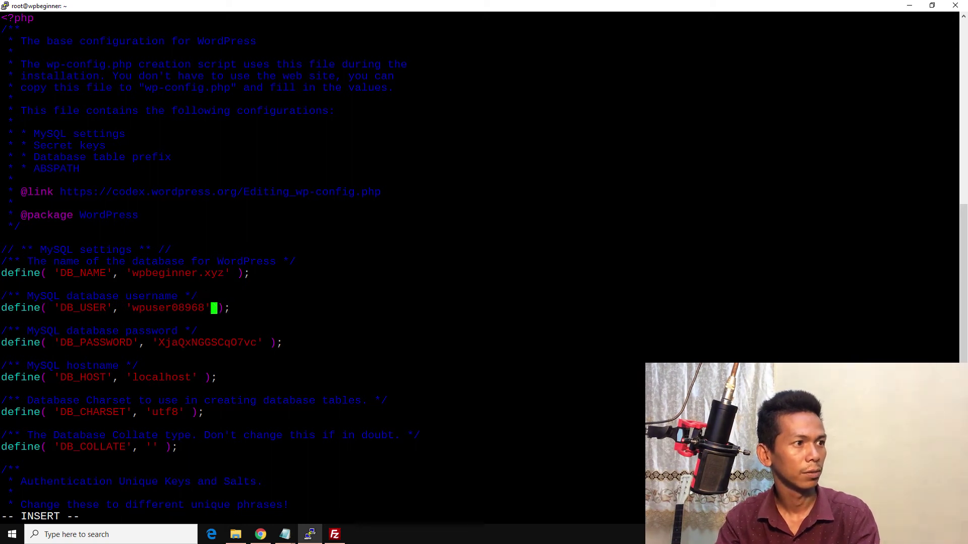
left_click(207, 308)
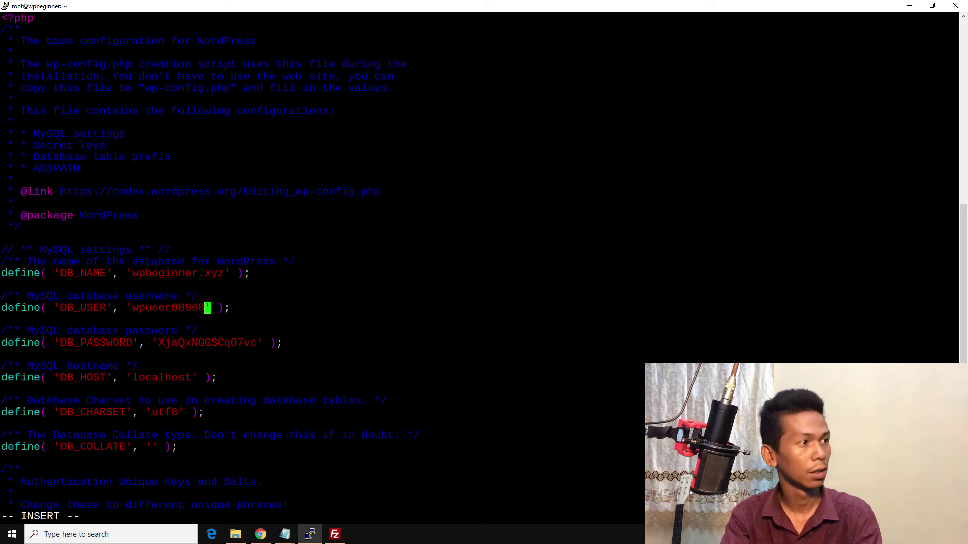
key("BackSpace")
key("BackSpace")
key("BackSpace")
key("BackSpace")
key("BackSpace")
key("BackSpace")
key("BackSpace")
key("BackSpace")
key("BackSpace")
key("BackSpace")
key("BackSpace")
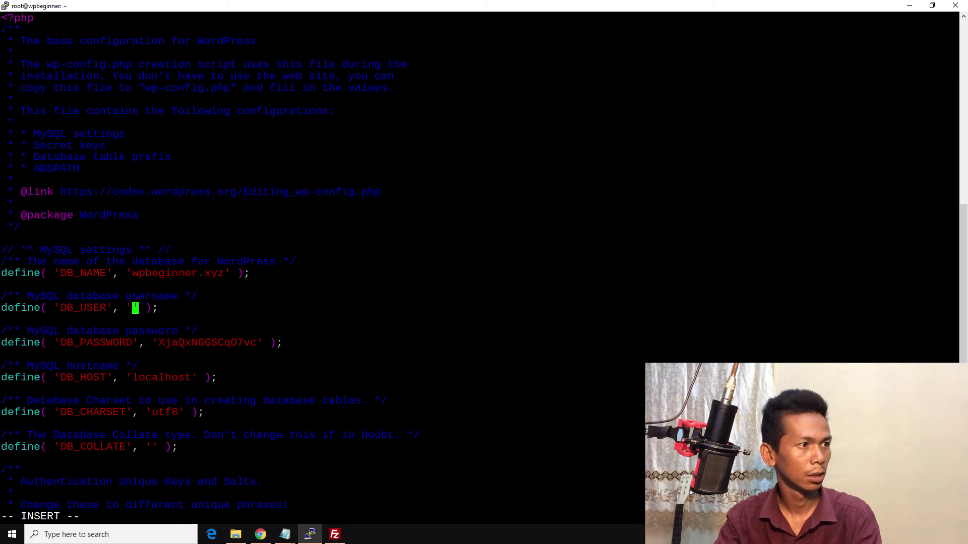
type("wpb_admin")
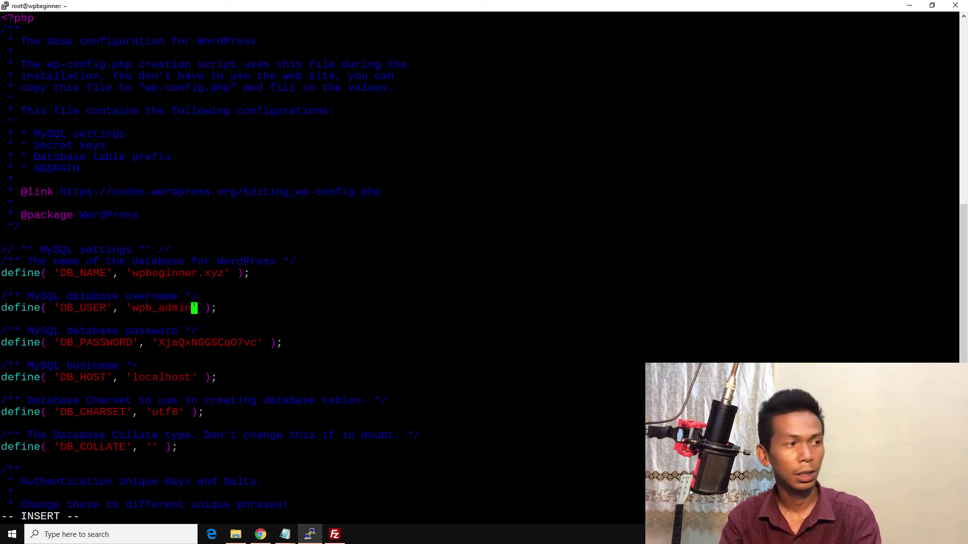
Step: Delete the old database password from the DB_PASSWORD line
key("Down")
key("Down")
key("Down")
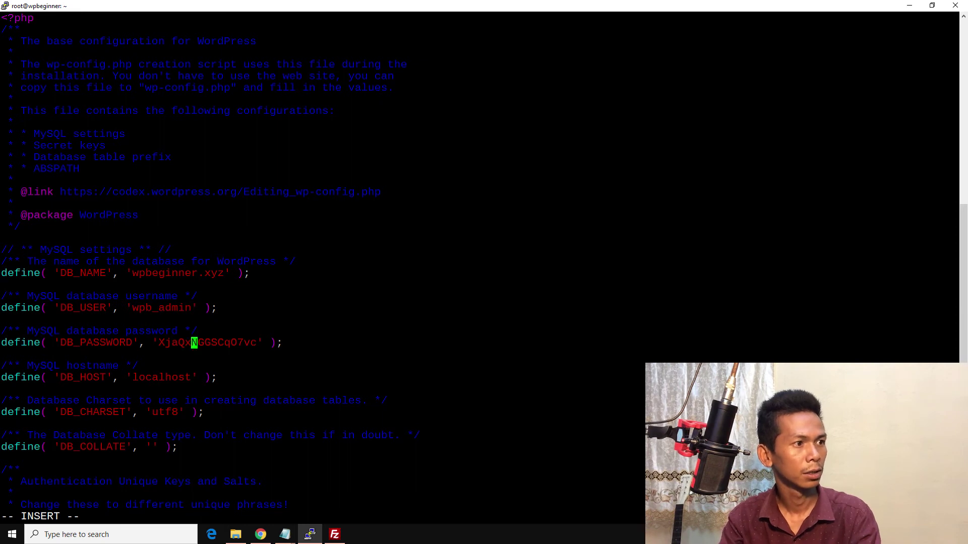
key("Right")
key("Right")
key("Right")
key("Right")
key("Right")
key("Right")
key("Right")
key("Right")
key("Right")
key("Right")
key("Right")
key("Right")
key("Right")
key("Right")
key("Left")
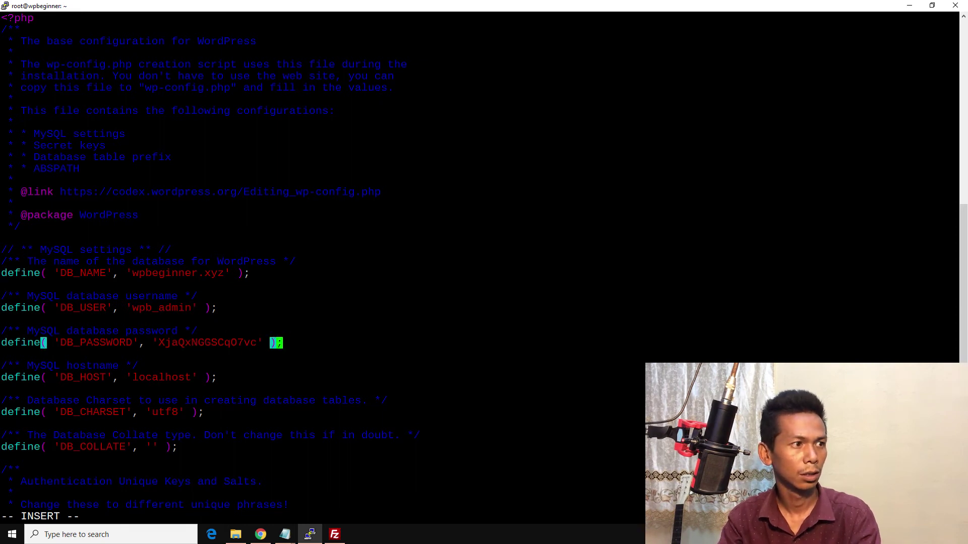
key("Left")
key("Left")
key("Left")
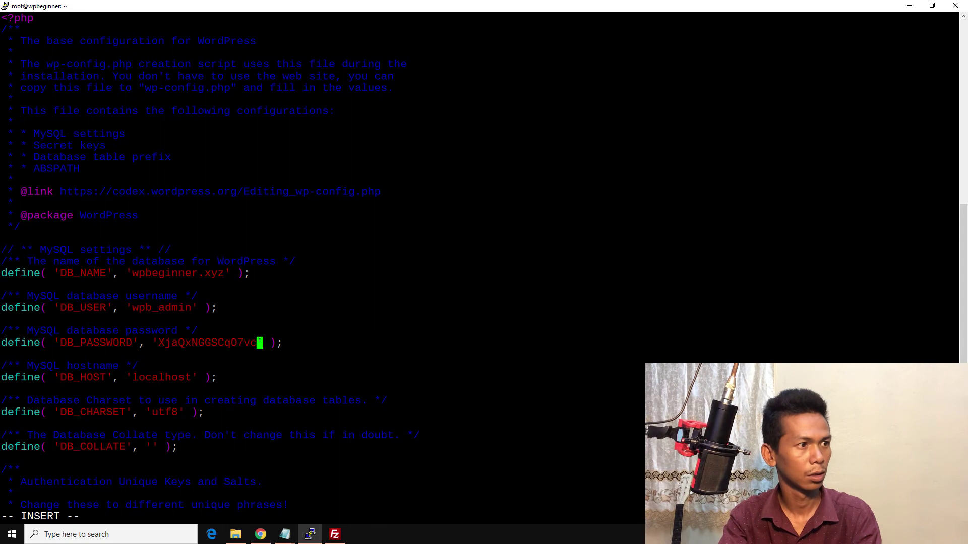
key("BackSpace")
key("BackSpace")
key("BackSpace")
key("BackSpace")
key("BackSpace")
key("BackSpace")
key("BackSpace")
key("BackSpace")
key("BackSpace")
key("BackSpace")
key("BackSpace")
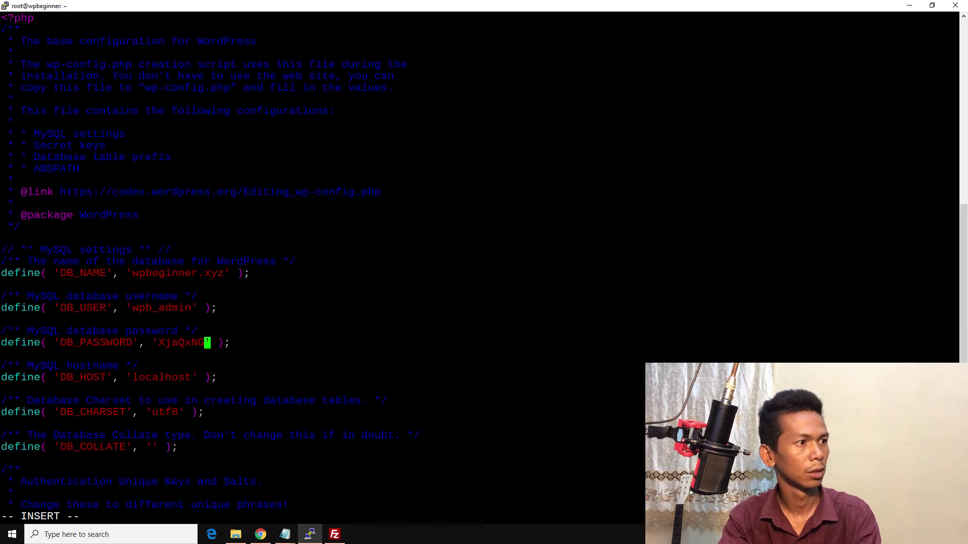
key("BackSpace")
key("BackSpace")
key("BackSpace")
key("BackSpace")
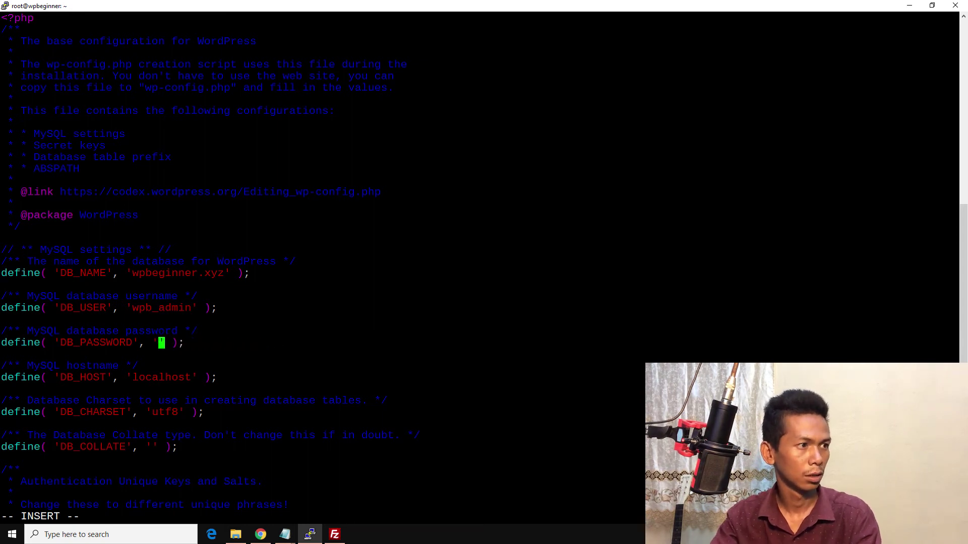
Step: Copy the new database password from the Notepad notes and paste it into DB_PASSWORD
left_click(260, 534)
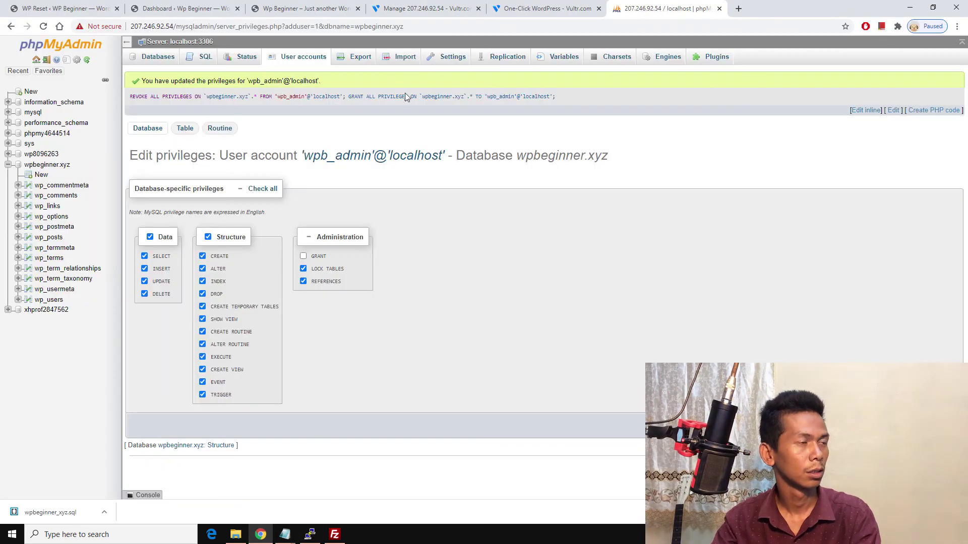
left_click(285, 534)
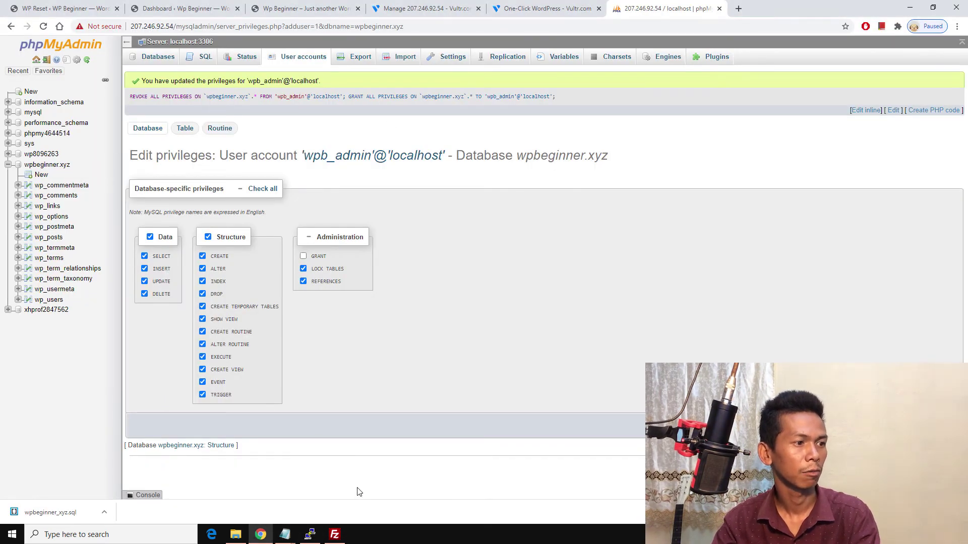
left_click(318, 496)
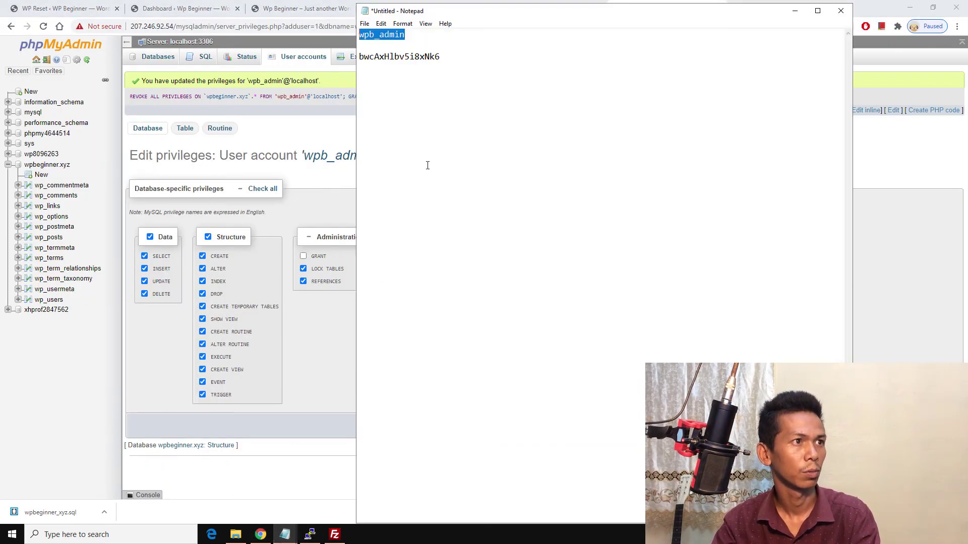
double_click(403, 60)
right_click(403, 60)
left_click(421, 94)
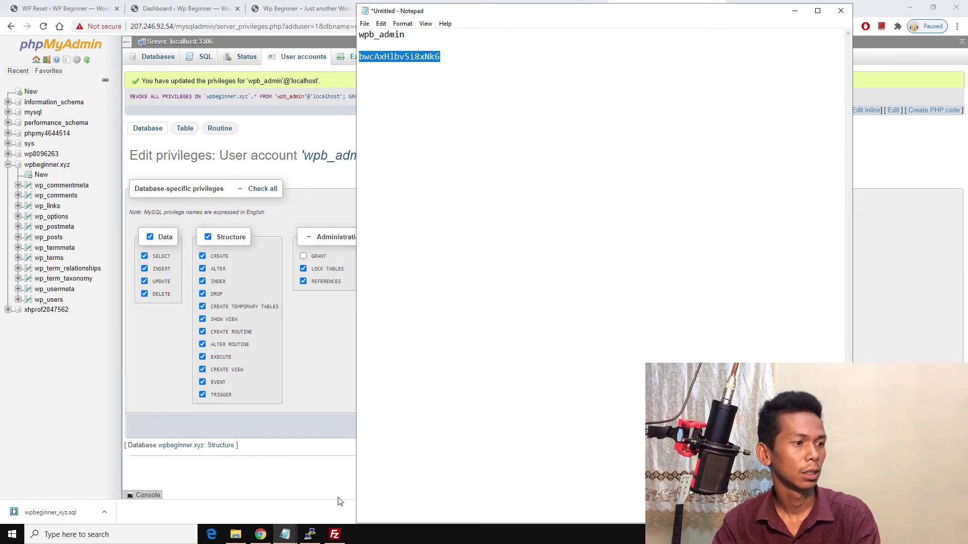
left_click(310, 534)
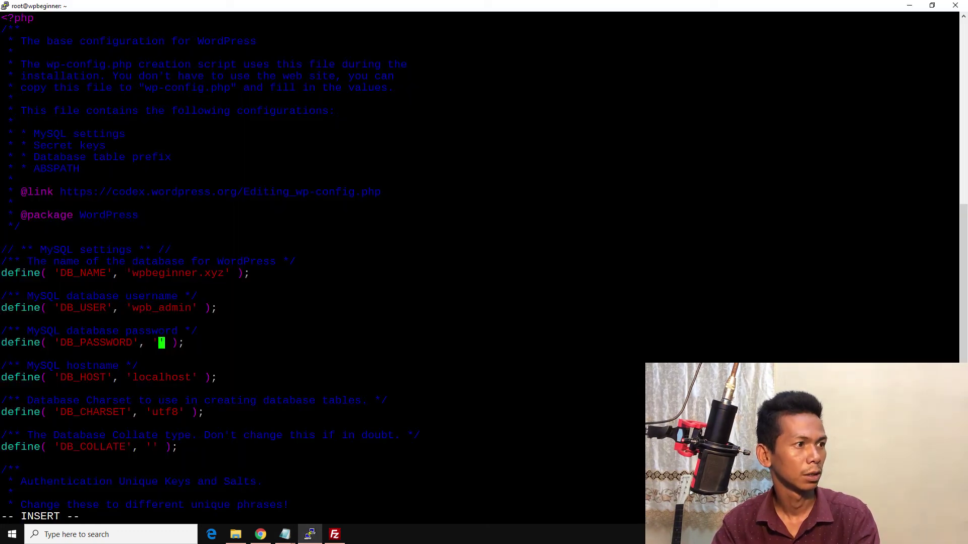
key("shift+Insert")
key("Down")
key("Down")
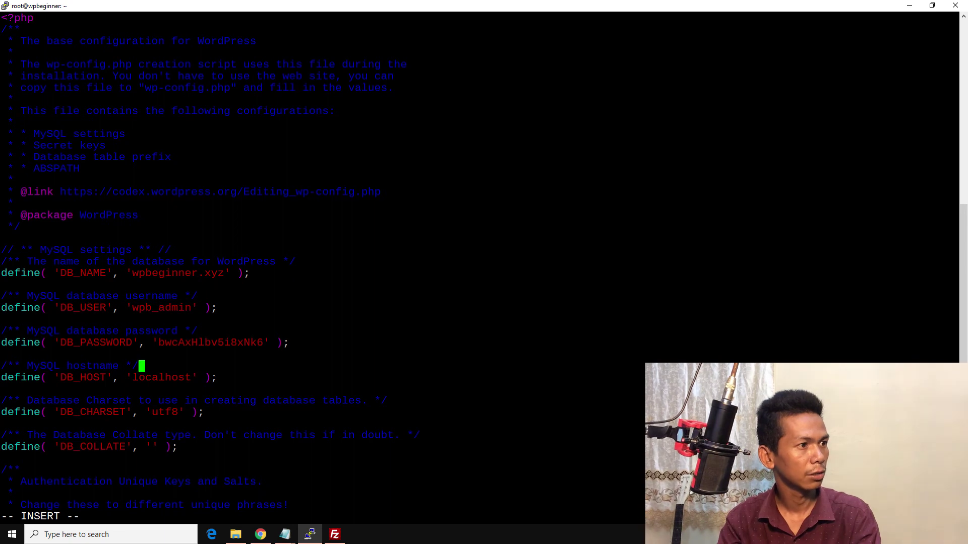
Step: Confirm $table_prefix is still 'wp_' and leave insert mode at the end of the settings
key("Down")
key("Down")
key("Down")
key("Down")
key("Down")
key("Down")
key("Down")
key("Down")
key("Down")
key("Down")
key("Down")
key("Down")
key("Down")
key("Down")
key("Down")
key("Down")
key("Down")
key("Down")
key("Down")
key("Down")
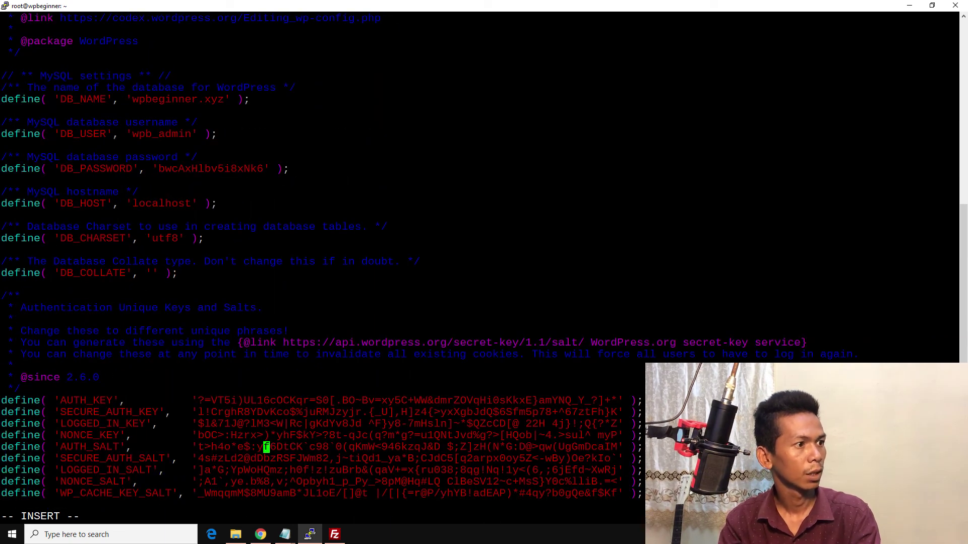
key("Down")
key("Down")
key("Down")
key("Down")
key("Down")
key("Down")
key("Down")
key("Down")
key("Down")
key("Down")
key("Down")
key("Down")
key("Down")
key("Down")
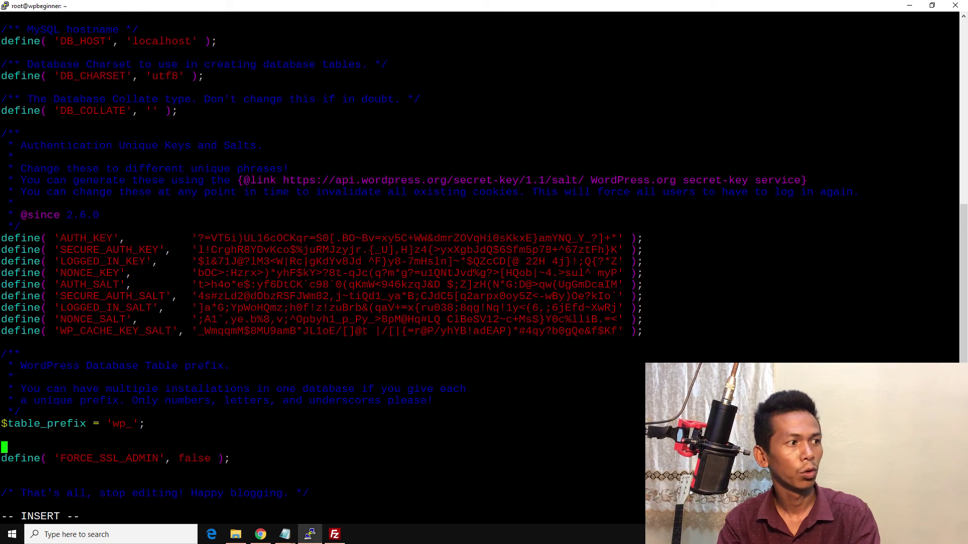
key("Up")
key("Up")
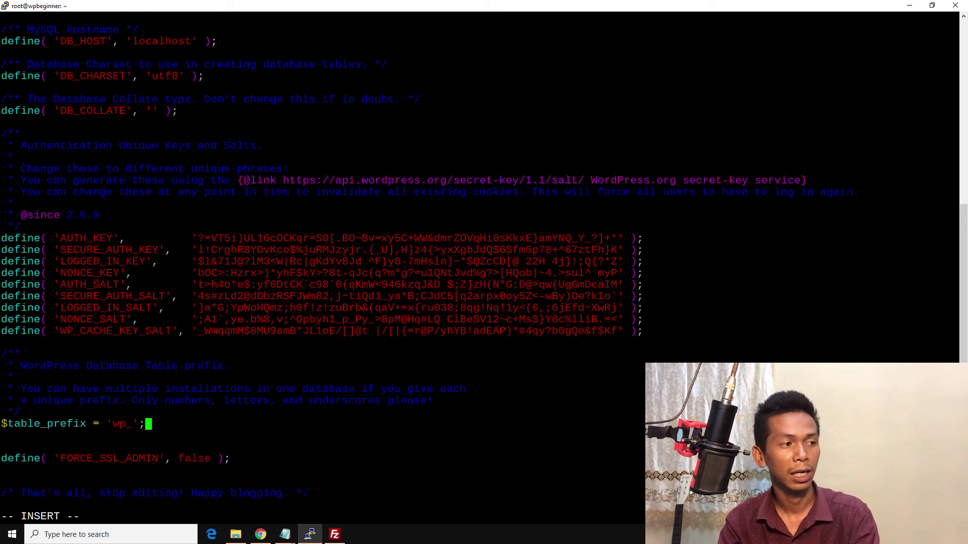
key("Left")
key("Left")
key("Left")
key("Left")
key("Left")
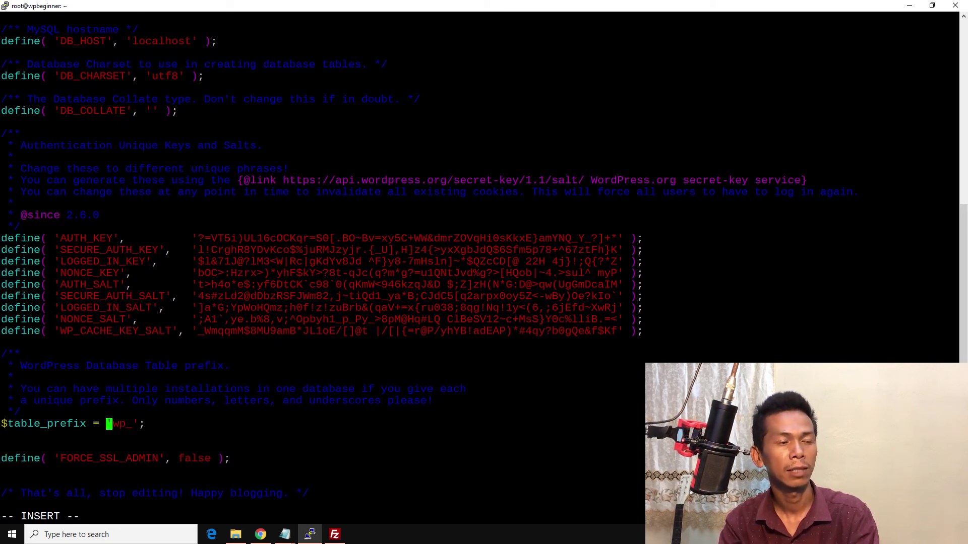
key("Right")
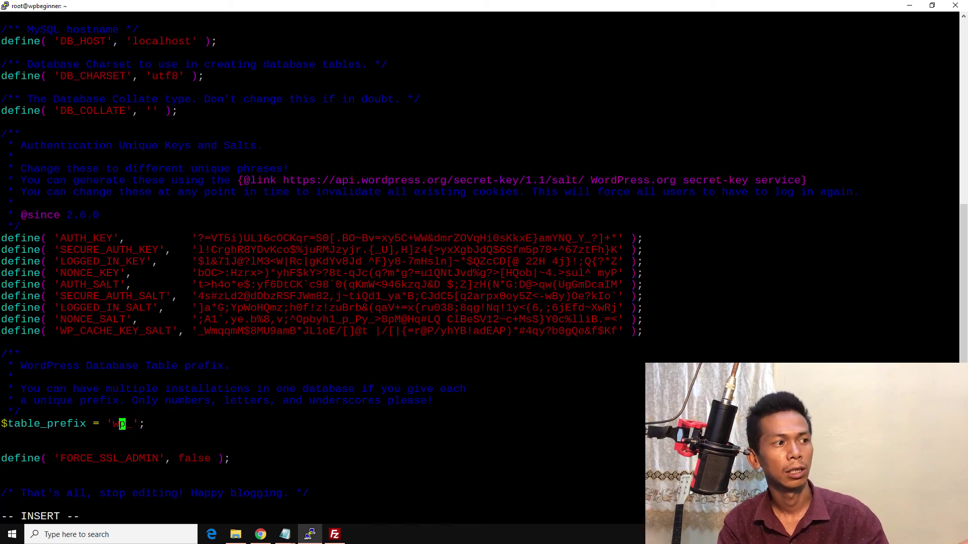
key("Left")
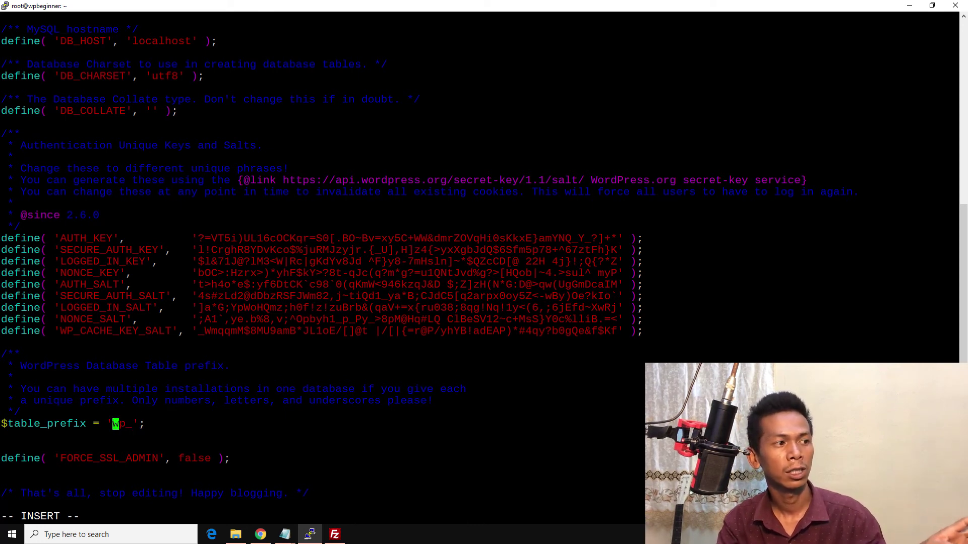
key("Down")
key("Down")
key("Down")
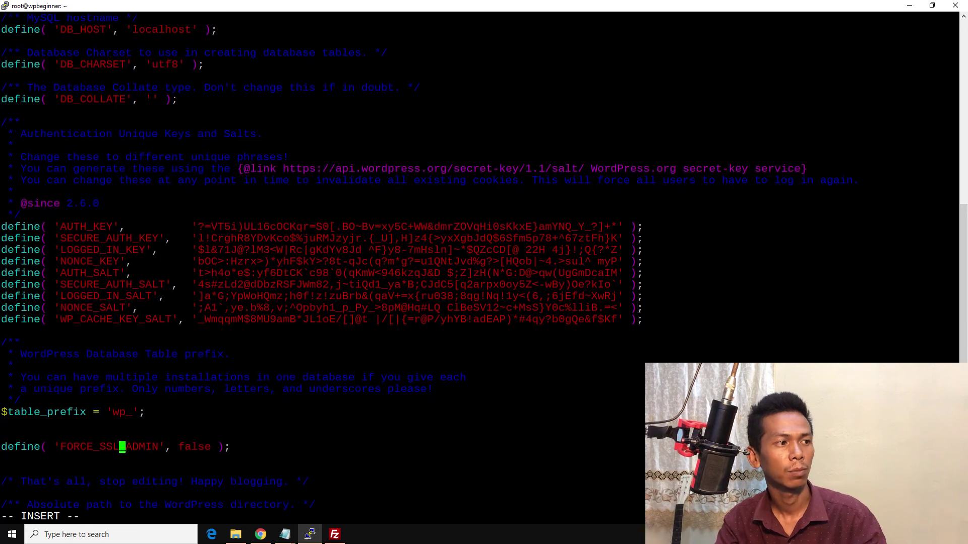
key("Down")
key("Down")
key("Down")
key("Down")
key("Down")
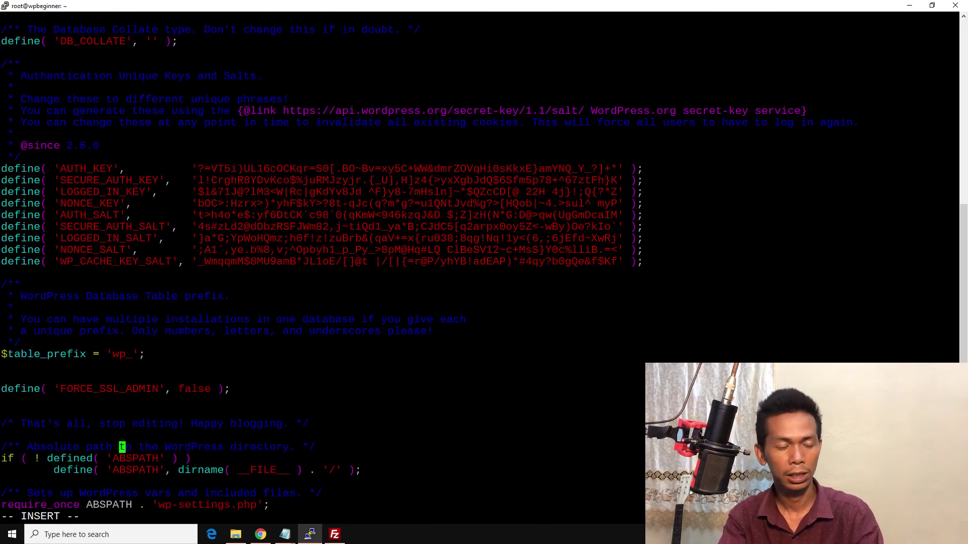
key("Escape")
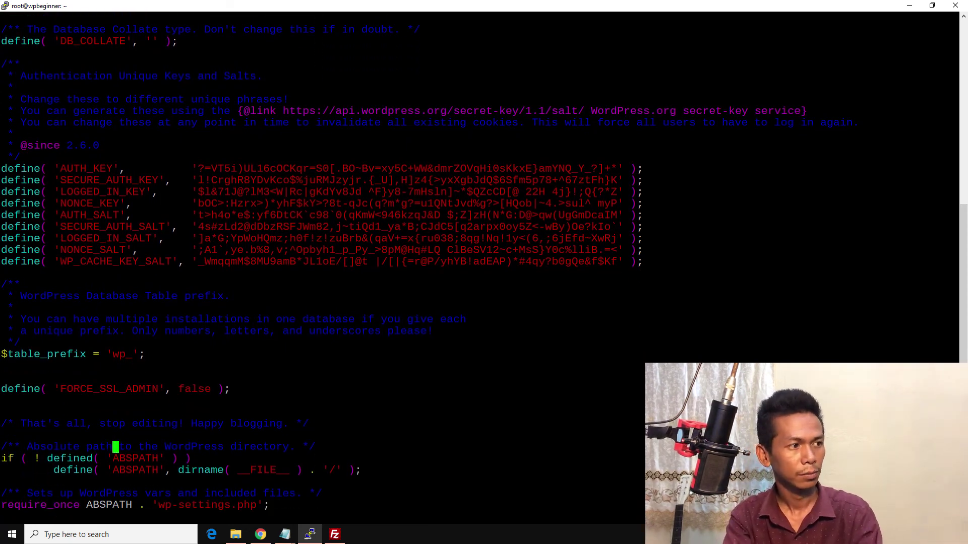
Step: Save wp-config.php with :x and list /var/www/html with owners and permissions
type(":x")
key("Return")
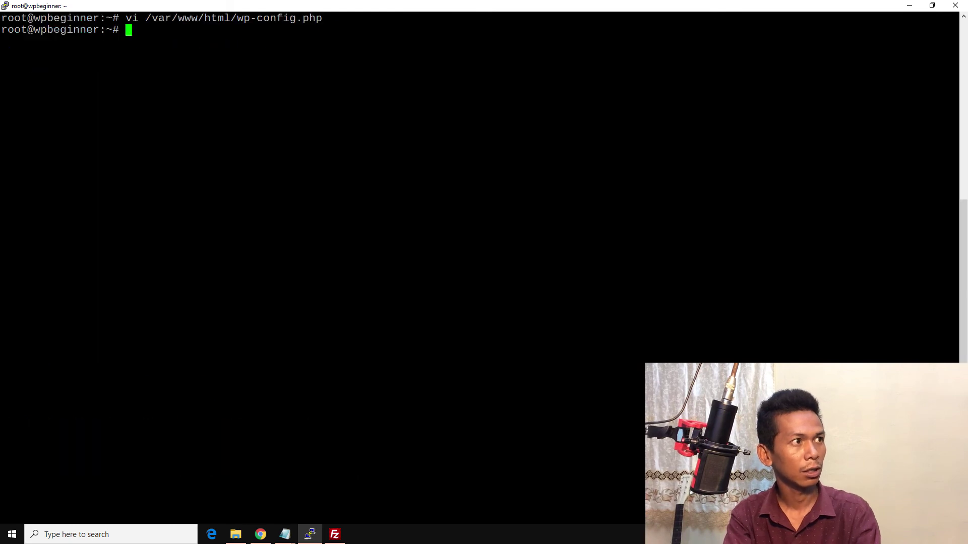
type("ls -")
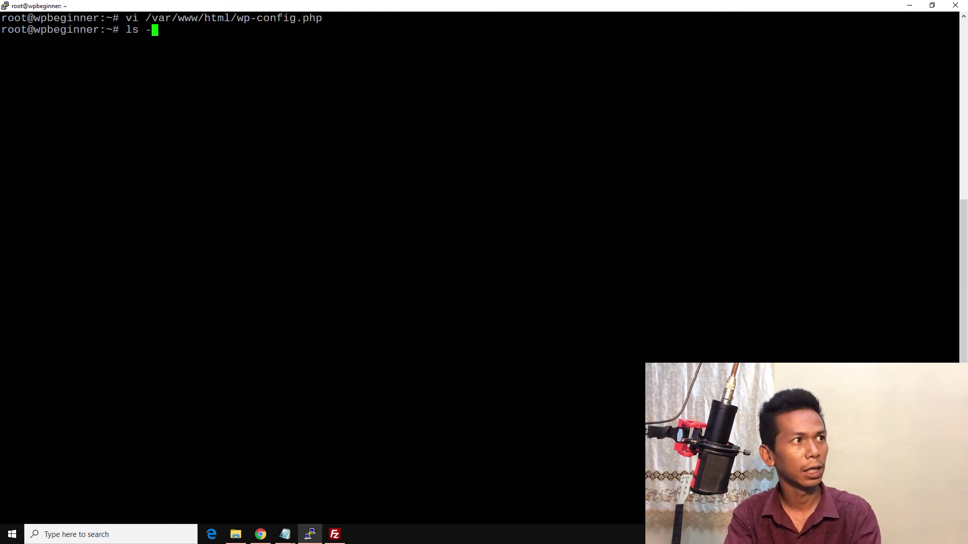
type("al /var/ww")
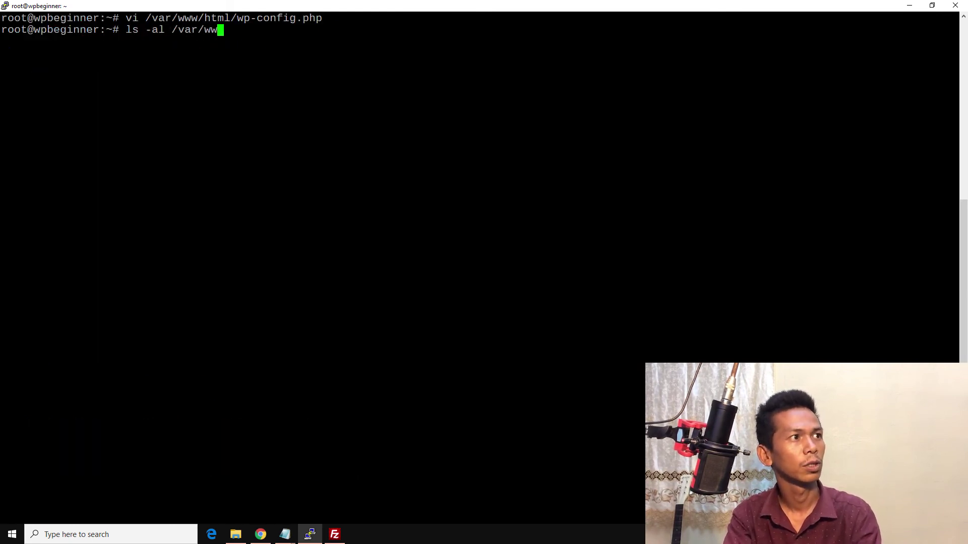
type("w/html")
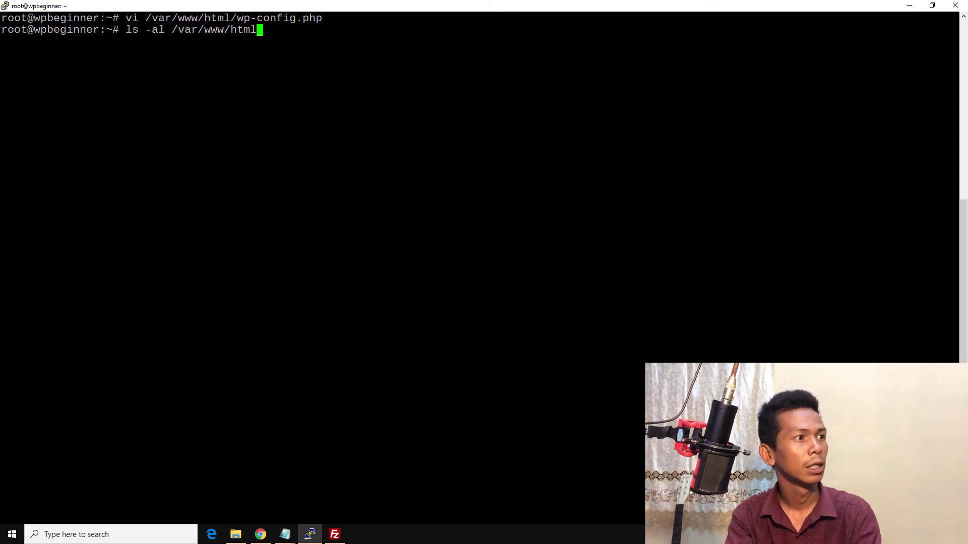
key("Return")
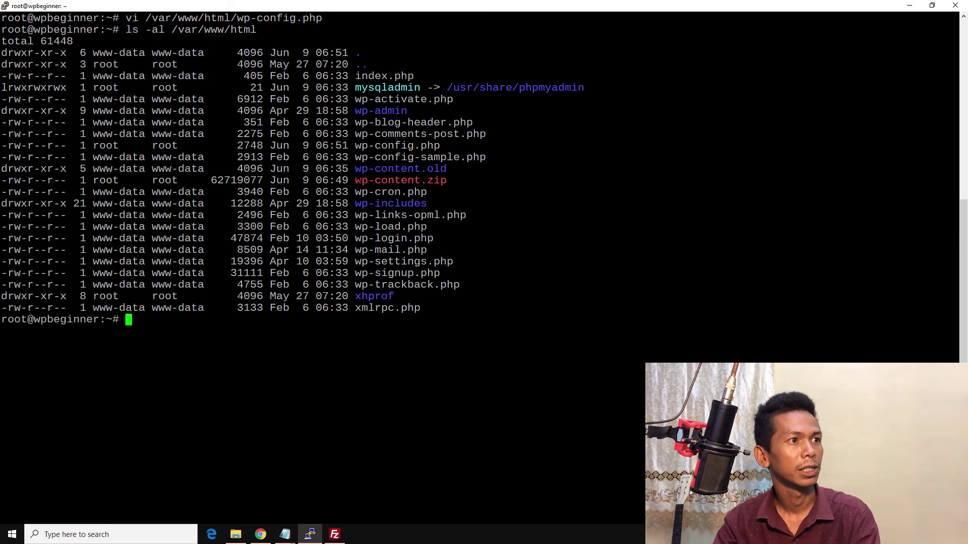
Step: Highlight wp-content.zip, owned by root, and the wp-content.old entry in the listing
left_click_drag(354, 180, 440, 180)
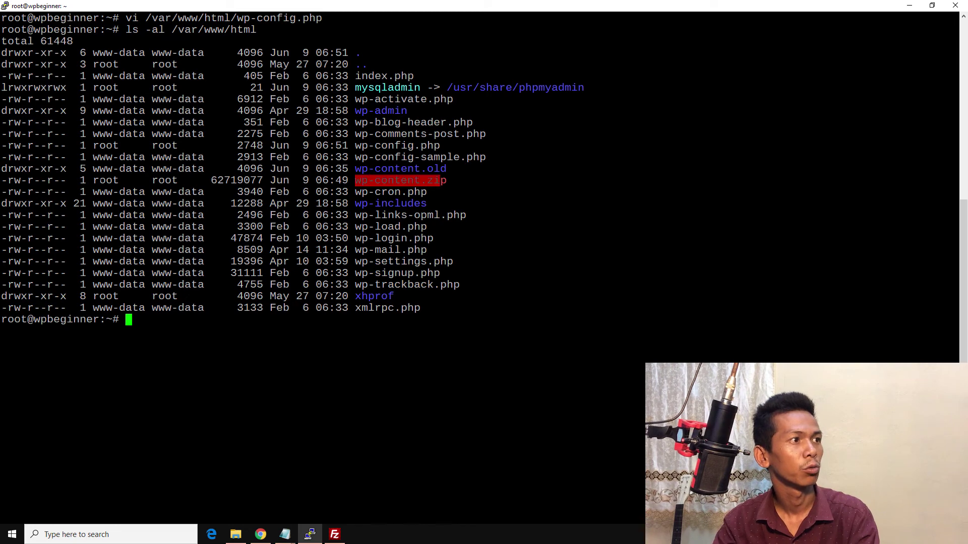
left_click_drag(93, 180, 440, 180)
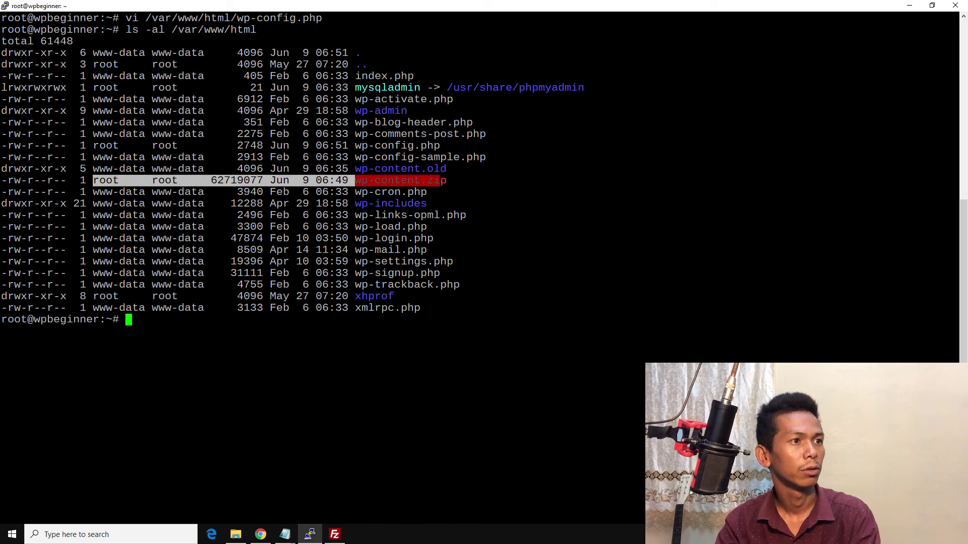
left_click_drag(355, 168, 454, 169)
left_click(453, 168)
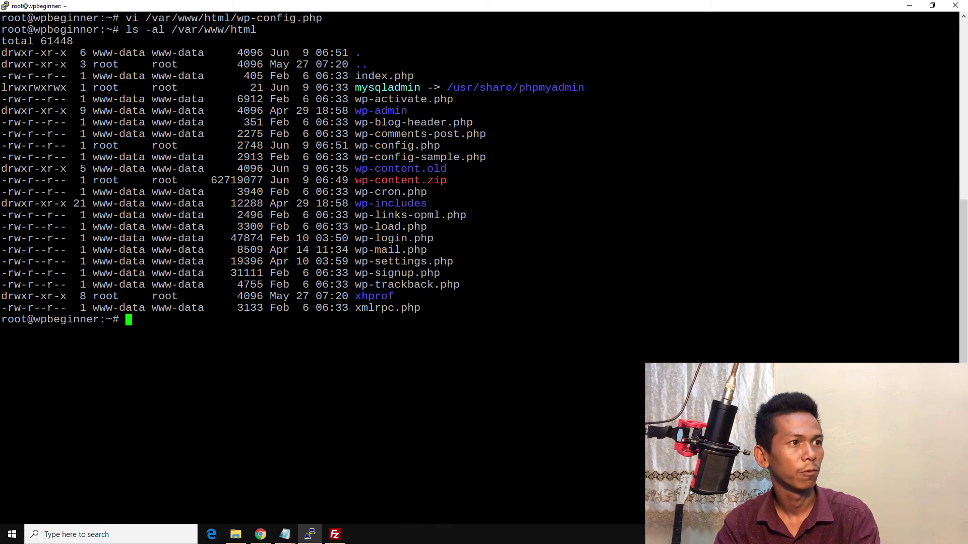
left_click_drag(355, 180, 375, 180)
left_click(375, 180)
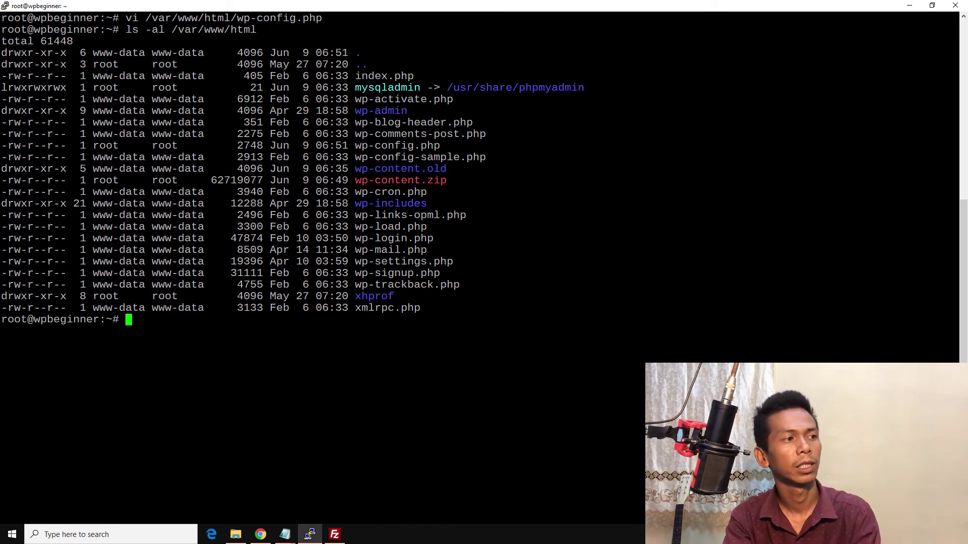
Step: Run apt install unzip, confirming unzip 6.0-21ubuntu1 is already installed
type("apt insta")
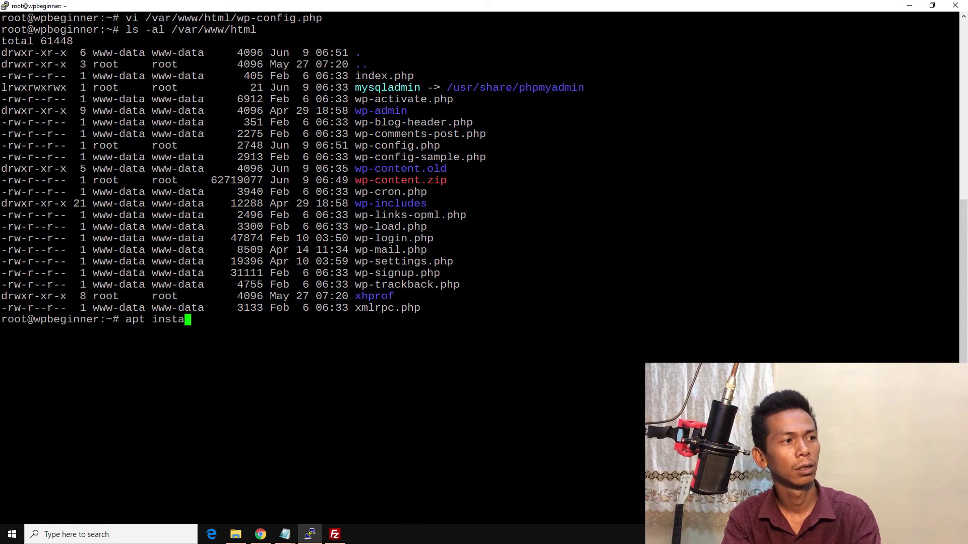
type("ll unz")
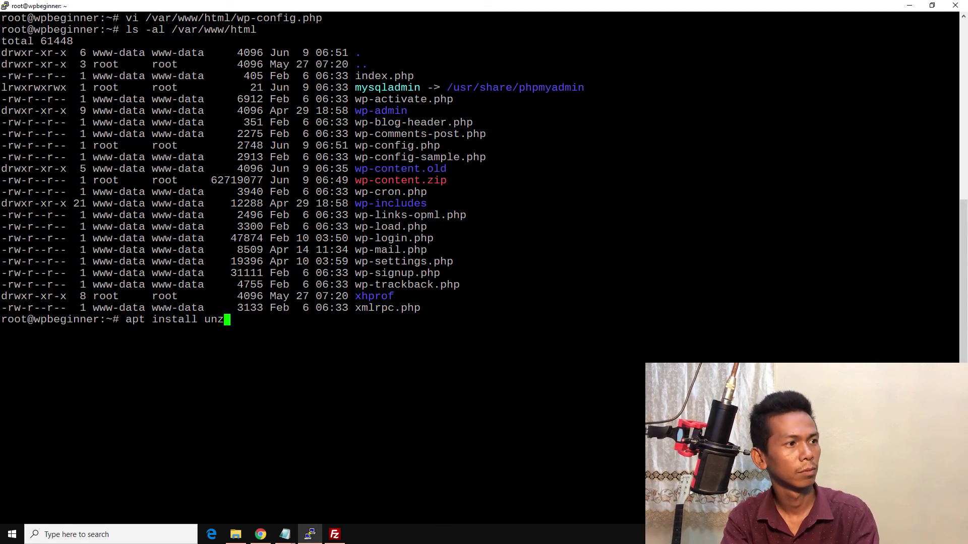
type("ip")
key("Return")
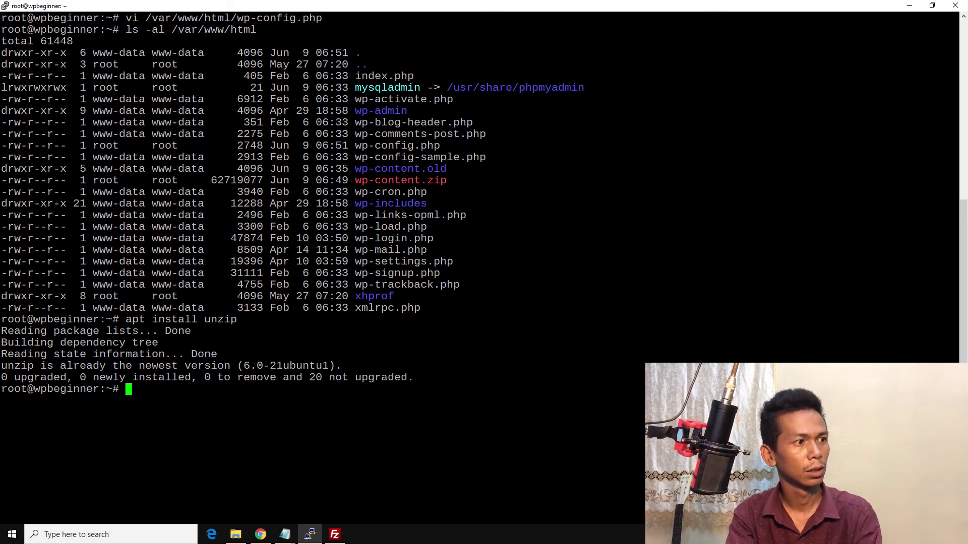
type("un")
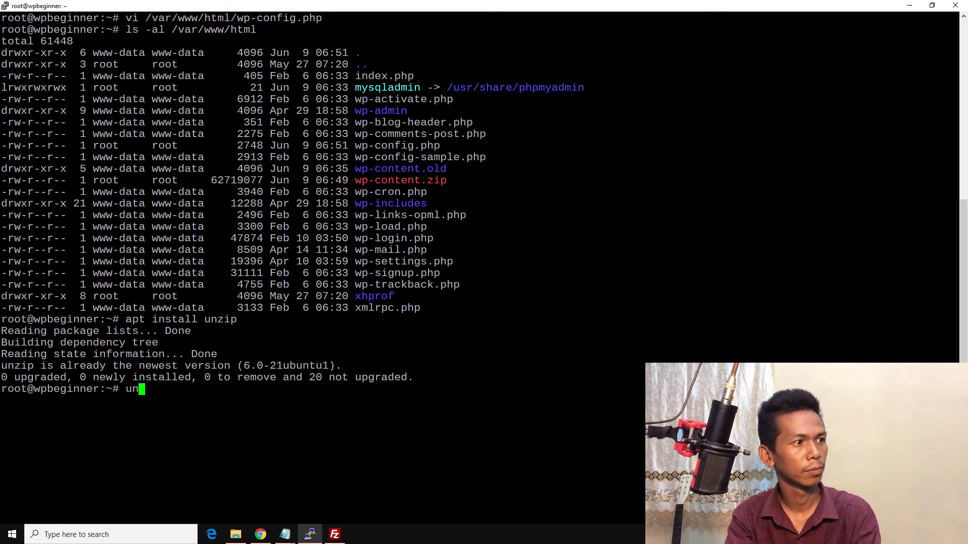
key("BackSpace")
key("BackSpace")
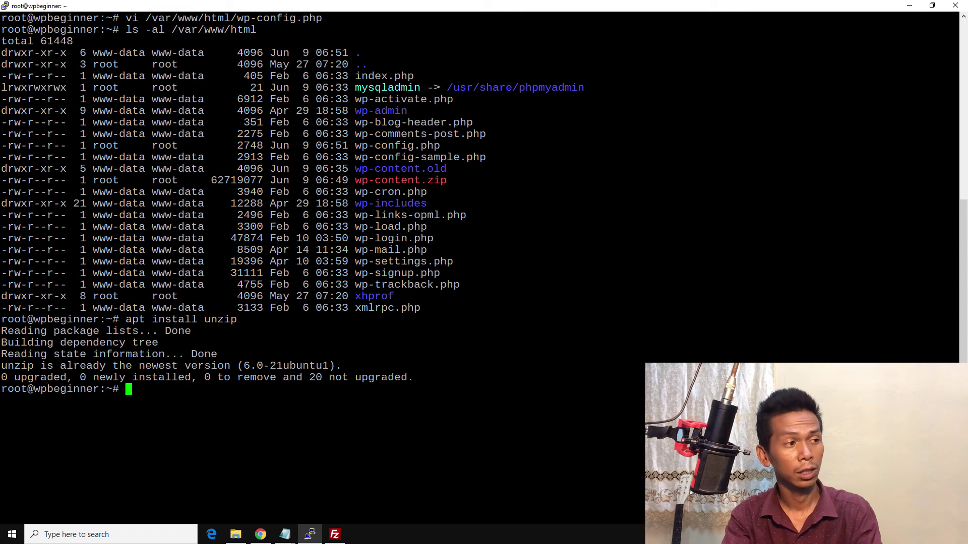
type("cd ")
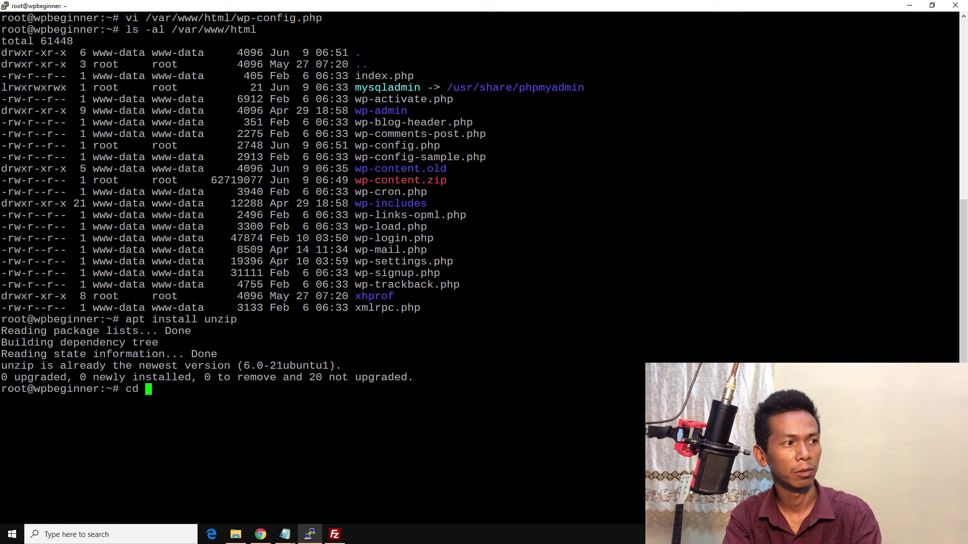
type("/var/www/")
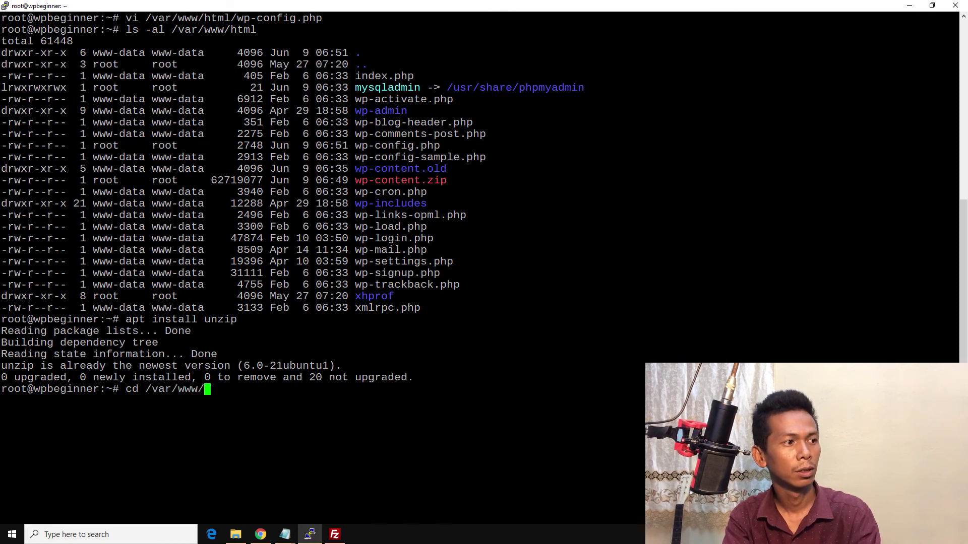
type("htt")
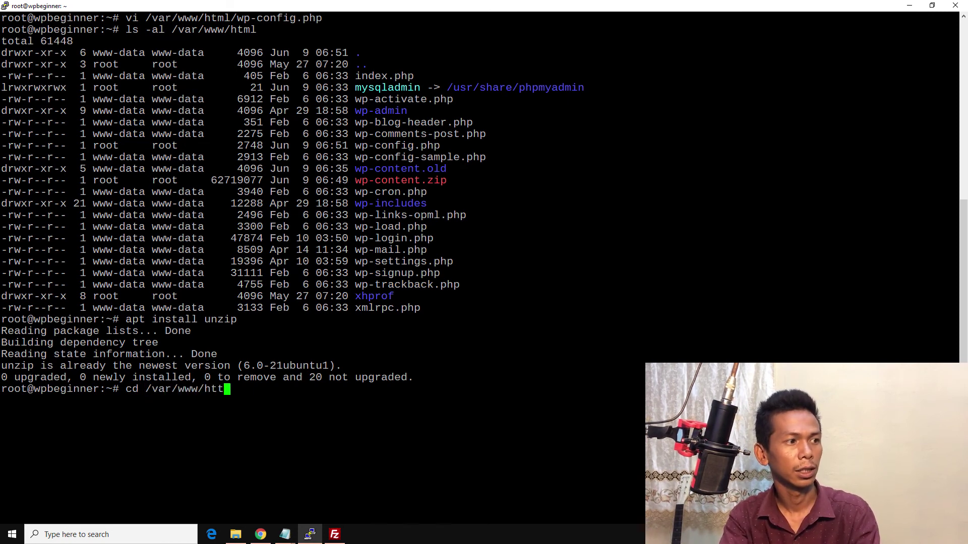
key("BackSpace")
type("ml")
Step: Change into /var/www/html and extract wp-content.zip there
key("Return")
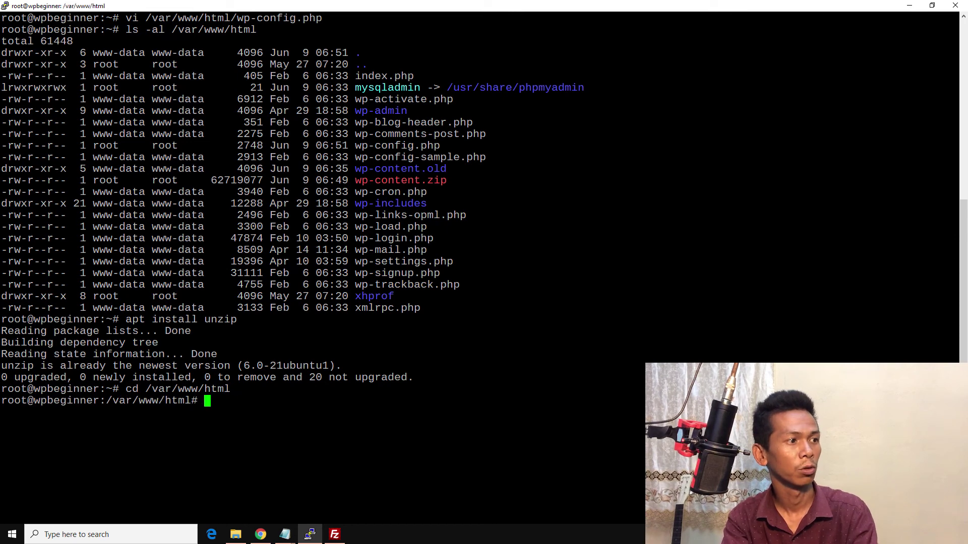
type("u")
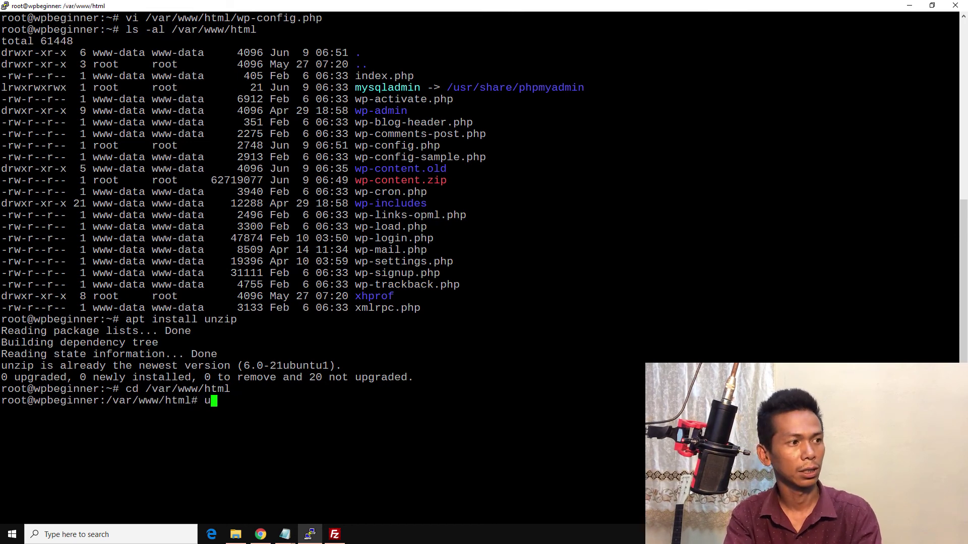
type("nzip ")
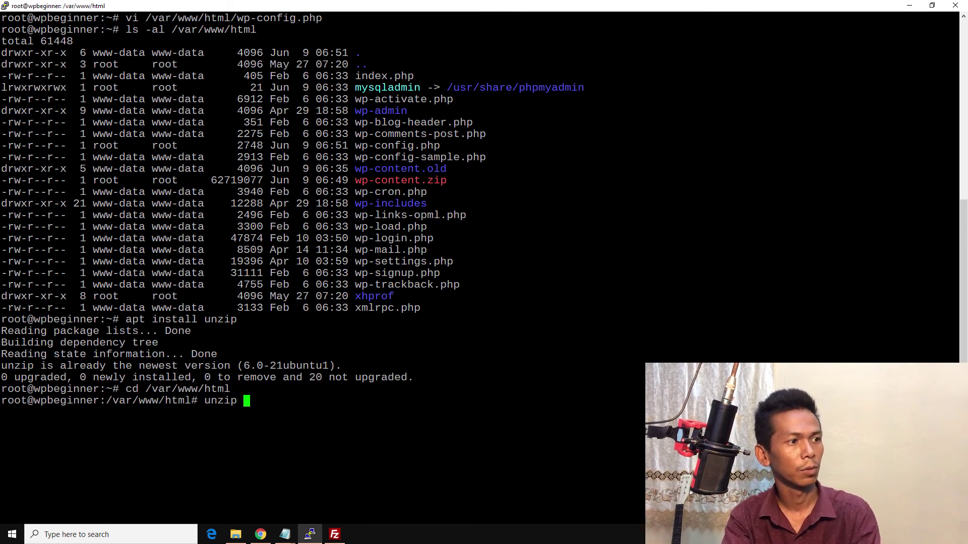
type("wp-co")
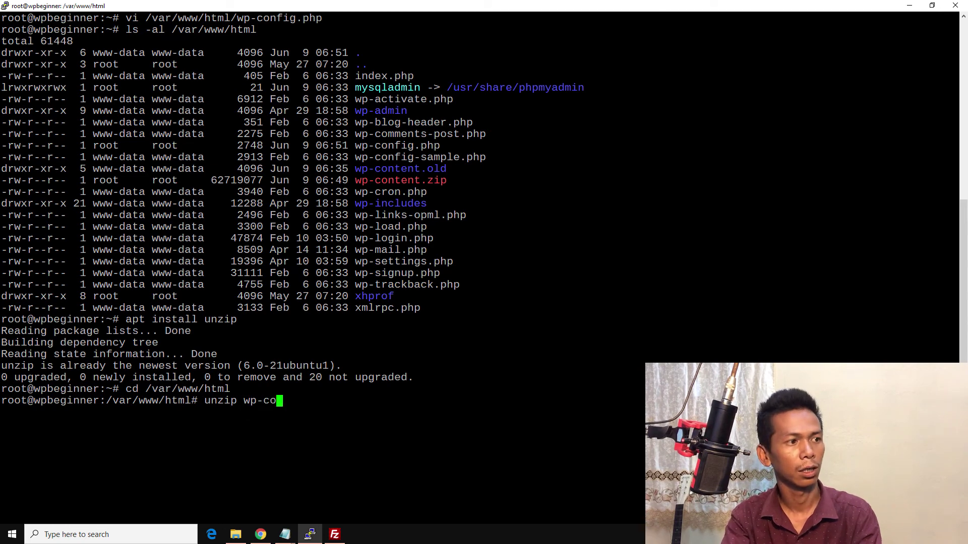
type("ntent")
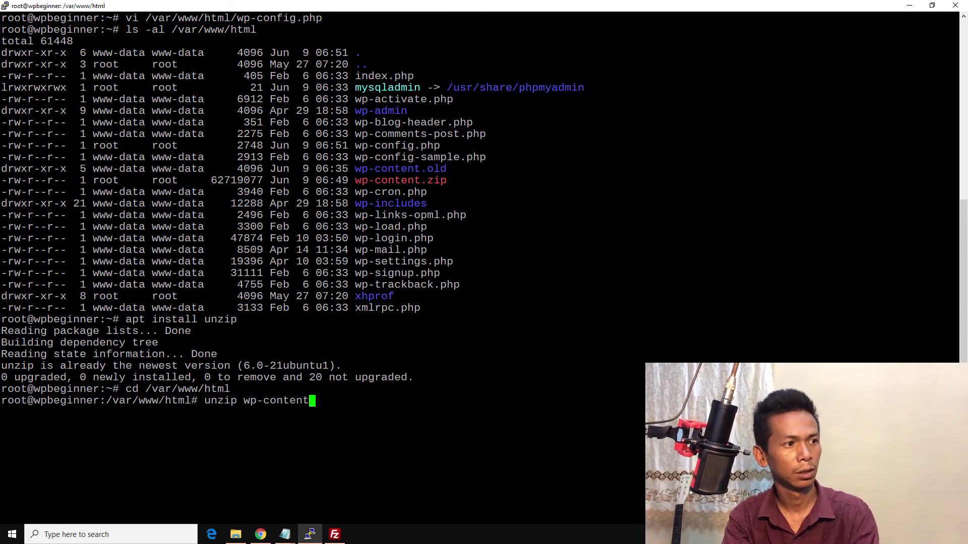
type(".")
key("Tab")
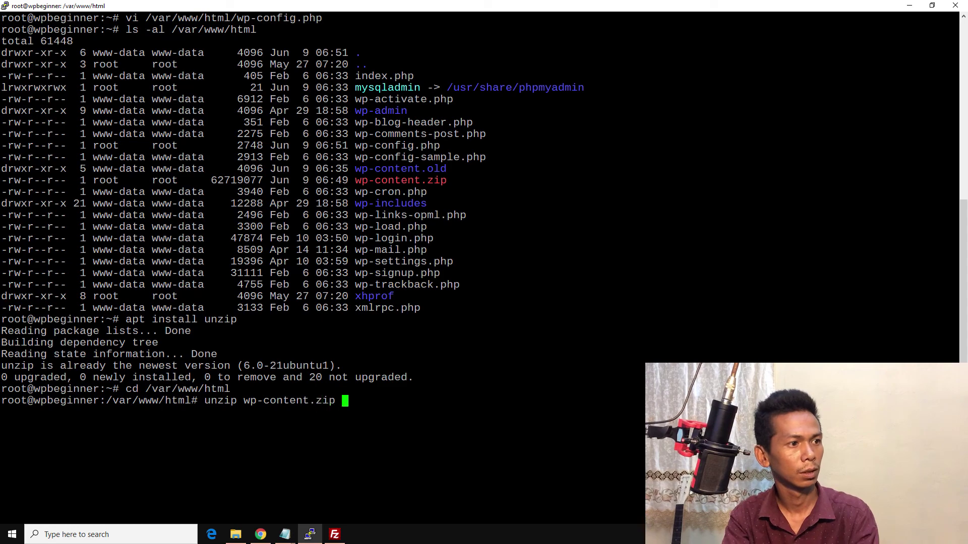
key("Return")
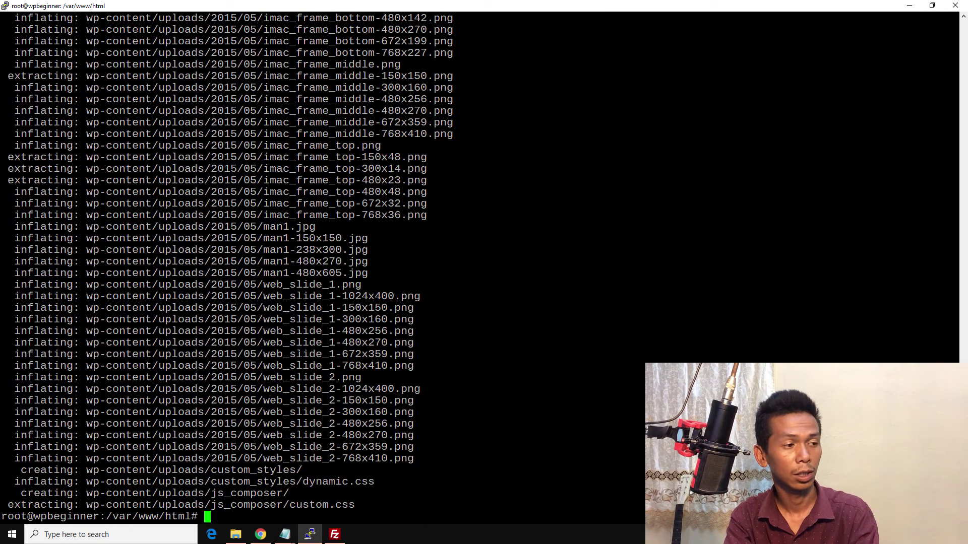
Step: List the web root to confirm the new wp-content folder owned by www-data
type("ls -al")
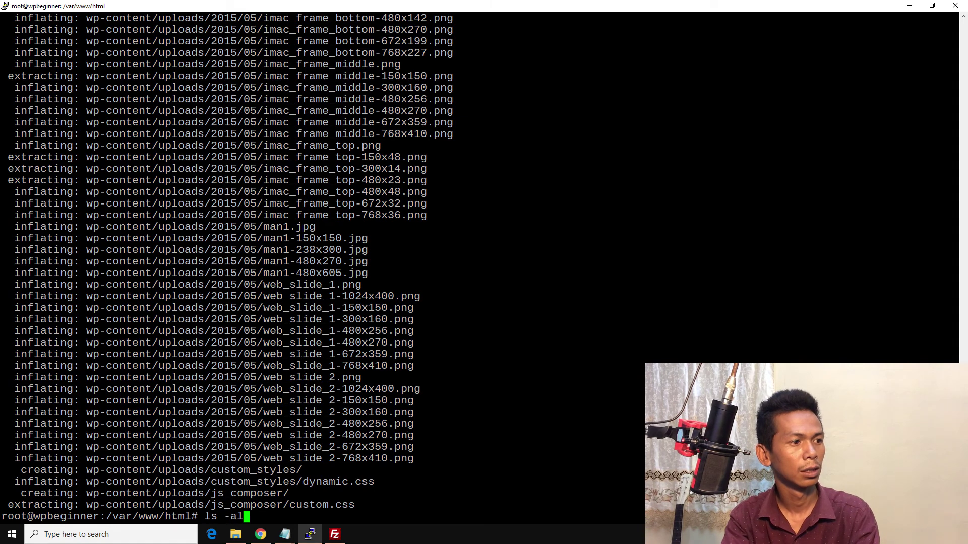
key("Return")
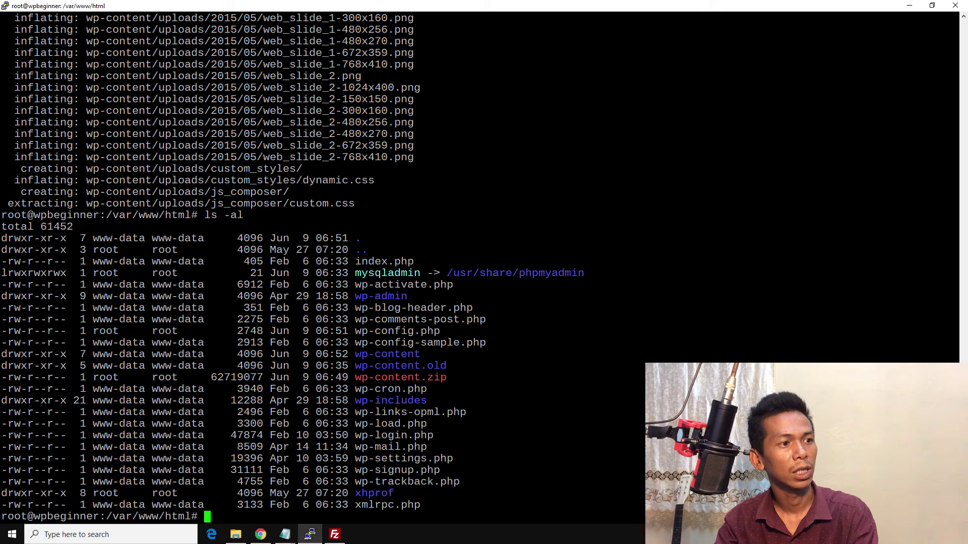
left_click_drag(355, 355, 414, 355)
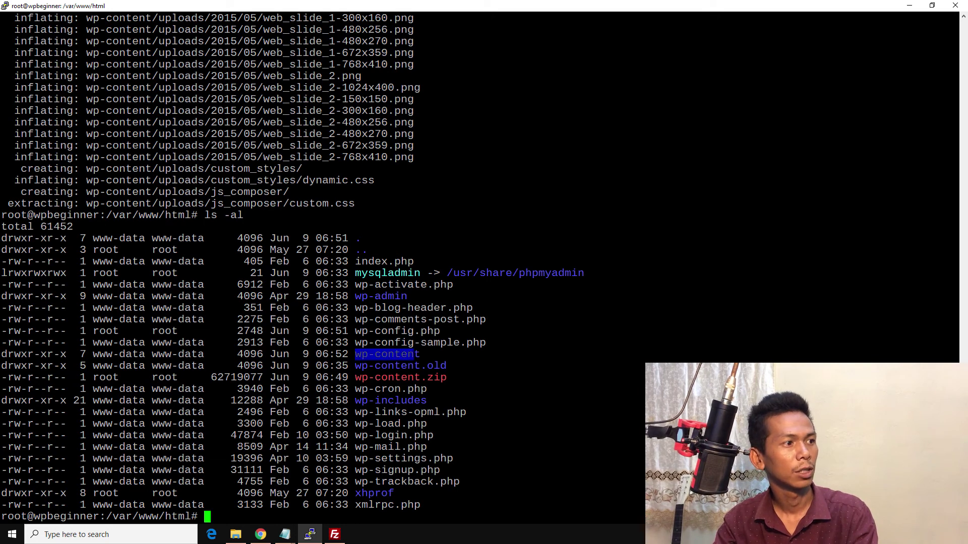
left_click_drag(106, 354, 125, 355)
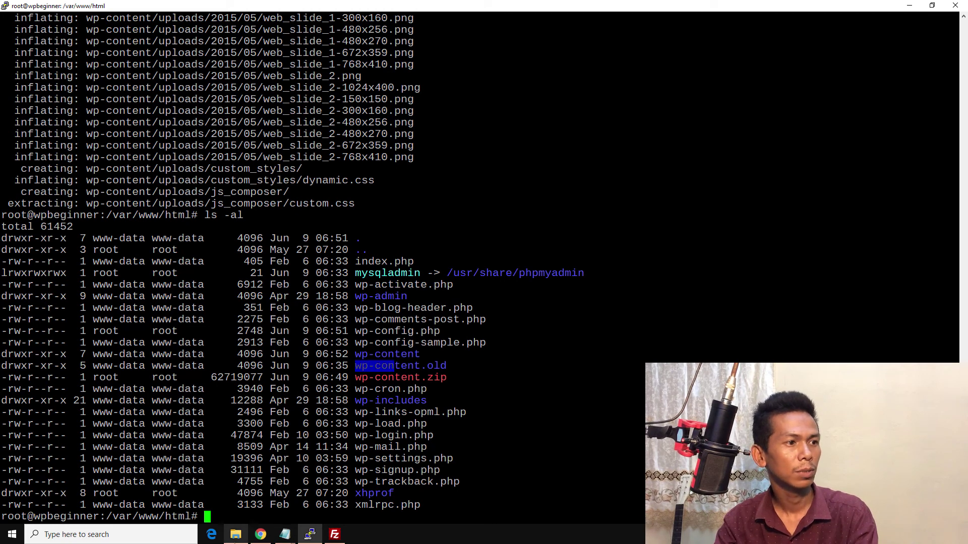
left_click(235, 534)
right_click(237, 125)
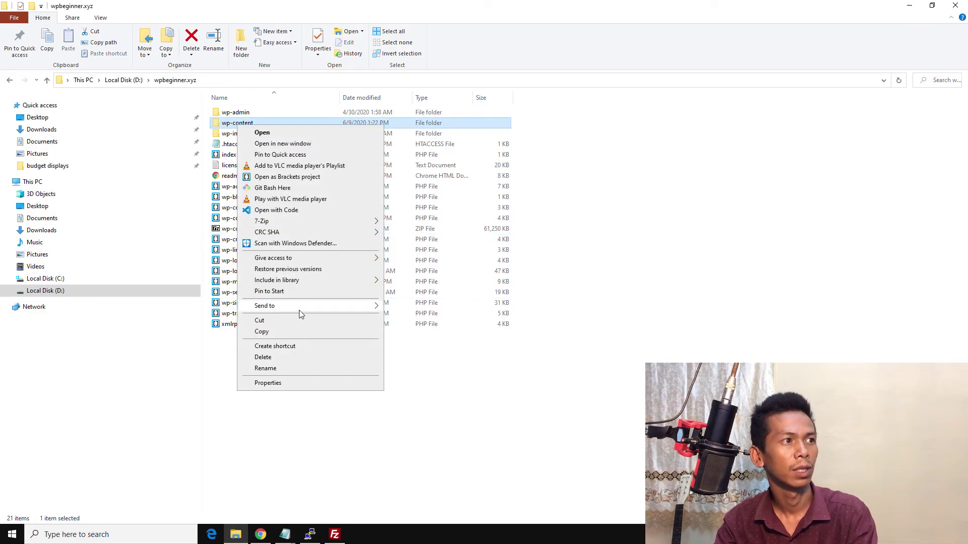
left_click(230, 122)
double_click(230, 122)
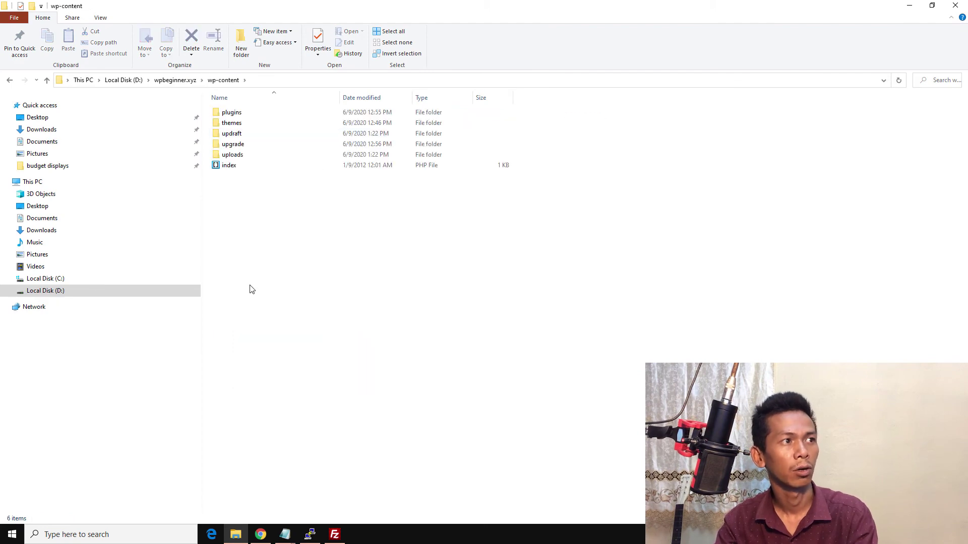
left_click(175, 80)
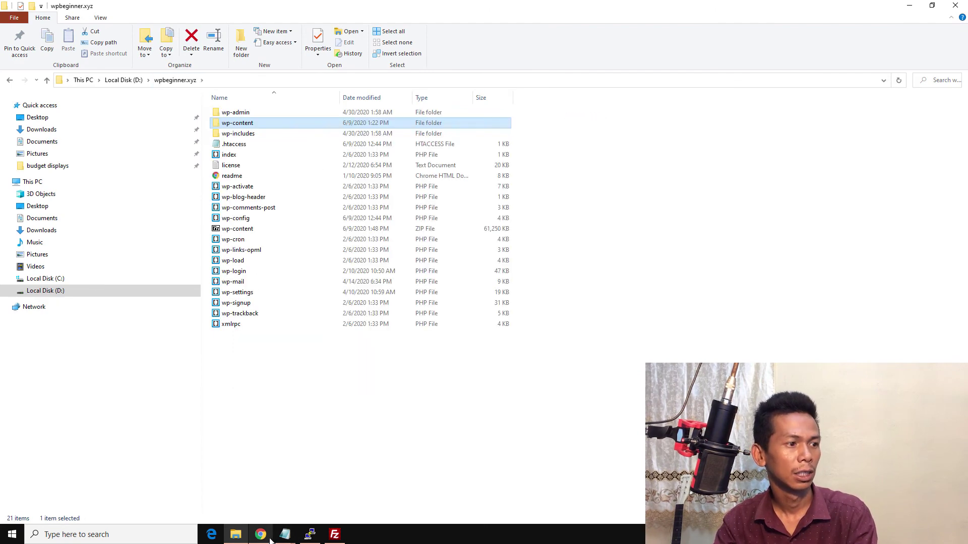
left_click(260, 534)
Step: Reload wpbeginner.xyz and scroll through the homepage galleries to confirm the migrated site displays
left_click(290, 9)
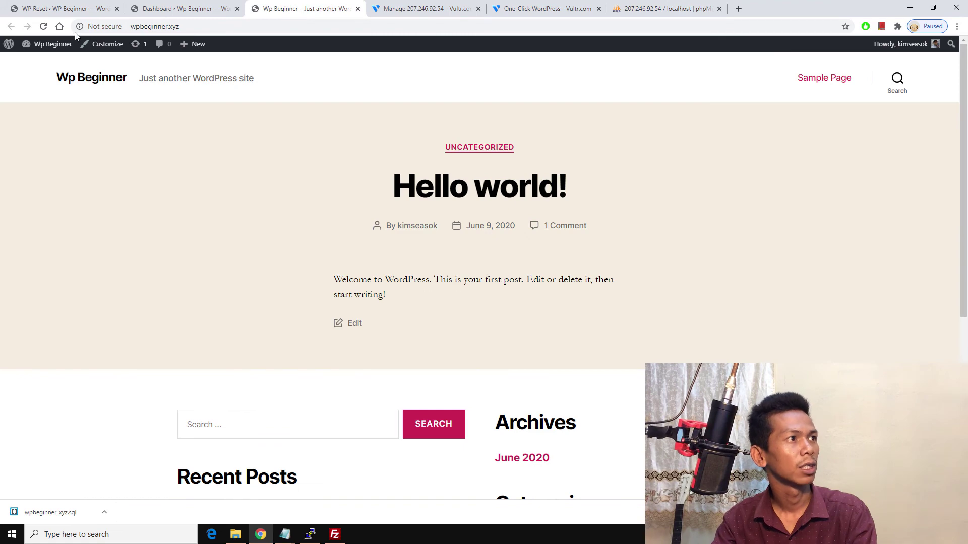
left_click(43, 27)
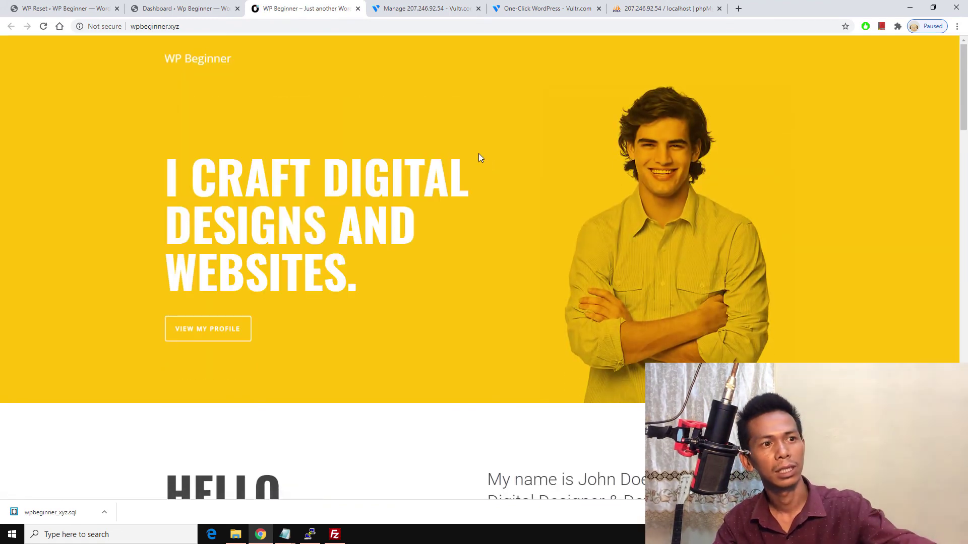
scroll(478, 153, "down", 14)
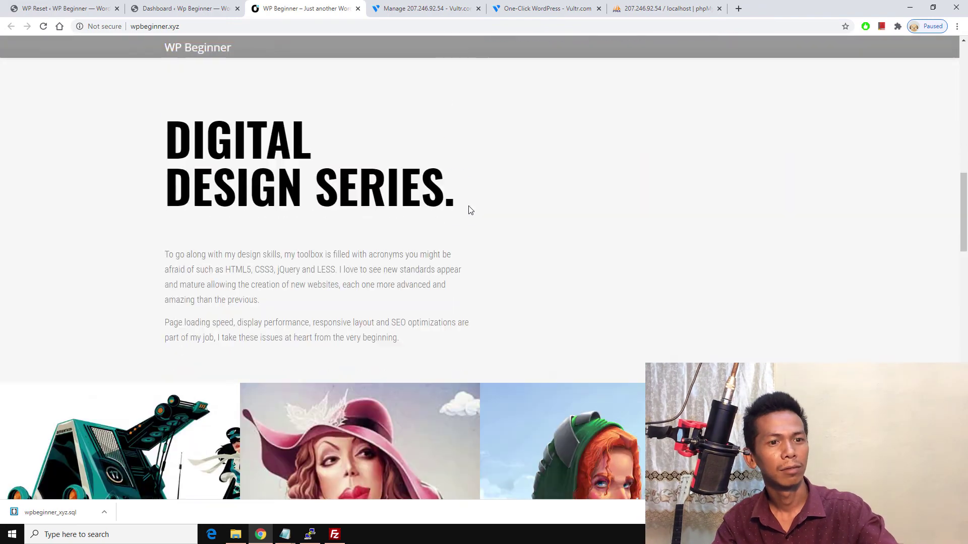
scroll(470, 210, "down", 14)
scroll(309, 156, "up", 5)
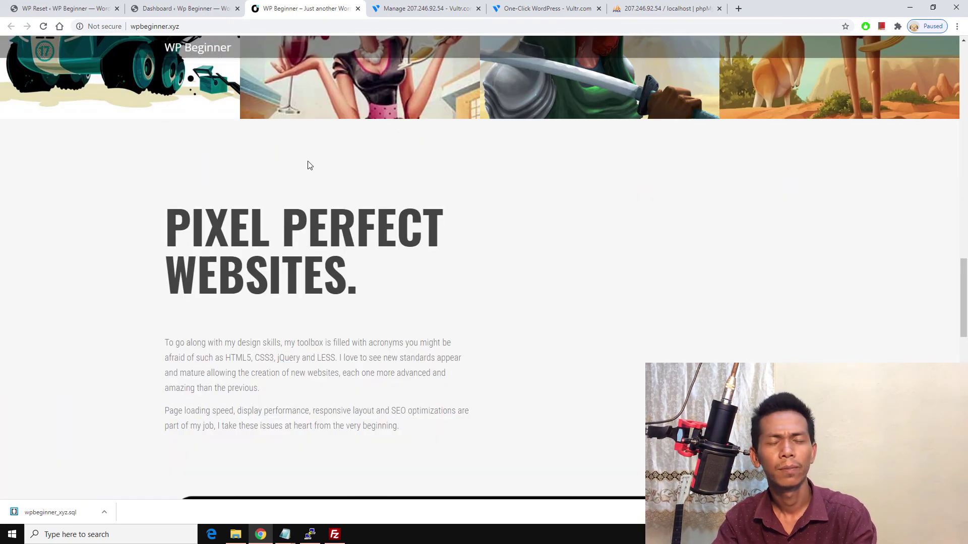
scroll(352, 167, "down", 5)
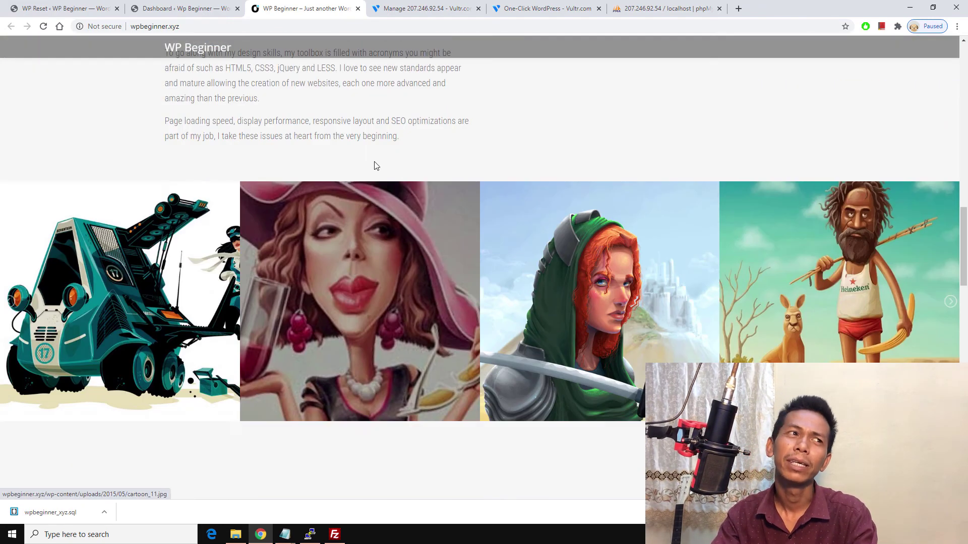
scroll(375, 166, "up", 20)
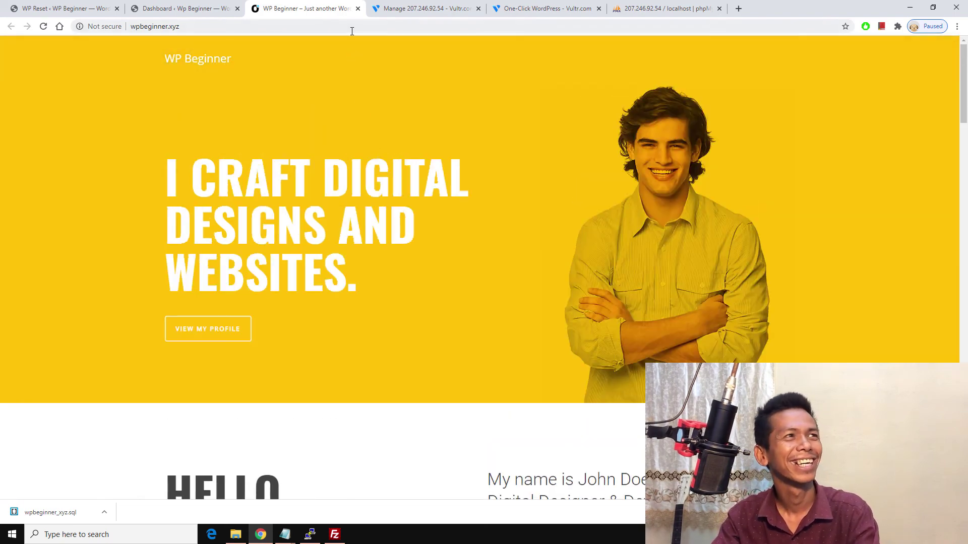
left_click(352, 31)
Step: Open the site's /wp-admin login page
key("End")
type("/wp")
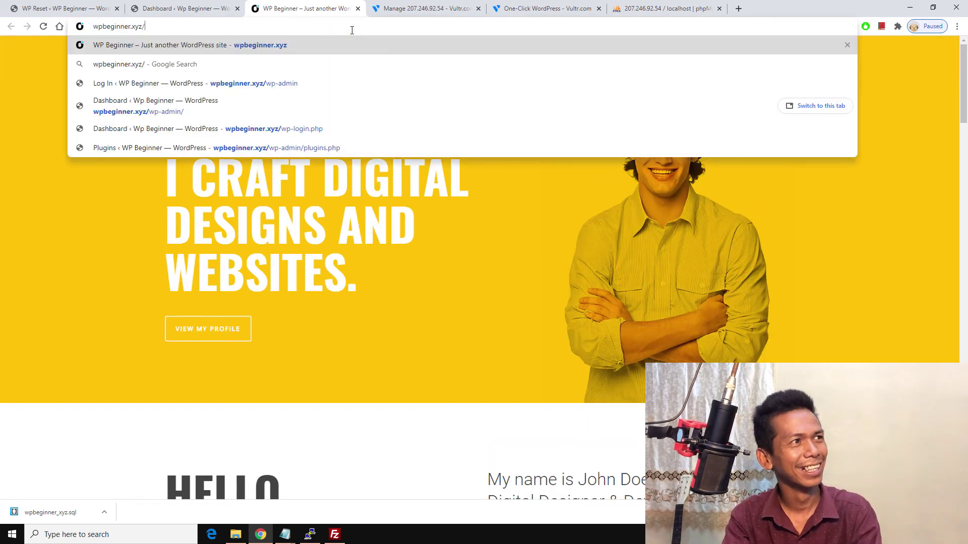
key("Return")
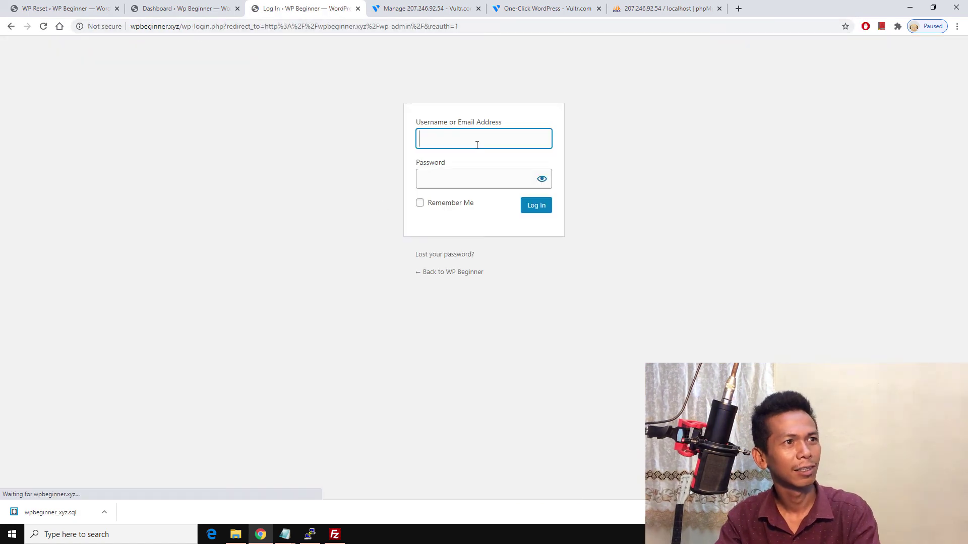
Step: Log in with the saved admin username and password and review the active plugins list
left_click(477, 143)
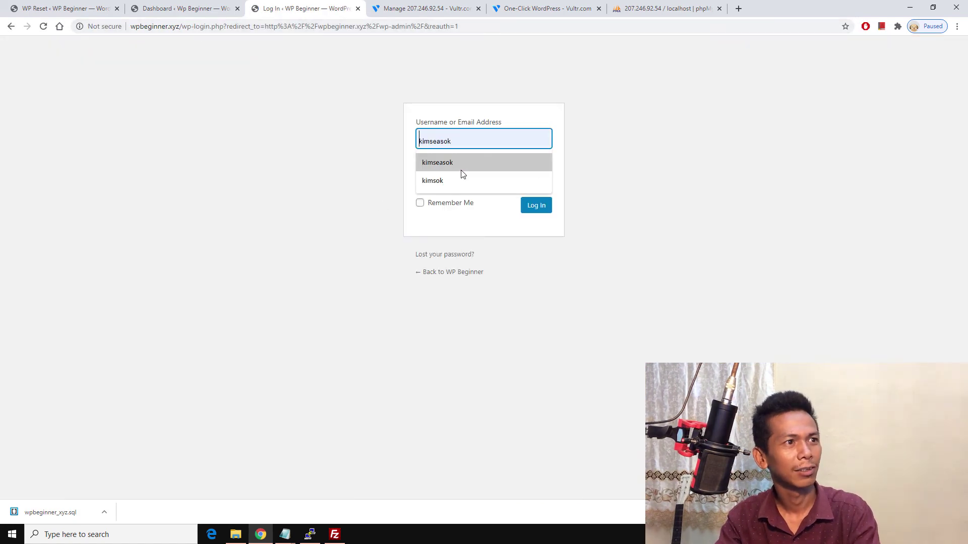
left_click(462, 171)
left_click(463, 177)
type("•••••")
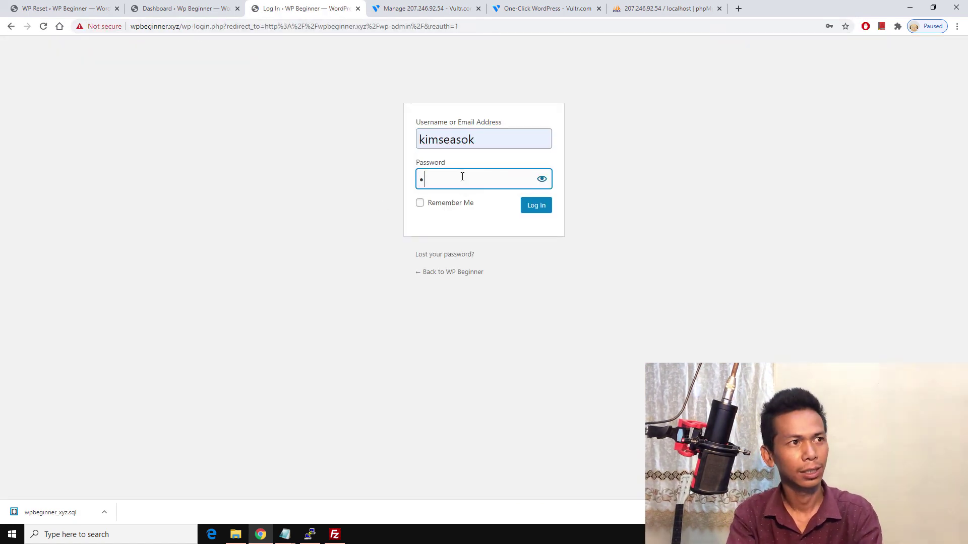
key("BackSpace")
key("BackSpace")
key("BackSpace")
key("BackSpace")
key("BackSpace")
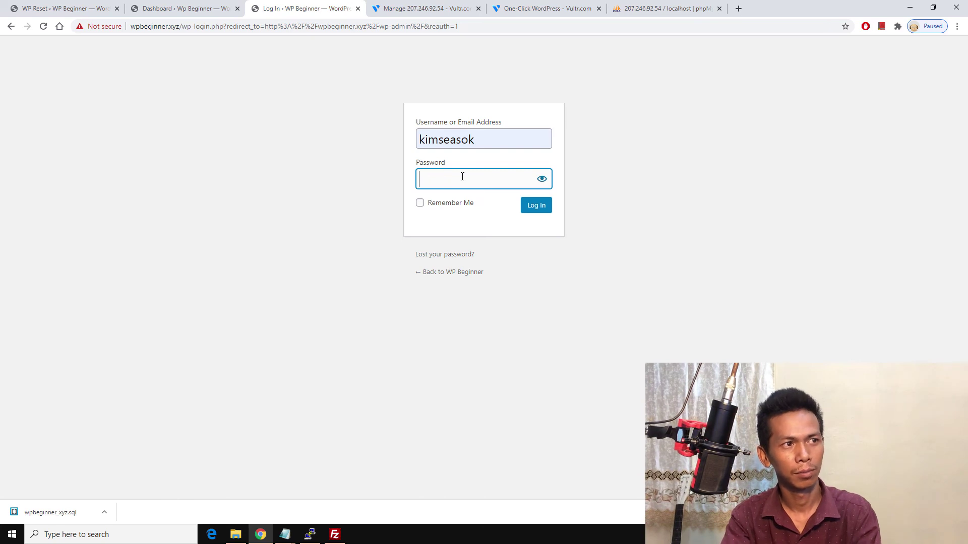
type("•")
type("•••••")
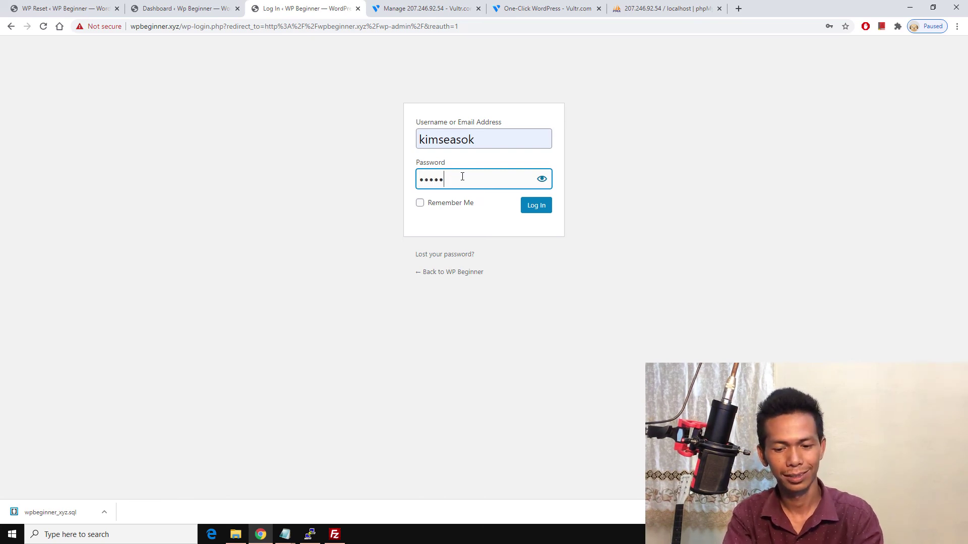
key("Return")
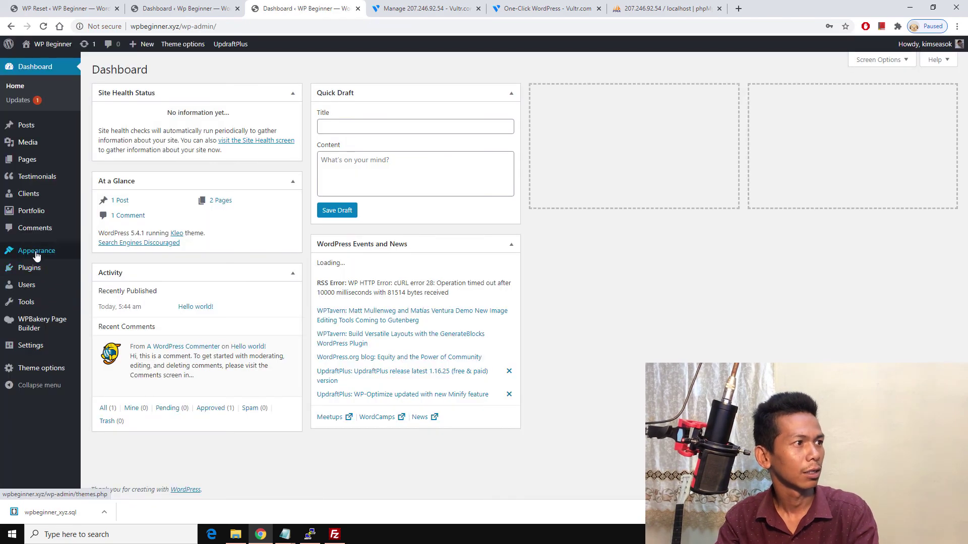
left_click(26, 268)
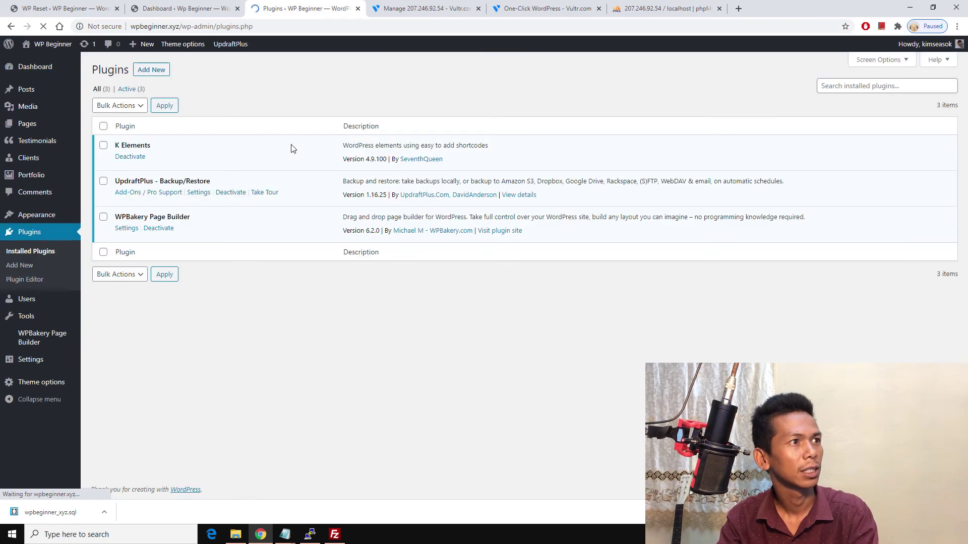
left_click(247, 533)
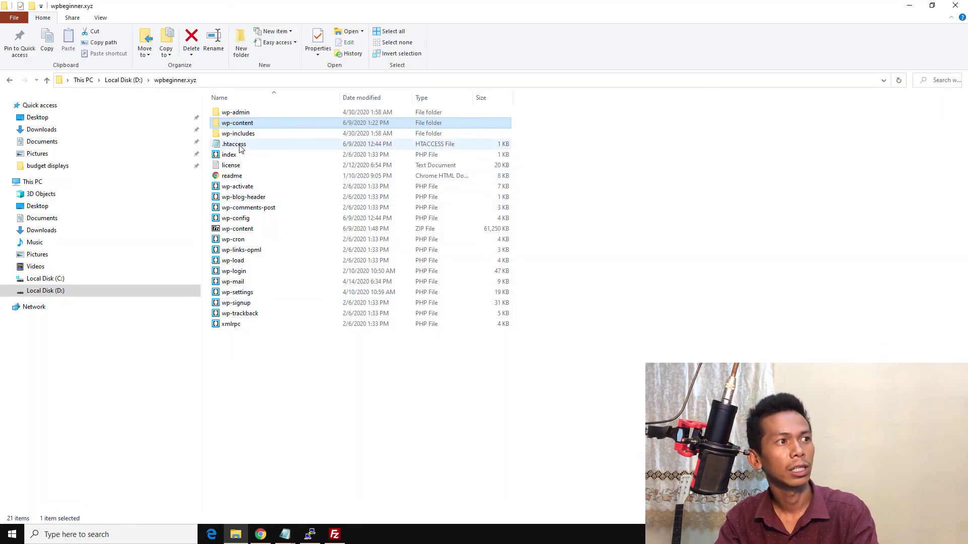
Step: Upload the local .htaccess file to /var/www/html by dragging it into FileZilla
left_click(229, 145)
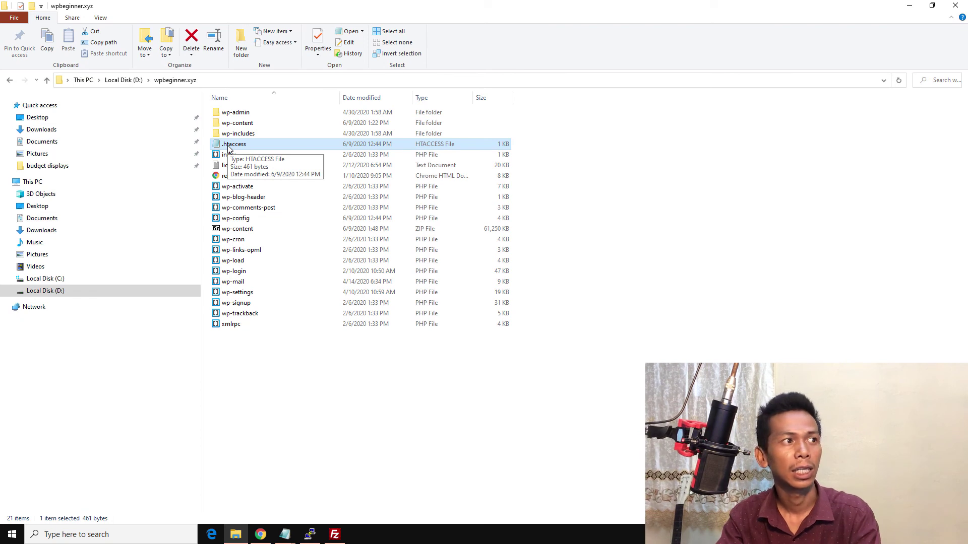
right_click(227, 146)
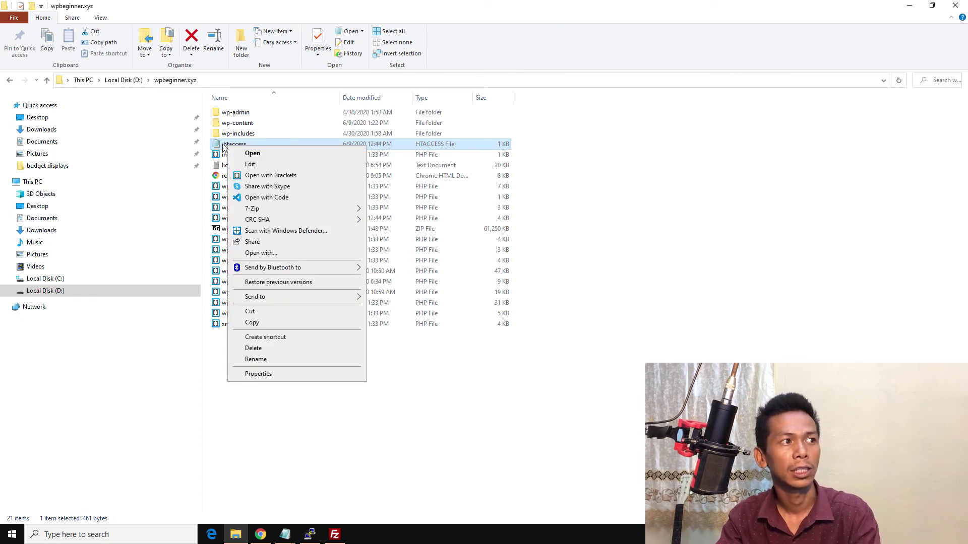
left_click_drag(224, 146, 533, 314)
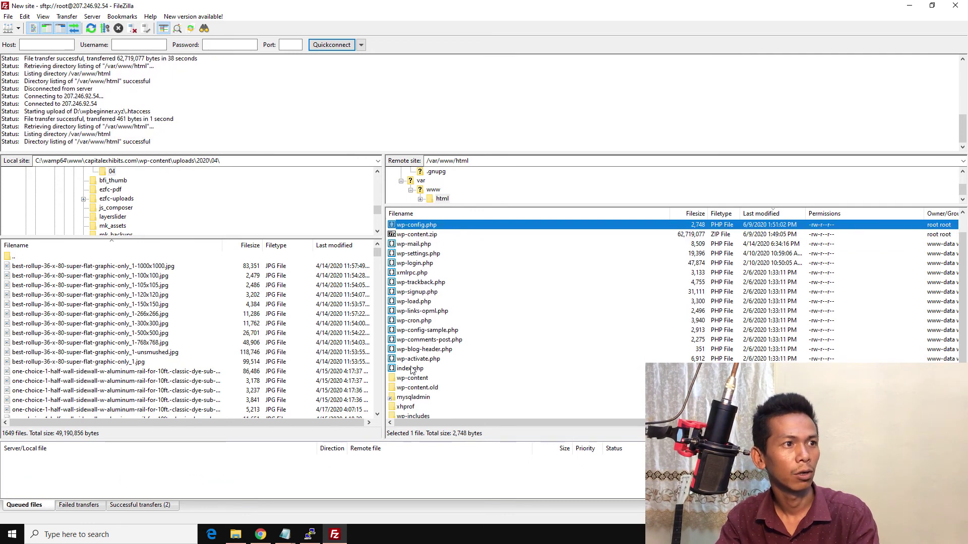
scroll(436, 323, "down", 1)
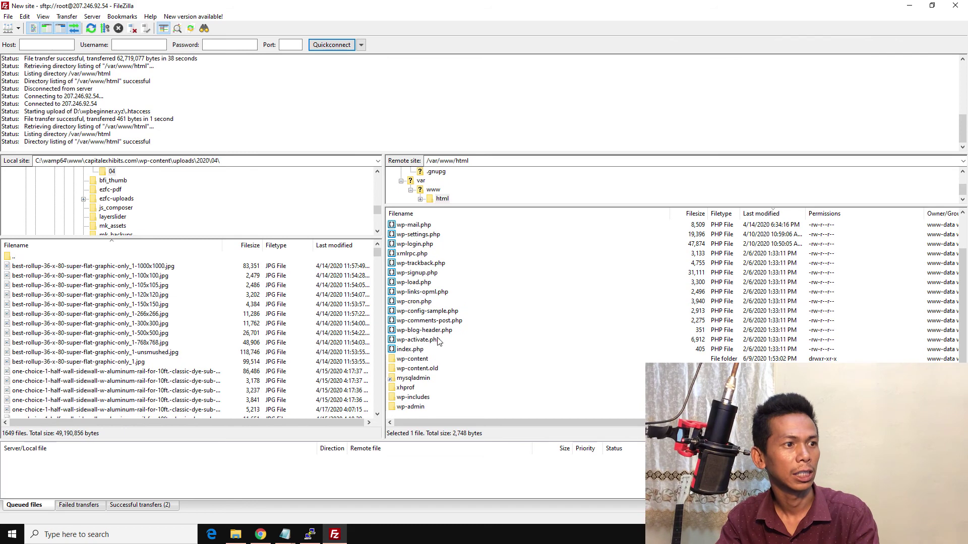
left_click(309, 535)
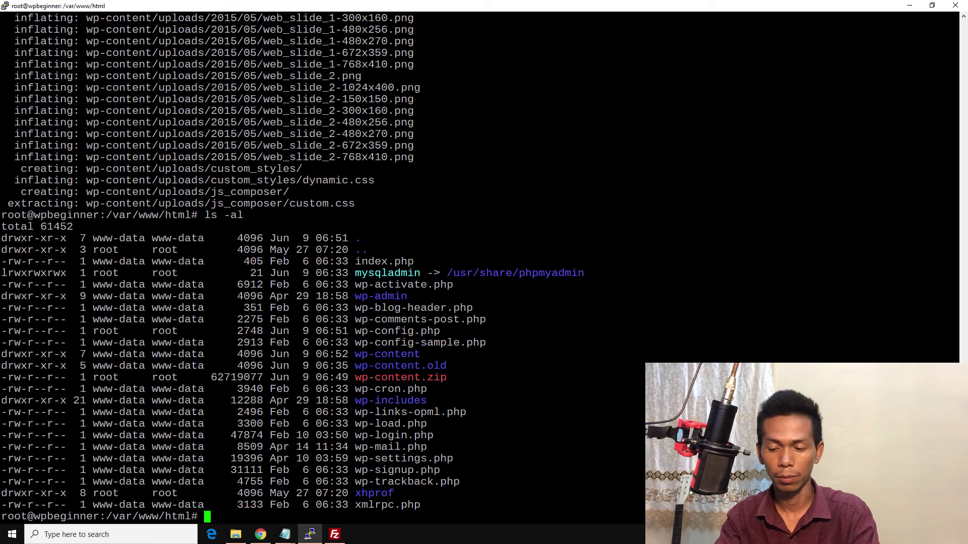
Step: Rerun ls -al and highlight the .htaccess, wp-content and wp-content.old entries in the listing
key("Up")
key("Return")
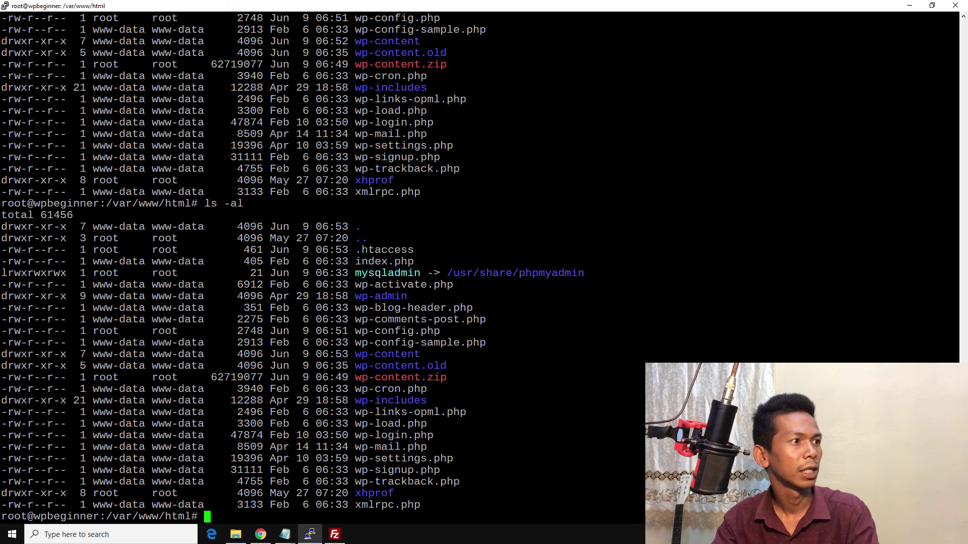
left_click_drag(93, 249, 401, 251)
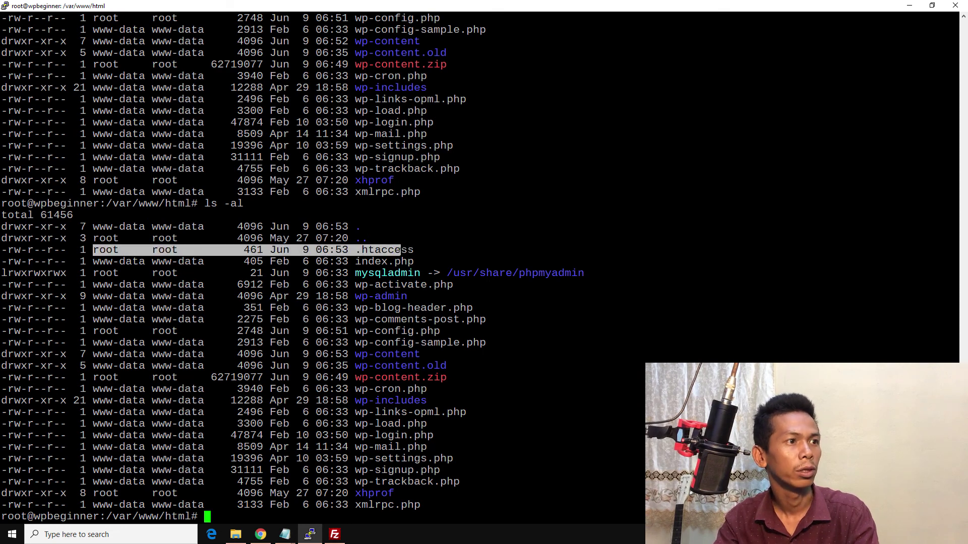
left_click(351, 252)
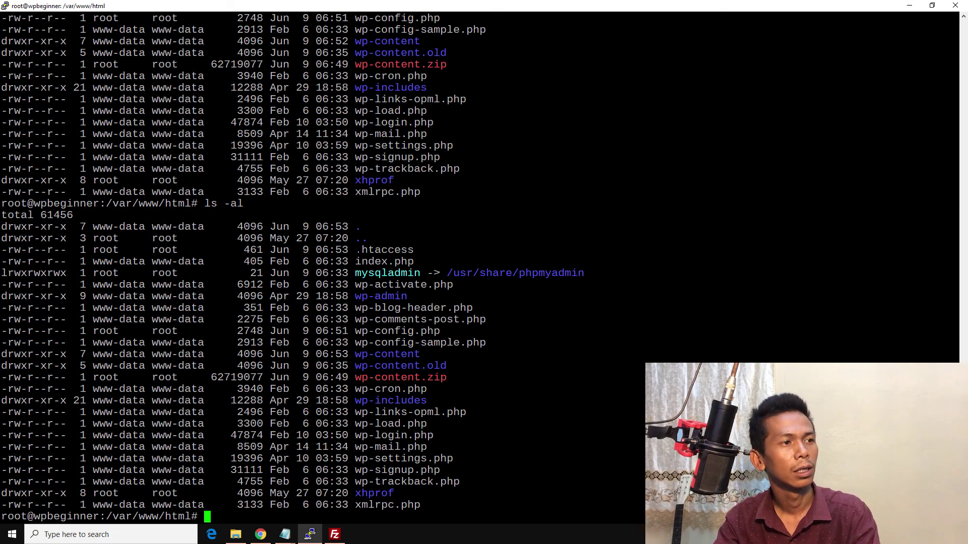
left_click_drag(355, 251, 407, 250)
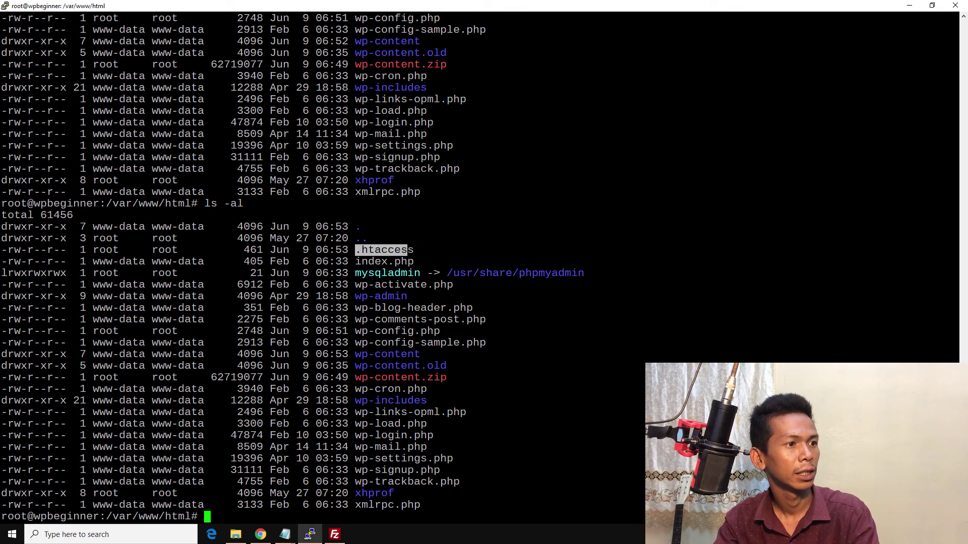
left_click_drag(355, 354, 420, 355)
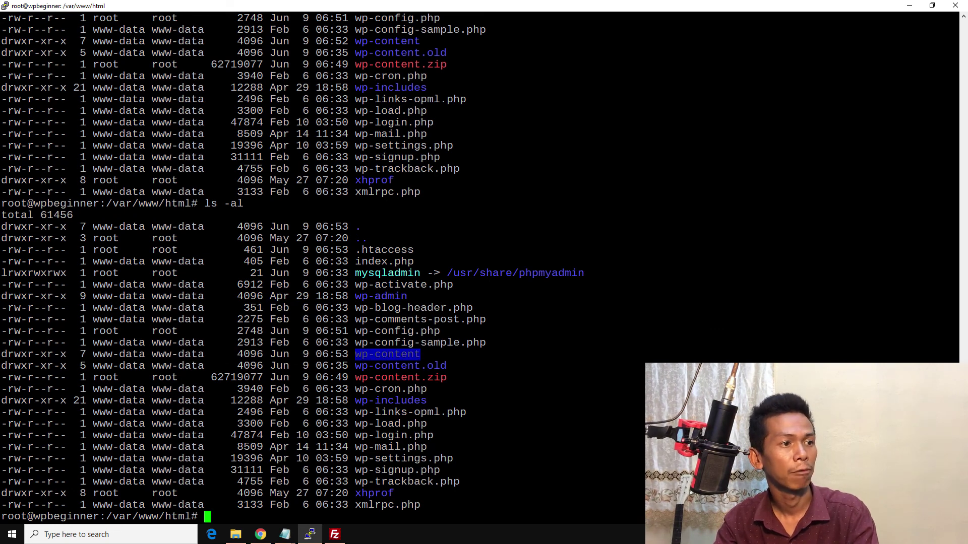
left_click_drag(355, 366, 432, 366)
left_click(433, 366)
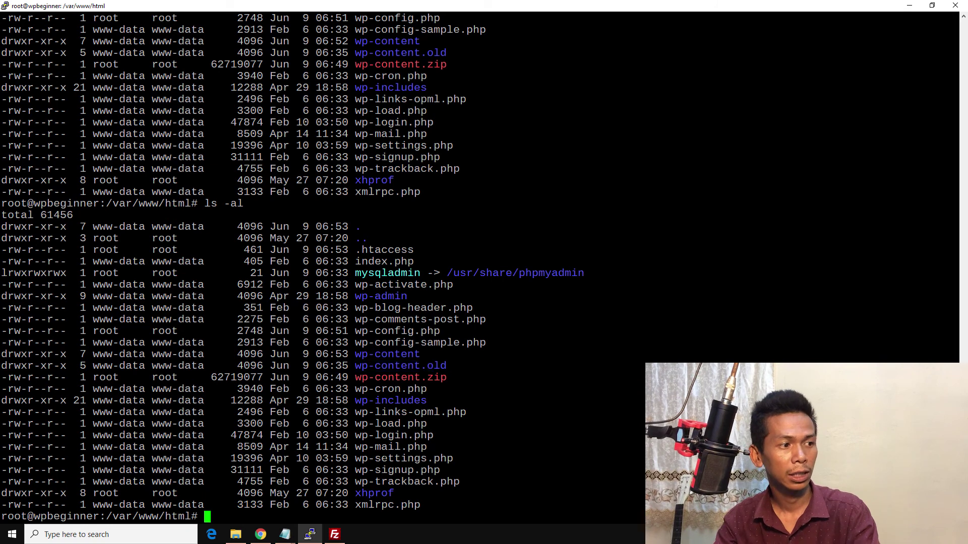
Step: Delete the wp-content.old folder and the wp-content.zip archive with rm -rf
type("rm")
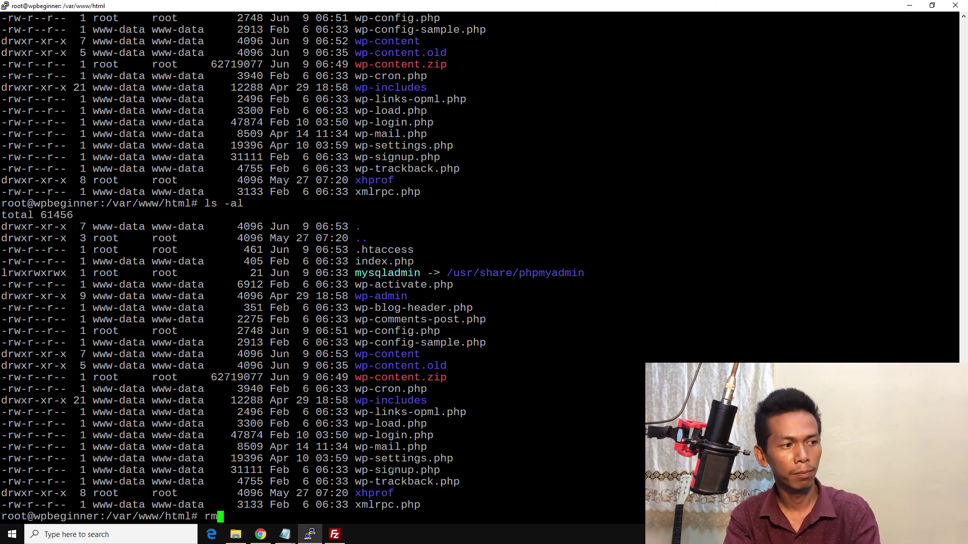
type(" -r")
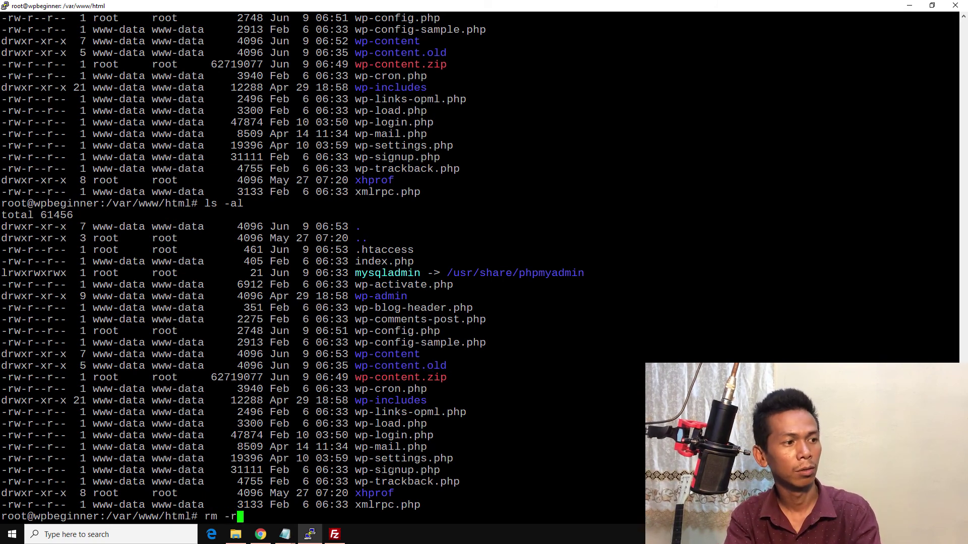
type("f wp")
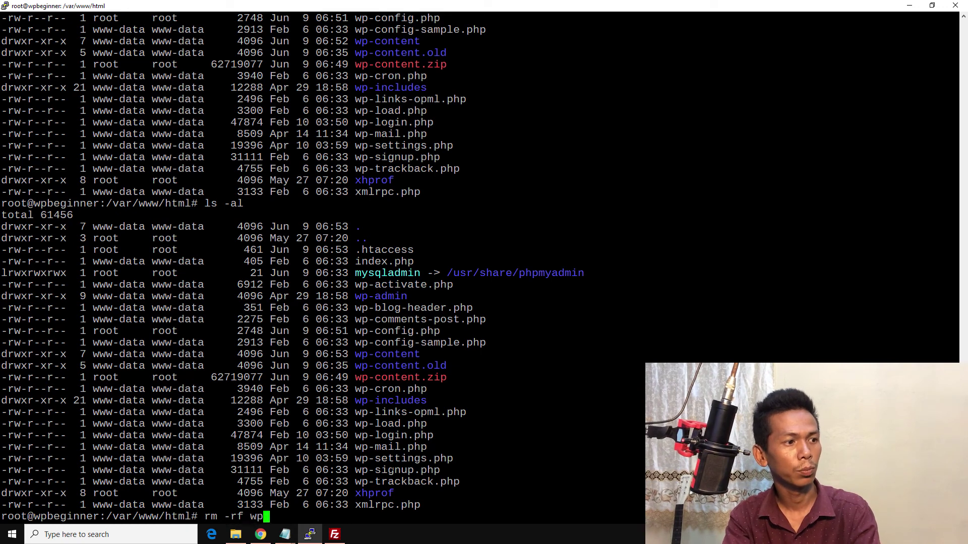
type("-co")
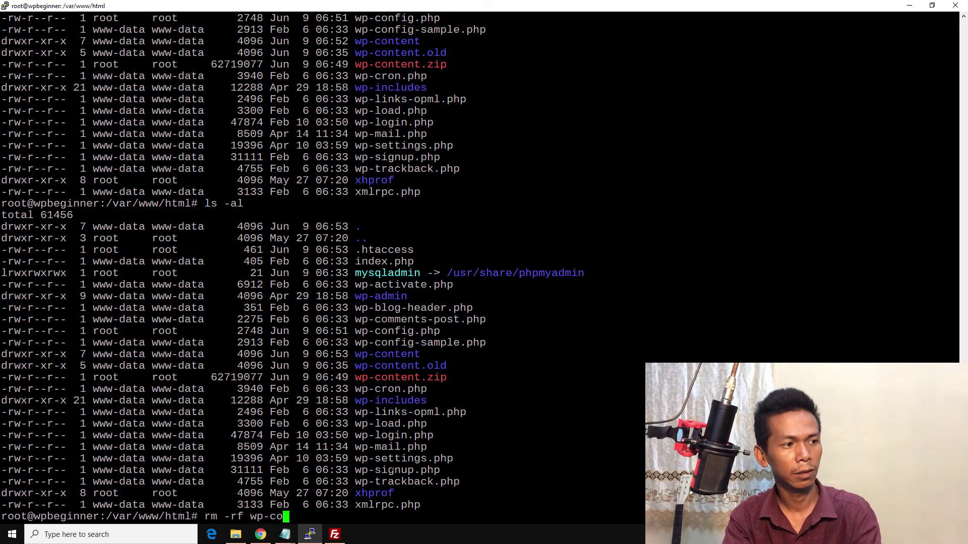
type("ntent.")
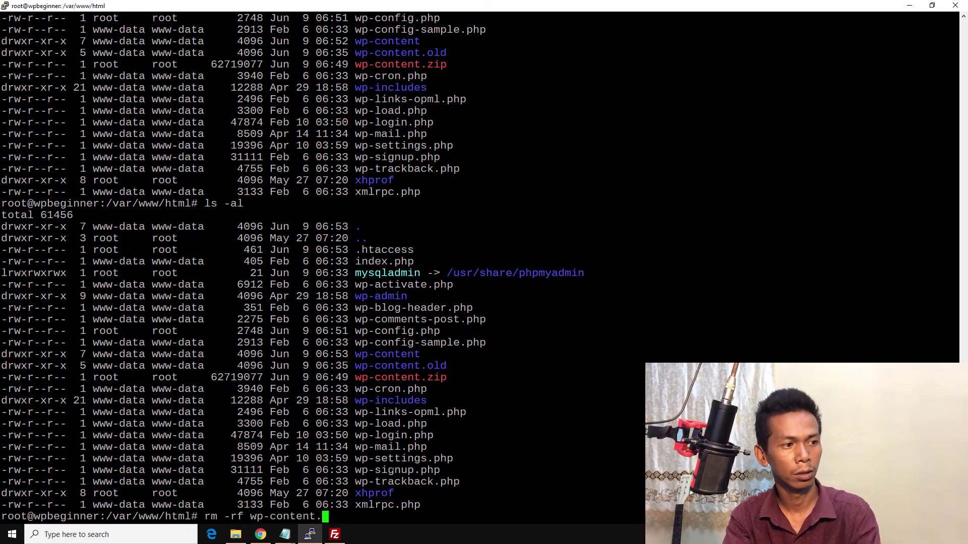
type("old")
key("Return")
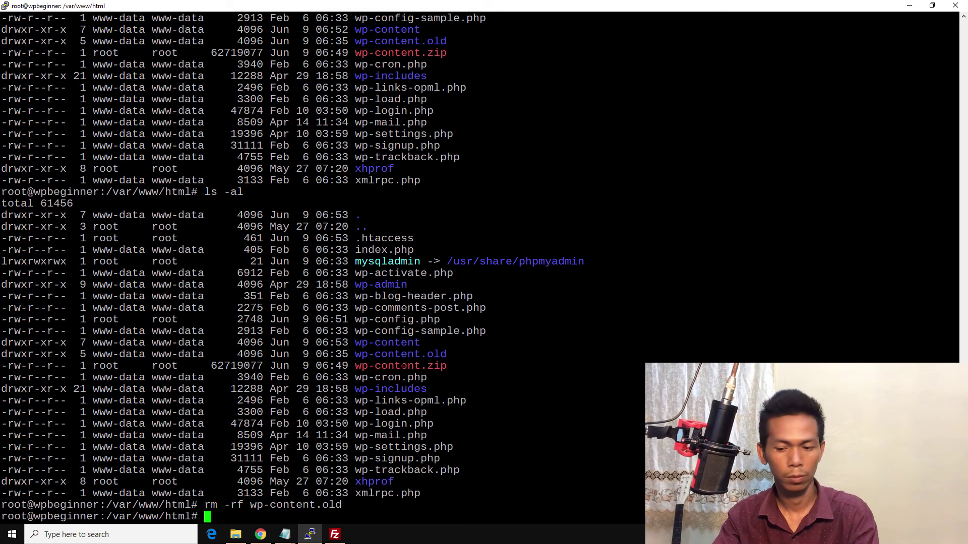
key("Up")
key("BackSpace")
key("BackSpace")
key("BackSpace")
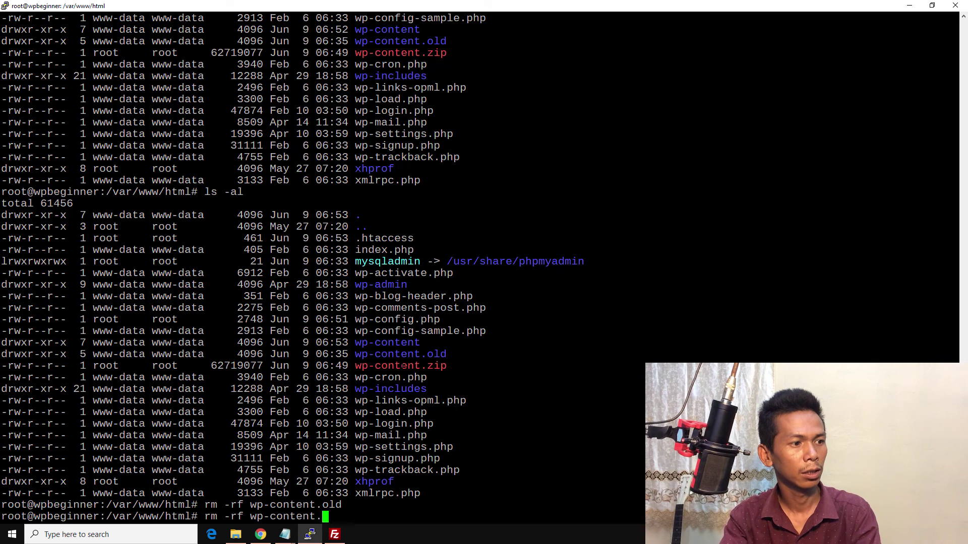
type("zip")
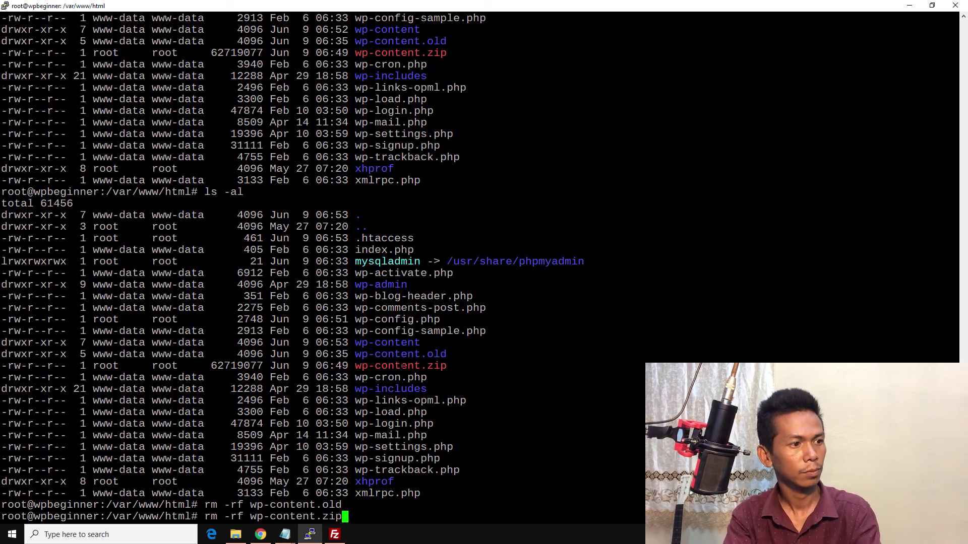
key("Return")
Step: Relist the web root, pointing out root ownership of .htaccess and wp-config.php
key("Up")
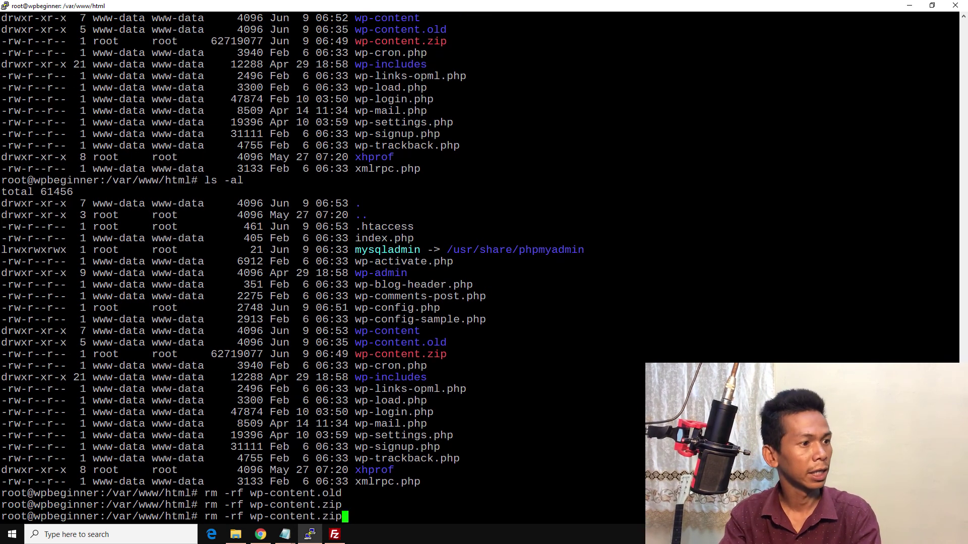
key("Up")
key("Up")
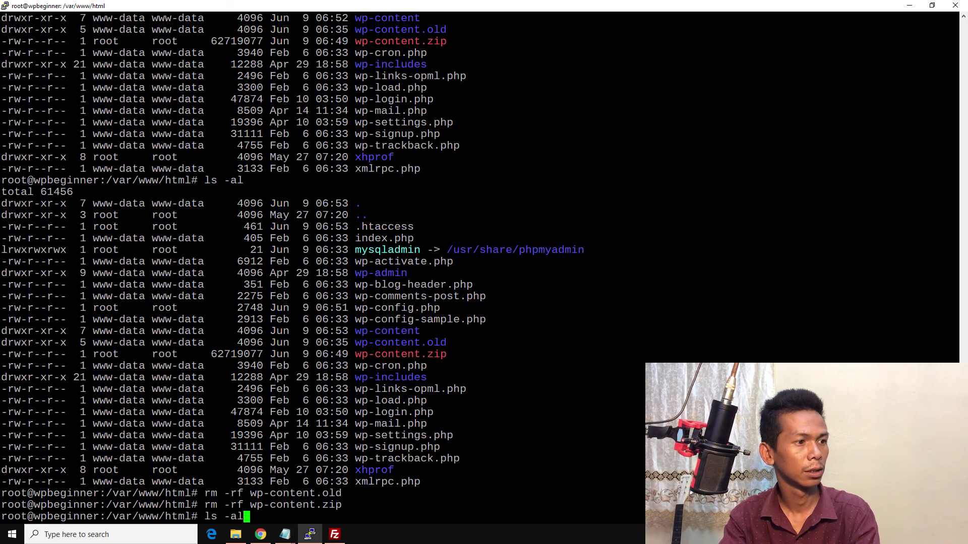
key("Return")
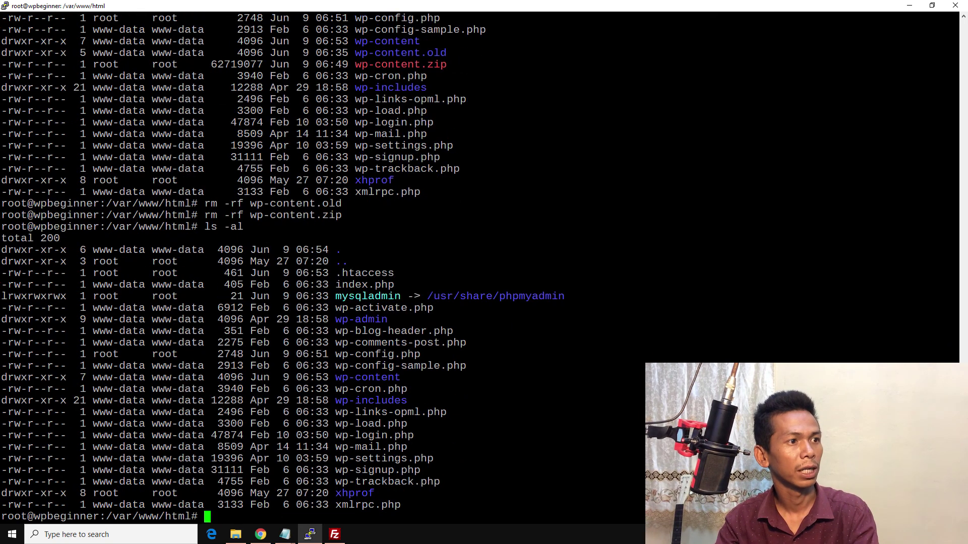
left_click_drag(336, 272, 387, 273)
left_click_drag(93, 272, 112, 273)
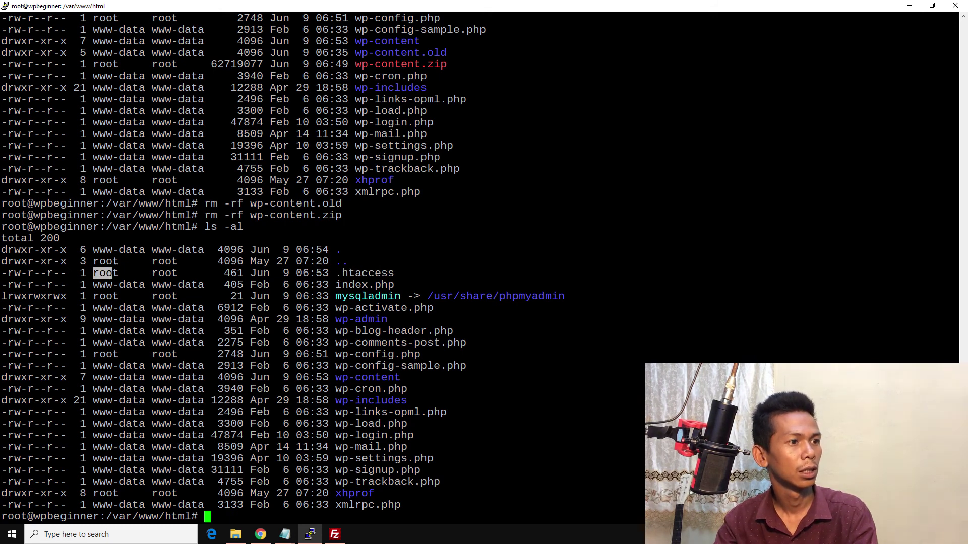
left_click_drag(93, 354, 117, 354)
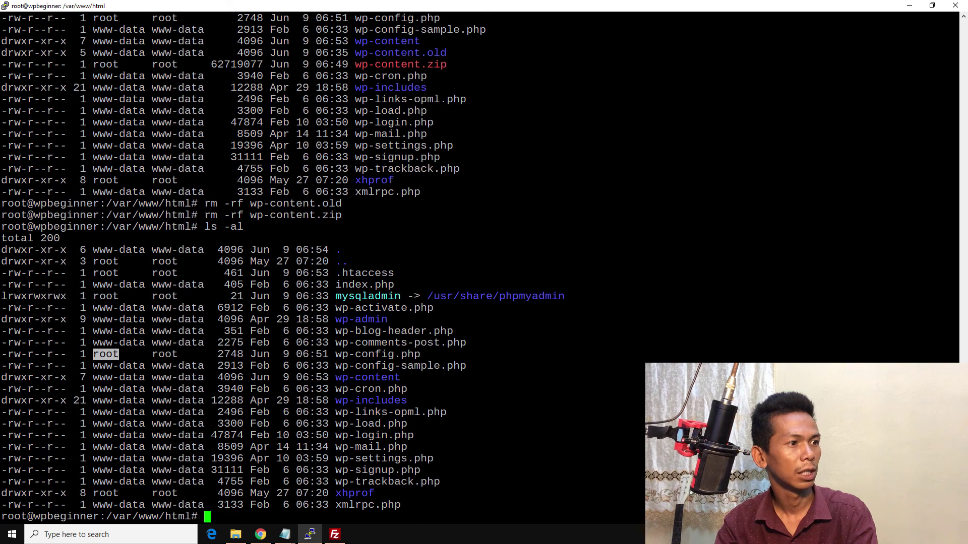
left_click_drag(329, 353, 420, 353)
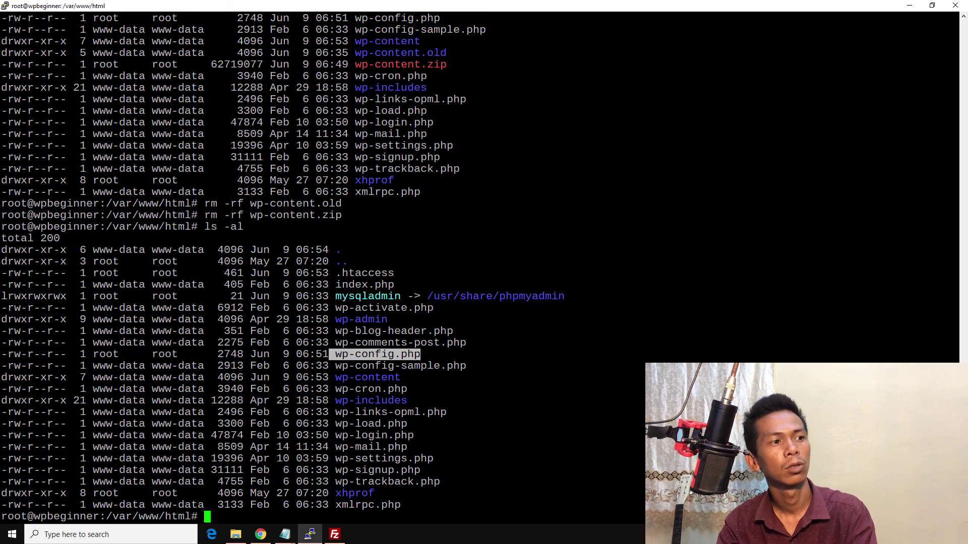
left_click(325, 435)
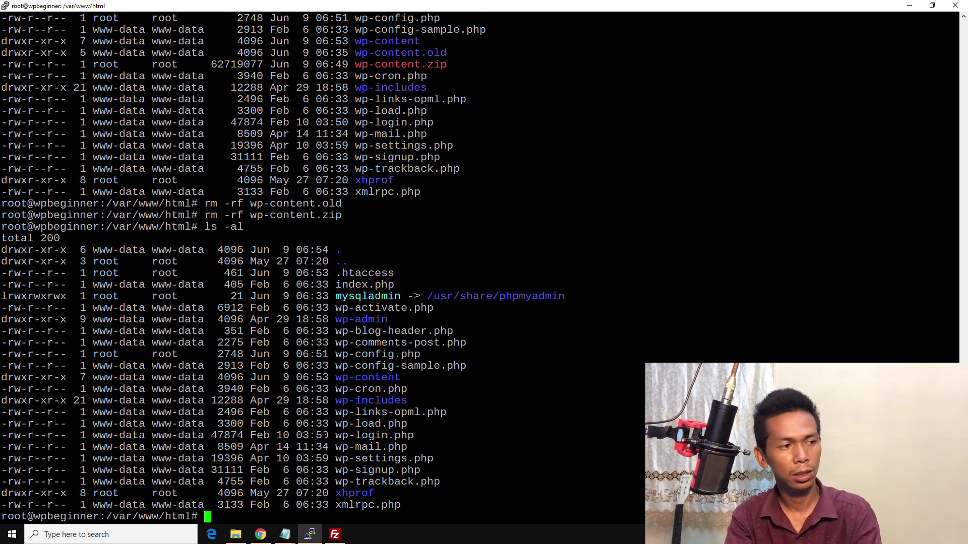
type("ch")
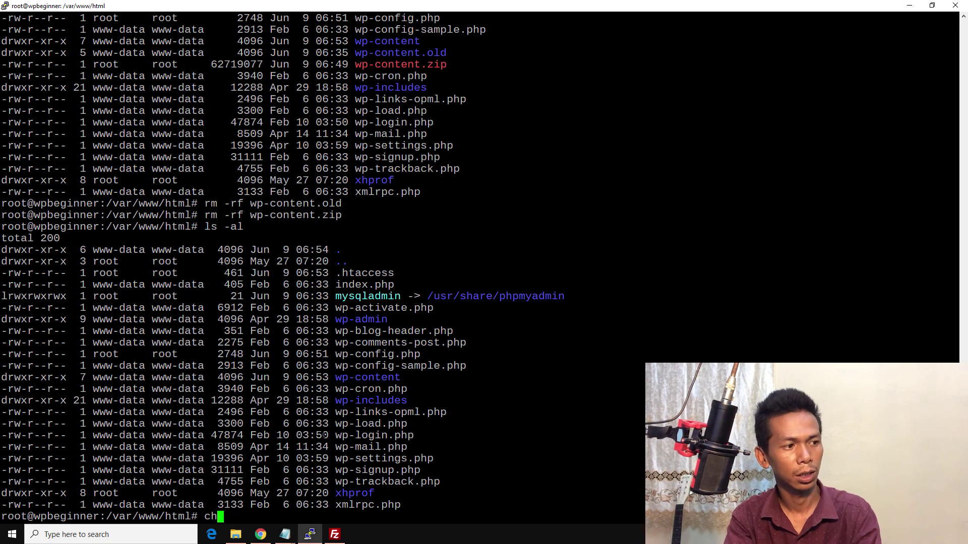
type("o")
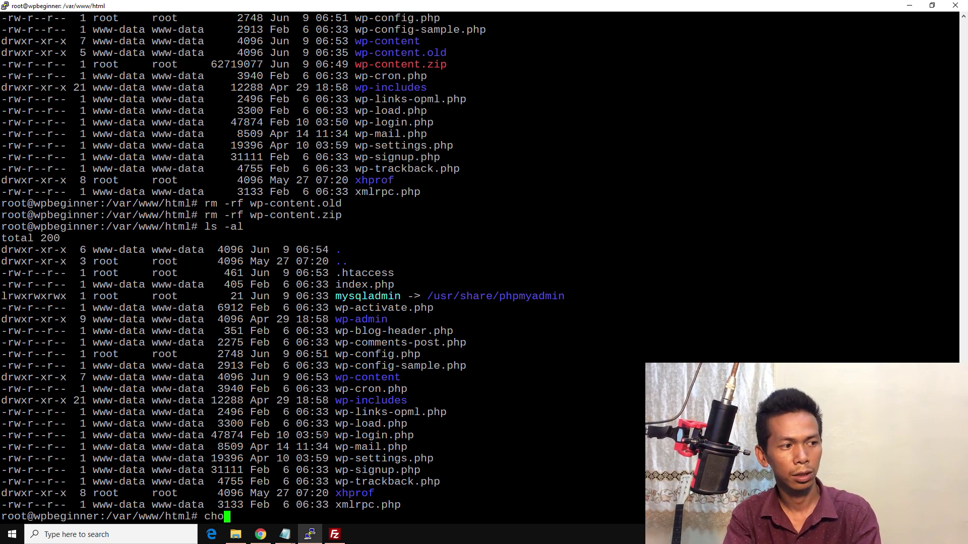
type("wn -R")
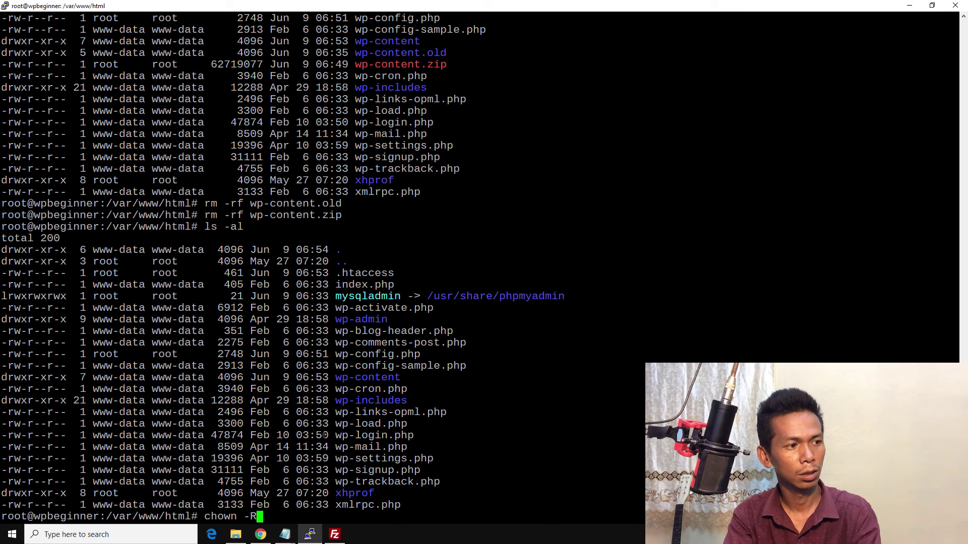
type(" www")
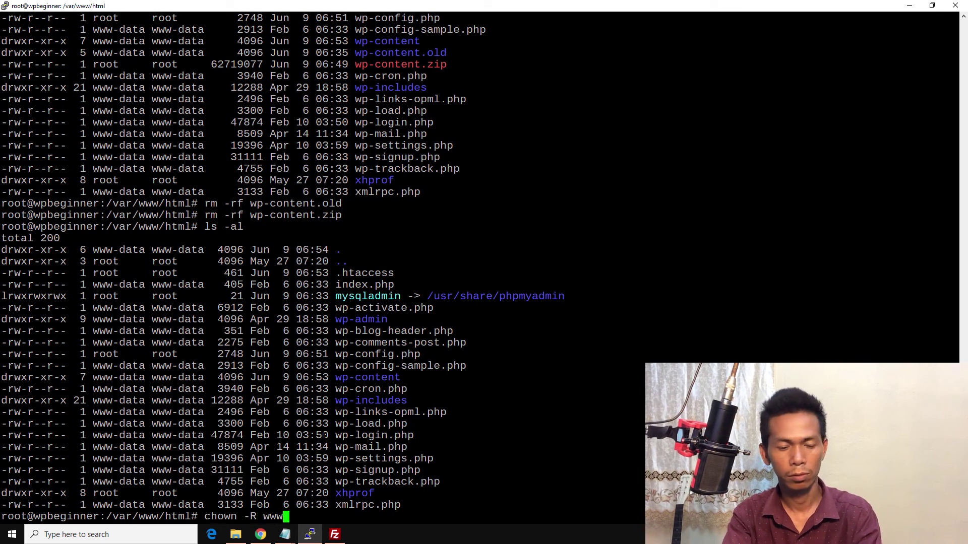
type("-data:")
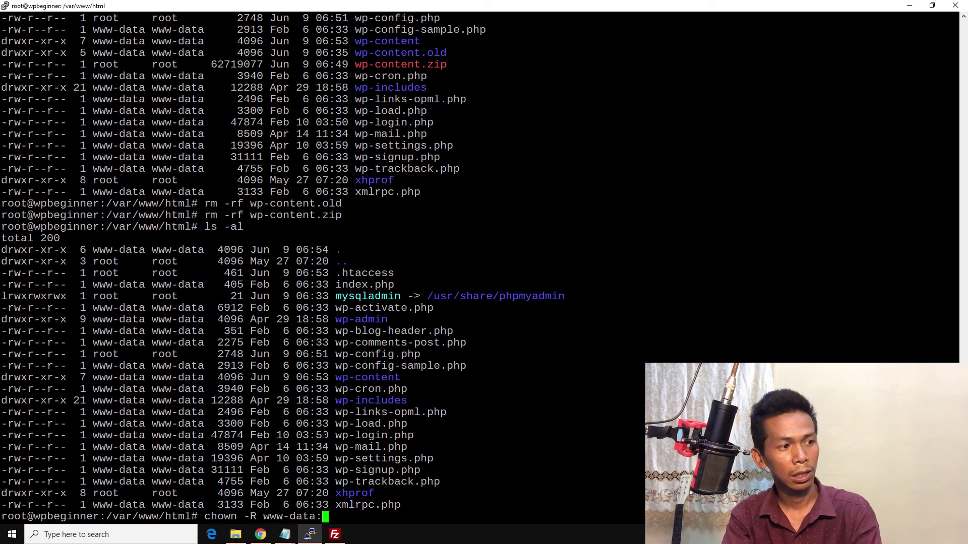
type("wwp")
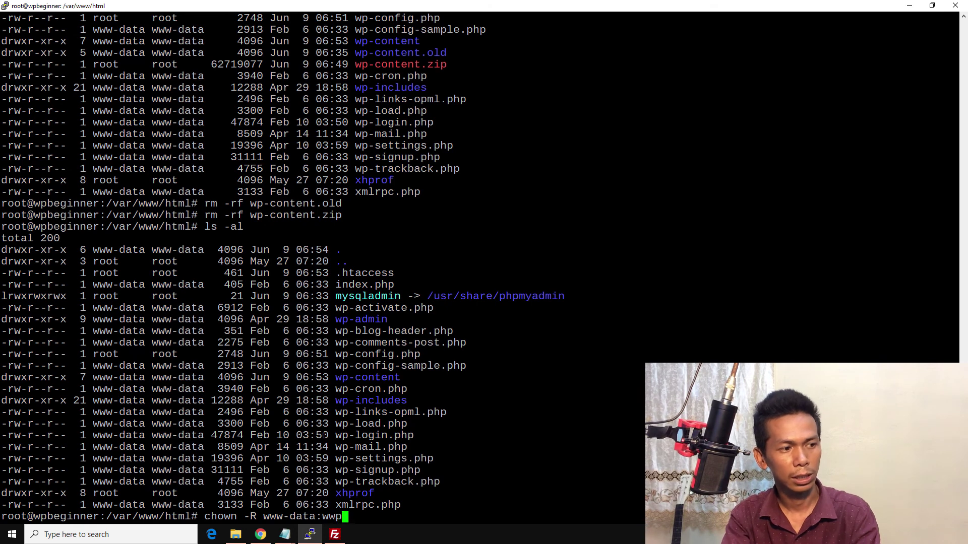
Step: Discard the half-typed chown command and change to the home directory with cd ~
key("BackSpace")
type("d")
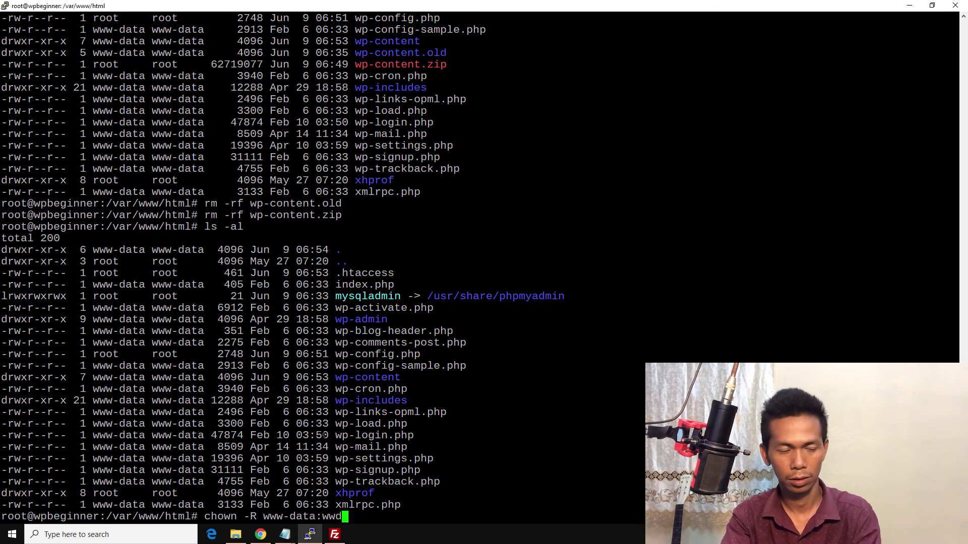
key("BackSpace")
type("p")
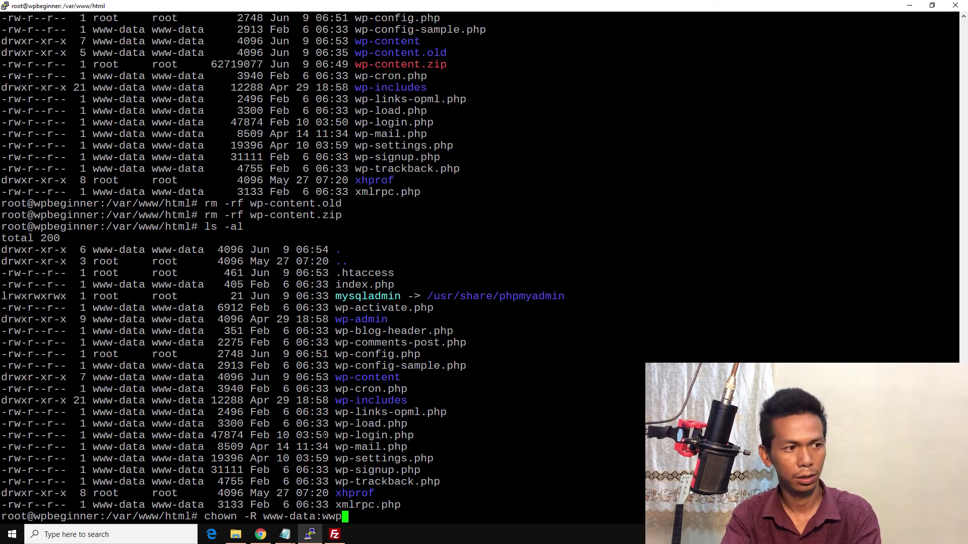
key("BackSpace")
type("w-dat")
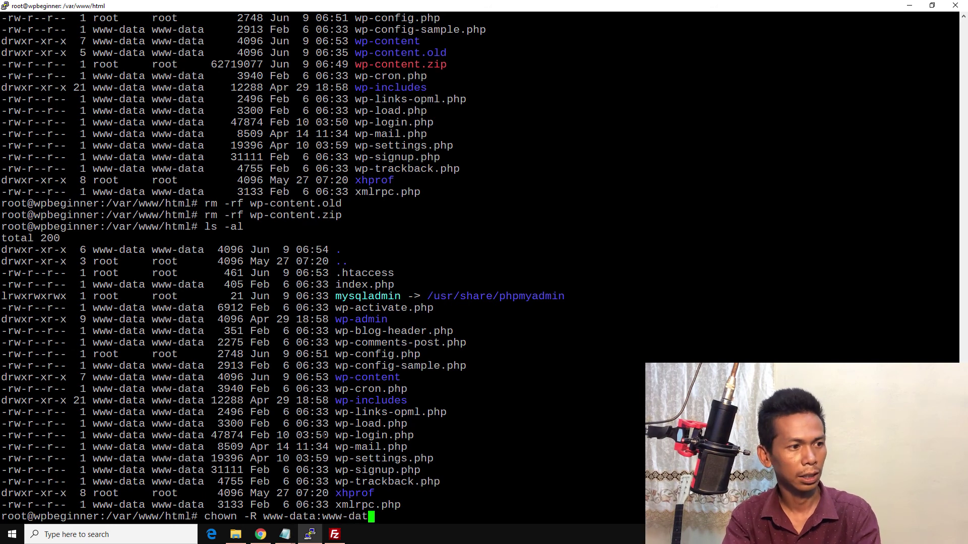
type("a")
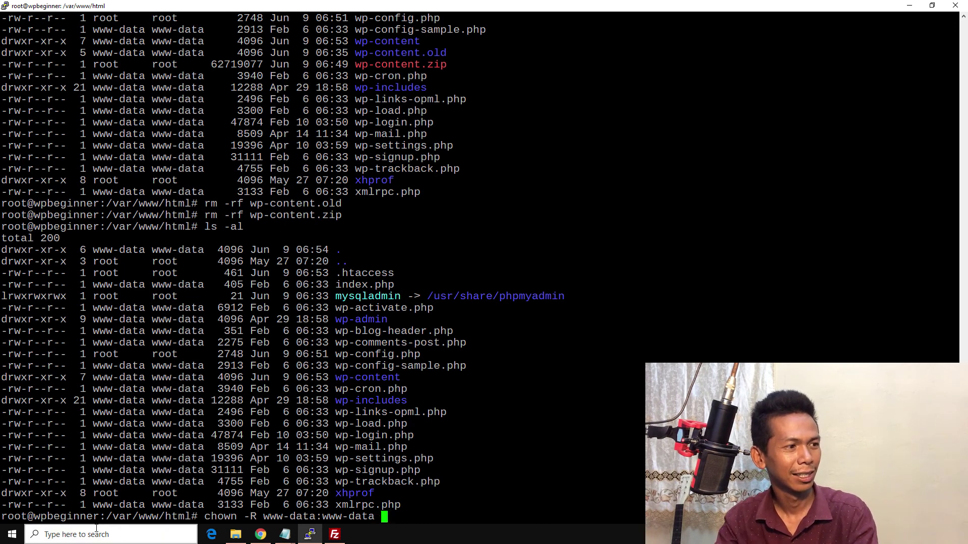
left_click_drag(106, 516, 189, 516)
key("super+c")
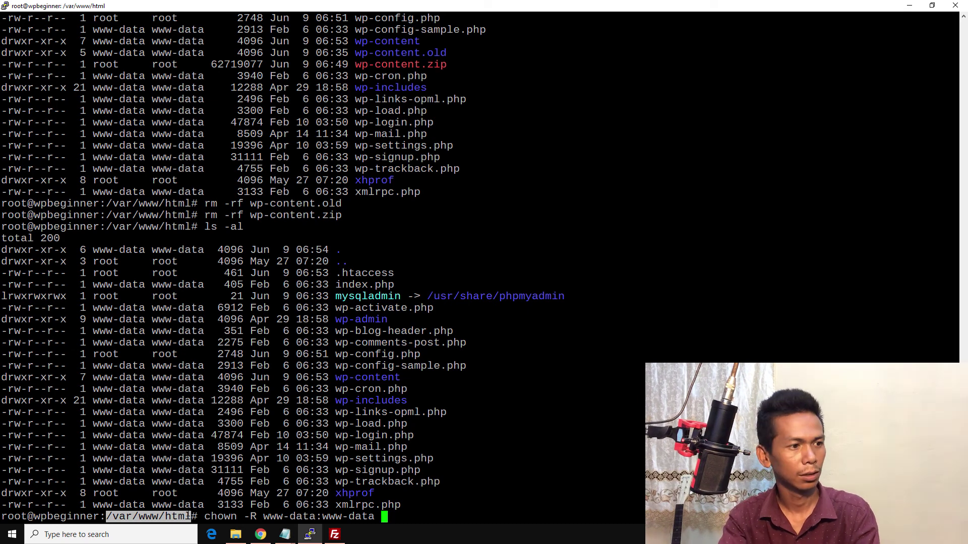
key("BackSpace")
key("BackSpace")
key("BackSpace")
key("BackSpace")
key("BackSpace")
key("BackSpace")
key("BackSpace")
key("BackSpace")
key("BackSpace")
key("BackSpace")
key("BackSpace")
key("BackSpace")
key("BackSpace")
key("BackSpace")
key("BackSpace")
key("BackSpace")
key("BackSpace")
key("BackSpace")
key("BackSpace")
key("Home")
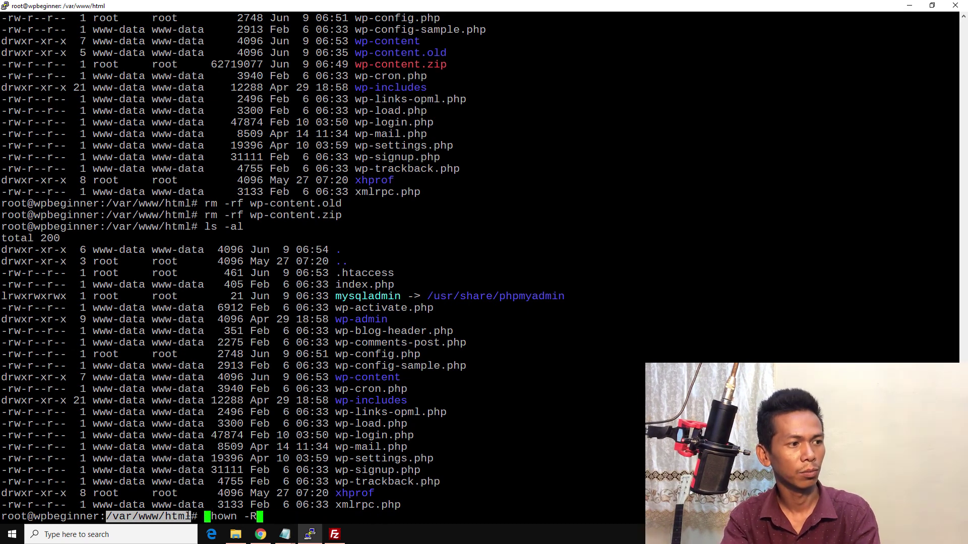
key("ctrl+k")
type("cd ")
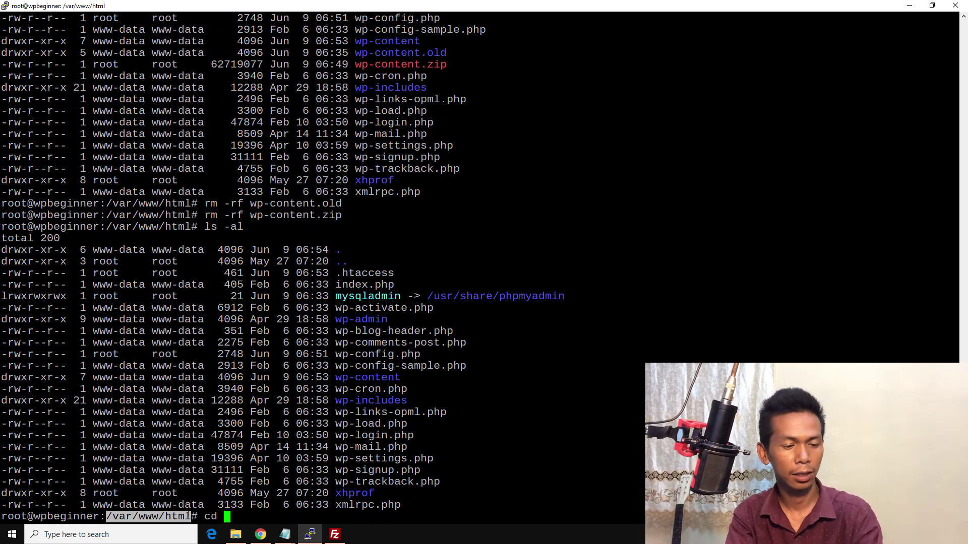
type("~")
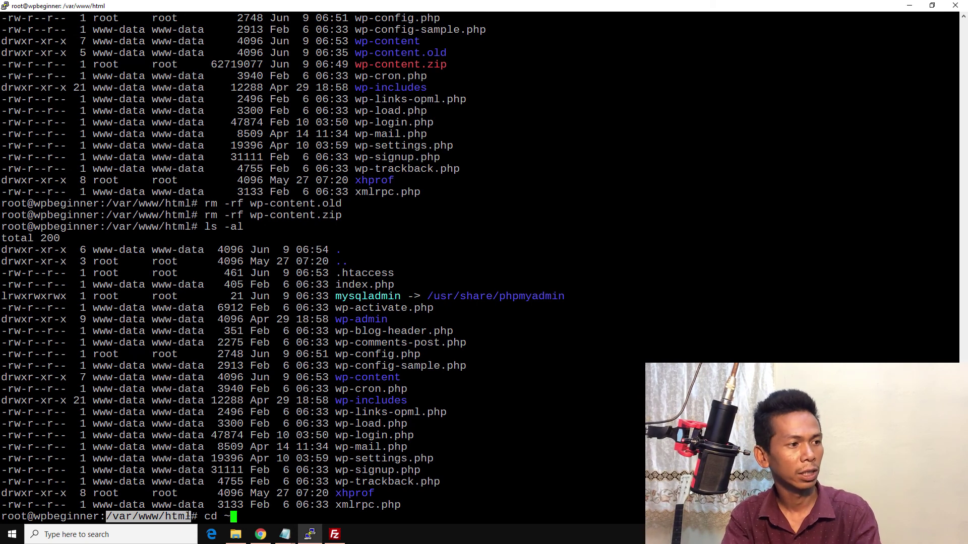
key("Return")
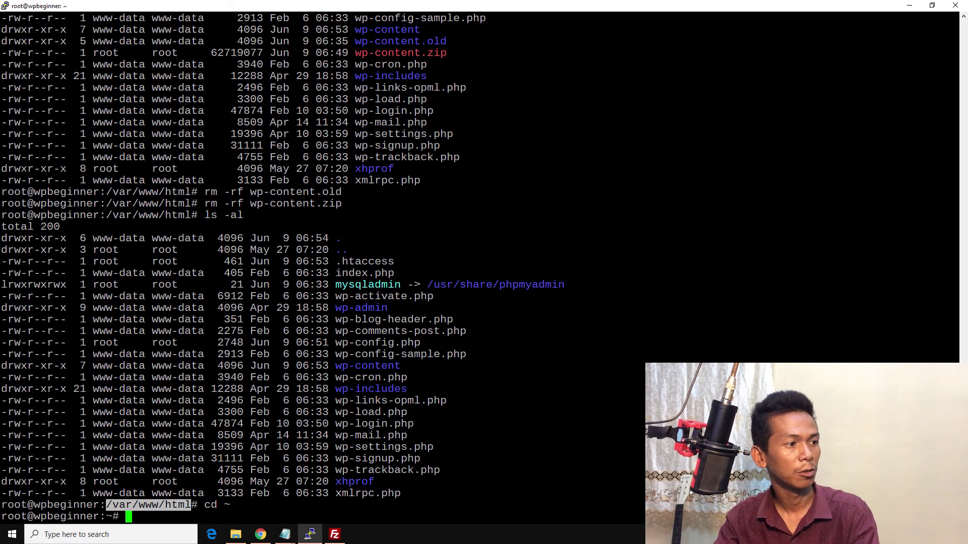
Step: Run chown -R www-data:www-data /var/www/html using the pasted path
left_click_drag(106, 505, 191, 505)
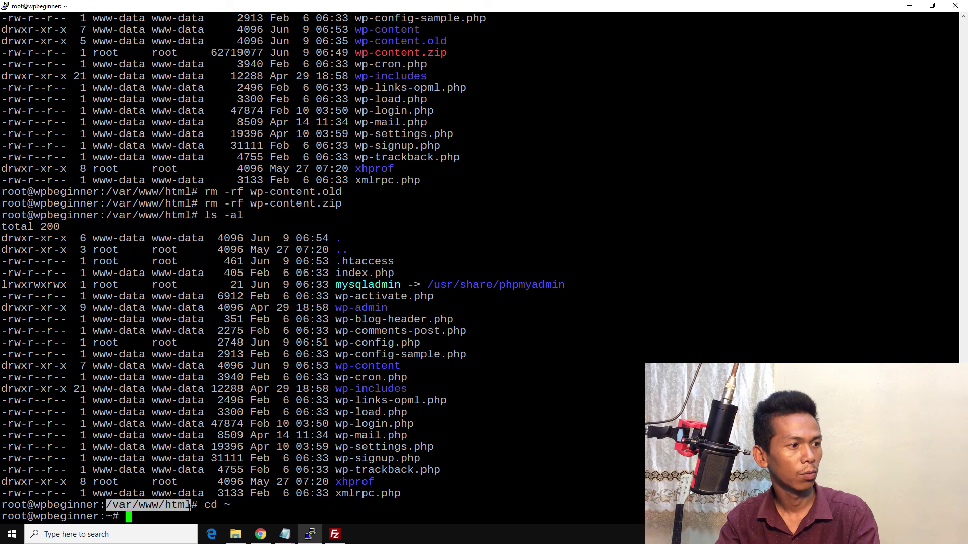
right_click(189, 505)
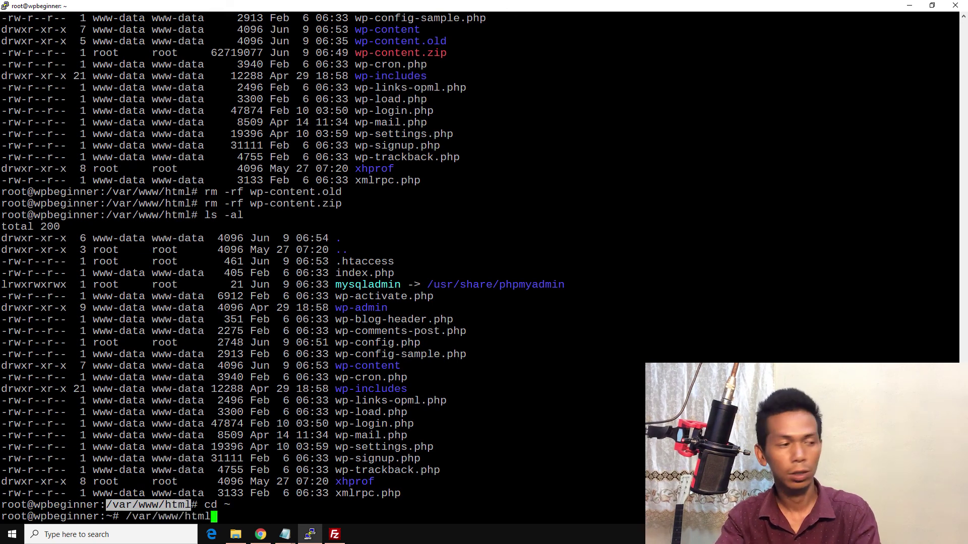
key("Home")
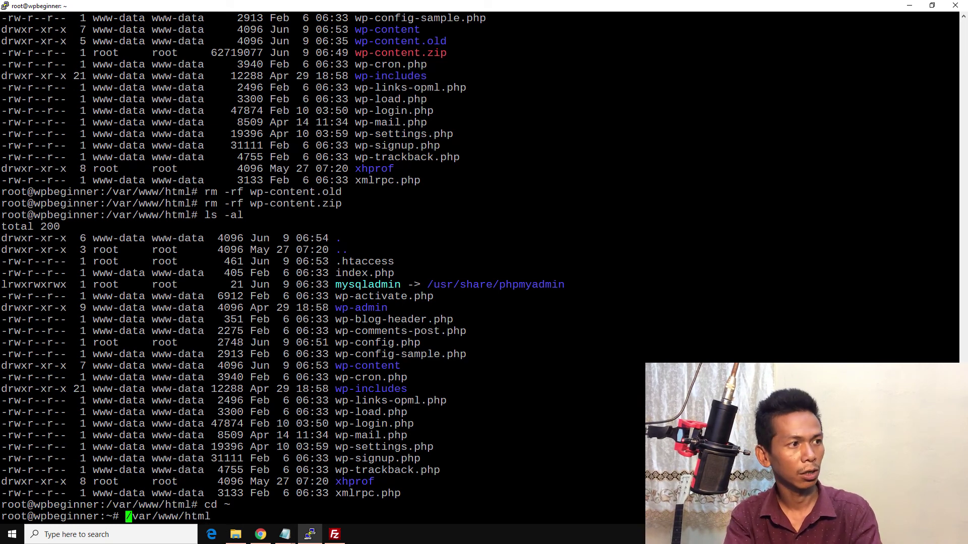
type("w")
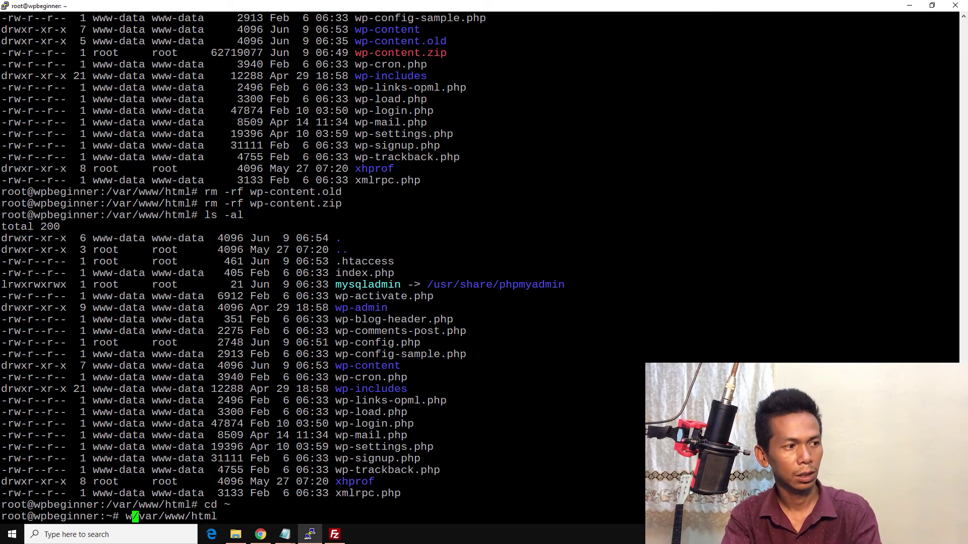
key("BackSpace")
type("chown ")
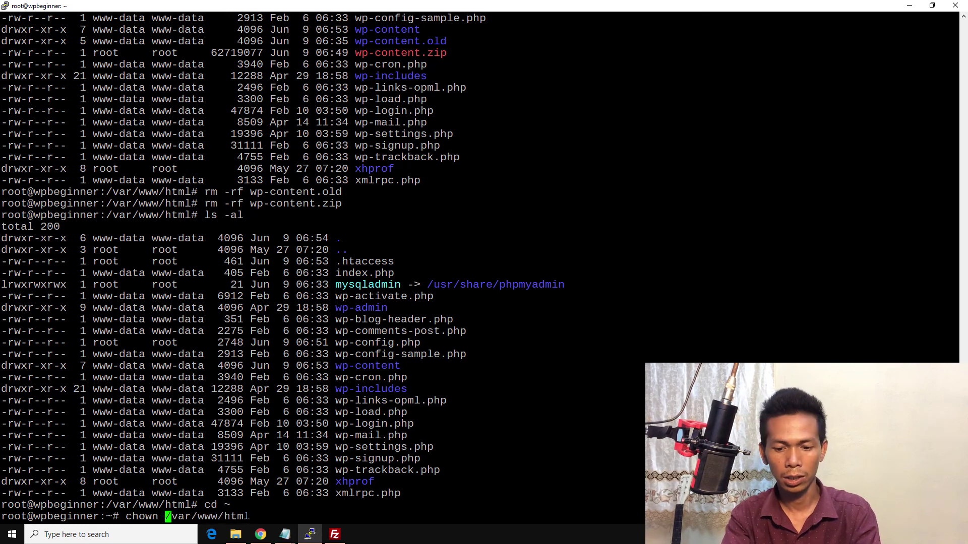
type("-R ")
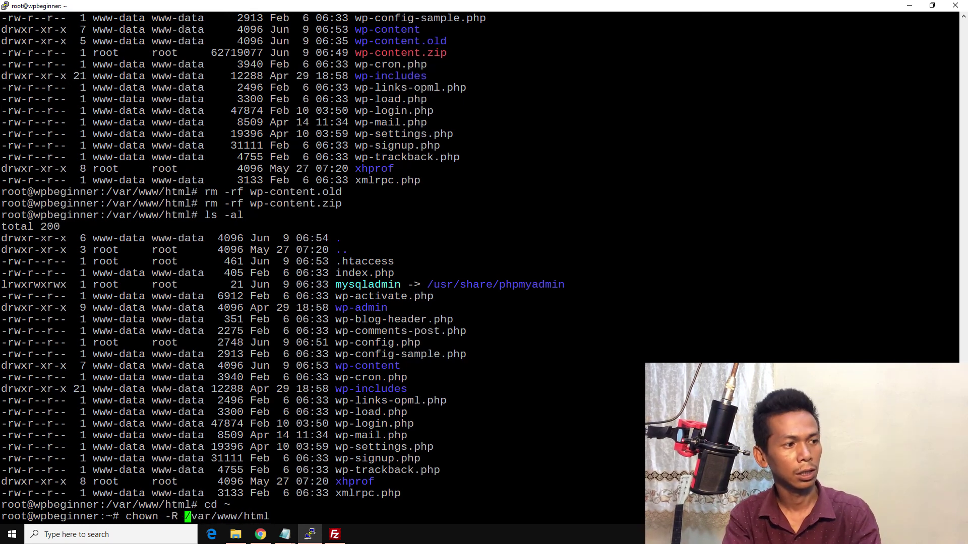
type("www")
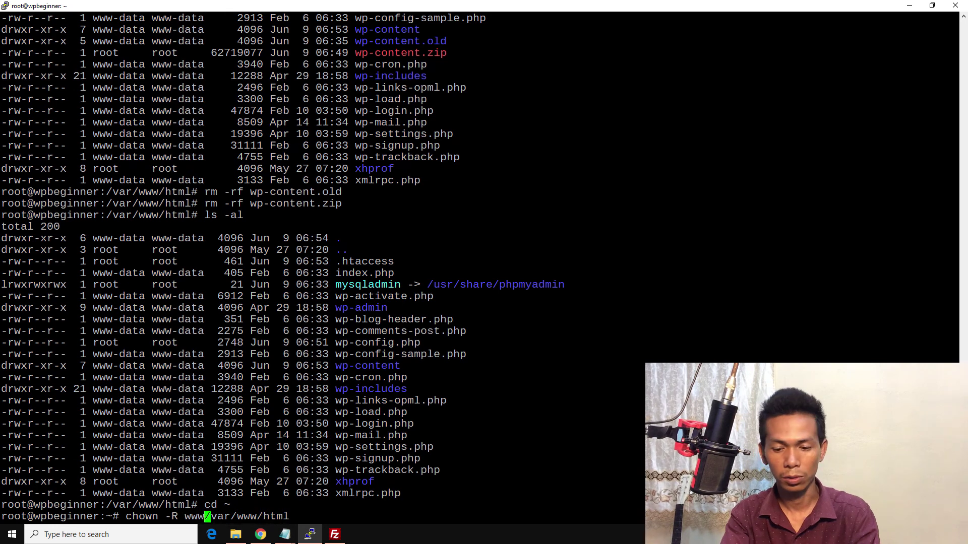
type("-data")
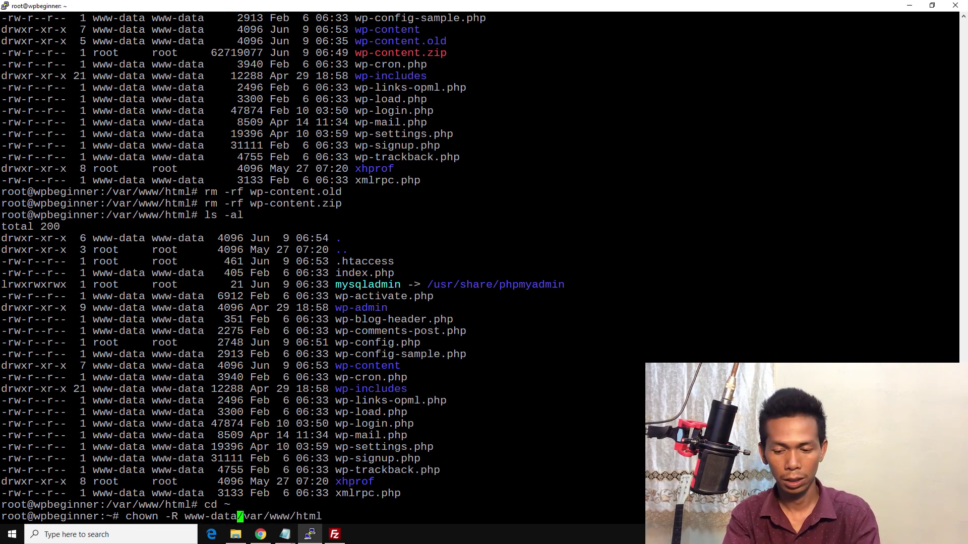
type(":www")
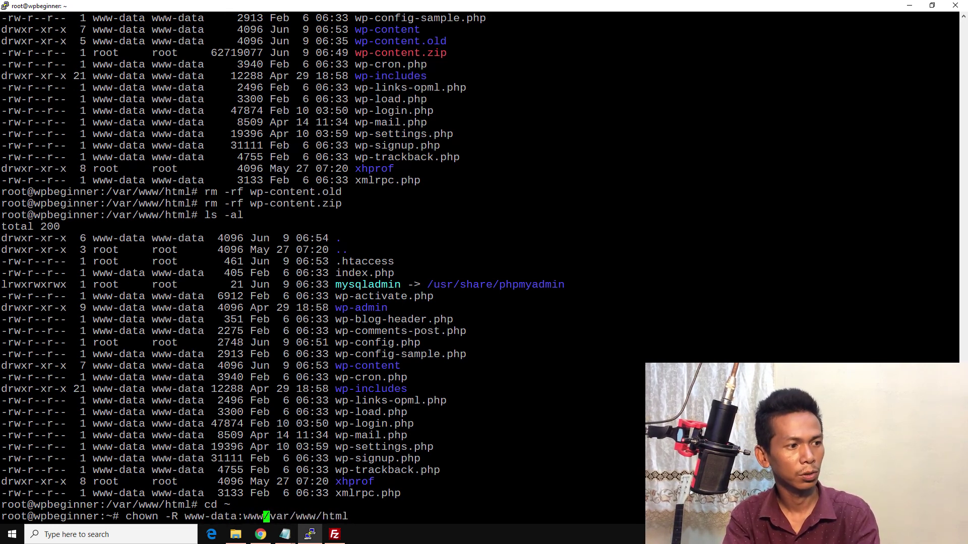
type("-")
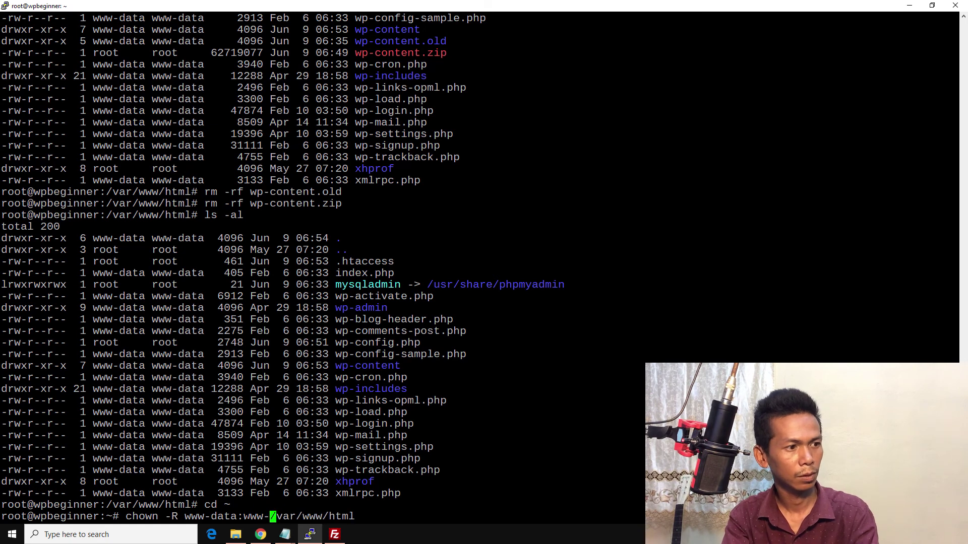
type("data")
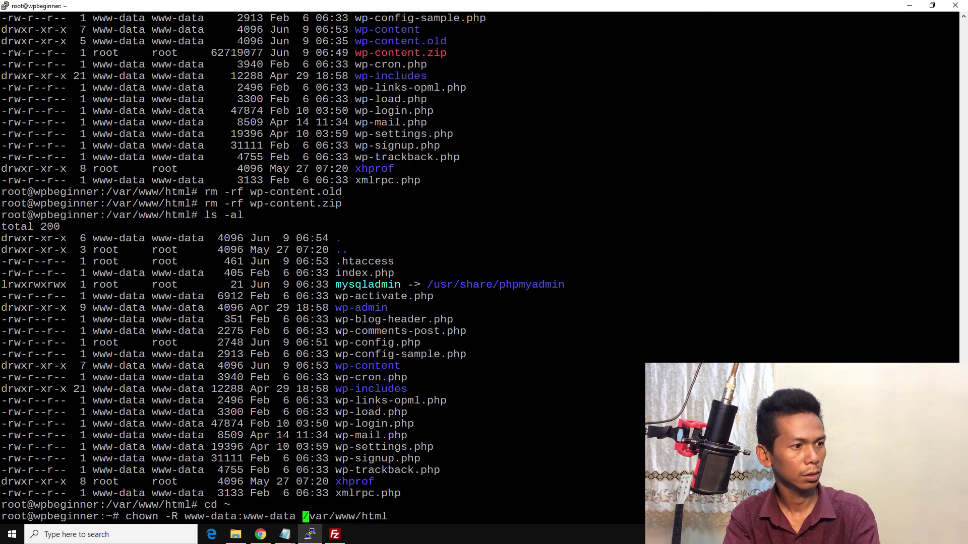
key("Return")
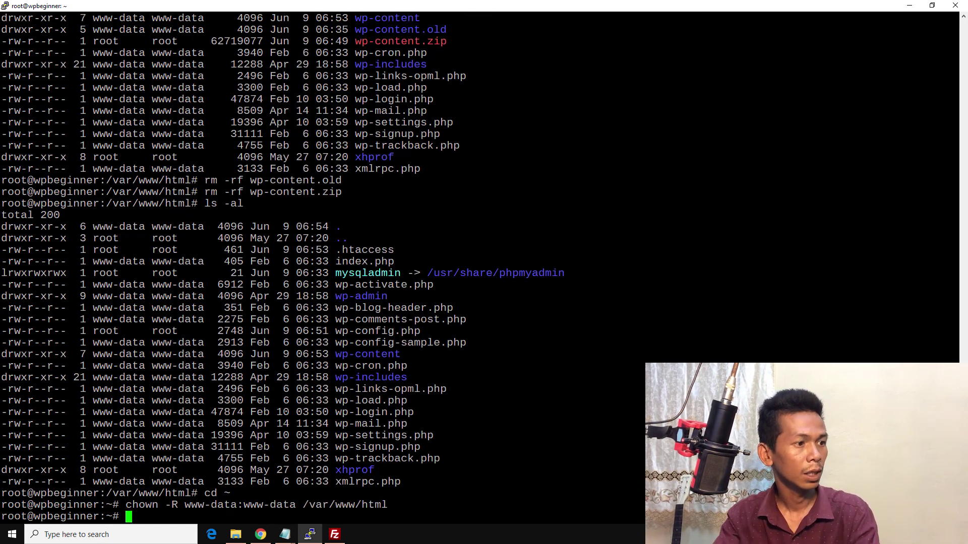
Step: Run ls -al /var/www/html and check that every entry is now owned by www-data
key("Up")
key("Up")
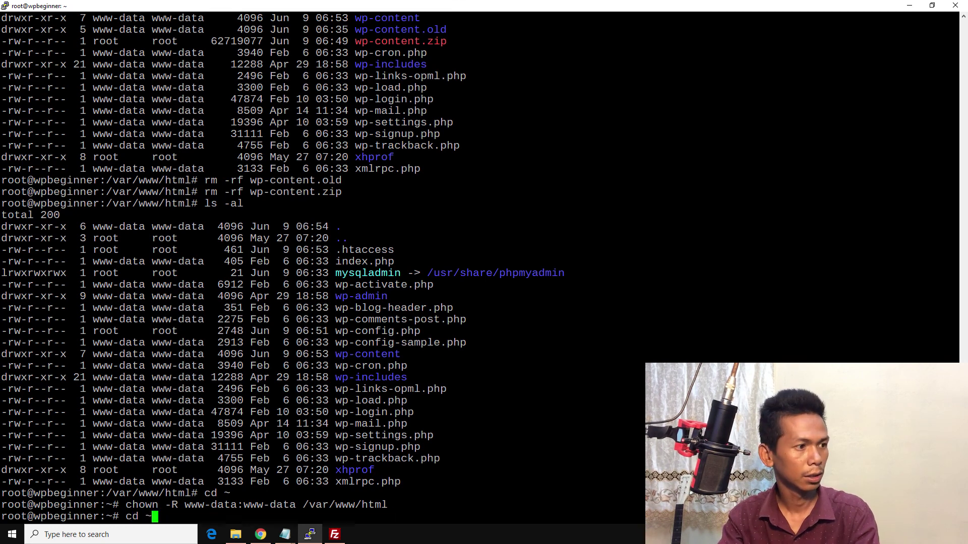
key("Up")
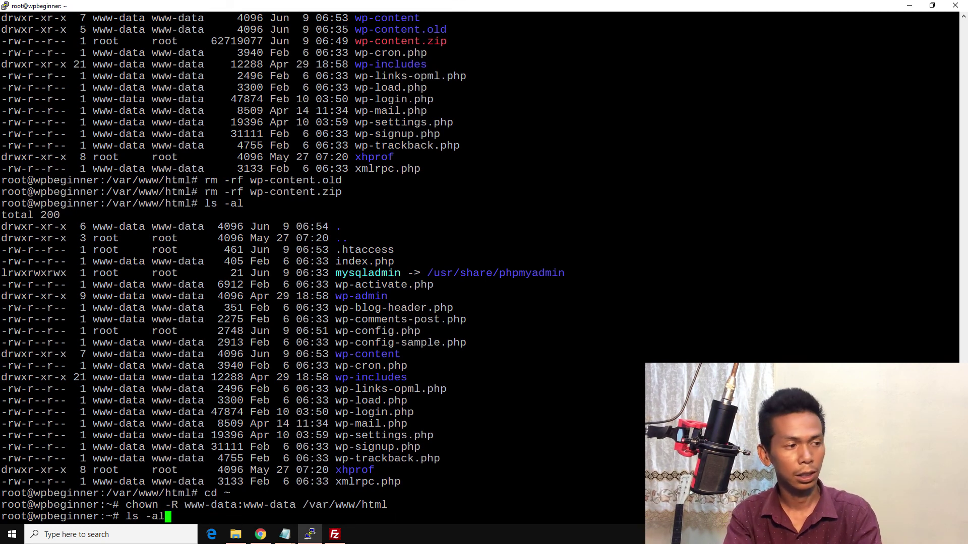
type("/var/ww")
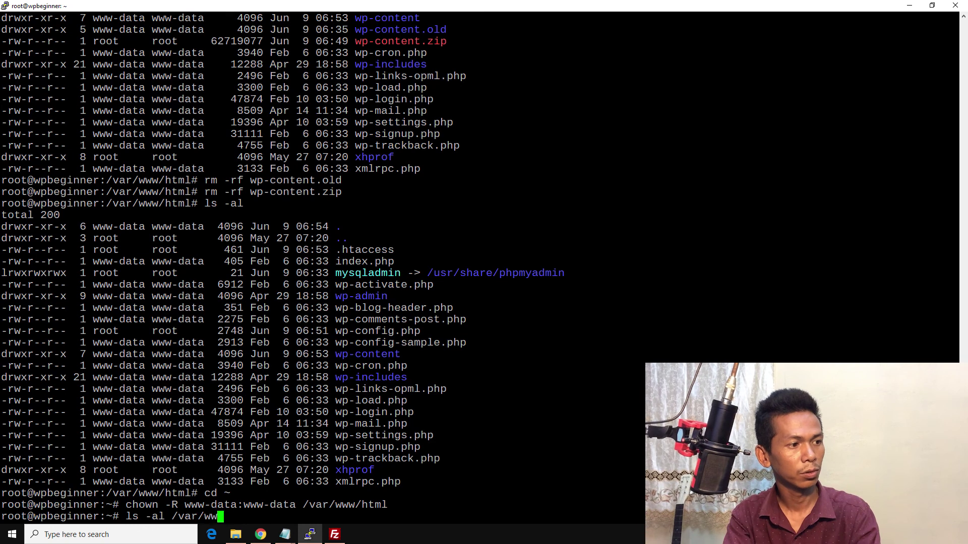
type("w/")
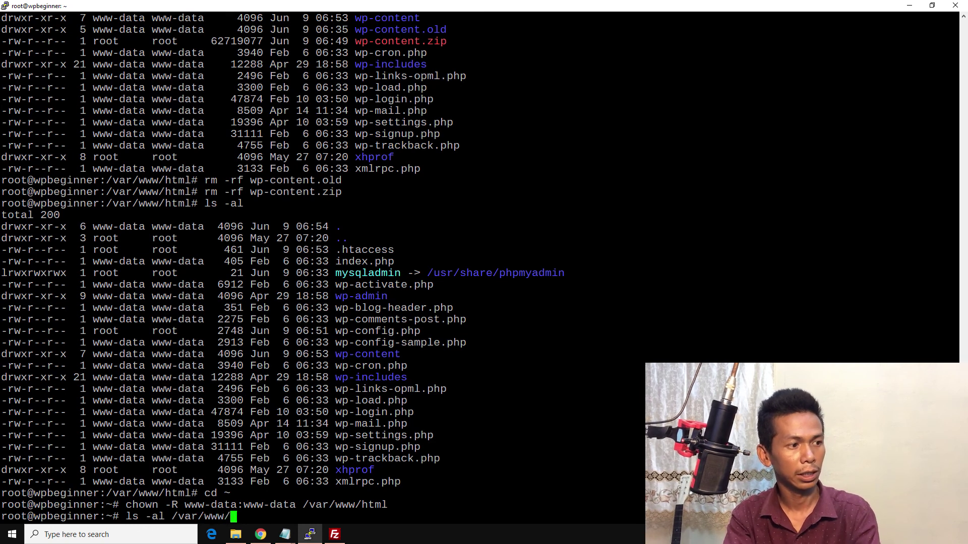
type("html")
key("Return")
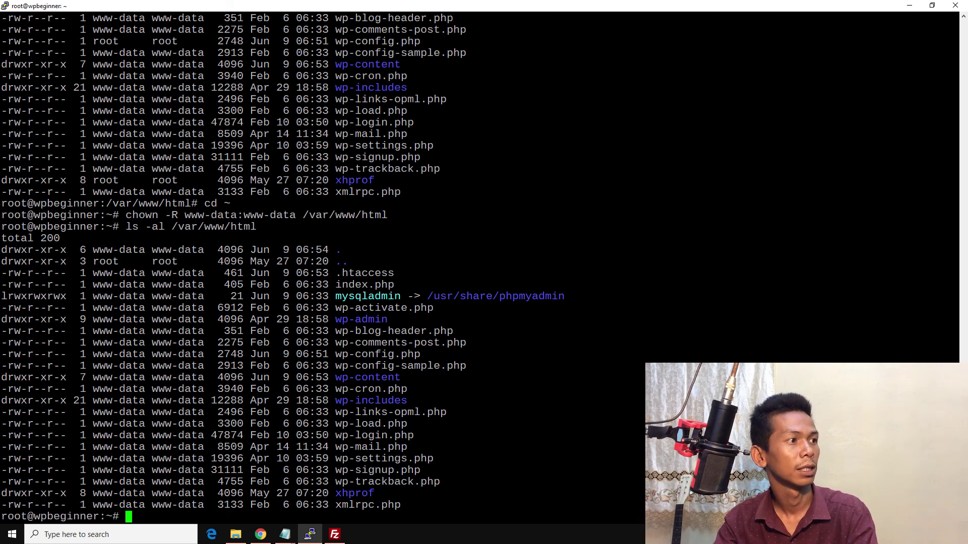
mouse_move(8, 285)
left_mouse_down()
mouse_move(20, 285)
mouse_move(20, 273)
left_mouse_up()
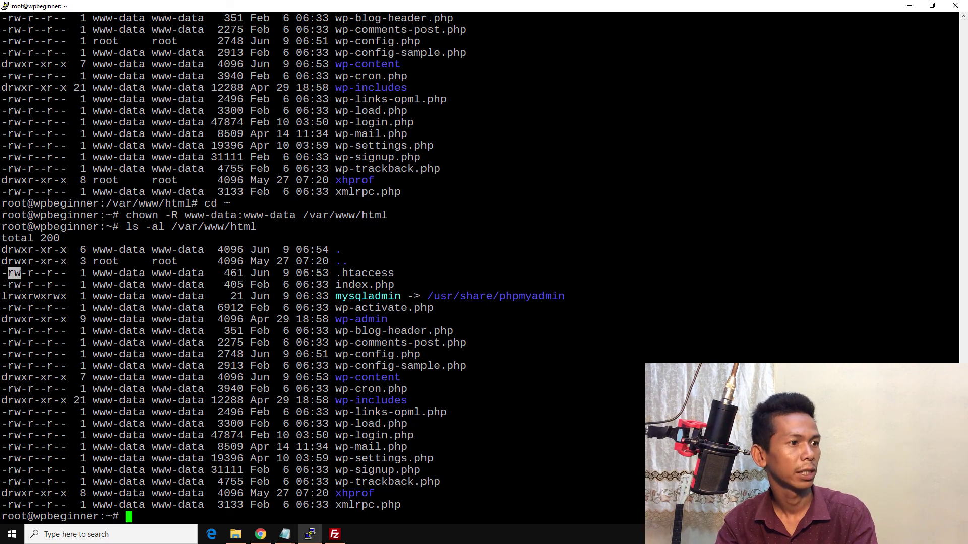
Step: Use Visit Site in the WordPress admin bar to load the live home page
left_click(260, 535)
left_click(180, 9)
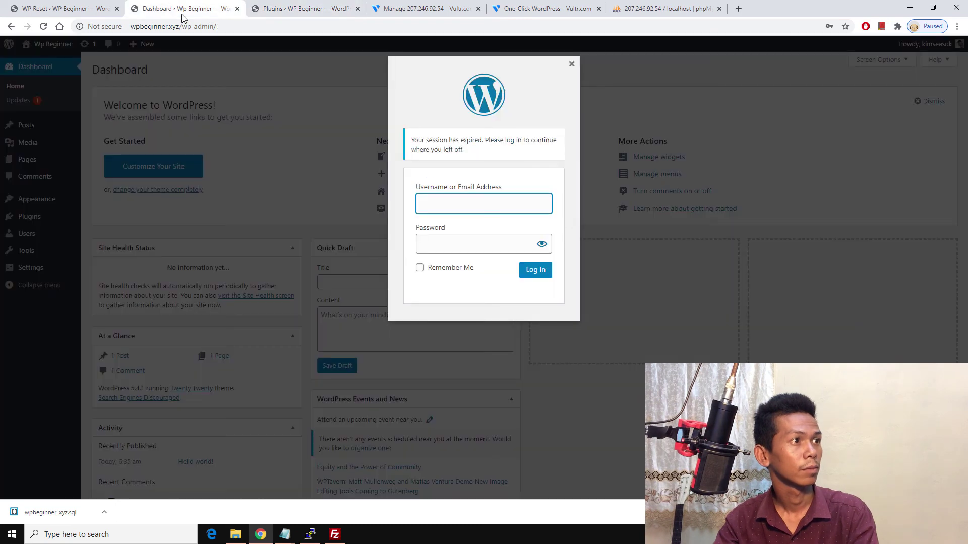
left_click(282, 9)
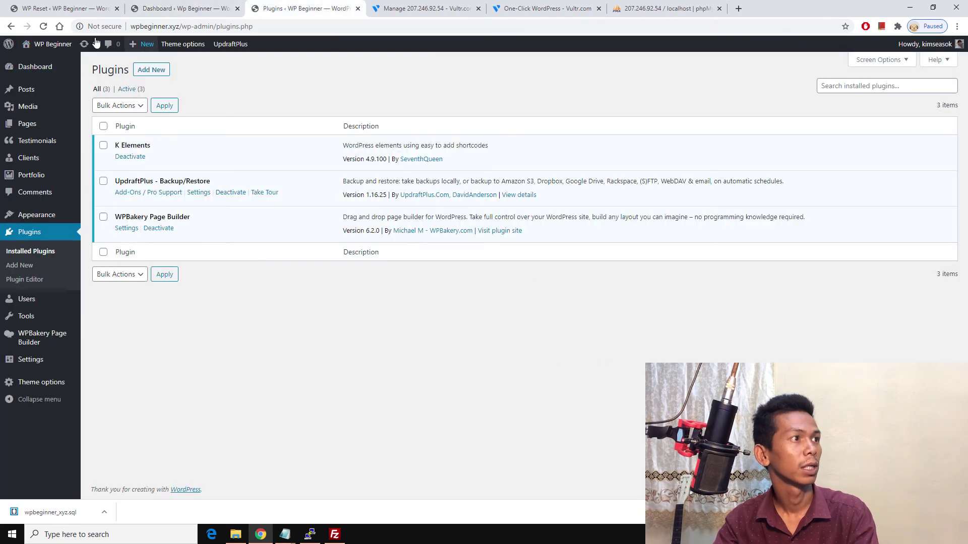
mouse_move(46, 46)
left_click(35, 62)
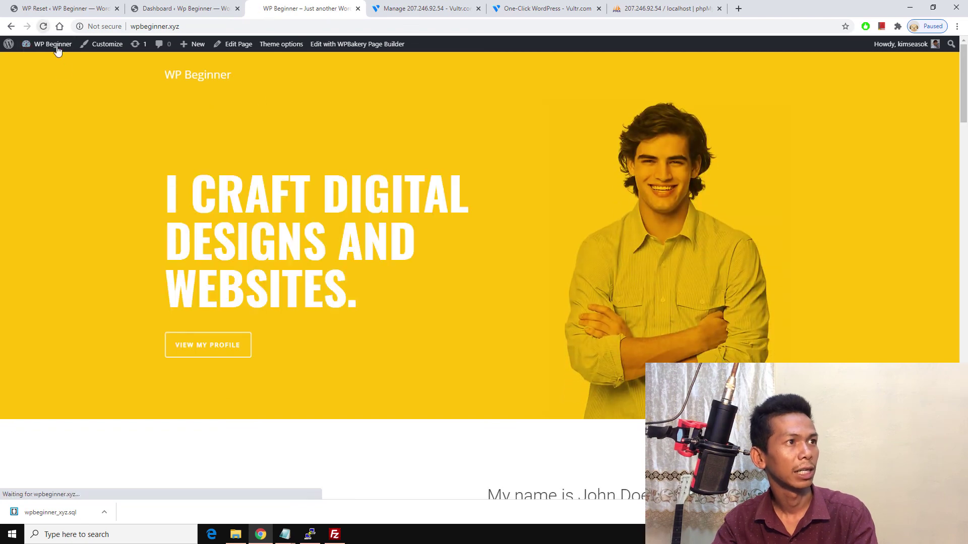
left_click(310, 535)
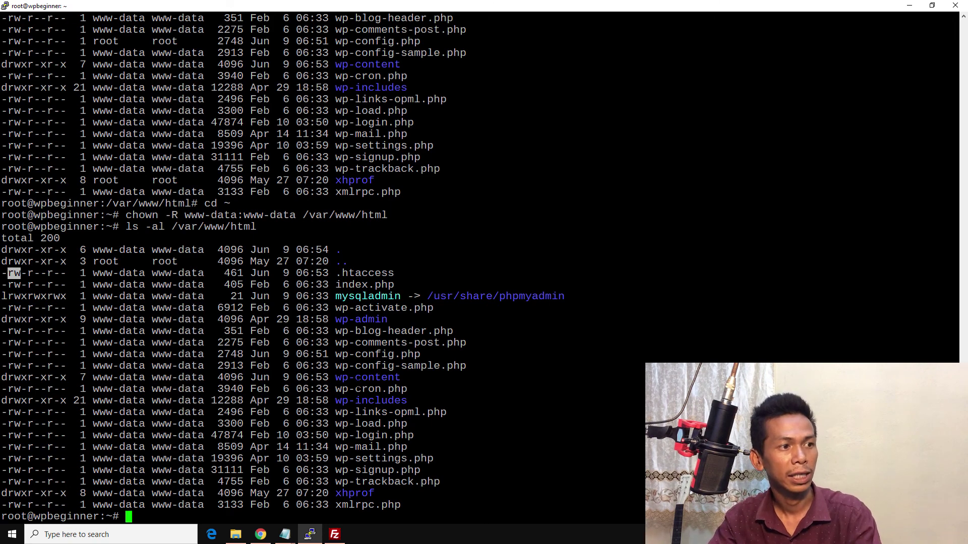
Step: Open wp-content/plugins on the server and rename k-elements to k-elements.old
left_click(334, 534)
left_click(412, 359)
double_click(412, 358)
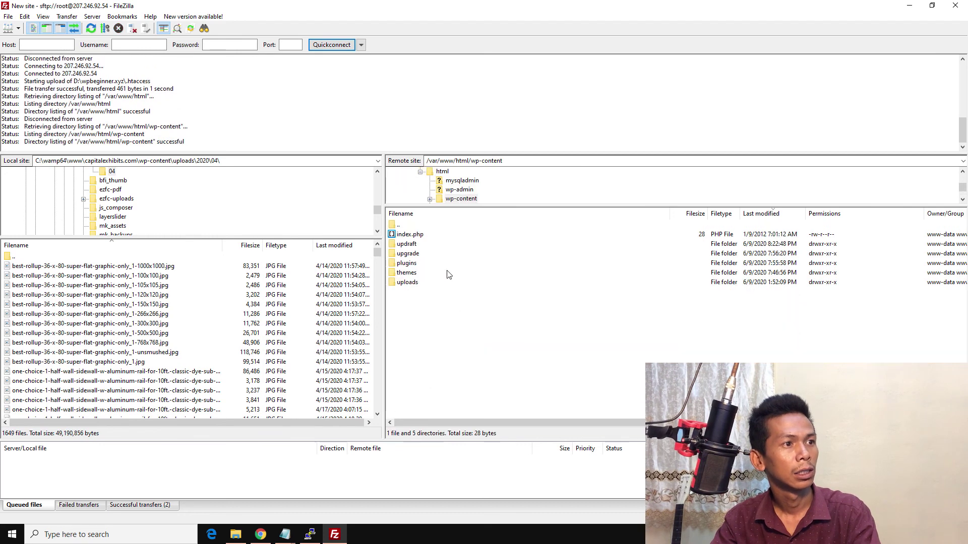
double_click(406, 263)
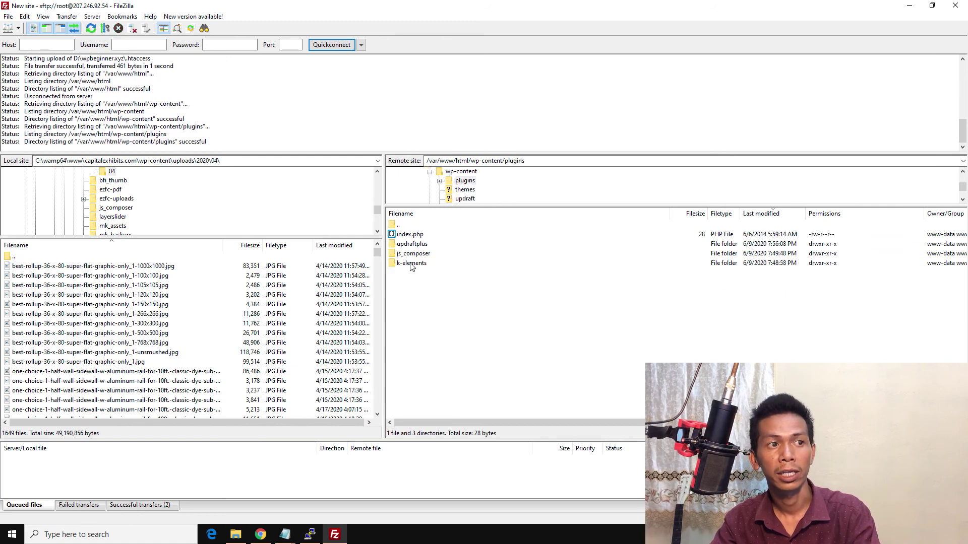
right_click(410, 264)
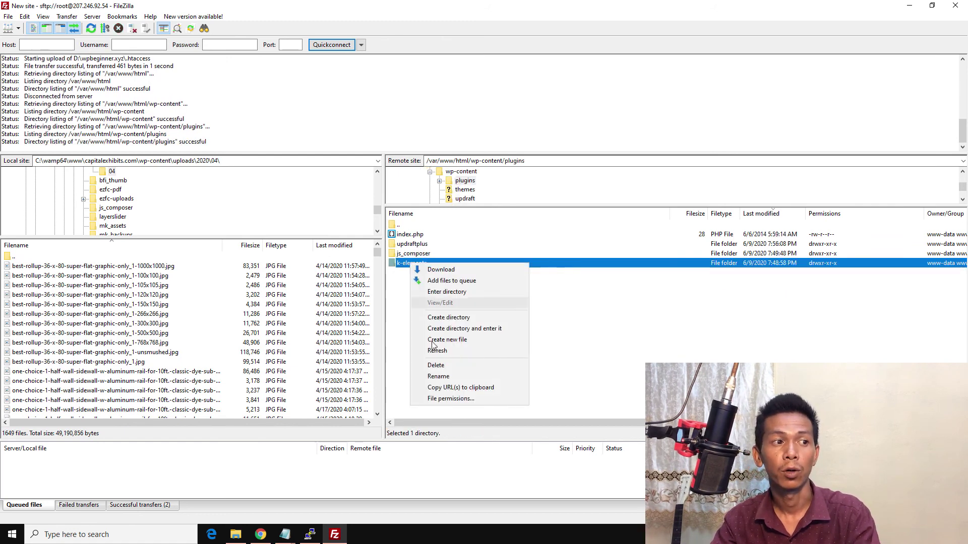
left_click(439, 376)
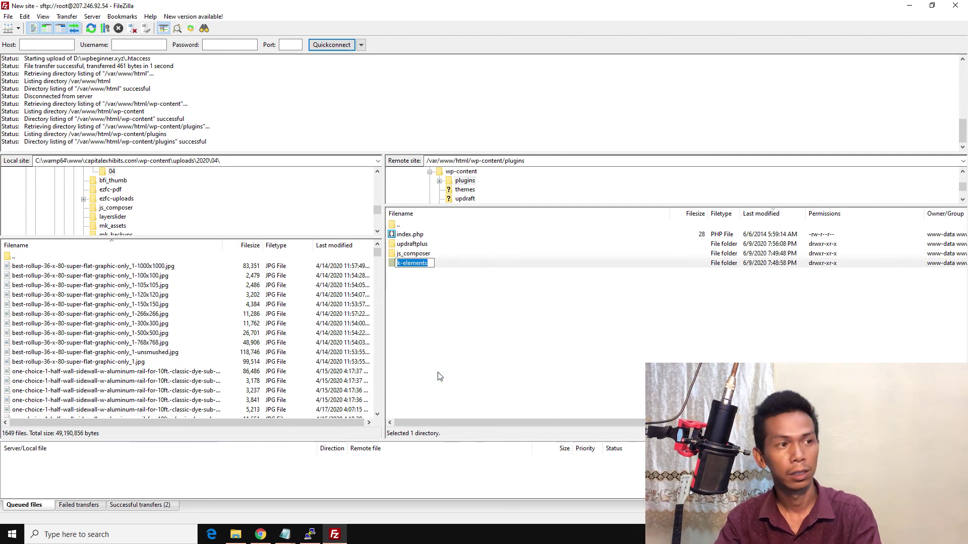
key("End")
type(".or")
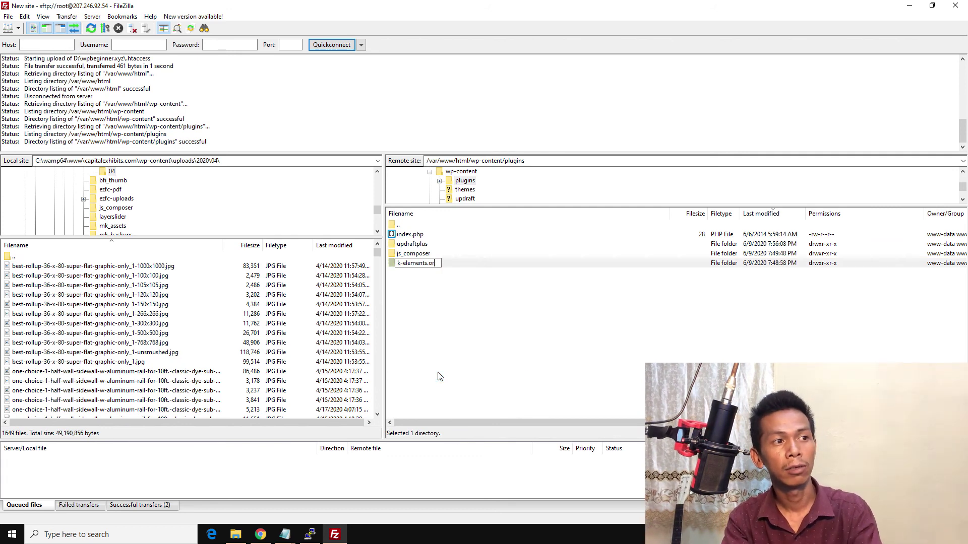
type("d")
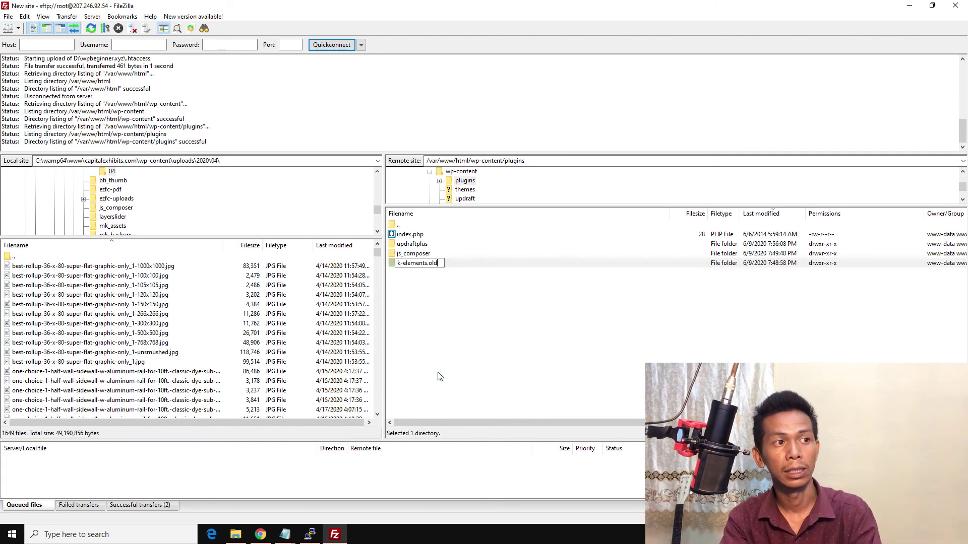
key("Return")
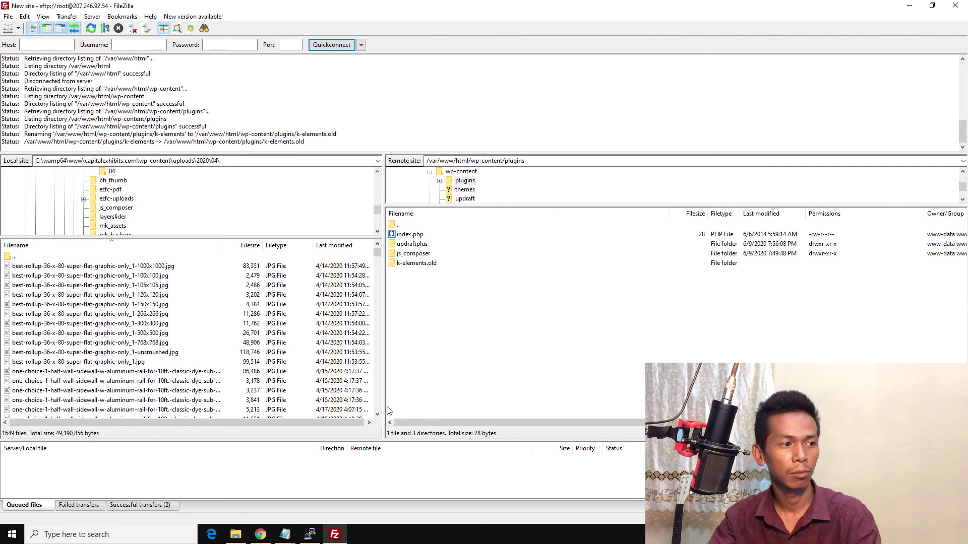
Step: Check the live site, then rename k-elements.old back to k-elements
left_click(283, 535)
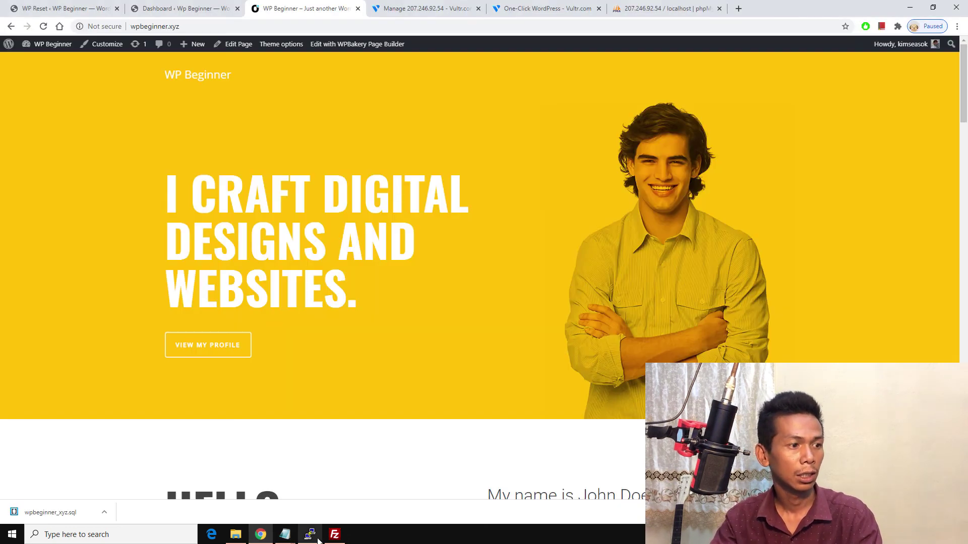
left_click(334, 535)
right_click(427, 264)
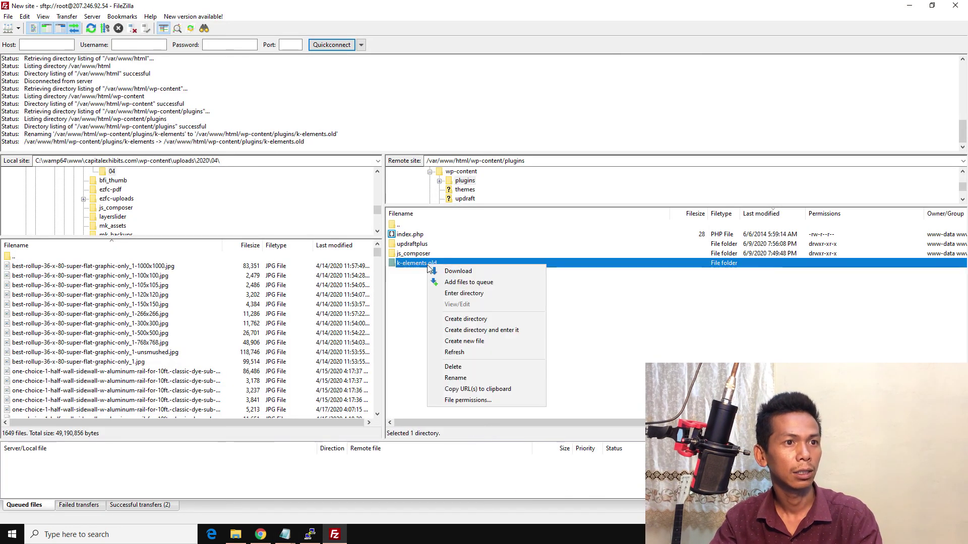
left_click(452, 378)
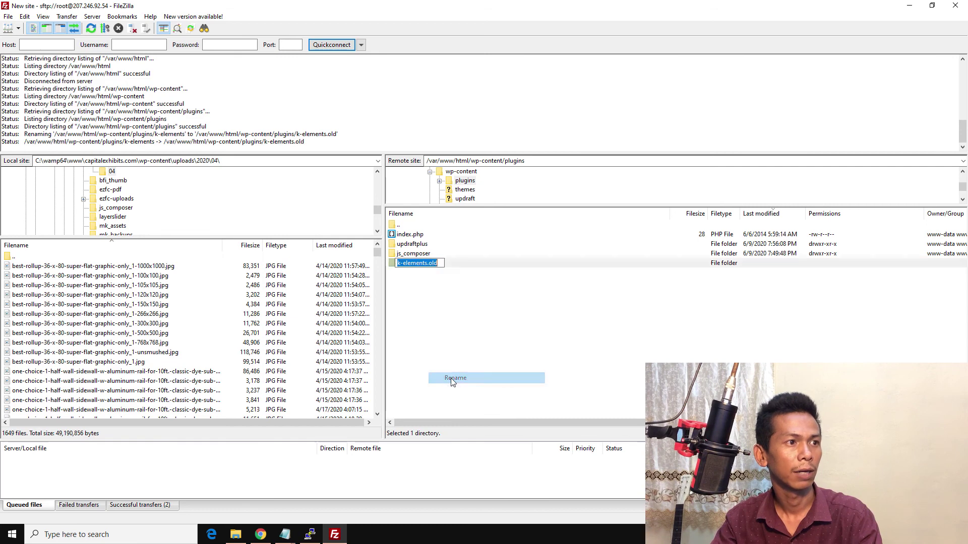
key("BackSpace")
key("BackSpace")
key("BackSpace")
key("BackSpace")
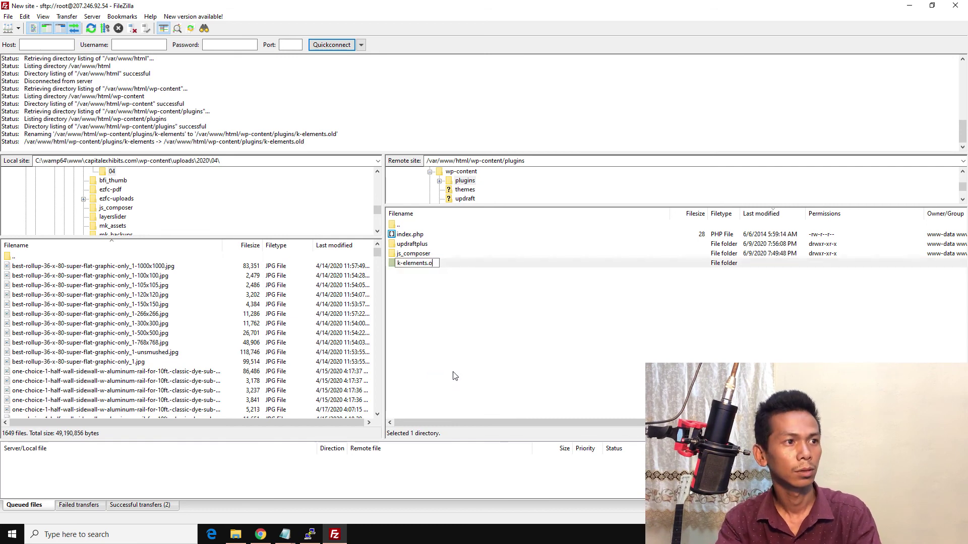
key("Return")
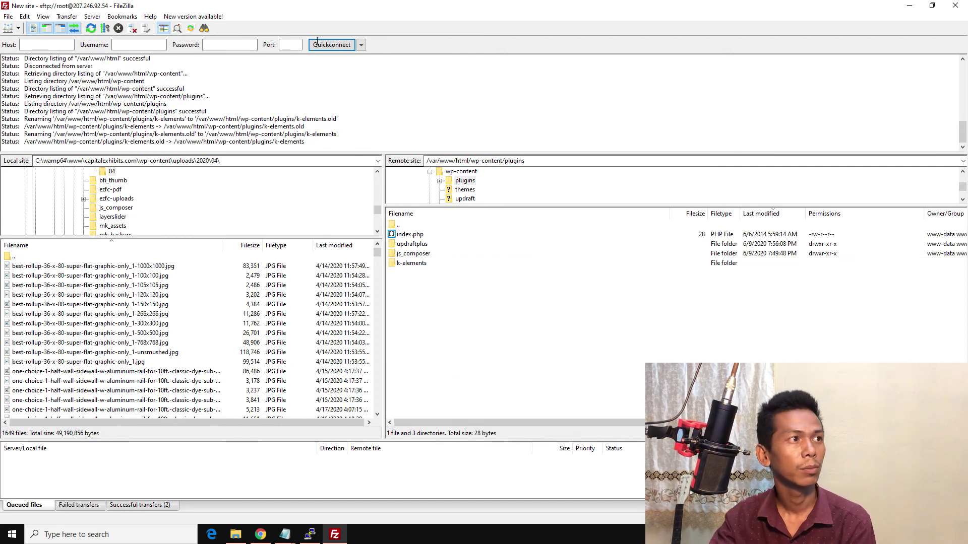
Step: In Site Manager, set the New site's logon type for user root to Key file
left_click(8, 16)
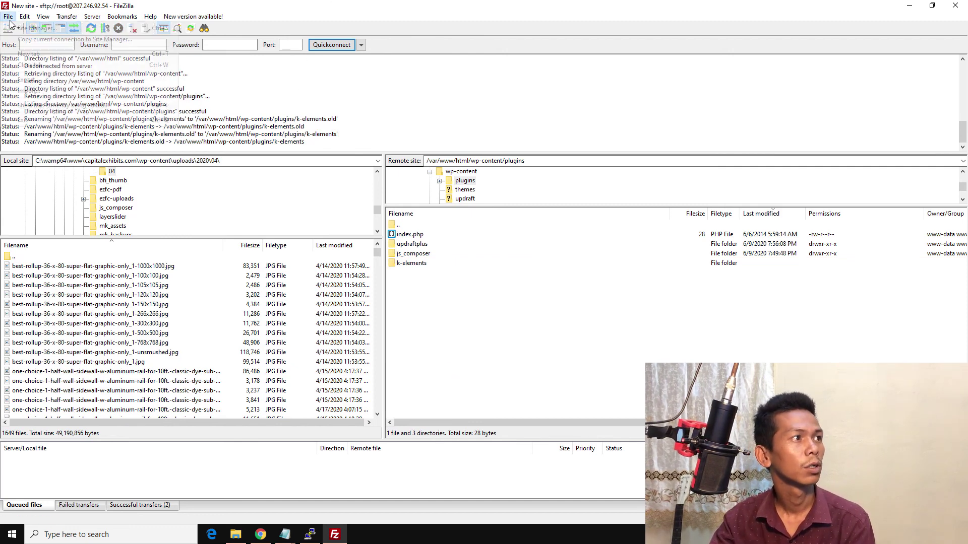
left_click(30, 28)
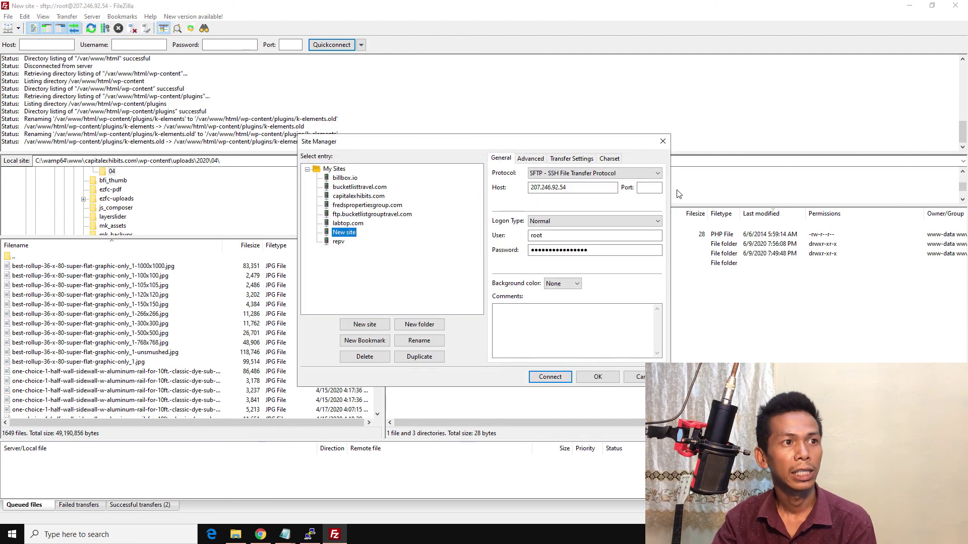
left_click(557, 239)
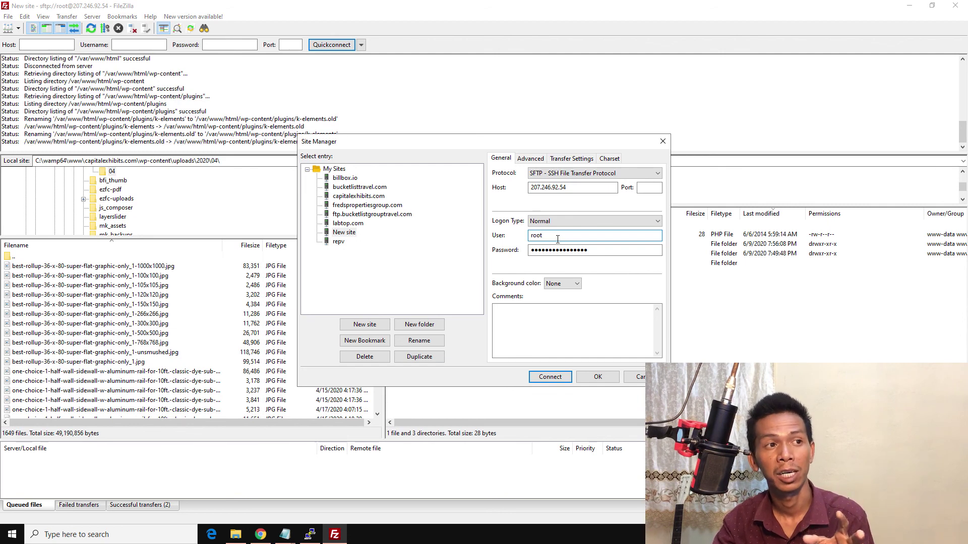
double_click(557, 236)
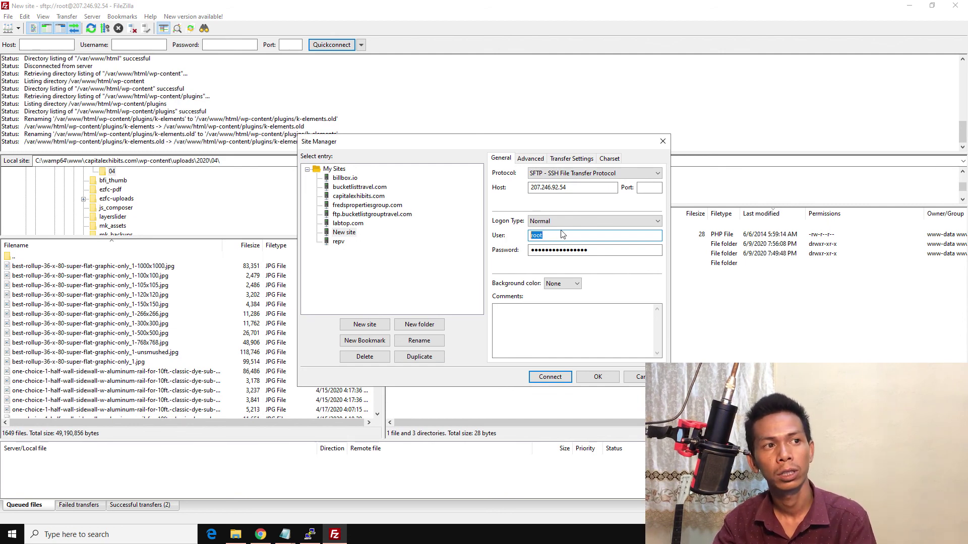
left_click(575, 222)
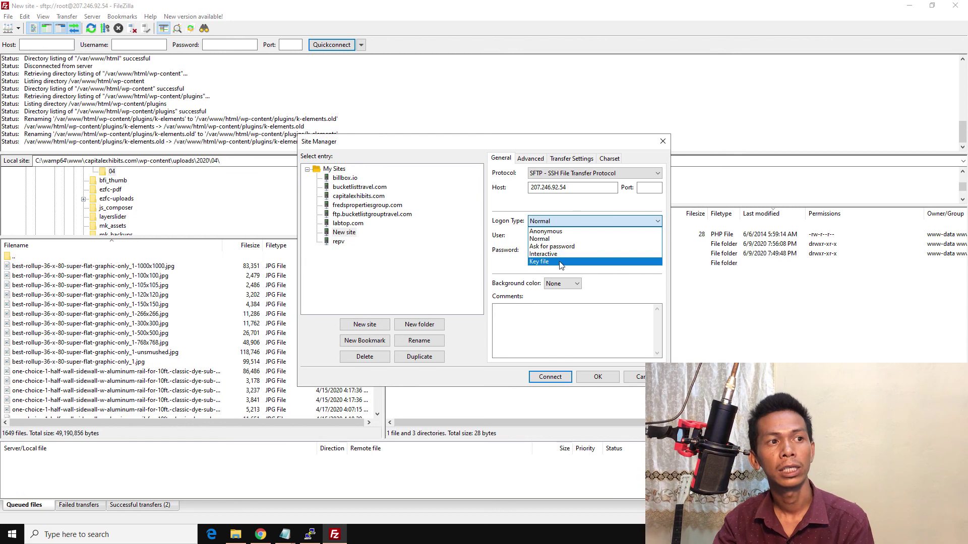
left_click(561, 263)
left_click(560, 236)
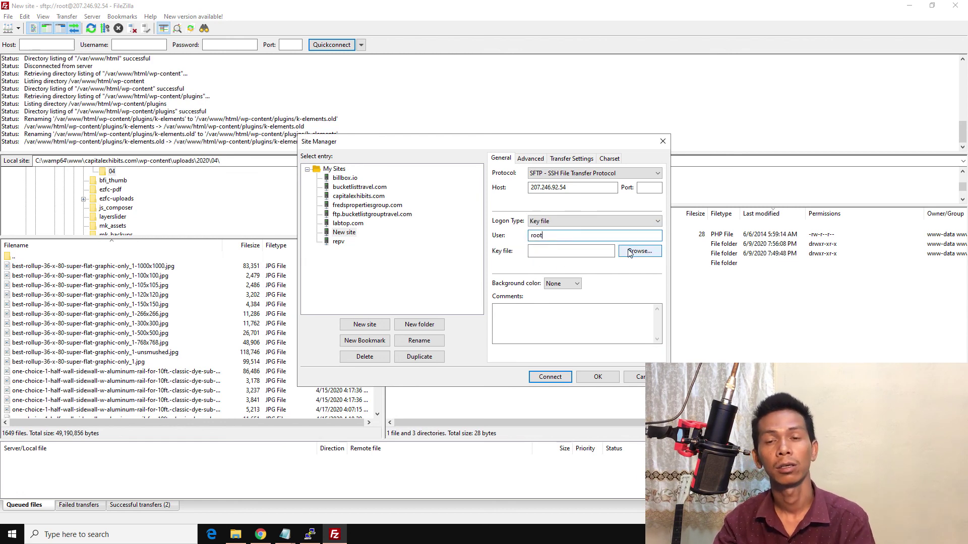
left_click(589, 251)
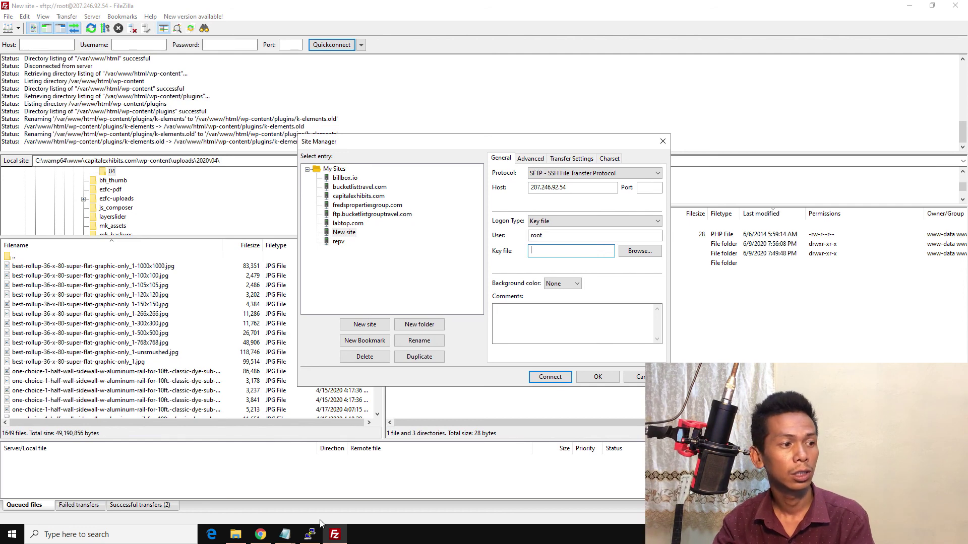
left_click(261, 535)
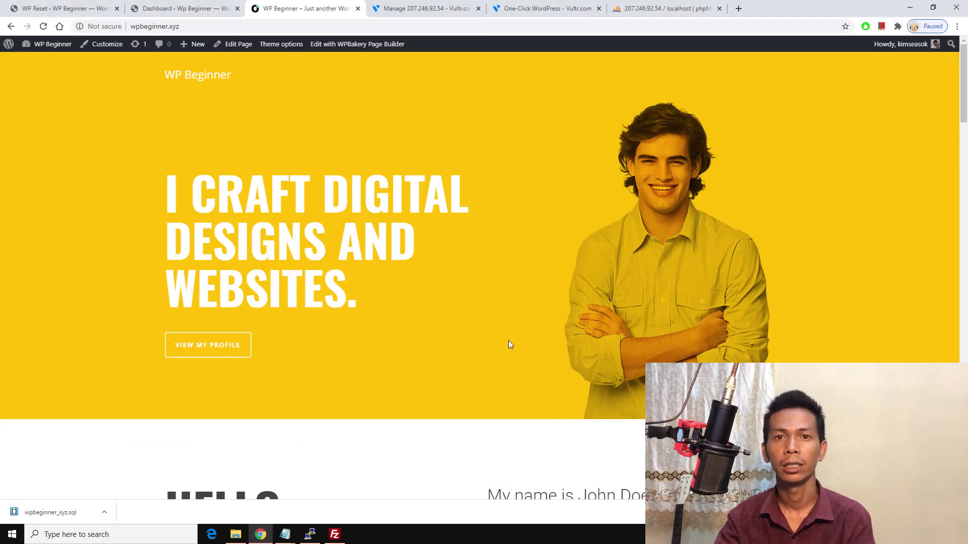